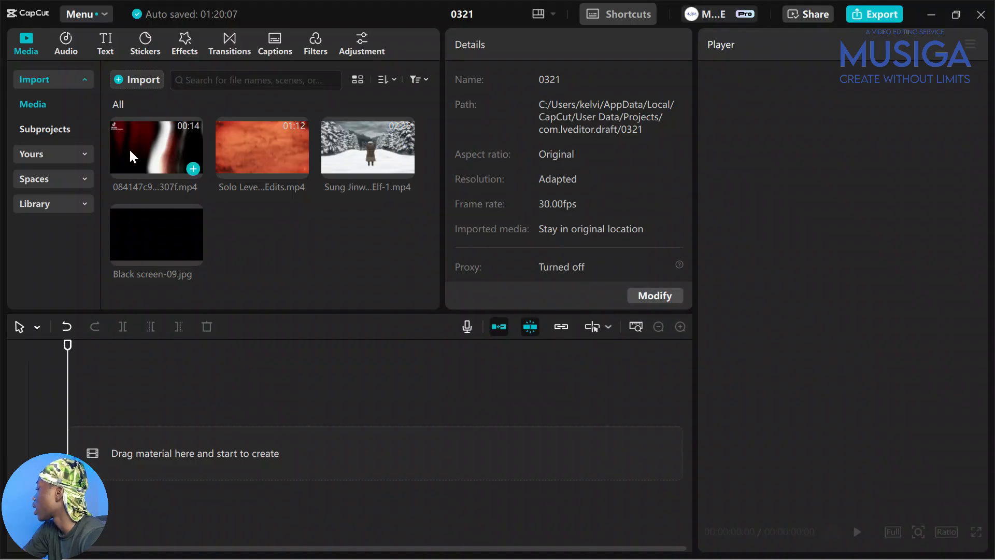
Step: Add the 14-second clip 084147c9...307f.mp4 to the timeline and set the preview quality to Medium
{"action": "left_click_drag", "start_coordinate": [130, 149], "coordinate": [148, 428]}
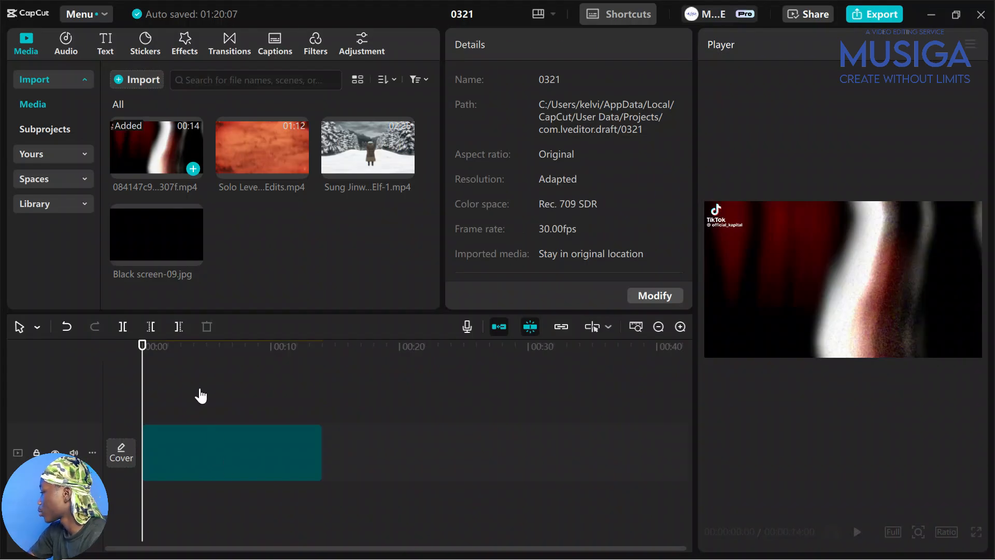
{"action": "left_click", "coordinate": [234, 428]}
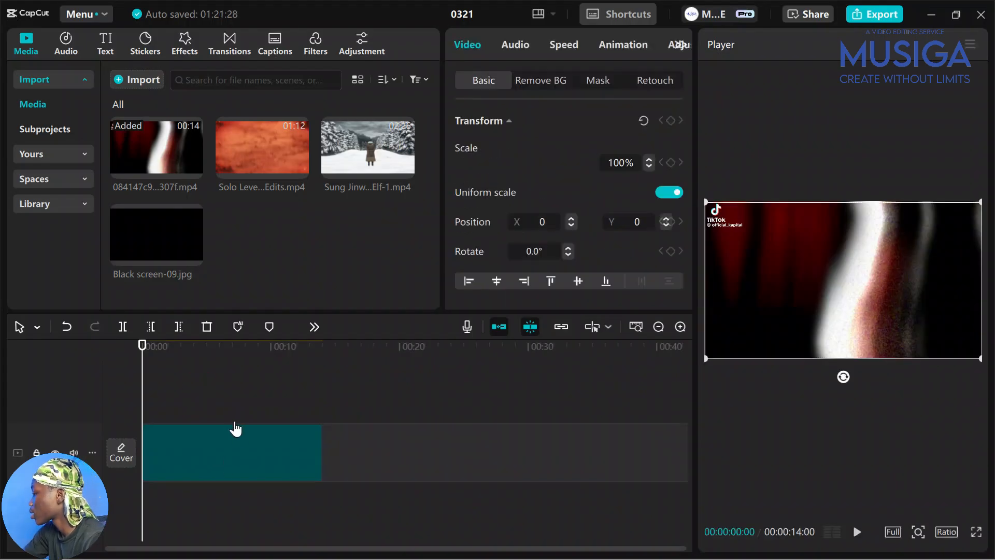
{"action": "left_click", "coordinate": [271, 394]}
{"action": "left_click", "coordinate": [270, 392]}
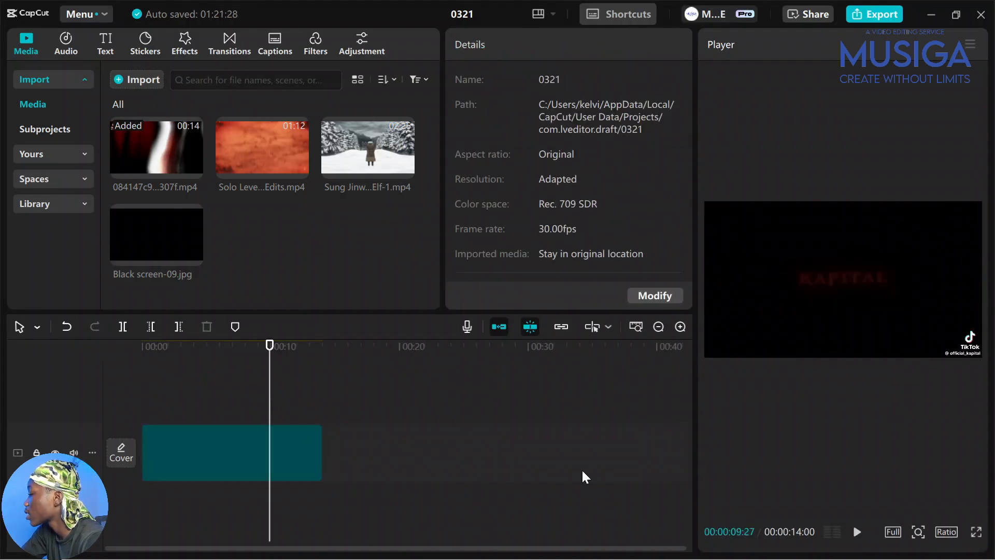
{"action": "left_click", "coordinate": [892, 534]}
{"action": "left_click", "coordinate": [757, 491]}
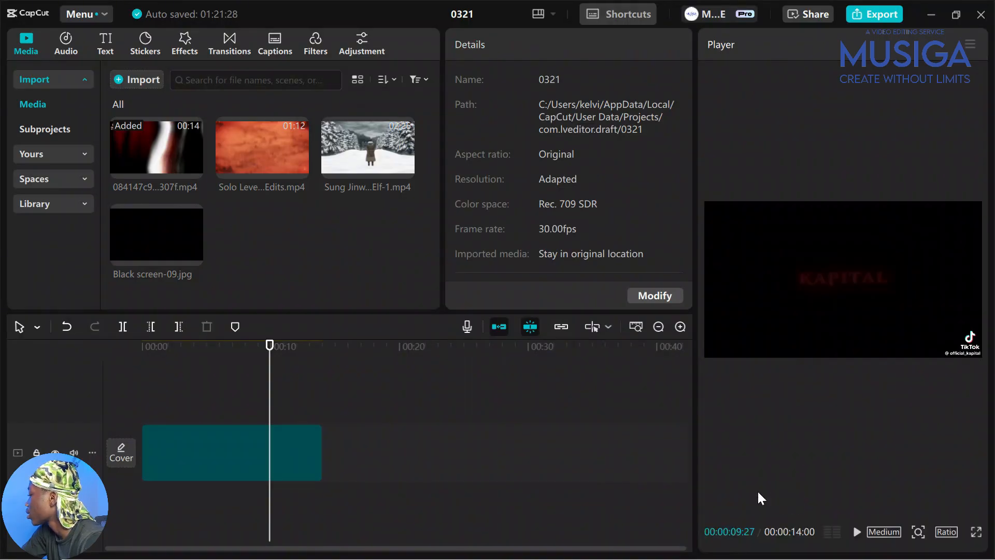
Step: Extract the audio from the video clip onto its own track
{"action": "left_click", "coordinate": [211, 394]}
{"action": "right_click", "coordinate": [238, 456]}
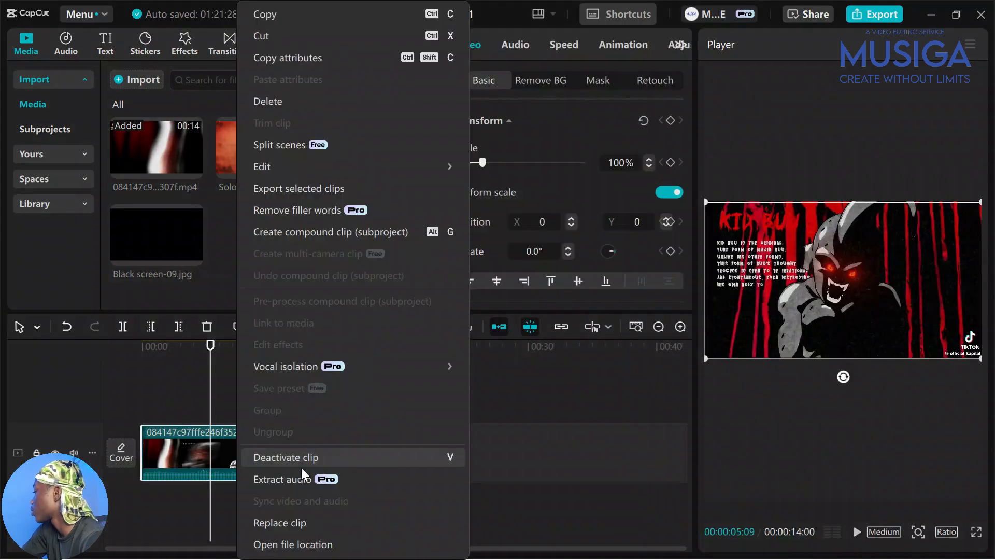
{"action": "left_click", "coordinate": [305, 478]}
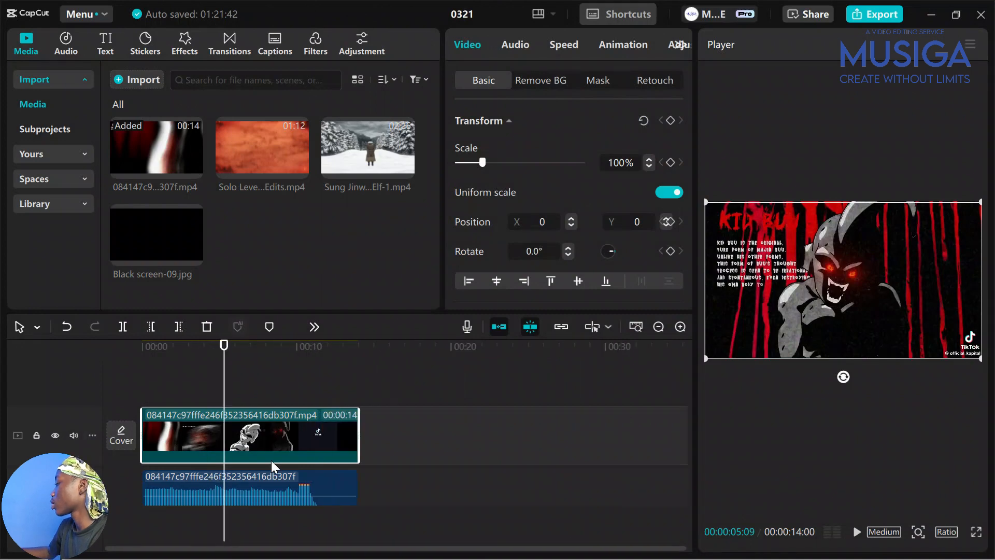
Step: Trim off everything after 00:00:10:00 from both the video clip and its extracted audio
{"action": "scroll", "coordinate": [272, 460], "scroll_direction": "up", "scroll_amount": 5}
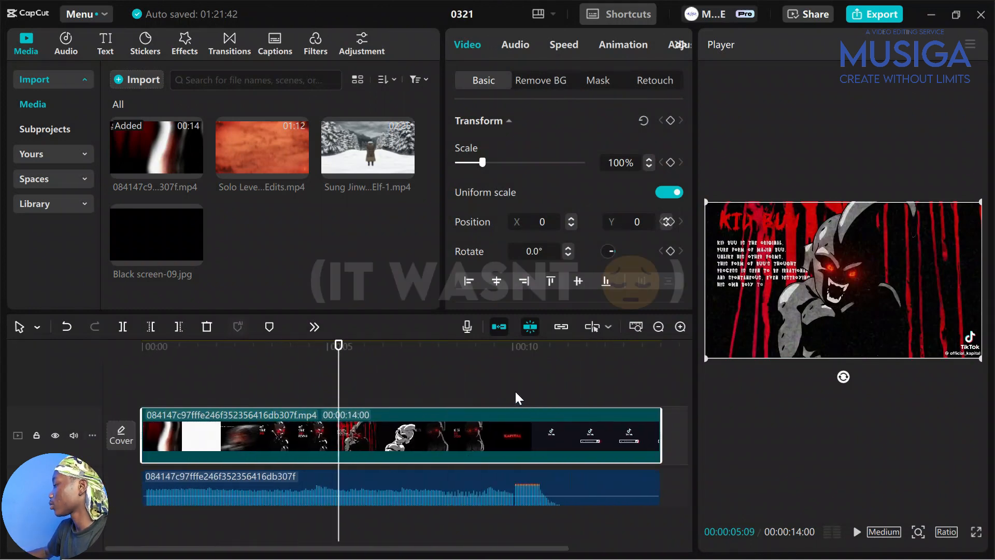
{"action": "left_click", "coordinate": [512, 398]}
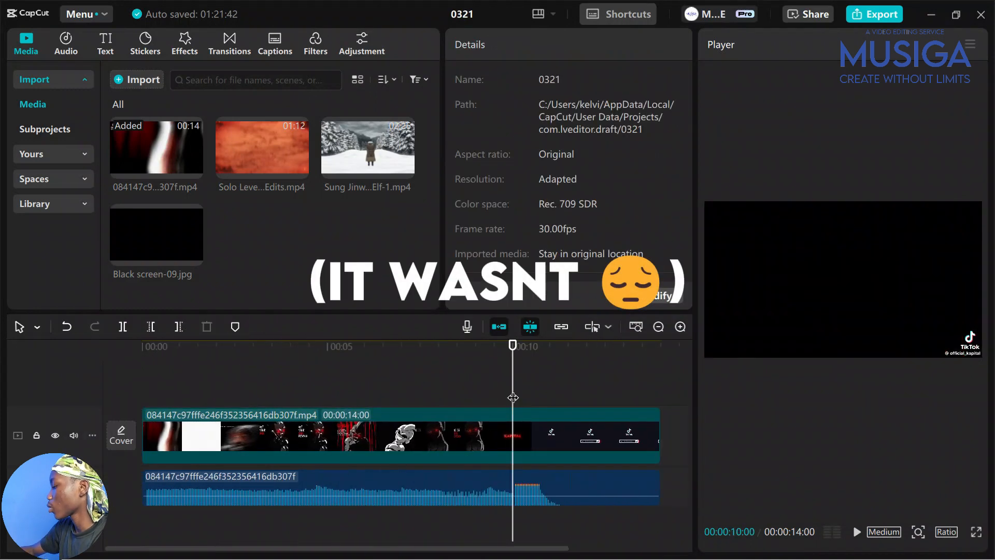
{"action": "left_click", "coordinate": [573, 502]}
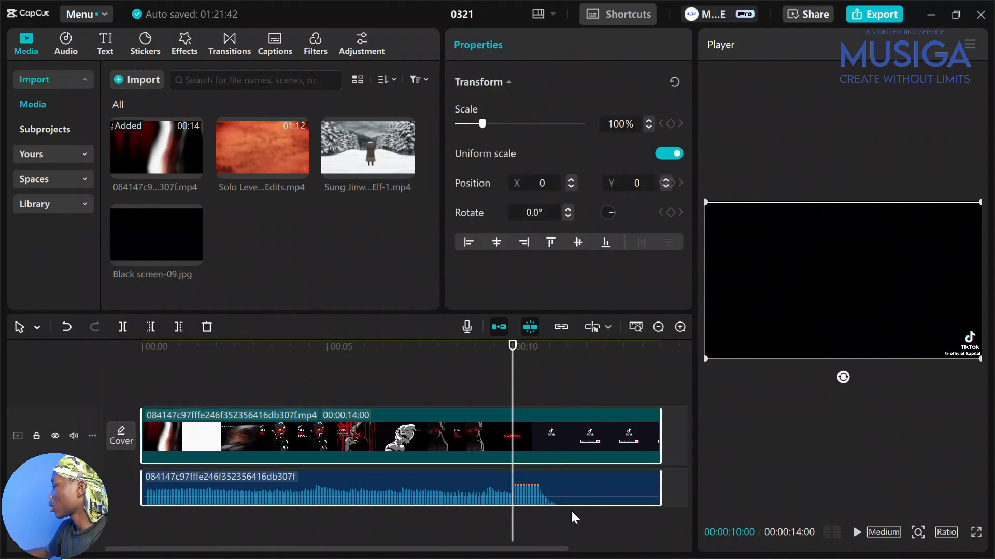
{"action": "key", "text": "w"}
{"action": "left_click_drag", "start_coordinate": [437, 389], "coordinate": [564, 415]}
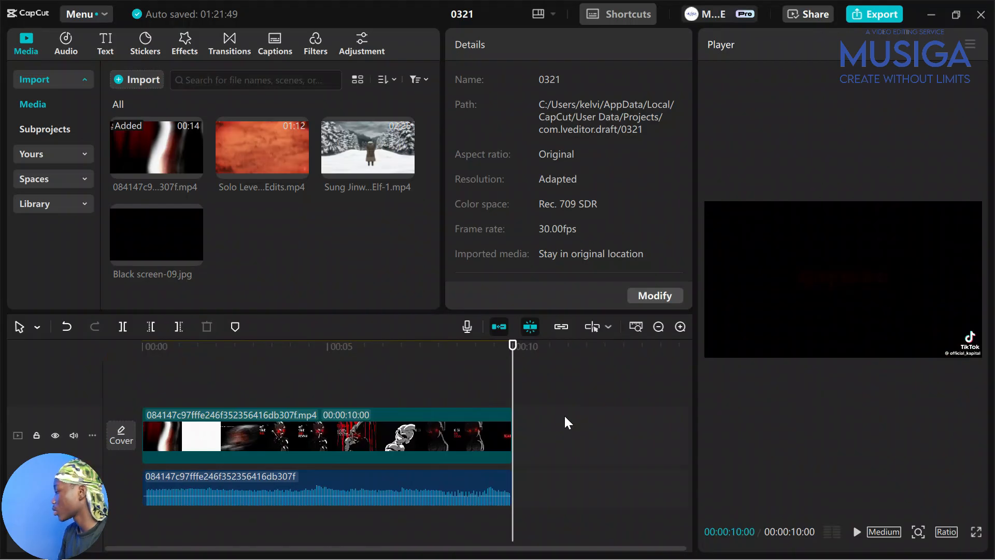
Step: Set the project aspect ratio to 16:9 and delete the video clip above the extracted audio
{"action": "left_click_drag", "start_coordinate": [313, 363], "coordinate": [100, 352]}
{"action": "left_click_drag", "start_coordinate": [171, 395], "coordinate": [138, 362]}
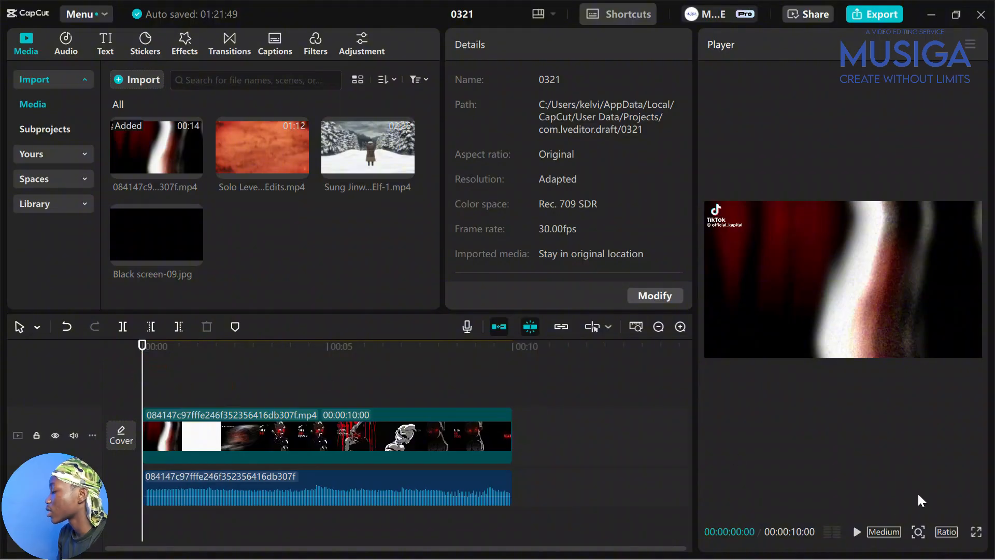
{"action": "left_click", "coordinate": [946, 531]}
{"action": "left_click", "coordinate": [921, 375]}
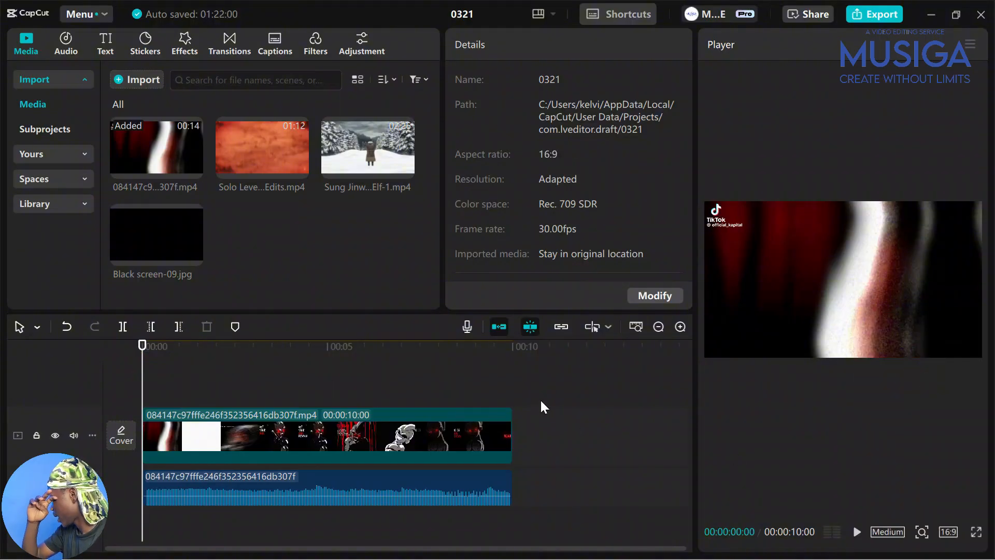
{"action": "left_click", "coordinate": [311, 429]}
{"action": "key", "text": "Delete"}
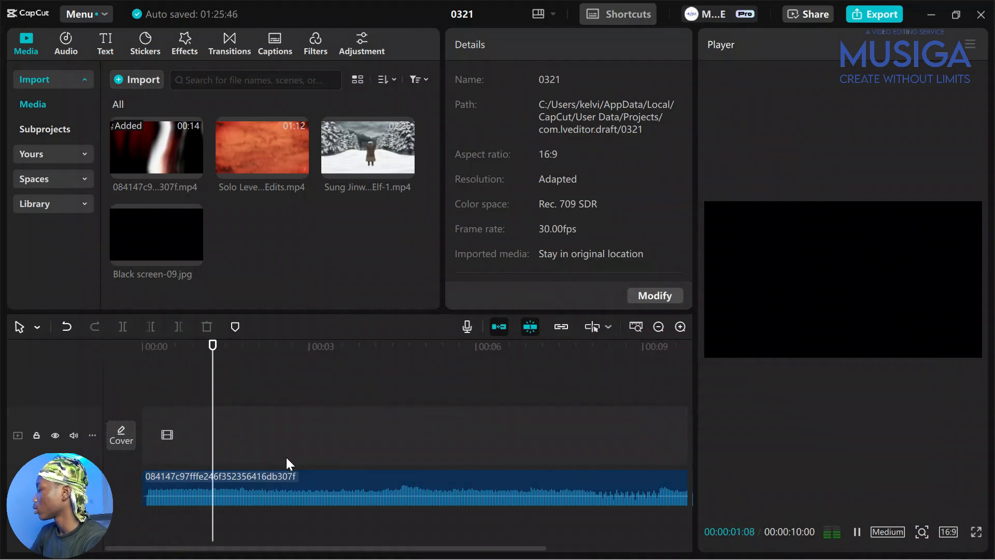
Step: Add beat markers to the audio clip at 00:00:01:10 and 00:00:01:24 while listening from the start
{"action": "key", "text": "space"}
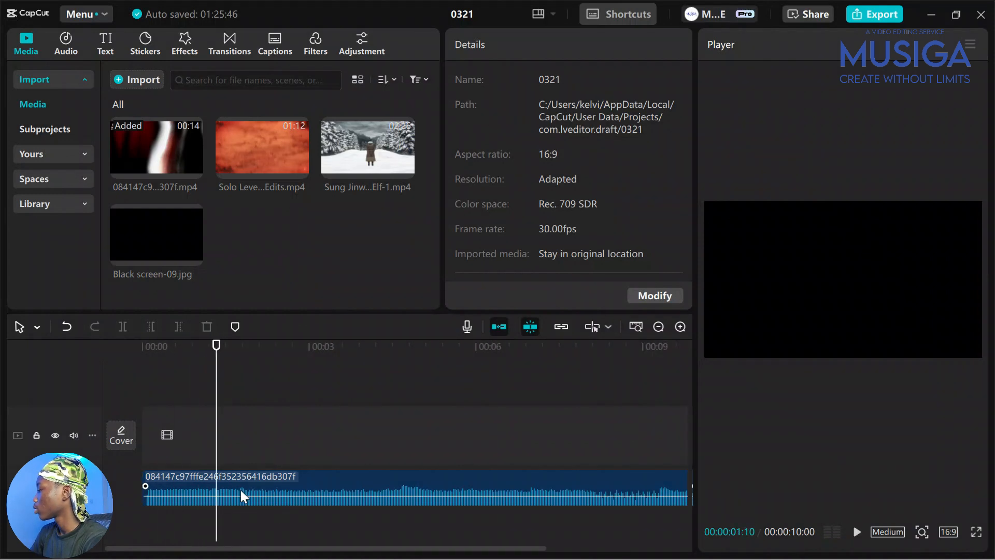
{"action": "left_click", "coordinate": [238, 490]}
{"action": "key", "text": "m"}
{"action": "left_click", "coordinate": [120, 406]}
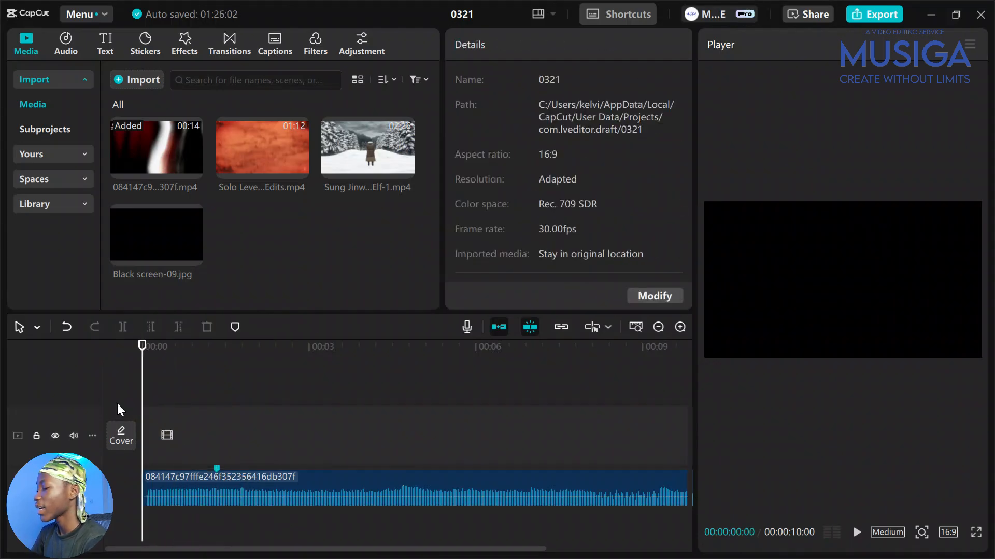
{"action": "key", "text": "space"}
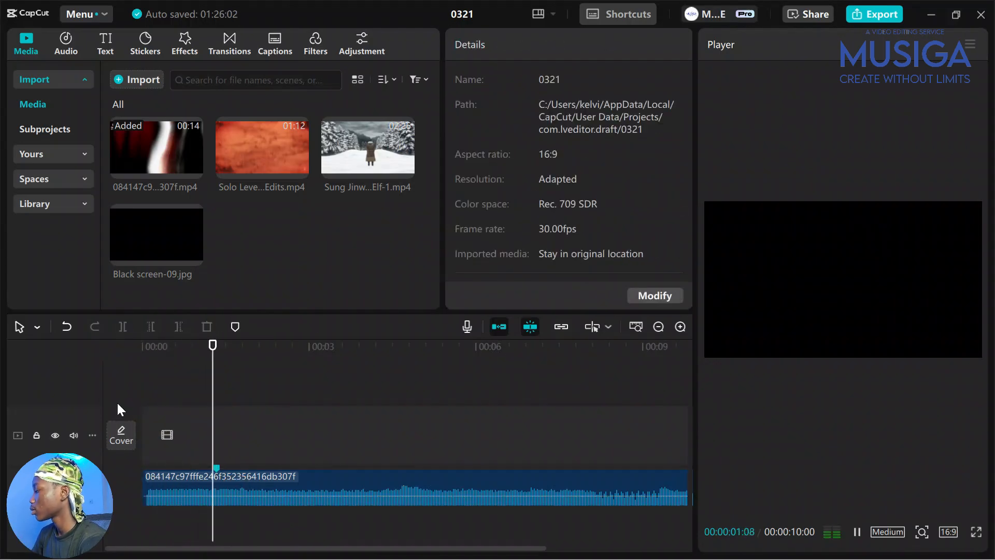
{"action": "left_click", "coordinate": [272, 487]}
{"action": "key", "text": "m"}
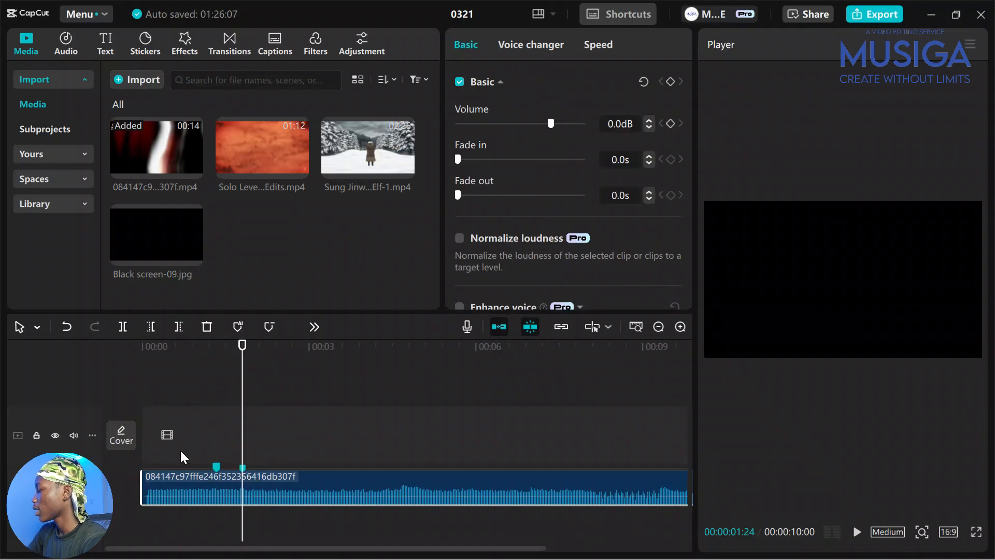
Step: Replay the opening of the audio and move the first beat marker to 00:00:01:08
{"action": "left_click", "coordinate": [181, 456]}
{"action": "key", "text": "space"}
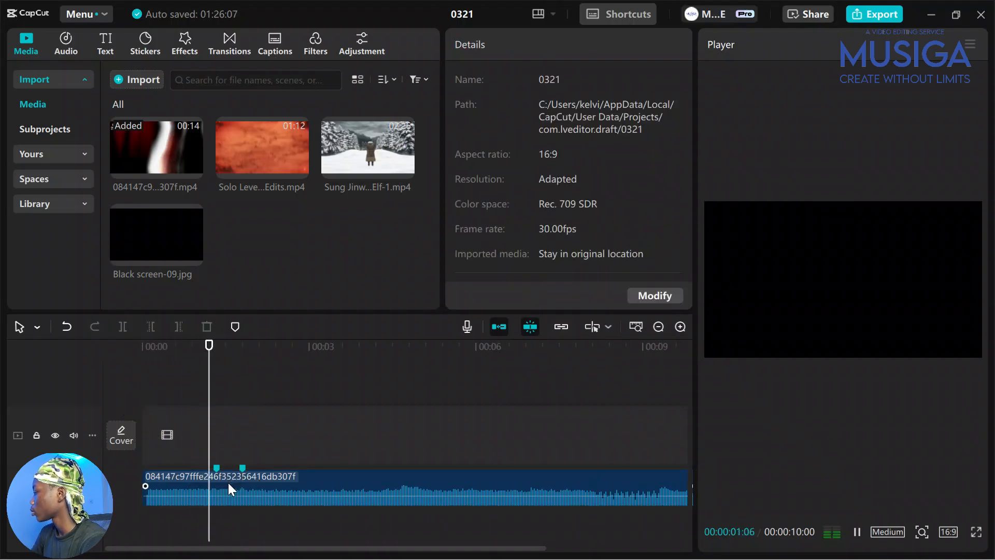
{"action": "key", "text": "space"}
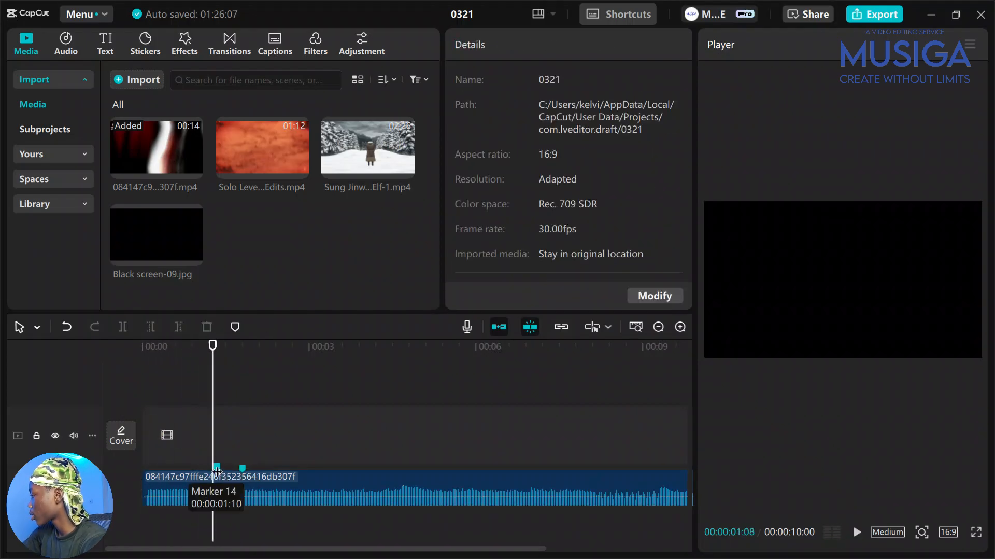
{"action": "scroll", "coordinate": [218, 473], "scroll_direction": "up", "scroll_amount": 1, "text": "ctrl"}
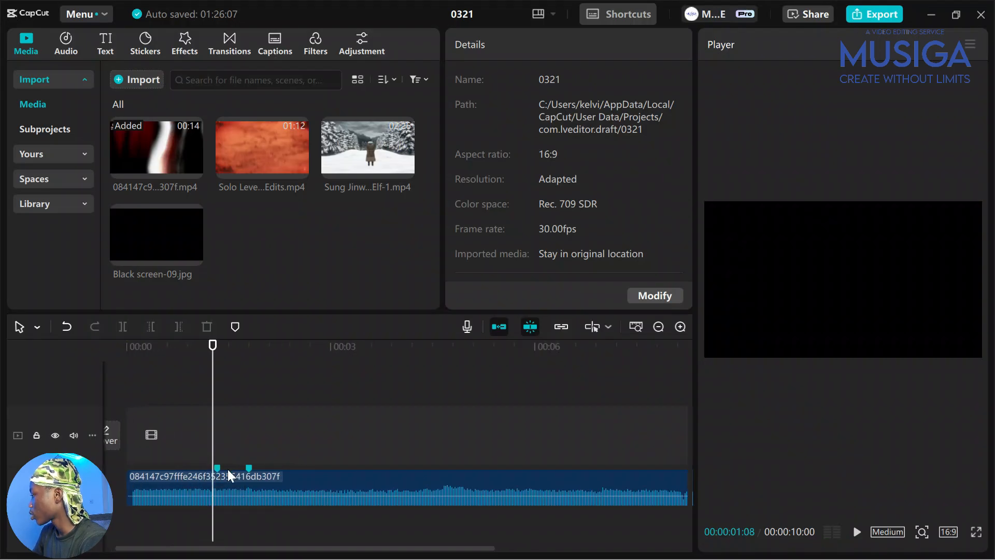
{"action": "left_click_drag", "start_coordinate": [218, 470], "coordinate": [214, 480]}
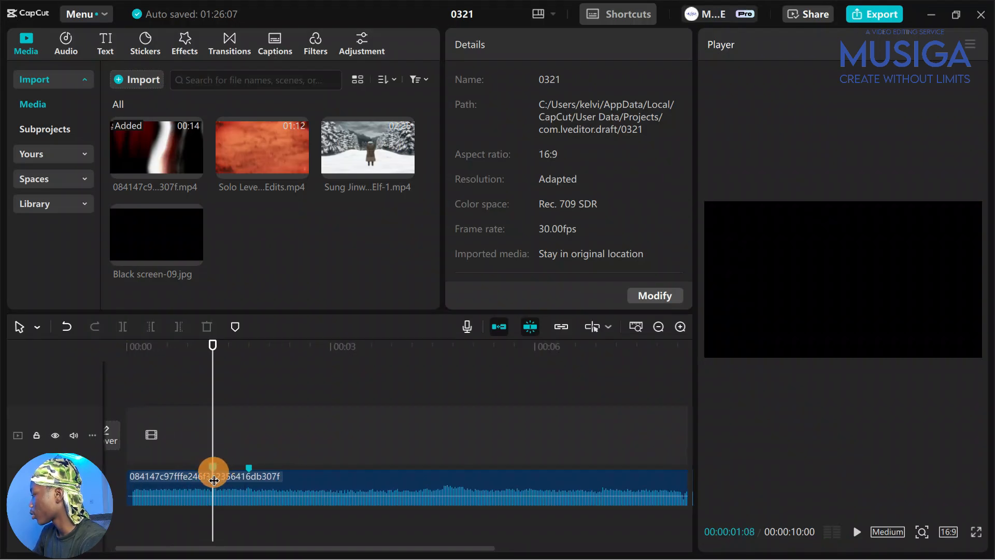
Step: Play the audio from the start and add a beat marker at 00:00:03:15
{"action": "left_click_drag", "start_coordinate": [186, 440], "coordinate": [69, 432]}
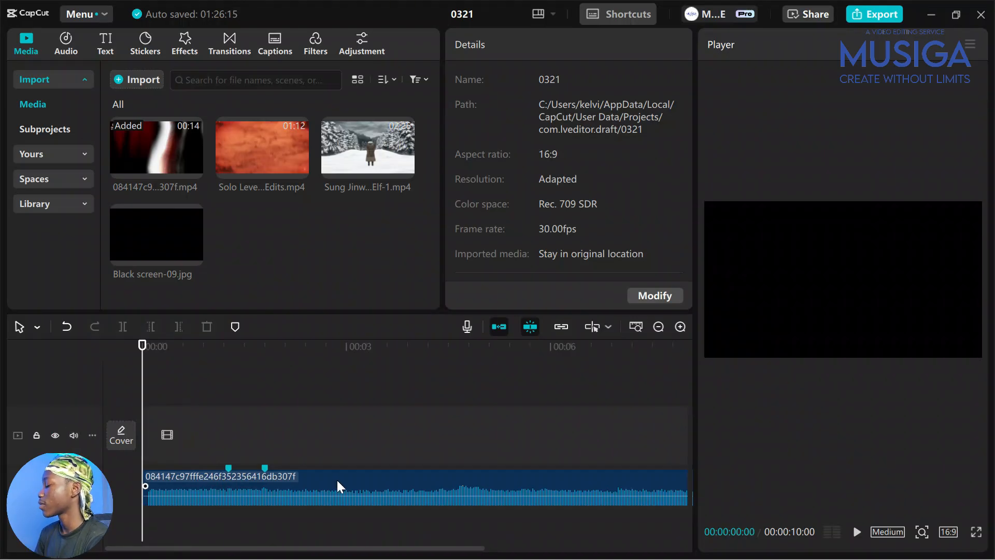
{"action": "scroll", "coordinate": [337, 480], "scroll_direction": "down", "scroll_amount": 1}
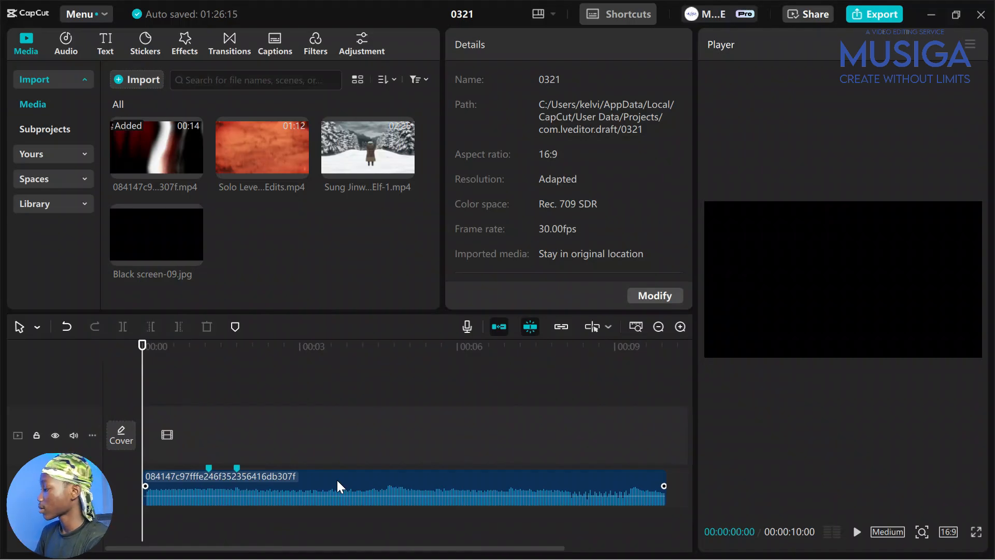
{"action": "key", "text": "space"}
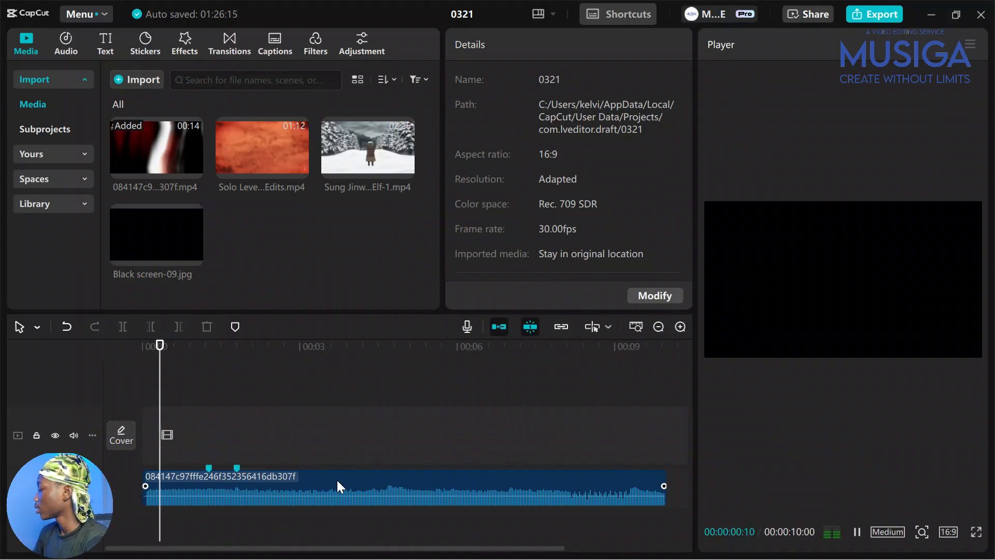
{"action": "scroll", "coordinate": [337, 480], "scroll_direction": "up", "scroll_amount": 1}
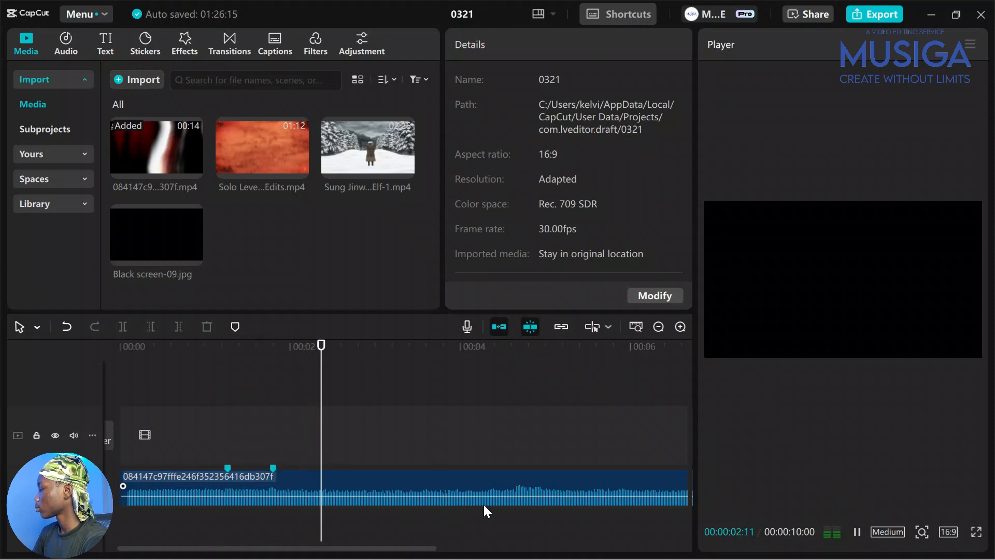
{"action": "left_click", "coordinate": [425, 477]}
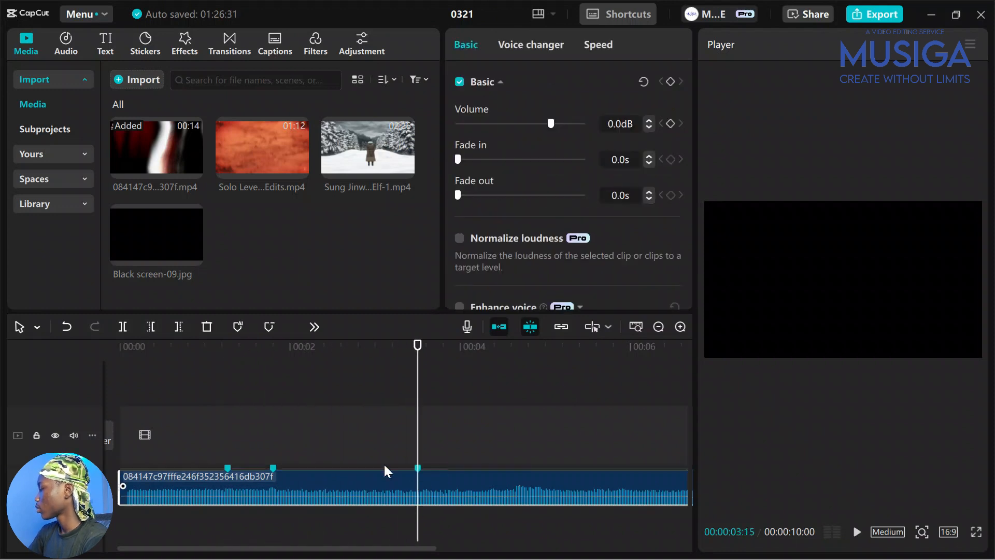
Step: Listen on past the third beat and add a marker to the audio clip at 00:00:04:19
{"action": "left_click", "coordinate": [253, 439]}
{"action": "key", "text": "space"}
{"action": "scroll", "coordinate": [293, 448], "scroll_direction": "right", "scroll_amount": 1}
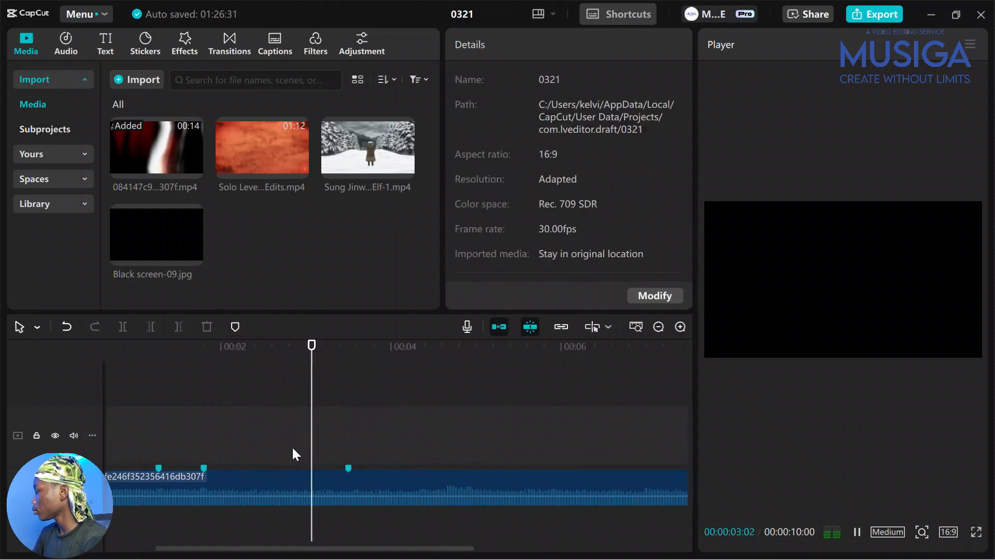
{"action": "scroll", "coordinate": [293, 454], "scroll_direction": "right", "scroll_amount": 2}
{"action": "key", "text": "space"}
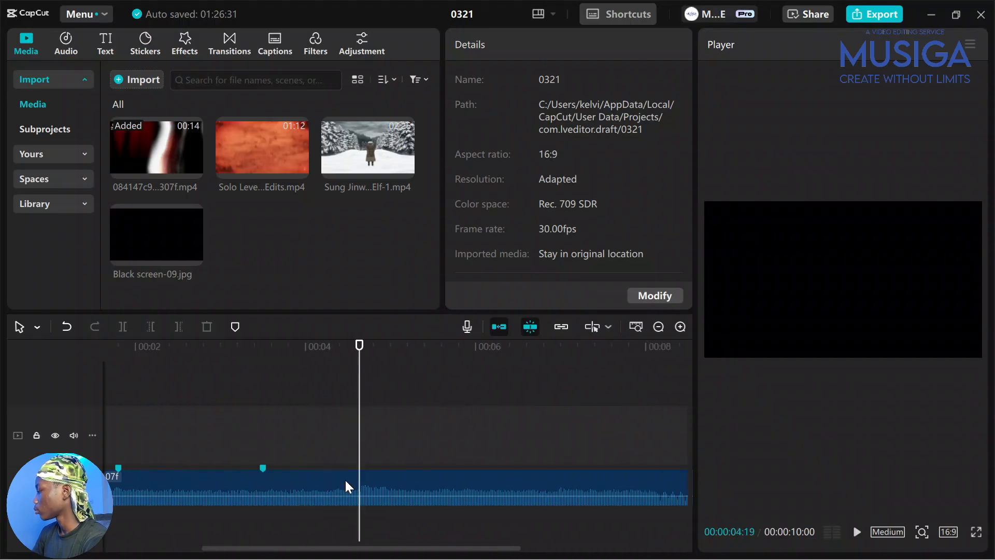
{"action": "left_click", "coordinate": [345, 482]}
{"action": "key", "text": "m"}
Step: Play the audio through the next beat and add a marker at 00:00:05:26
{"action": "left_click", "coordinate": [267, 429]}
{"action": "key", "text": "space"}
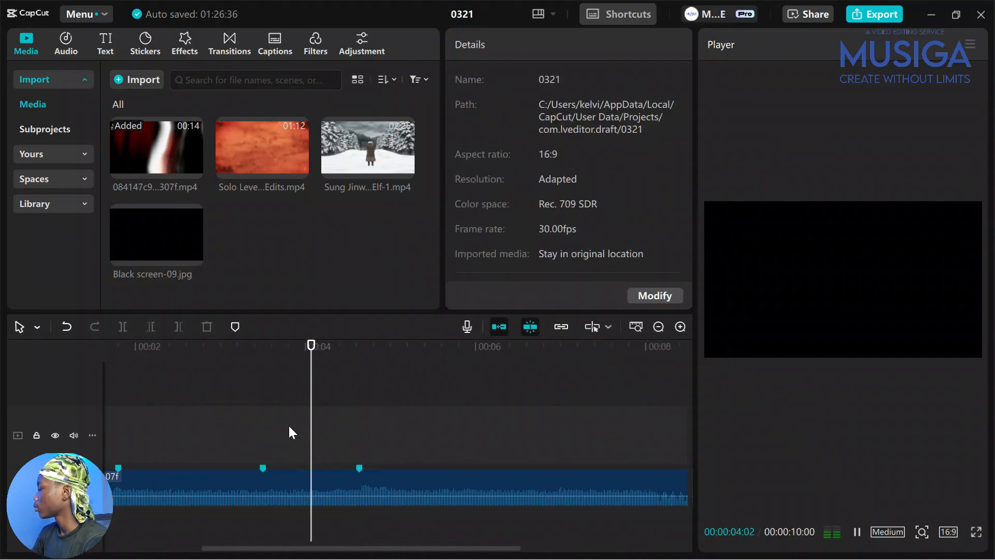
{"action": "key", "text": "ctrl+minus"}
{"action": "key", "text": "space"}
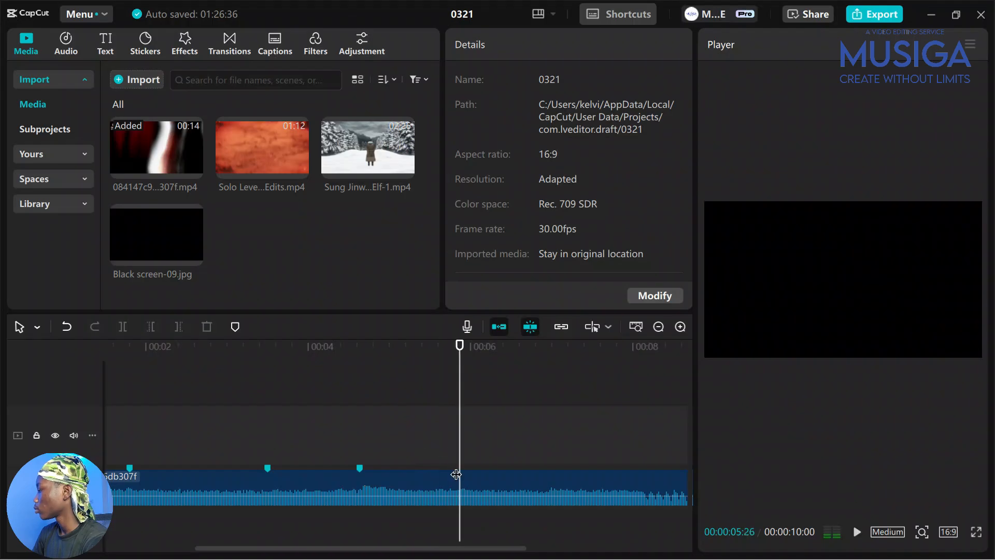
{"action": "left_click", "coordinate": [473, 482]}
{"action": "key", "text": "m"}
Step: Continue listening to the audio and place a beat marker at 00:00:06:29
{"action": "left_click", "coordinate": [351, 446]}
{"action": "key", "text": "space"}
{"action": "scroll", "coordinate": [383, 452], "scroll_direction": "right", "scroll_amount": 1}
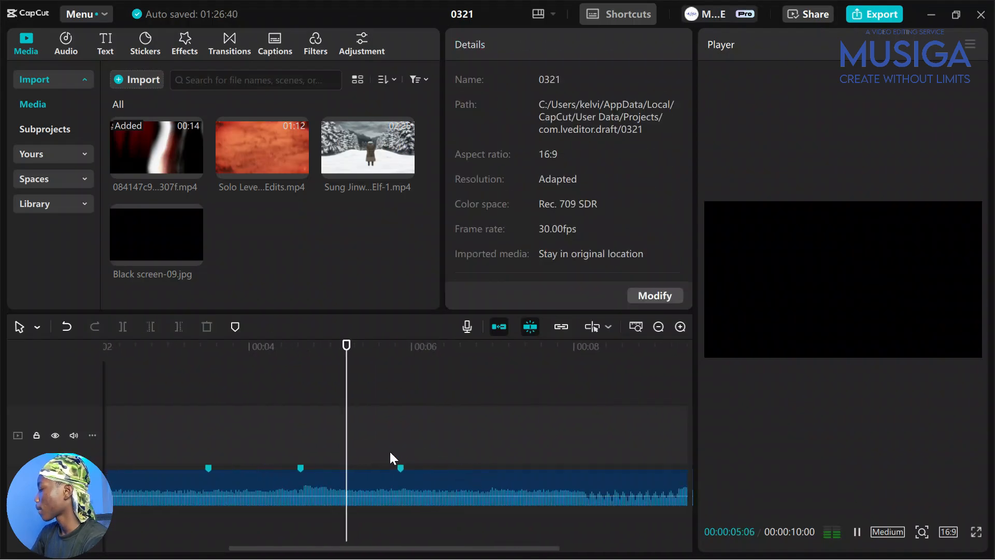
{"action": "scroll", "coordinate": [344, 414], "scroll_direction": "right", "scroll_amount": 2}
{"action": "key", "text": "space"}
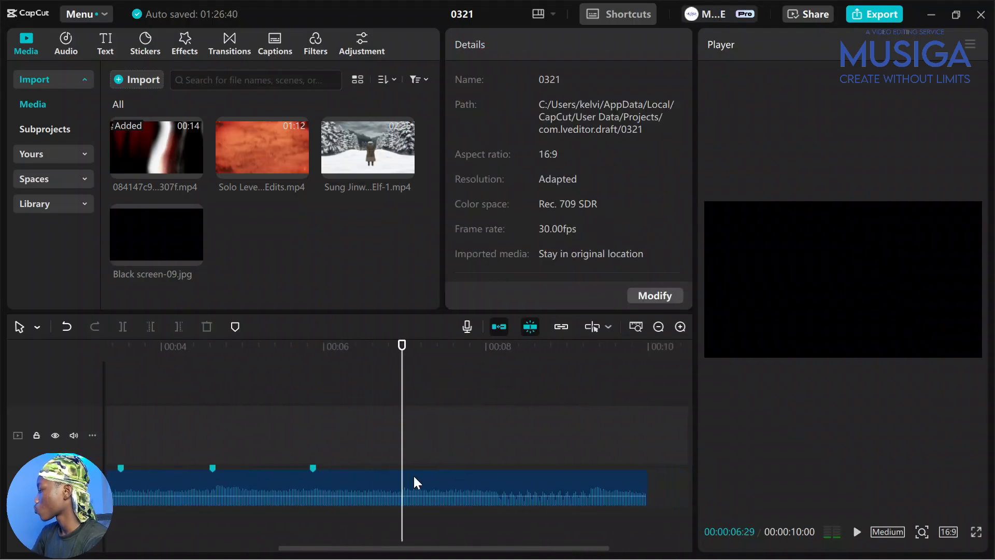
{"action": "left_click", "coordinate": [417, 482]}
{"action": "key", "text": "m"}
Step: Mark the audio beat at 00:00:08:04 and resume playback towards the end of the clip
{"action": "left_click", "coordinate": [363, 446]}
{"action": "key", "text": "space"}
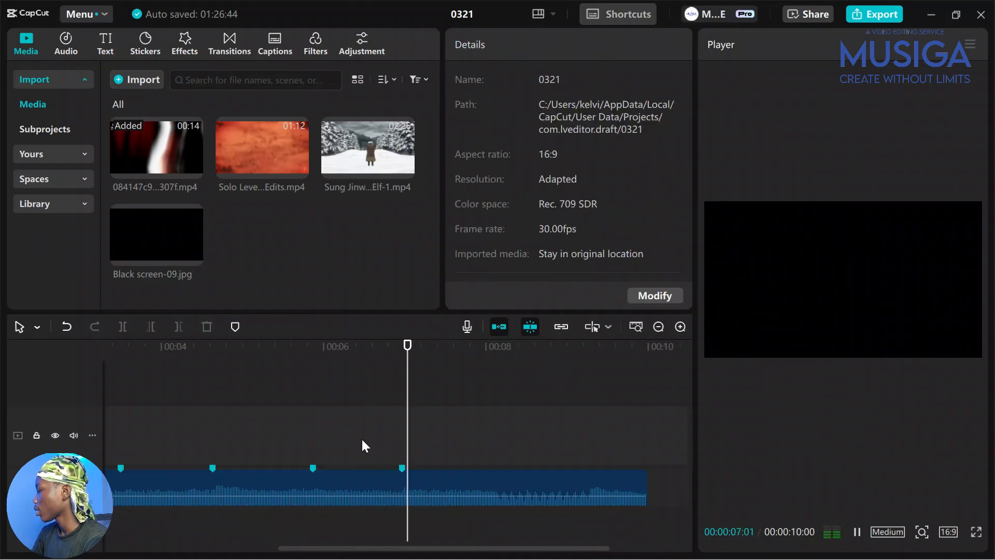
{"action": "key", "text": "space"}
{"action": "left_click", "coordinate": [482, 485]}
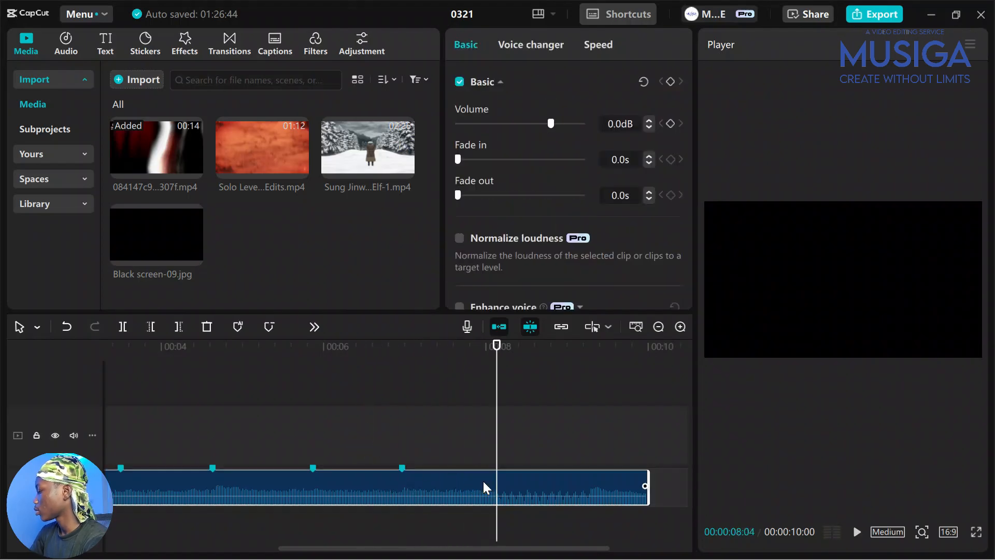
{"action": "left_click", "coordinate": [439, 443]}
{"action": "key", "text": "space"}
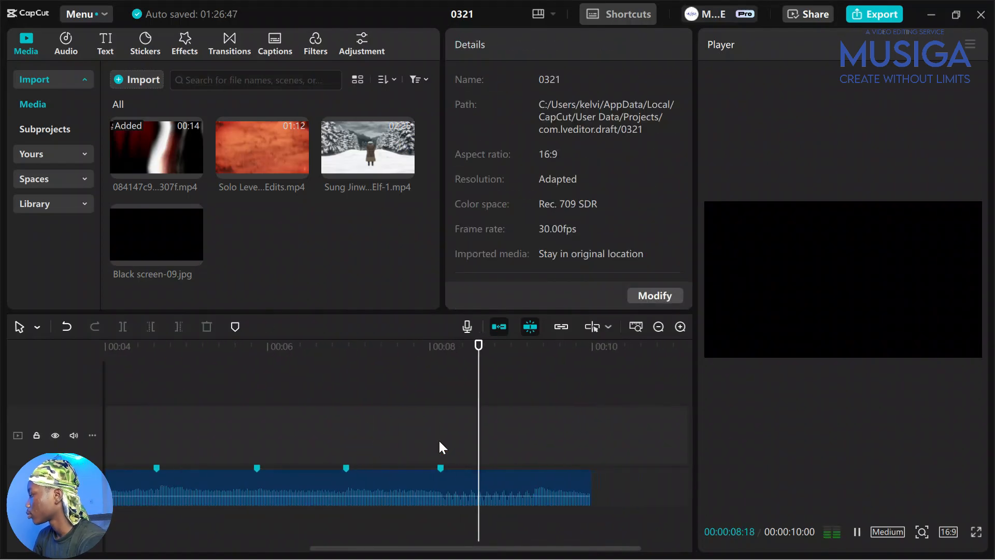
Step: Return to the start of the timeline and place Black screen-09.jpg on the video track above the audio
{"action": "scroll", "coordinate": [439, 442], "scroll_direction": "right", "scroll_amount": 1}
{"action": "scroll", "coordinate": [483, 448], "scroll_direction": "left", "scroll_amount": 5}
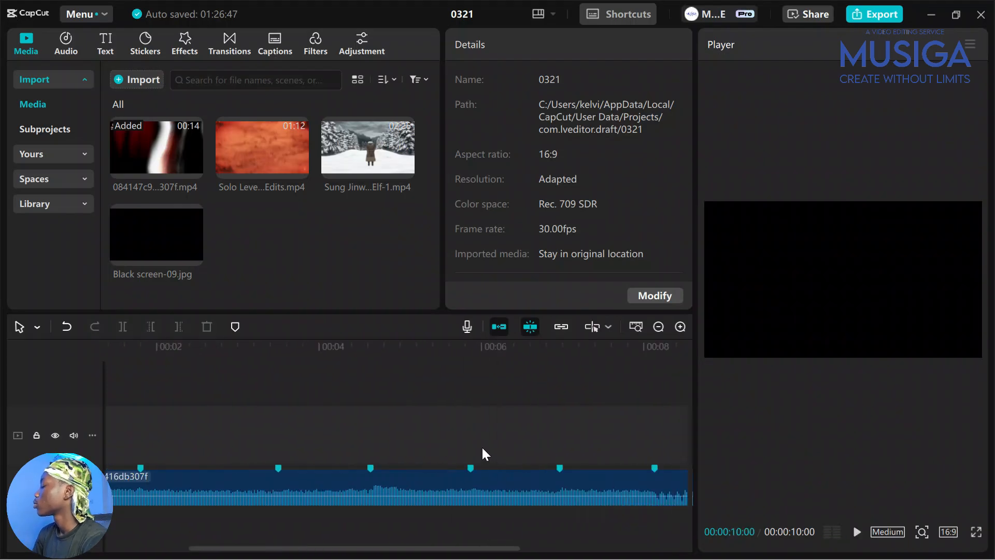
{"action": "scroll", "coordinate": [483, 448], "scroll_direction": "left", "scroll_amount": 3}
{"action": "left_click", "coordinate": [237, 431]}
{"action": "left_click", "coordinate": [64, 389]}
{"action": "scroll", "coordinate": [275, 451], "scroll_direction": "down", "scroll_amount": 2}
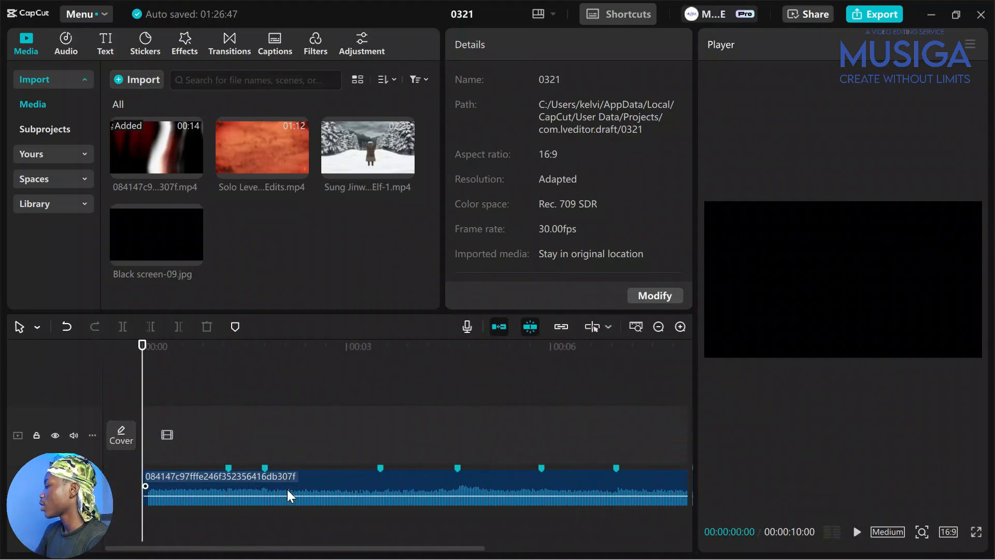
{"action": "scroll", "coordinate": [262, 509], "scroll_direction": "down", "scroll_amount": 1}
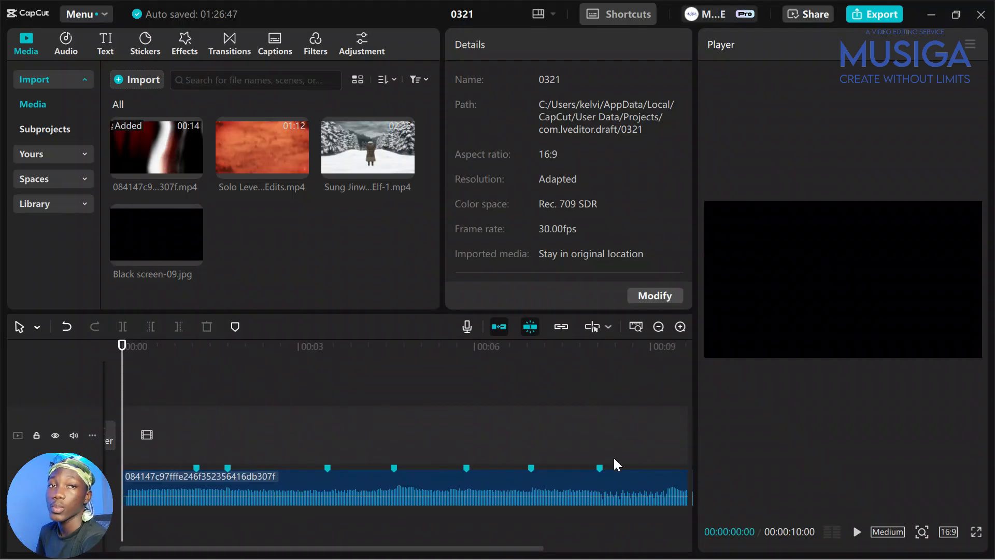
{"action": "left_click_drag", "start_coordinate": [158, 248], "coordinate": [141, 428]}
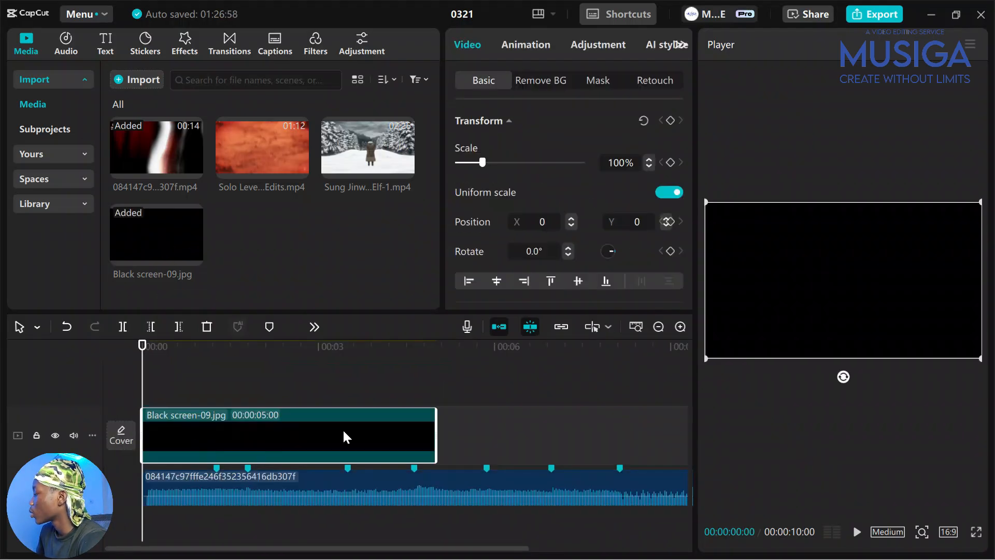
Step: Extend the black screen clip to 00:00:10:00 so it spans the full length of the audio
{"action": "left_click_drag", "start_coordinate": [440, 433], "coordinate": [120, 437]}
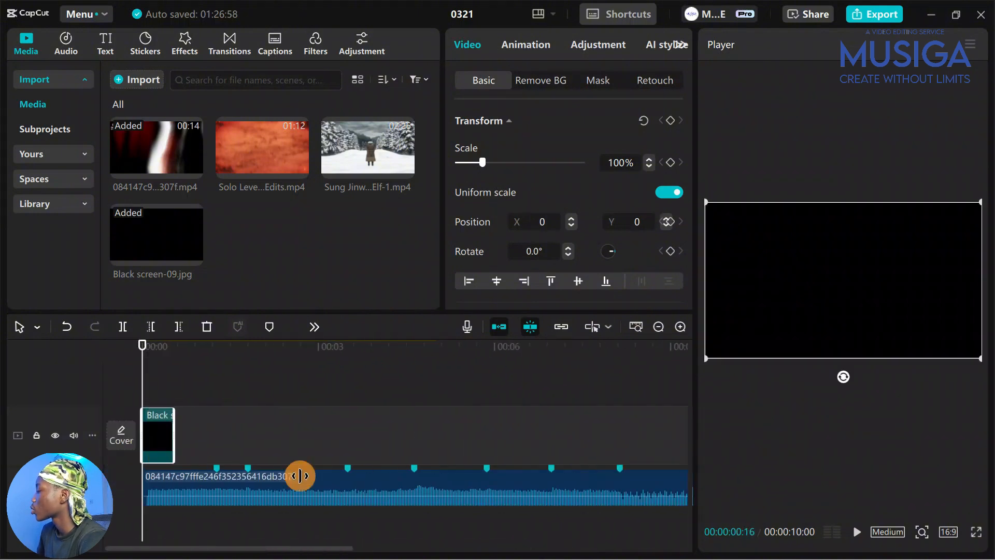
{"action": "left_click_drag", "start_coordinate": [300, 476], "coordinate": [168, 421]}
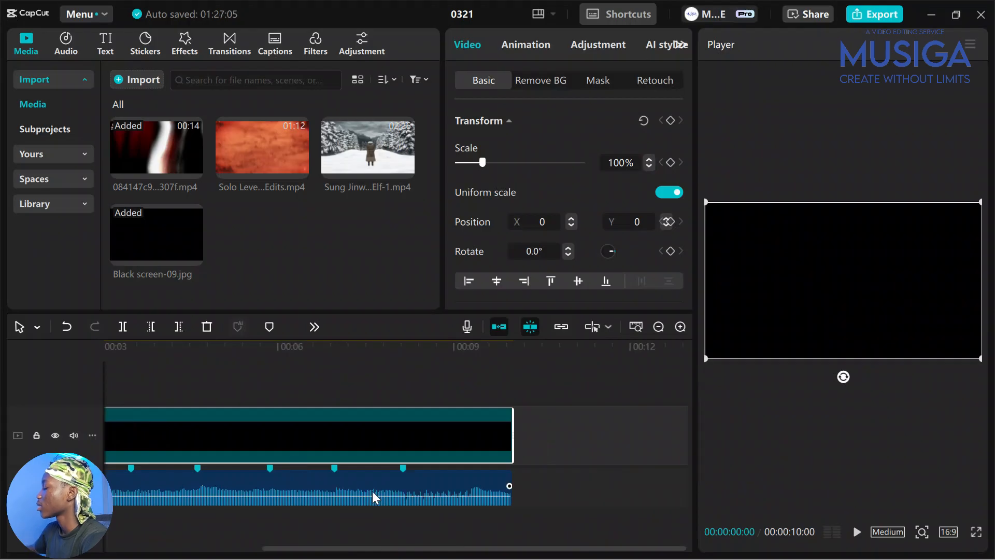
{"action": "scroll", "coordinate": [372, 491], "scroll_direction": "left", "scroll_amount": 4}
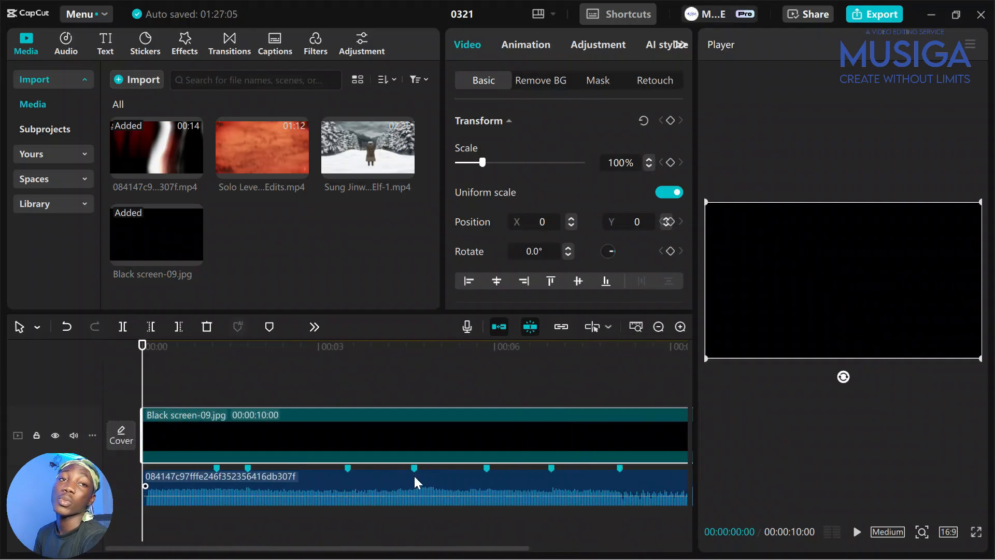
Step: Split the black screen clip at the first two beat markers, starting at 00:00:01:08
{"action": "left_click_drag", "start_coordinate": [210, 396], "coordinate": [217, 403]}
{"action": "left_click", "coordinate": [231, 421]}
{"action": "key", "text": "ctrl+b"}
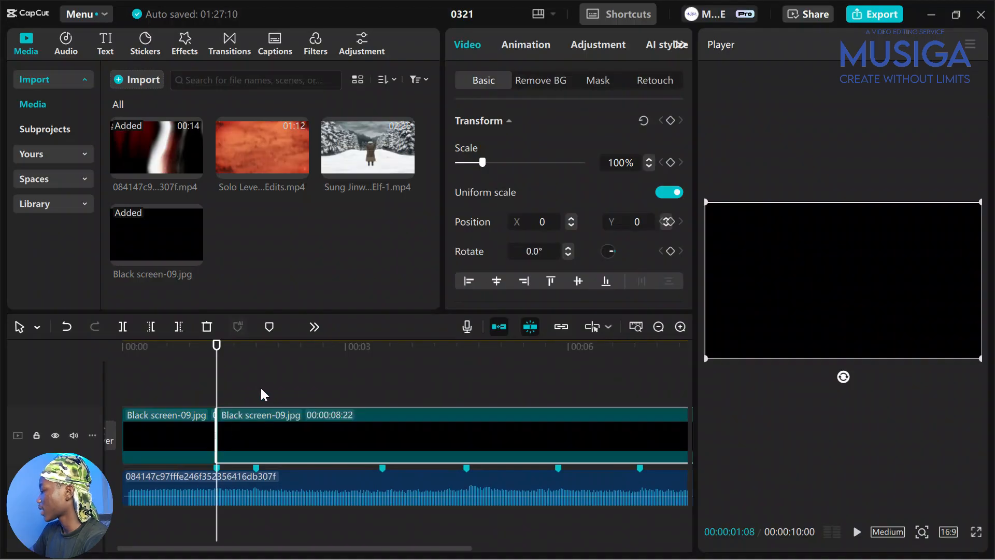
{"action": "left_click", "coordinate": [256, 383]}
{"action": "left_click", "coordinate": [282, 430]}
{"action": "key", "text": "ctrl+b"}
Step: Split the black screen clip at the third and fourth beat markers, 00:00:03:15 and 00:00:04:19
{"action": "left_click", "coordinate": [381, 386]}
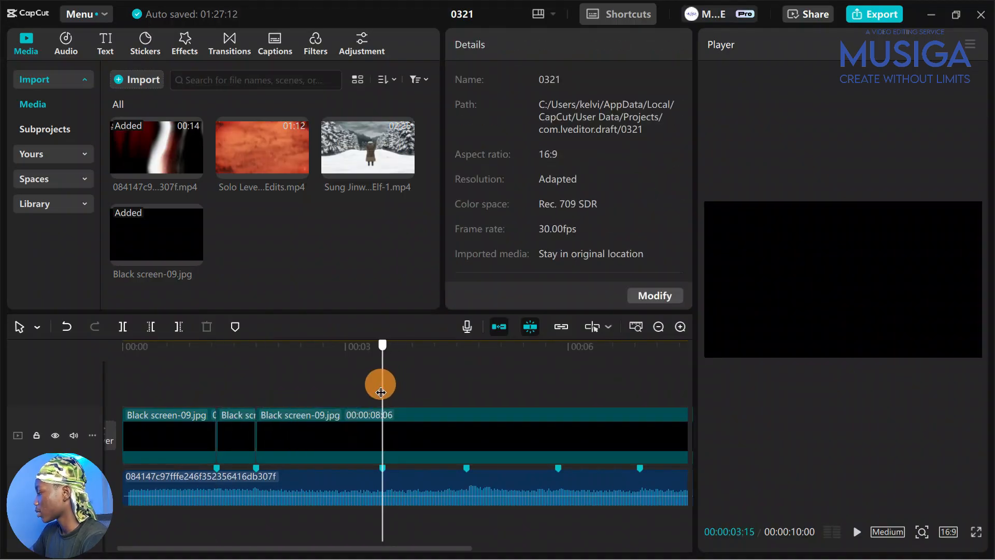
{"action": "left_click", "coordinate": [405, 440]}
{"action": "key", "text": "ctrl+b"}
{"action": "left_click", "coordinate": [466, 372]}
{"action": "left_click", "coordinate": [490, 439]}
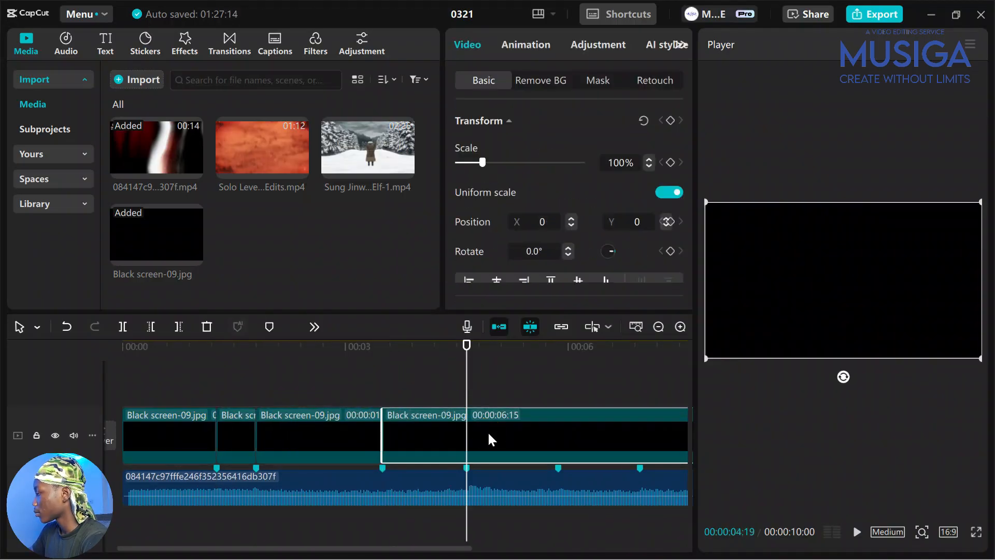
{"action": "key", "text": "ctrl+b"}
Step: Split the remaining black screen clip at the fifth and sixth beat markers, 00:00:05:26 and 00:00:06:29
{"action": "scroll", "coordinate": [384, 415], "scroll_direction": "right", "scroll_amount": 3}
{"action": "left_click", "coordinate": [431, 387]}
{"action": "left_click", "coordinate": [442, 413]}
{"action": "key", "text": "ctrl+b"}
{"action": "left_click_drag", "start_coordinate": [505, 387], "coordinate": [513, 388]}
{"action": "left_click", "coordinate": [539, 418]}
{"action": "key", "text": "ctrl+b"}
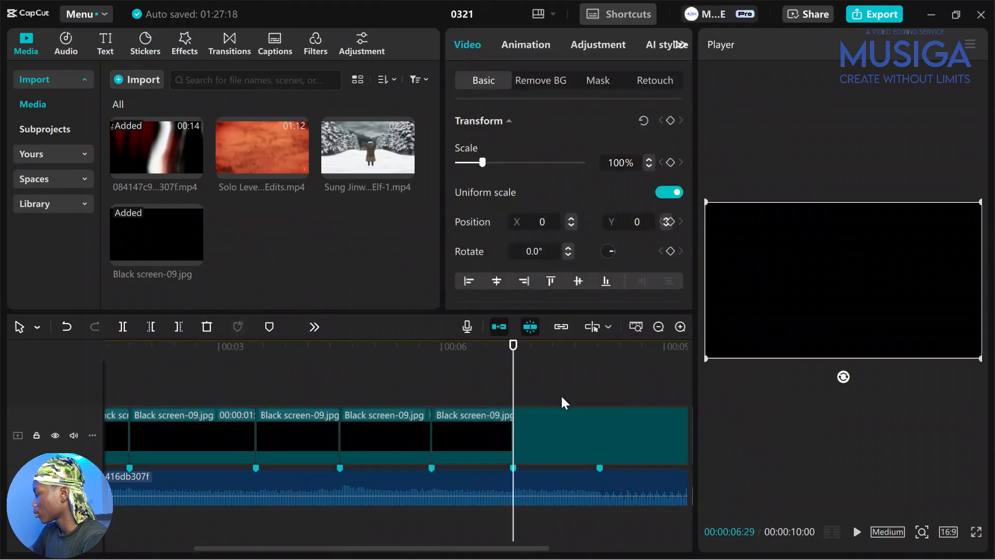
Step: Split the black screen clip at the last beat marker, 00:00:08:04
{"action": "left_click", "coordinate": [604, 388]}
{"action": "left_click", "coordinate": [606, 421]}
{"action": "key", "text": "ctrl+b"}
{"action": "scroll", "coordinate": [606, 421], "scroll_direction": "right", "scroll_amount": 3}
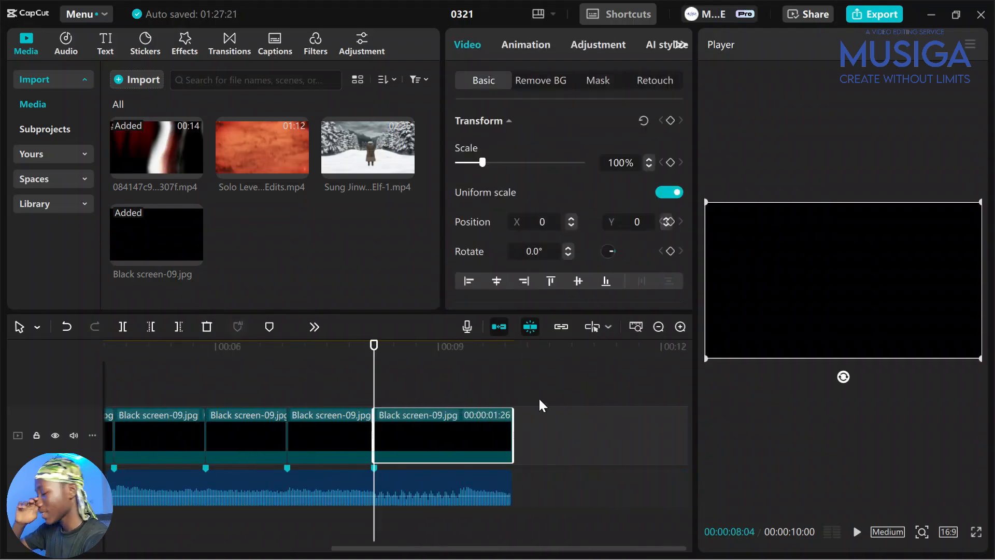
Step: Trim the end of the final black screen segment to 00:00:09:08
{"action": "left_click", "coordinate": [457, 375]}
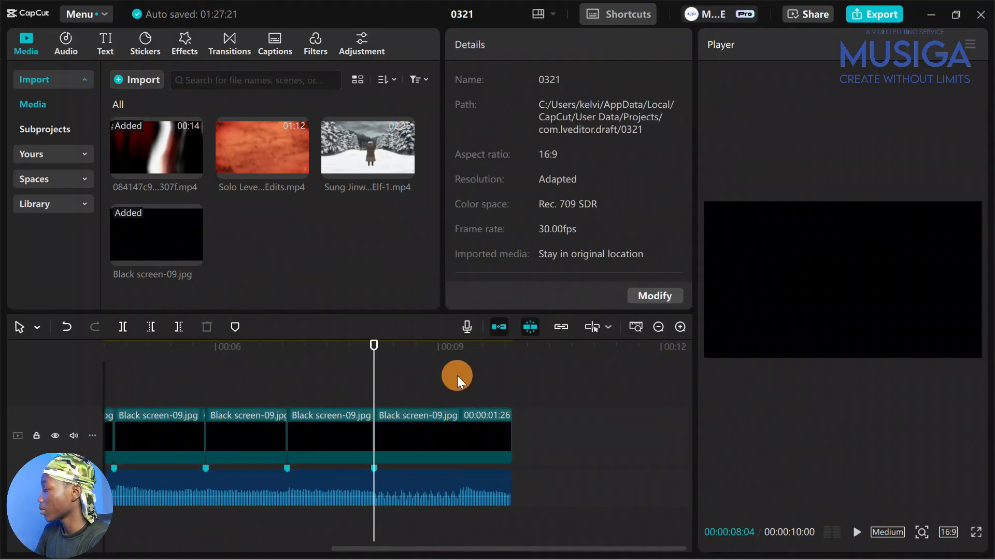
{"action": "left_click", "coordinate": [479, 443]}
{"action": "key", "text": "w"}
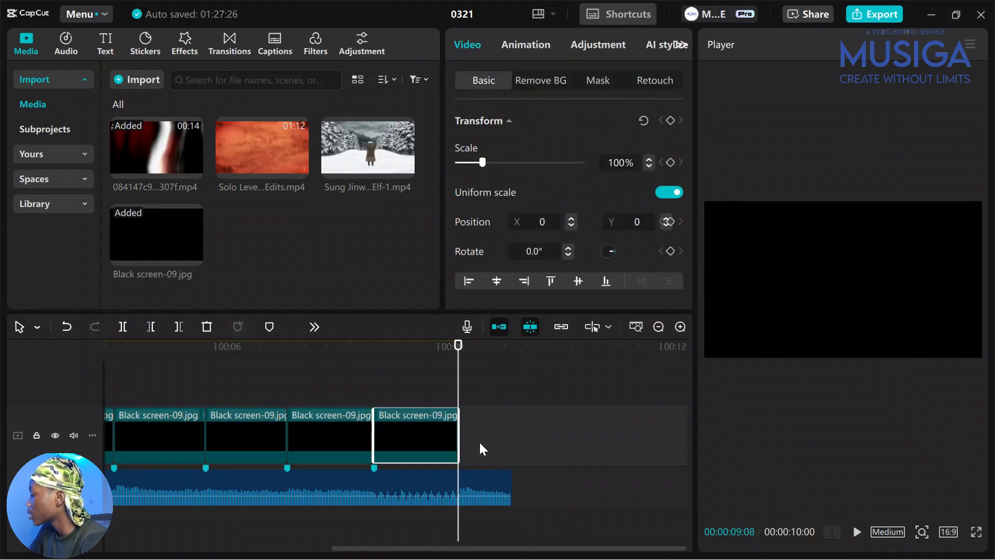
{"action": "left_click_drag", "start_coordinate": [462, 369], "coordinate": [477, 390]}
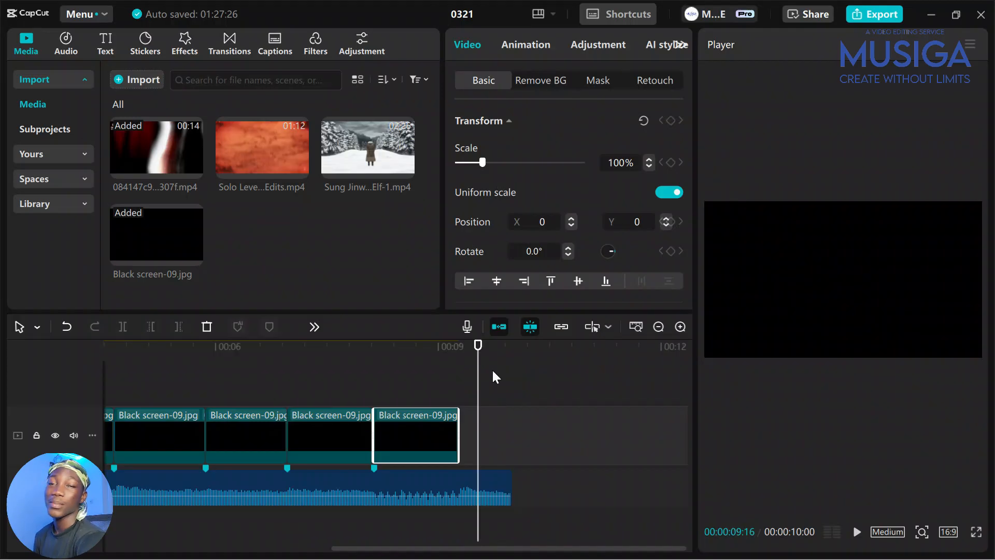
{"action": "left_click", "coordinate": [383, 379]}
{"action": "key", "text": "Home"}
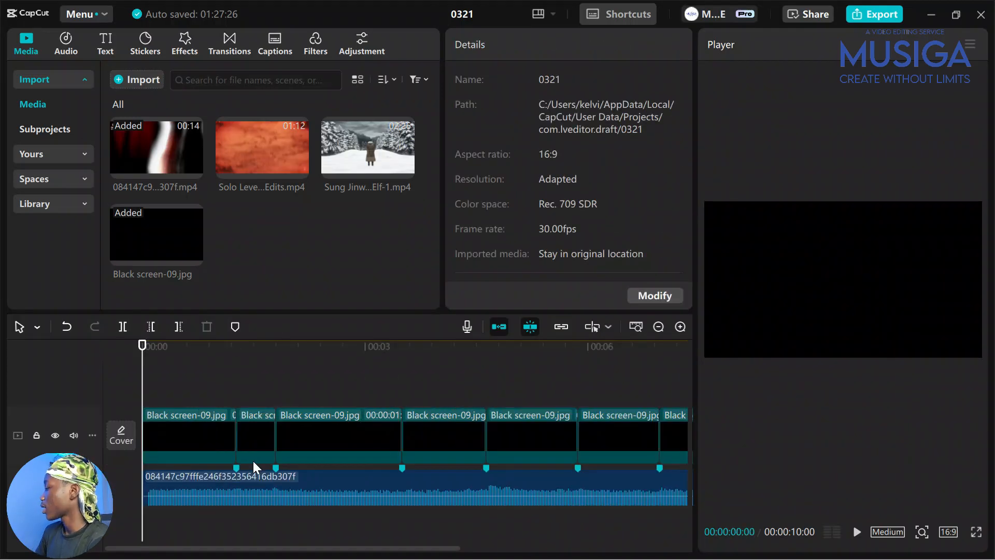
{"action": "scroll", "coordinate": [253, 461], "scroll_direction": "down", "scroll_amount": 2}
{"action": "scroll", "coordinate": [304, 470], "scroll_direction": "down", "scroll_amount": 3}
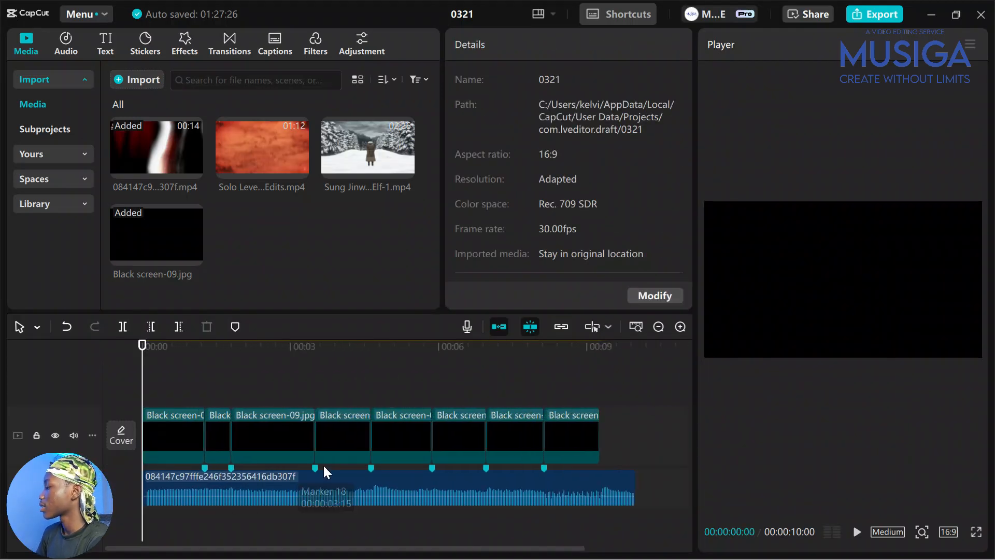
{"action": "scroll", "coordinate": [316, 463], "scroll_direction": "up", "scroll_amount": 1}
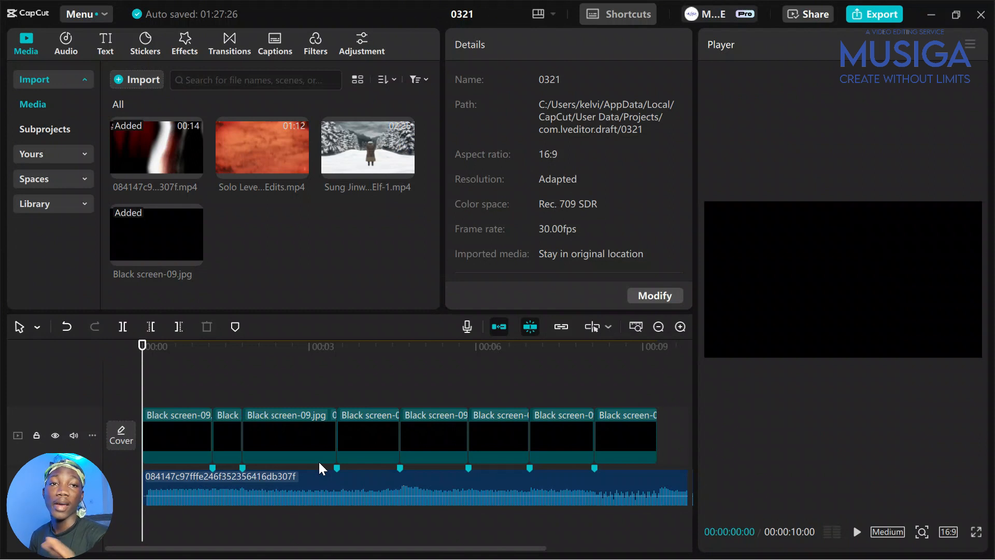
{"action": "scroll", "coordinate": [318, 461], "scroll_direction": "down", "scroll_amount": 3}
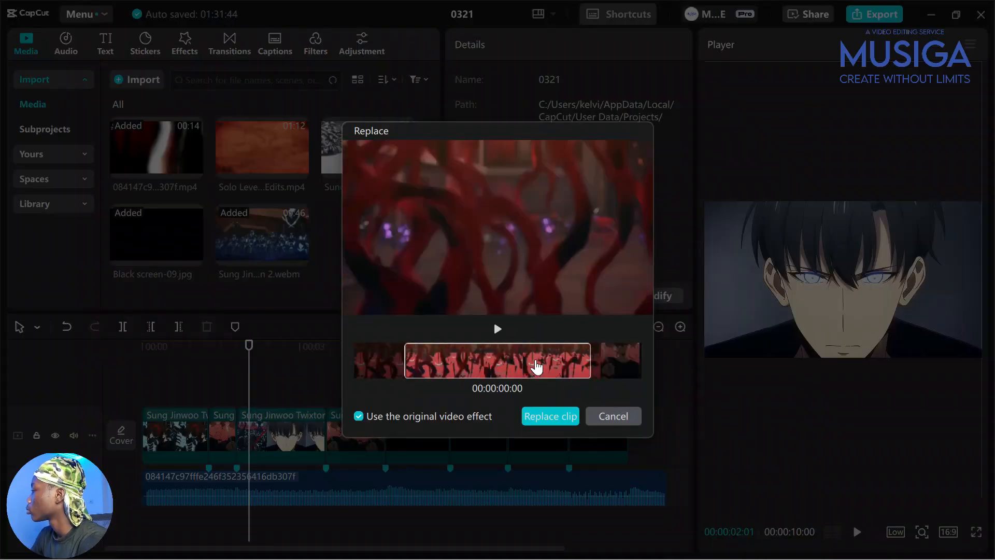
Step: Add a beat marker to the audio at 00:00:06:12 and split the black screen segment above it there
{"action": "left_click", "coordinate": [219, 400]}
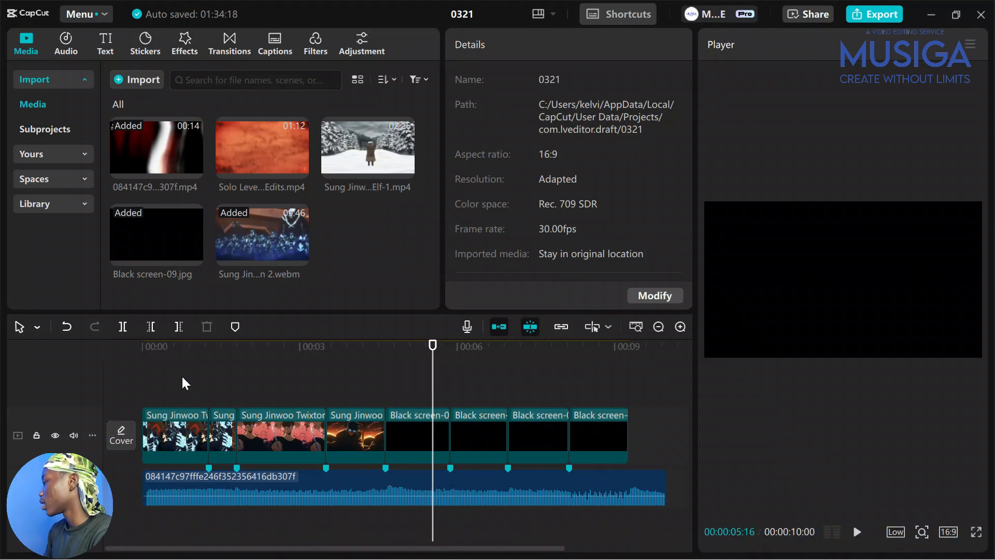
{"action": "left_click", "coordinate": [201, 384]}
{"action": "left_click", "coordinate": [463, 481]}
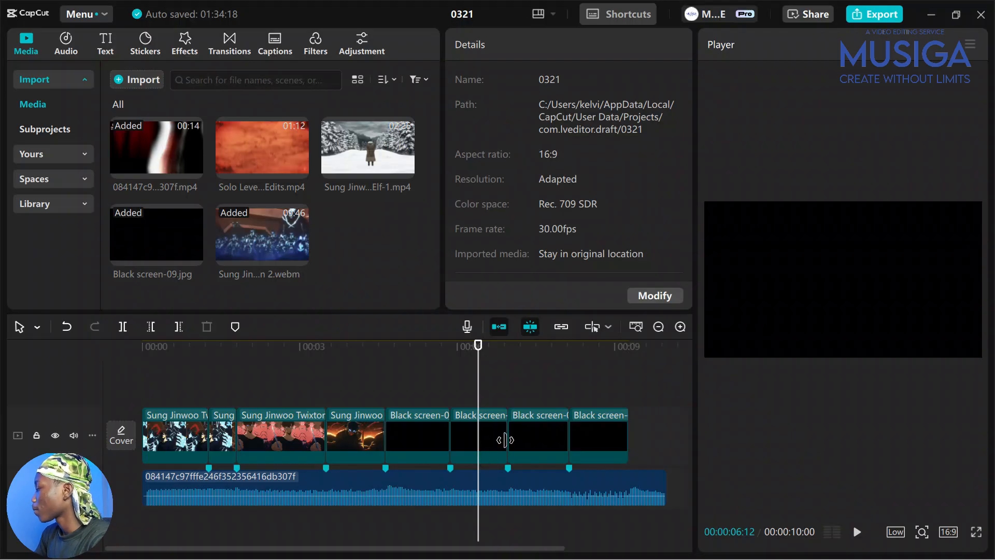
{"action": "left_click_drag", "start_coordinate": [475, 399], "coordinate": [478, 404]}
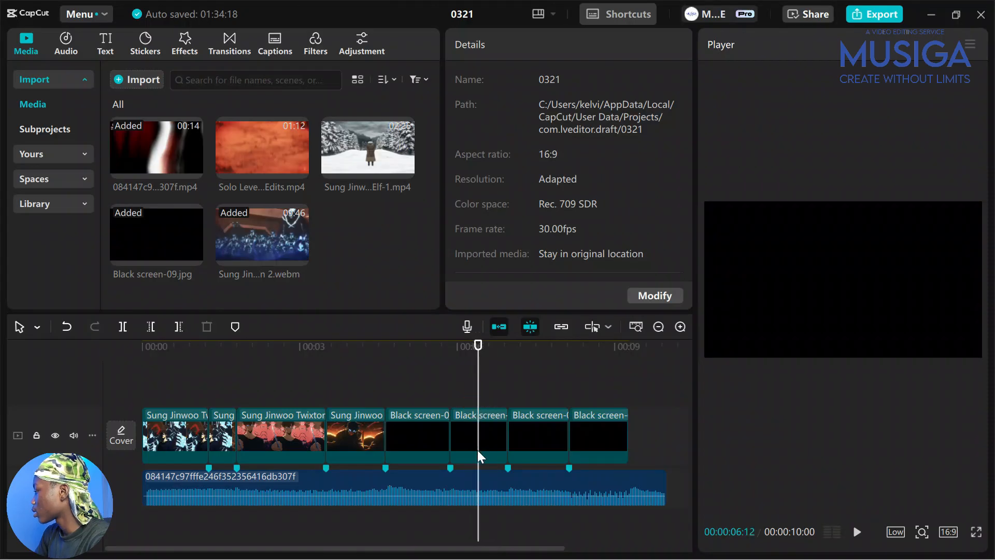
{"action": "left_click", "coordinate": [485, 482]}
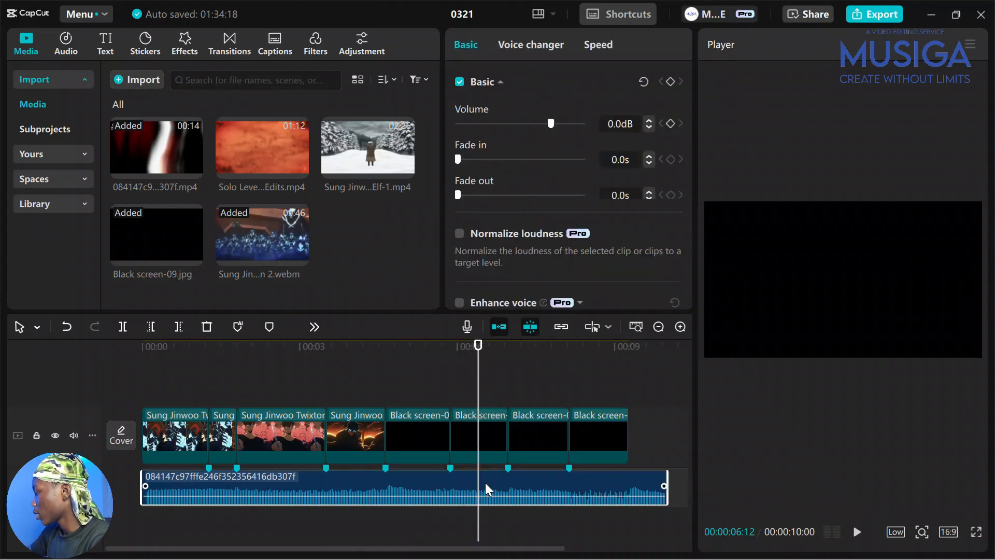
{"action": "left_click", "coordinate": [478, 449]}
{"action": "key", "text": "ctrl+b"}
Step: Play the section around the new 00:00:06:12 cut several times to check the cuts against the beats
{"action": "left_click", "coordinate": [325, 380]}
{"action": "key", "text": "space"}
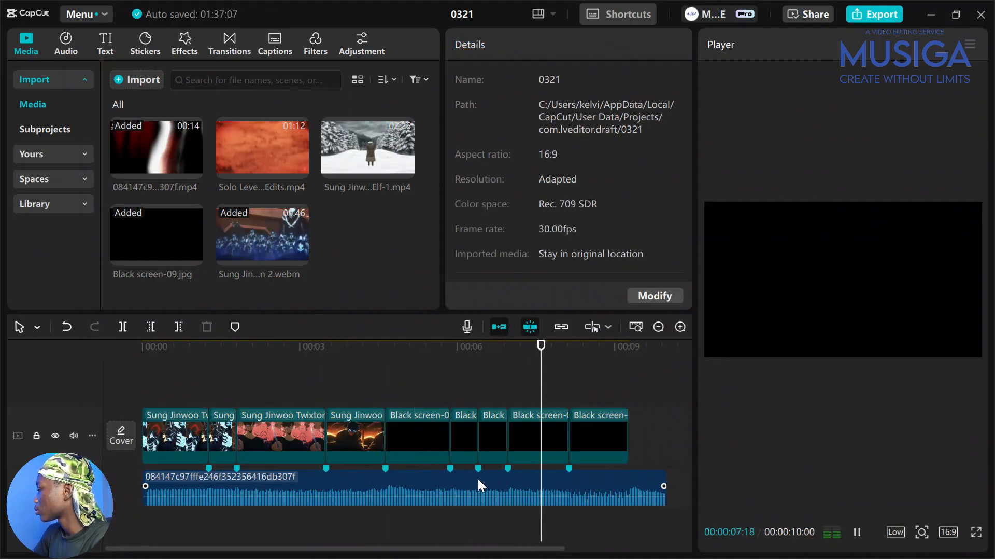
{"action": "left_click", "coordinate": [414, 390]}
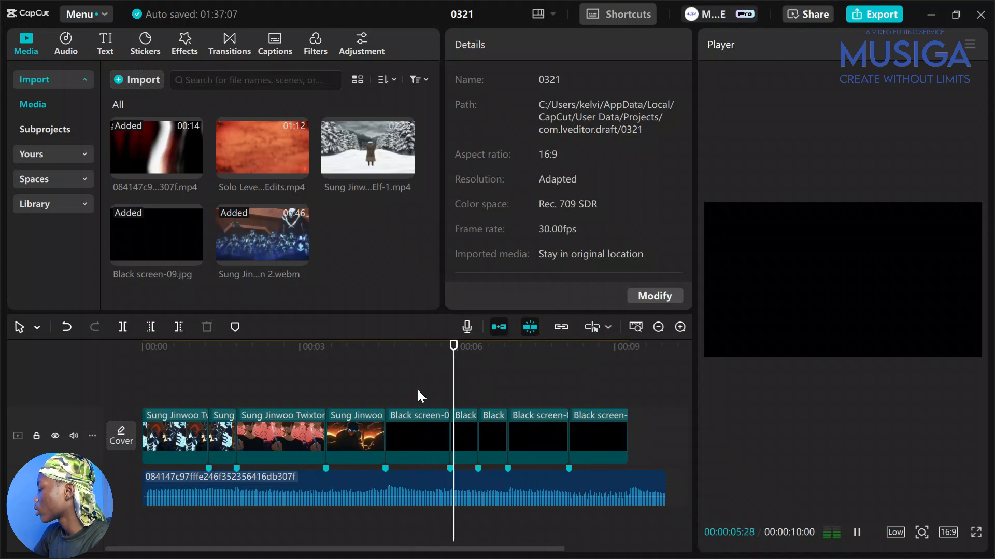
{"action": "left_click", "coordinate": [329, 373]}
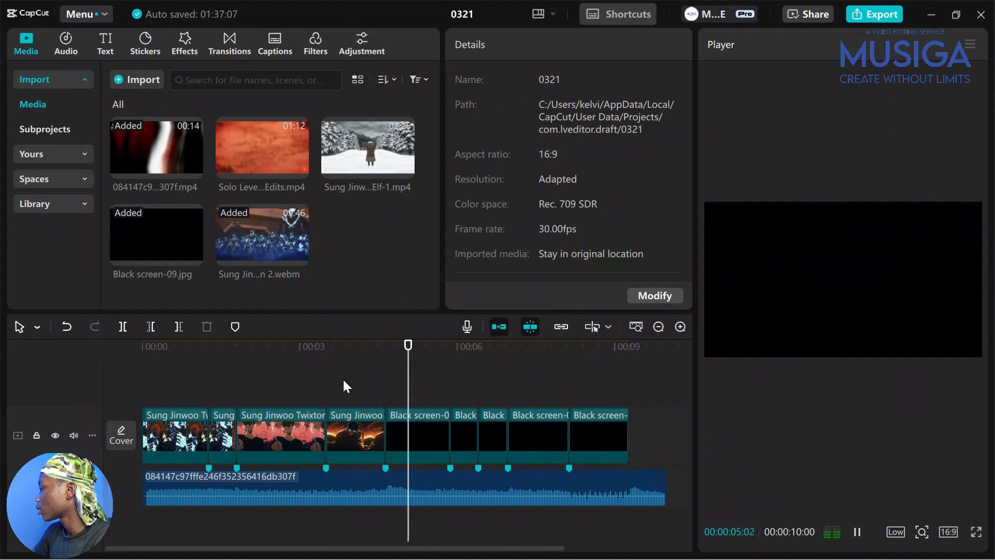
{"action": "key", "text": "space"}
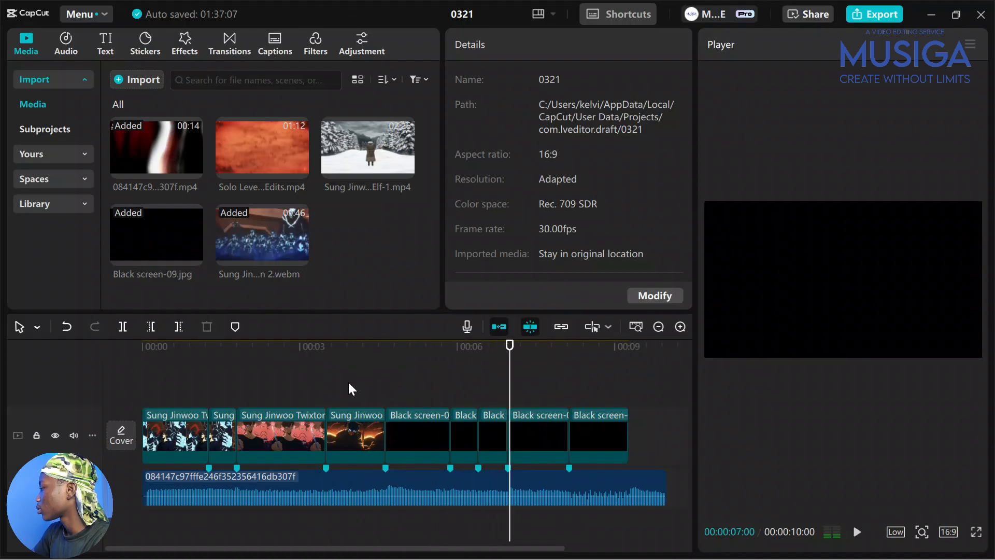
{"action": "key", "text": "space"}
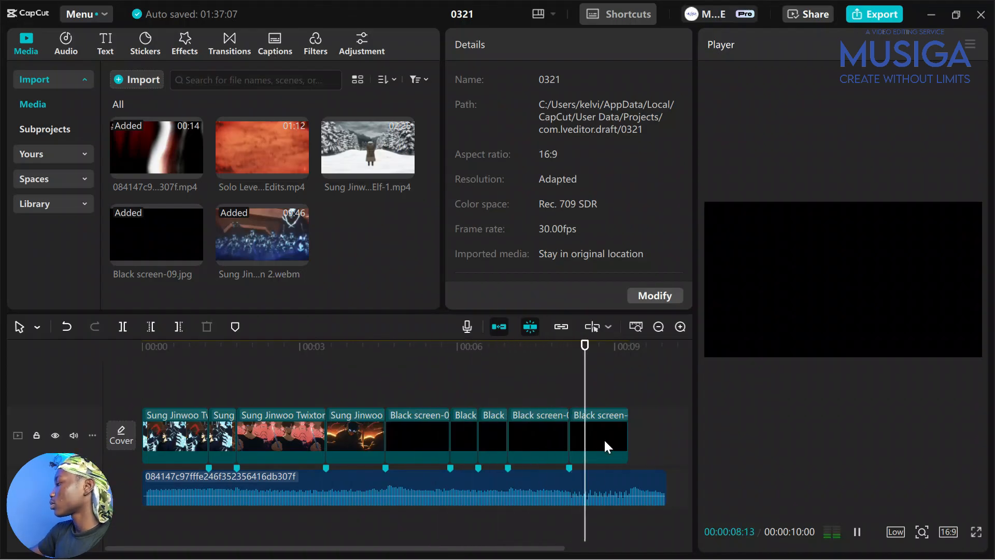
Step: Delete the last black screen segment and extend the preceding one to just past 00:00:09
{"action": "left_click", "coordinate": [604, 436]}
{"action": "key", "text": "Delete"}
{"action": "left_click", "coordinate": [567, 428]}
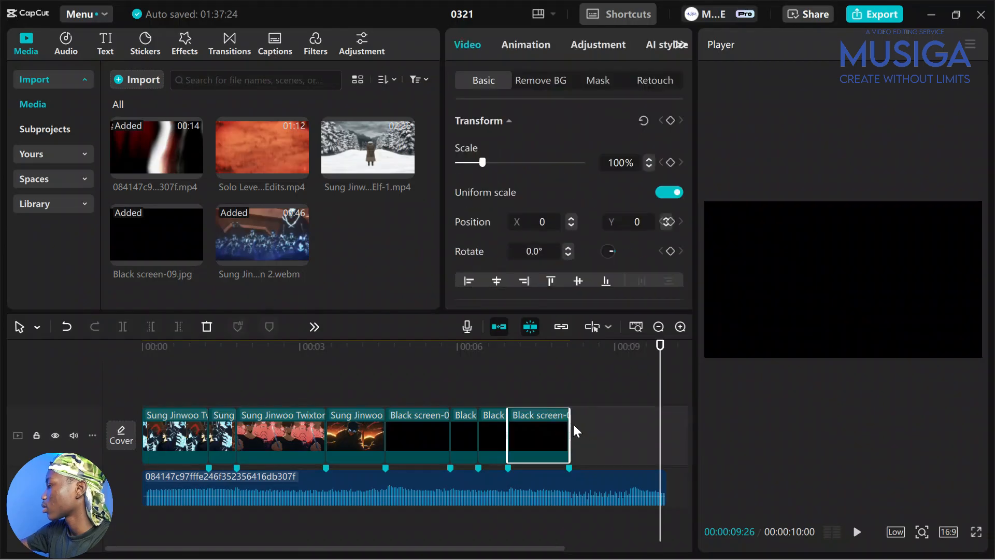
{"action": "left_click_drag", "start_coordinate": [568, 423], "coordinate": [631, 423]}
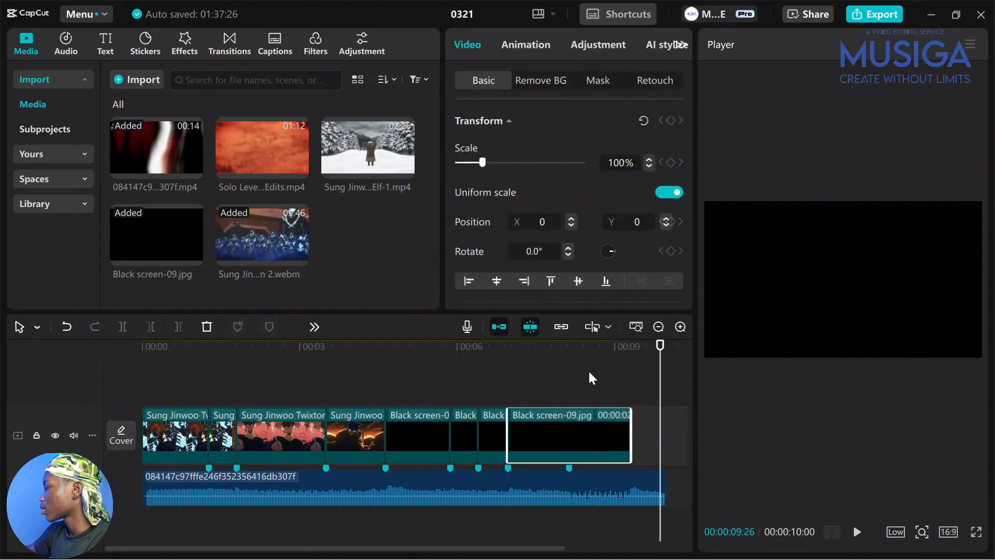
Step: Copy the four Sung Jinwoo Twixtor clips and paste them at 00:00:04:19 on a track above the black screen segments
{"action": "left_click", "coordinate": [261, 354]}
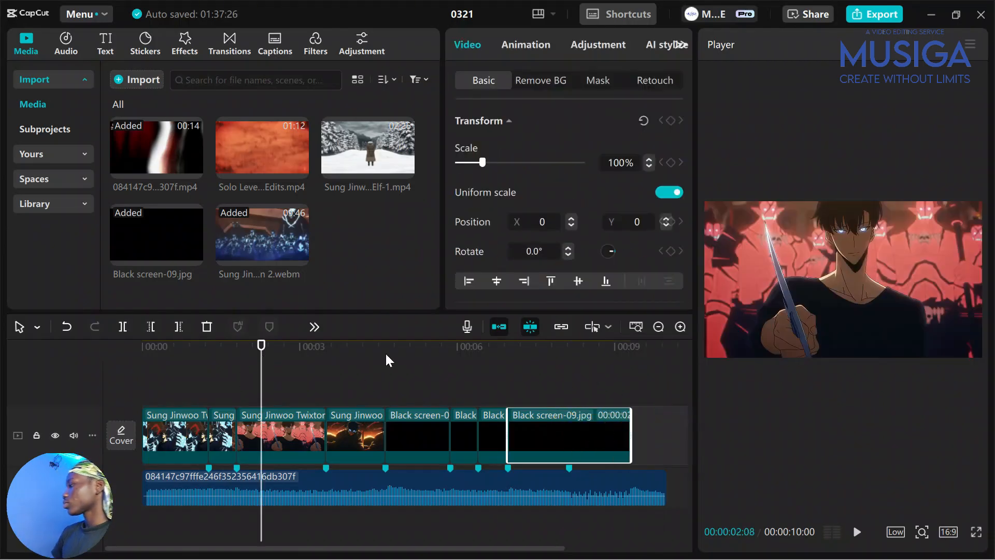
{"action": "left_click", "coordinate": [168, 381]}
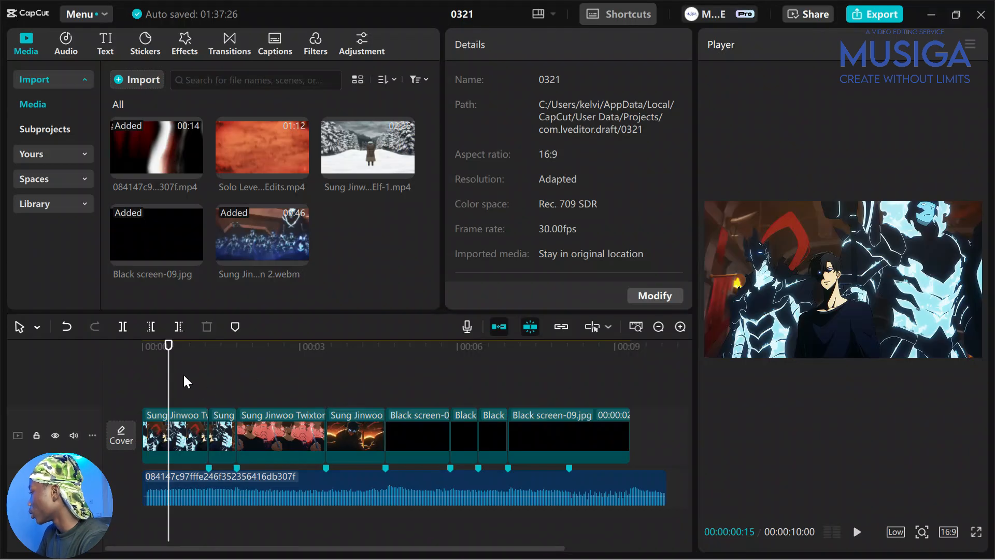
{"action": "left_click_drag", "start_coordinate": [184, 382], "coordinate": [368, 449]}
{"action": "key", "text": "ctrl+c"}
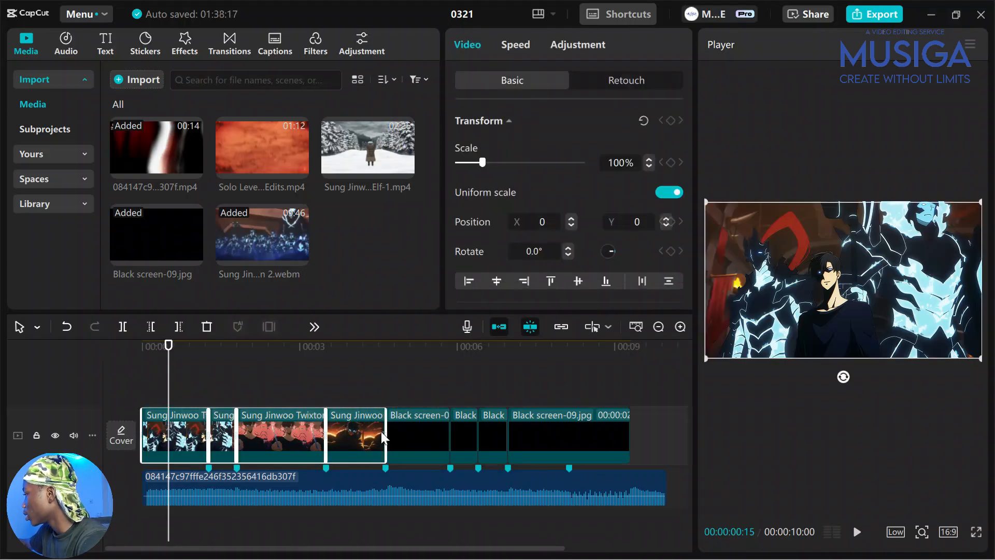
{"action": "left_click", "coordinate": [384, 378]}
{"action": "key", "text": "ctrl+v"}
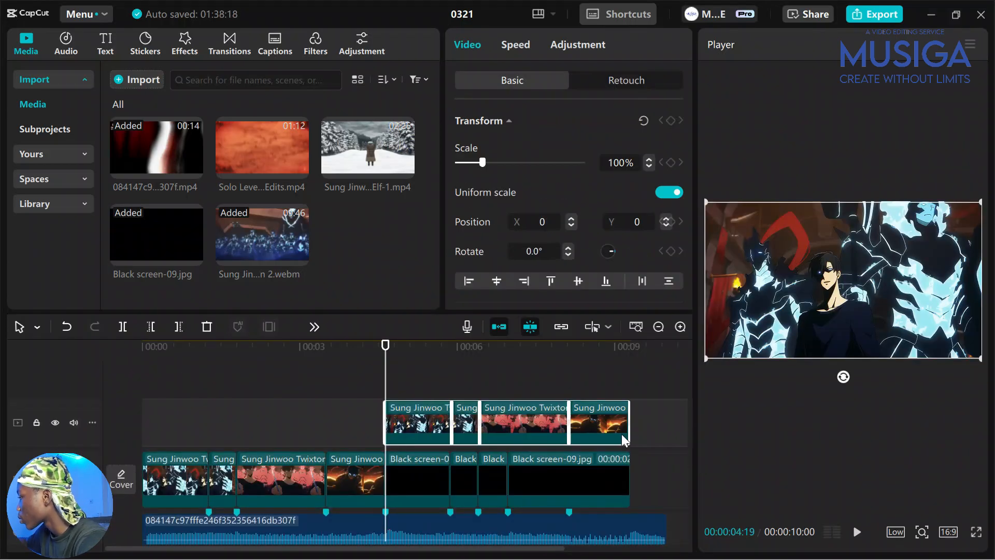
Step: Align the cut between the first and second pasted clips with the beat marker at 00:00:05:26
{"action": "left_click_drag", "start_coordinate": [422, 381], "coordinate": [449, 386]}
{"action": "left_click", "coordinate": [438, 434]}
{"action": "left_click", "coordinate": [465, 420]}
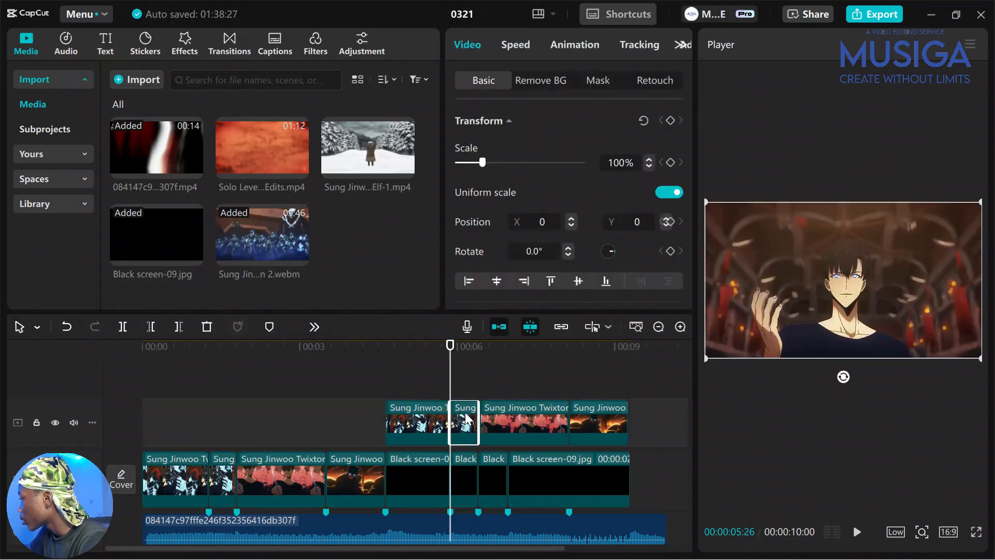
Step: Trim the end of the second pasted Twixtor clip to the beat marker at 00:00:06:12
{"action": "left_click", "coordinate": [477, 393]}
{"action": "left_click", "coordinate": [470, 435]}
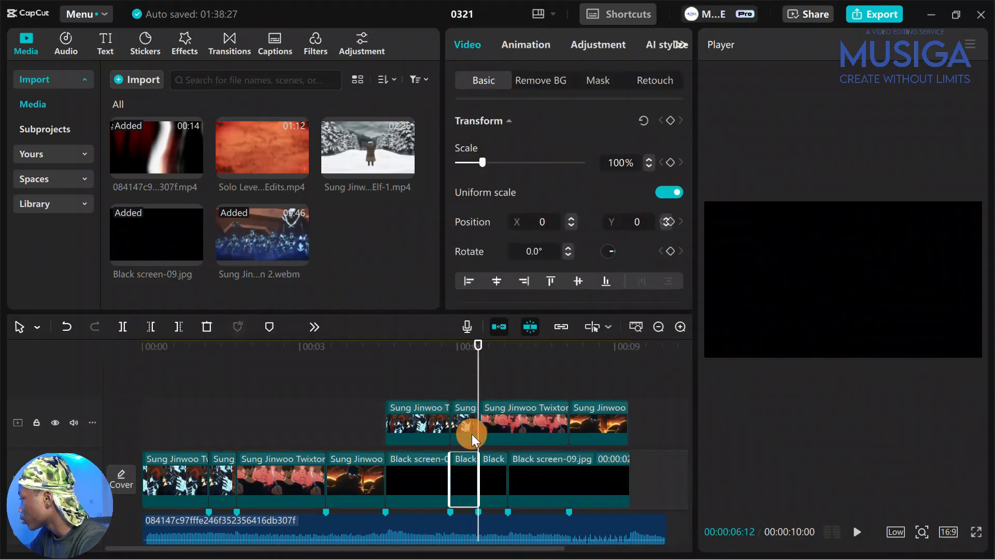
{"action": "key", "text": "w"}
{"action": "left_click_drag", "start_coordinate": [484, 384], "coordinate": [462, 394]}
{"action": "scroll", "coordinate": [538, 430], "scroll_direction": "up", "scroll_amount": 5}
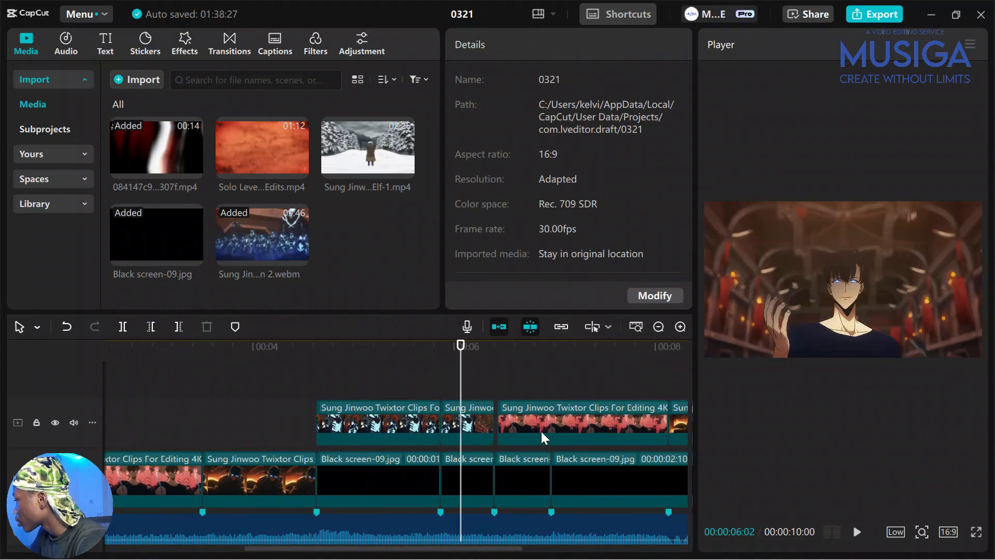
Step: Snap the third pasted clip's start to the 00:00:06:12 marker and trim its end at the 00:00:06:29 marker
{"action": "scroll", "coordinate": [508, 434], "scroll_direction": "right", "scroll_amount": 1}
{"action": "left_click", "coordinate": [353, 397]}
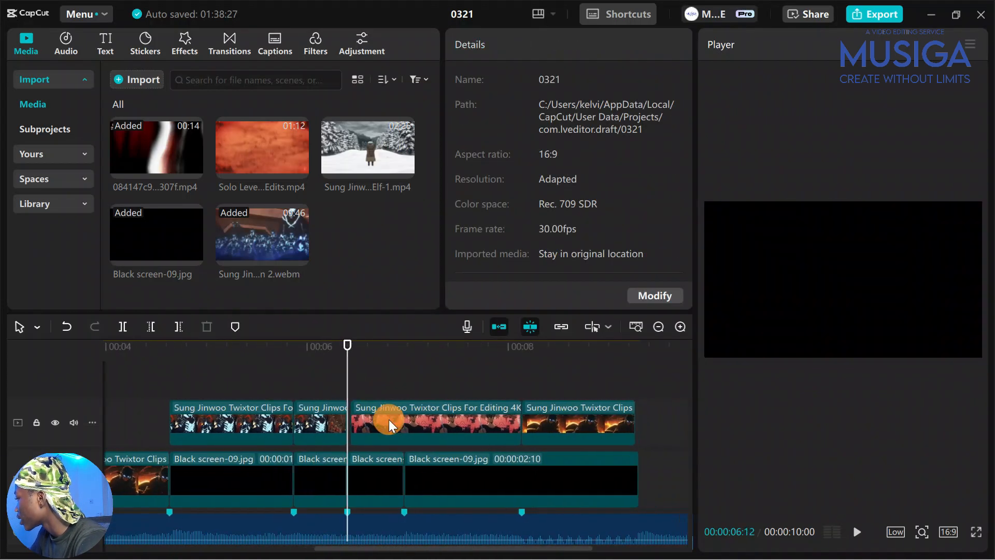
{"action": "left_click_drag", "start_coordinate": [389, 420], "coordinate": [386, 422]}
{"action": "left_click_drag", "start_coordinate": [312, 359], "coordinate": [405, 419]}
{"action": "left_click", "coordinate": [448, 429]}
{"action": "key", "text": "w"}
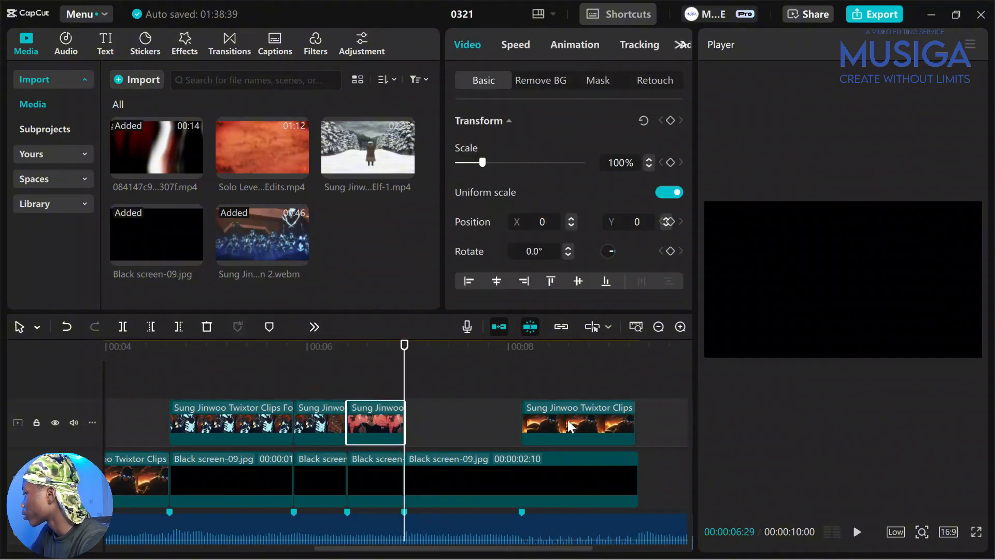
Step: Extend the fourth pasted clip to start at 00:00:06:29 and end level with the black screen segment below it
{"action": "left_click", "coordinate": [565, 420]}
{"action": "left_click_drag", "start_coordinate": [523, 418], "coordinate": [455, 422]}
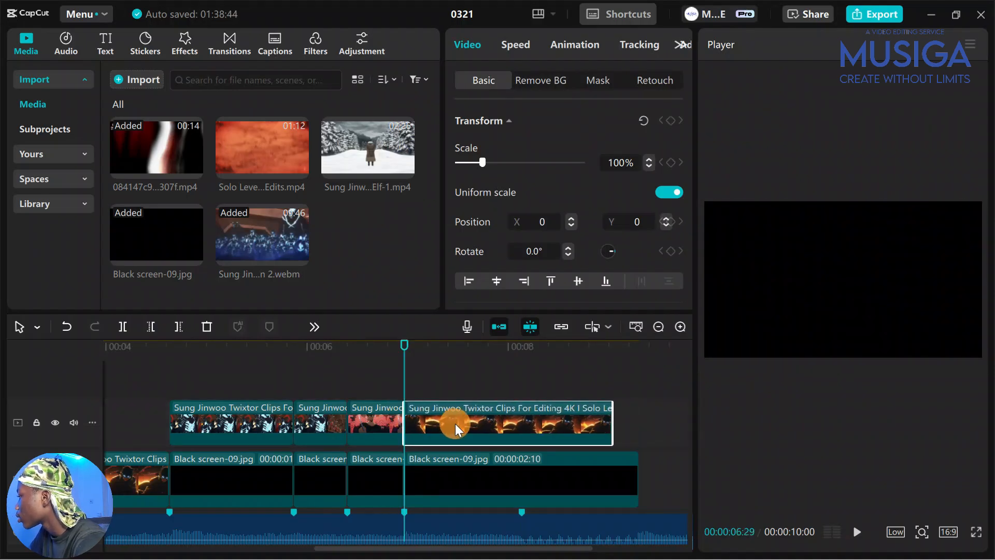
{"action": "left_click_drag", "start_coordinate": [614, 429], "coordinate": [639, 431]}
{"action": "left_click", "coordinate": [515, 380]}
{"action": "left_click_drag", "start_coordinate": [515, 380], "coordinate": [543, 426]}
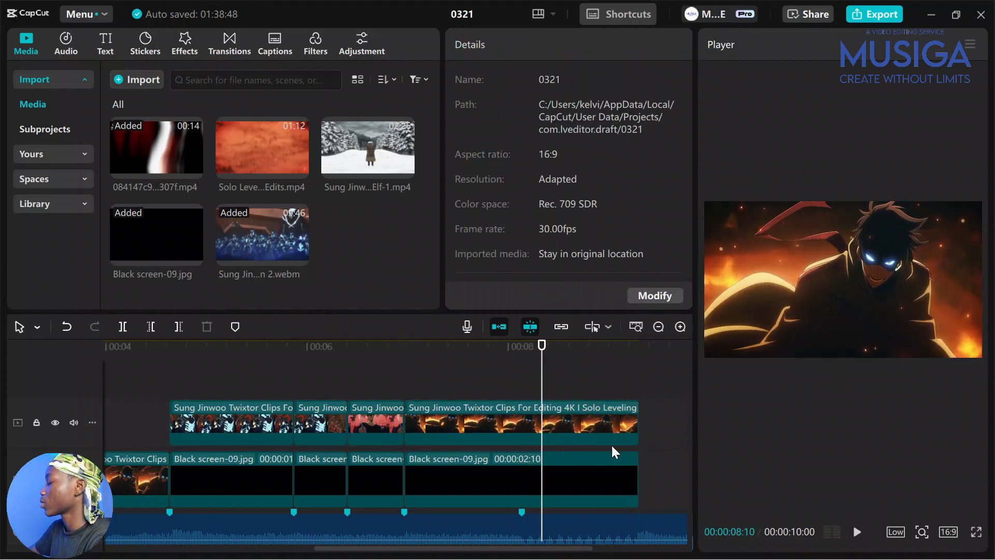
Step: Delete the remaining black screen segments and move the four pasted Twixtor clips down into their place on the main track
{"action": "left_click_drag", "start_coordinate": [629, 474], "coordinate": [243, 468]}
{"action": "key", "text": "Delete"}
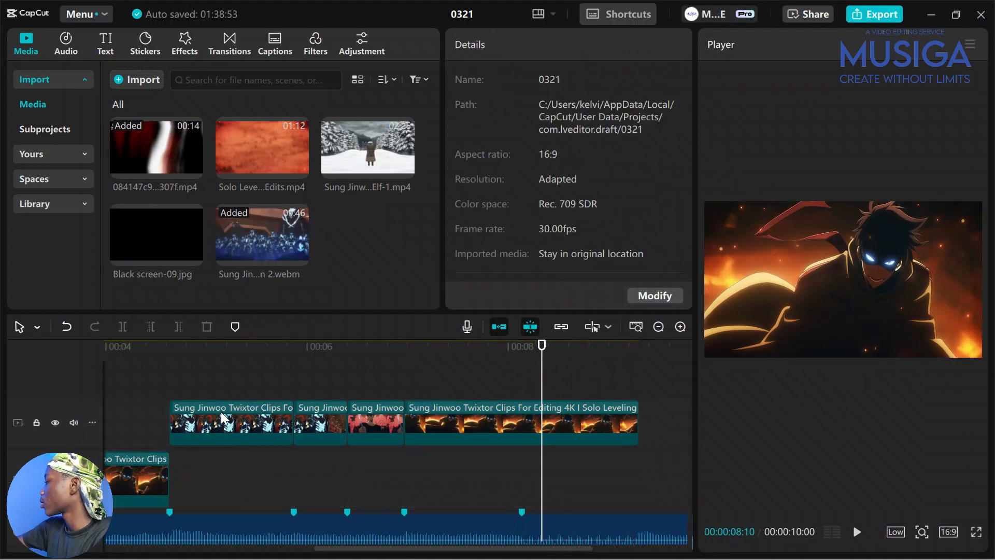
{"action": "left_click_drag", "start_coordinate": [225, 383], "coordinate": [449, 476]}
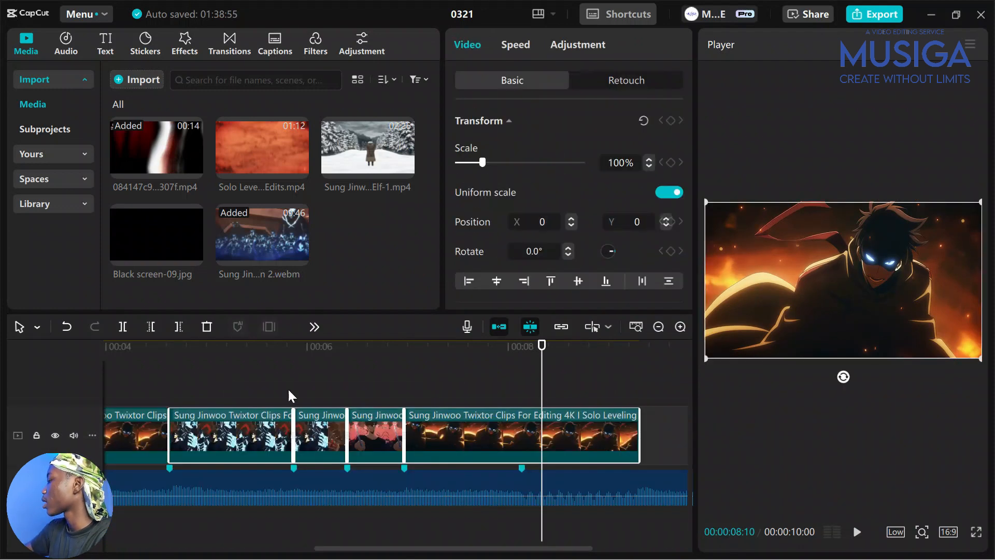
Step: Play the whole edit from 00:00:00:00 to the end to check the clip cuts against the beats
{"action": "left_click", "coordinate": [204, 380]}
{"action": "scroll", "coordinate": [295, 397], "scroll_direction": "down", "scroll_amount": 3}
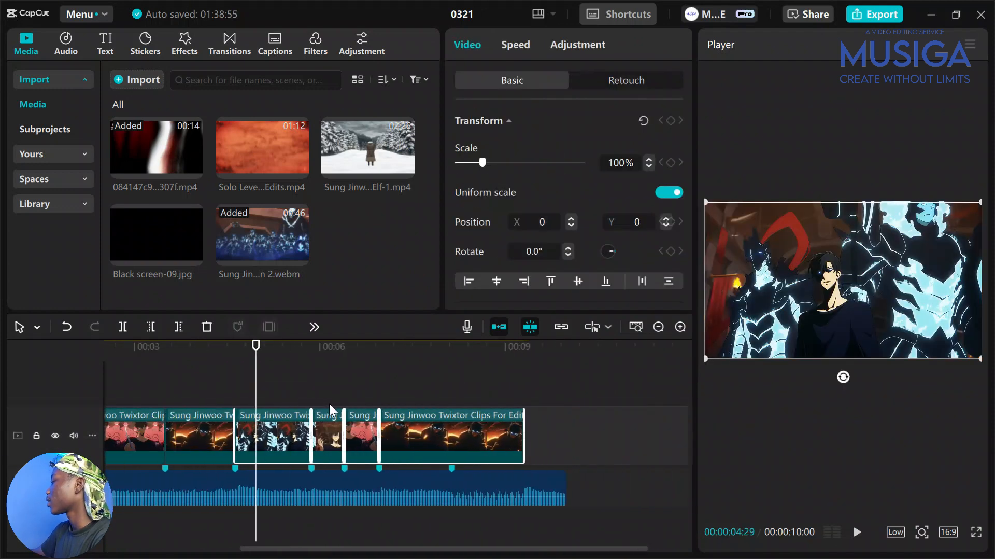
{"action": "scroll", "coordinate": [328, 403], "scroll_direction": "left", "scroll_amount": 3}
{"action": "left_click", "coordinate": [222, 388]}
{"action": "scroll", "coordinate": [250, 390], "scroll_direction": "down", "scroll_amount": 3}
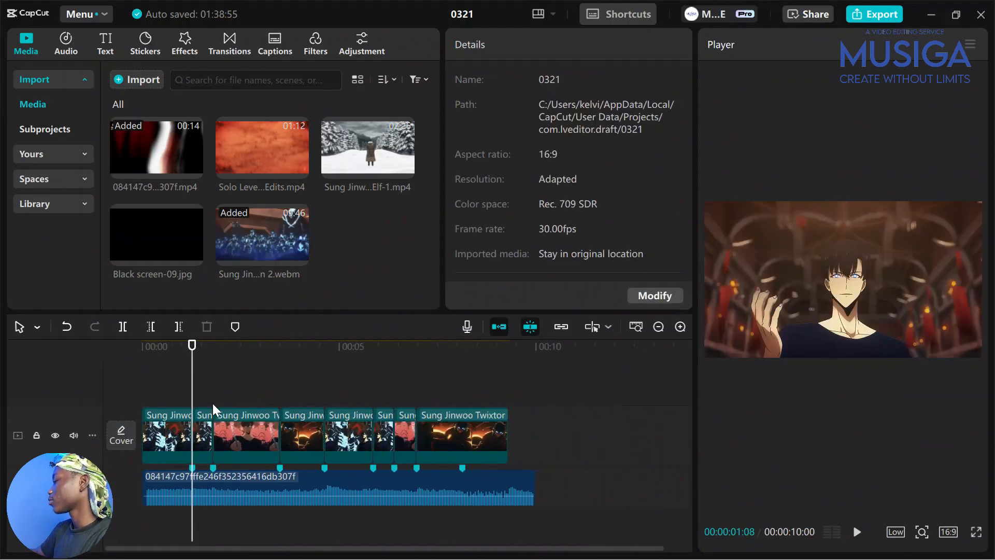
{"action": "left_click", "coordinate": [153, 388]}
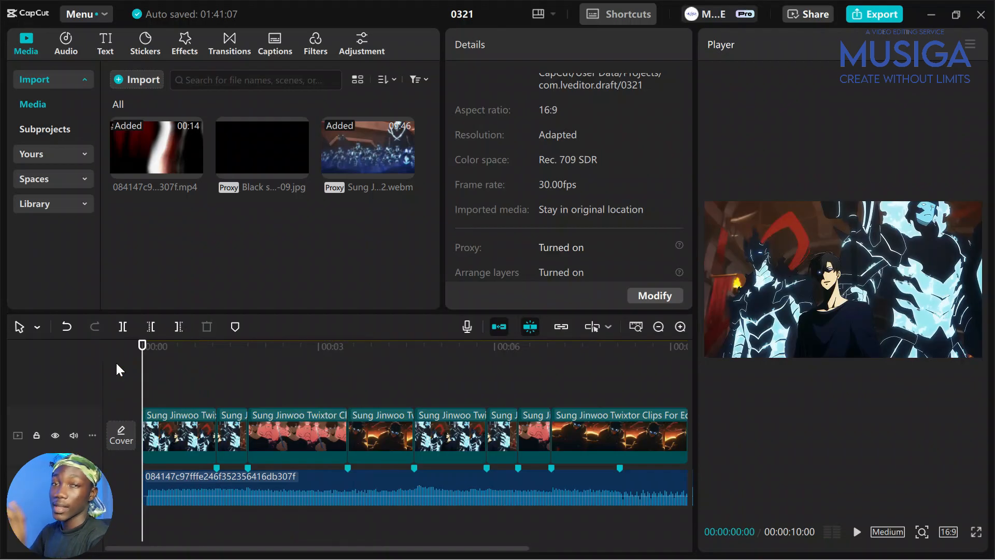
{"action": "key", "text": "space"}
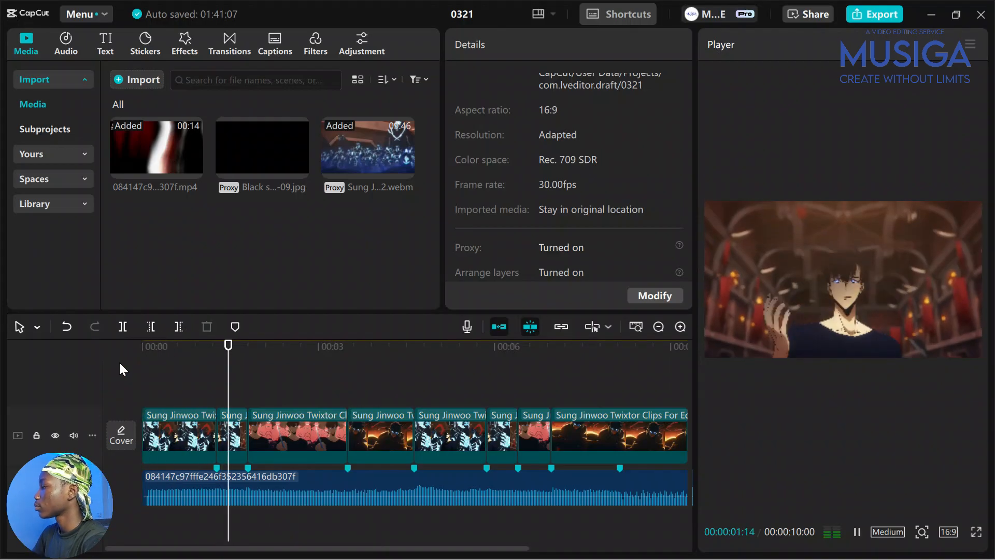
{"action": "scroll", "coordinate": [330, 470], "scroll_direction": "right", "scroll_amount": 3}
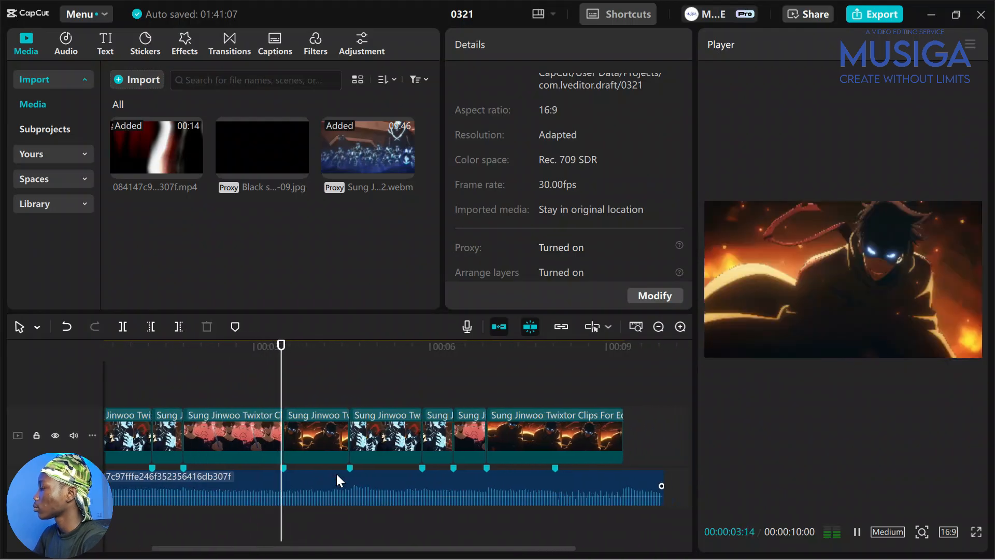
{"action": "scroll", "coordinate": [336, 473], "scroll_direction": "right", "scroll_amount": 2}
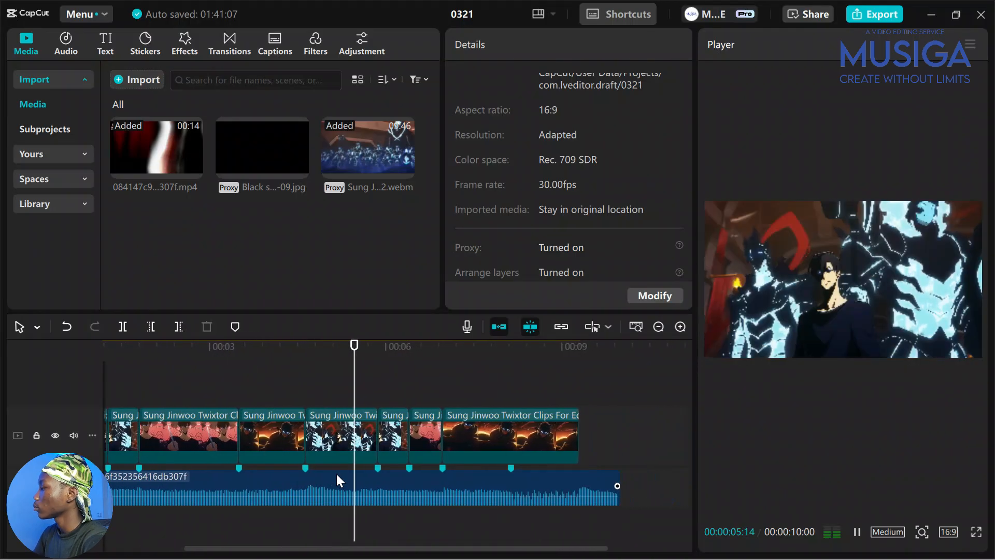
{"action": "scroll", "coordinate": [335, 471], "scroll_direction": "right", "scroll_amount": 1}
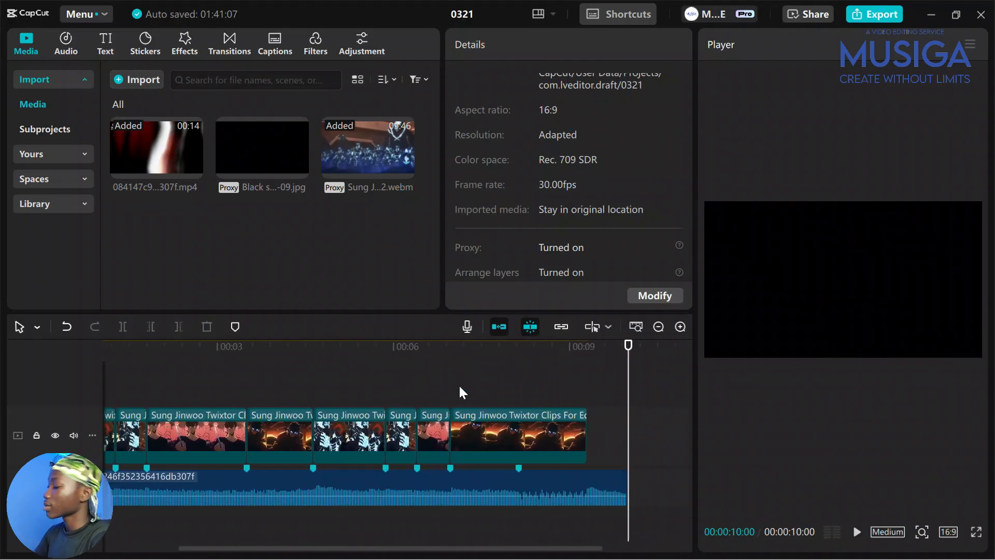
{"action": "scroll", "coordinate": [458, 384], "scroll_direction": "left", "scroll_amount": 3}
Step: Try Auto removal on the first clip's background and inspect the cutout around 00:00:00:20
{"action": "left_click", "coordinate": [177, 384]}
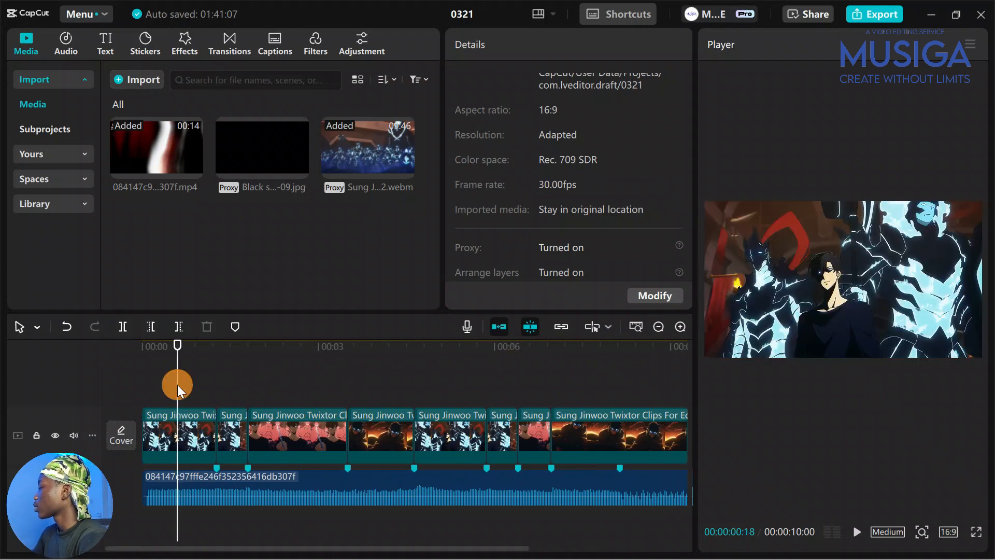
{"action": "left_click", "coordinate": [182, 443]}
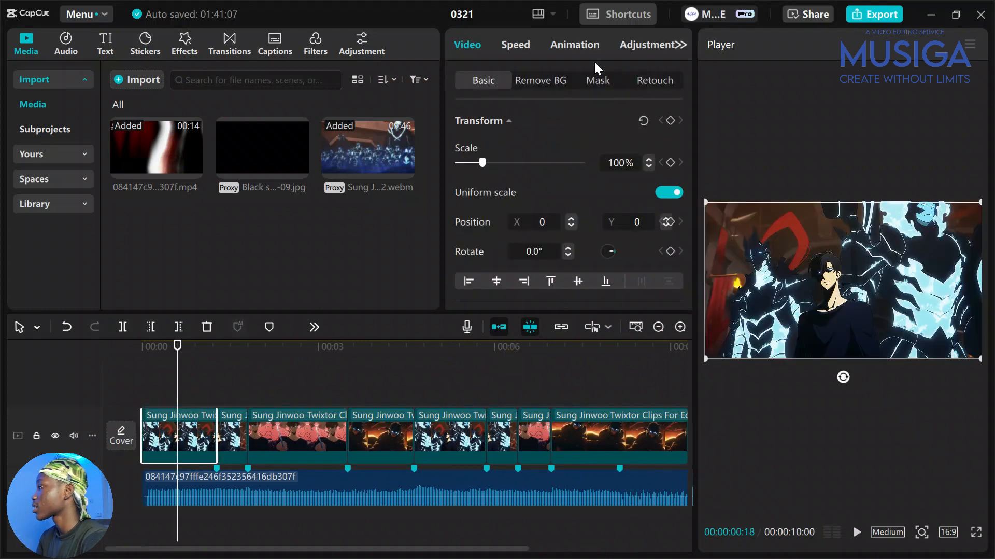
{"action": "left_click", "coordinate": [528, 83]}
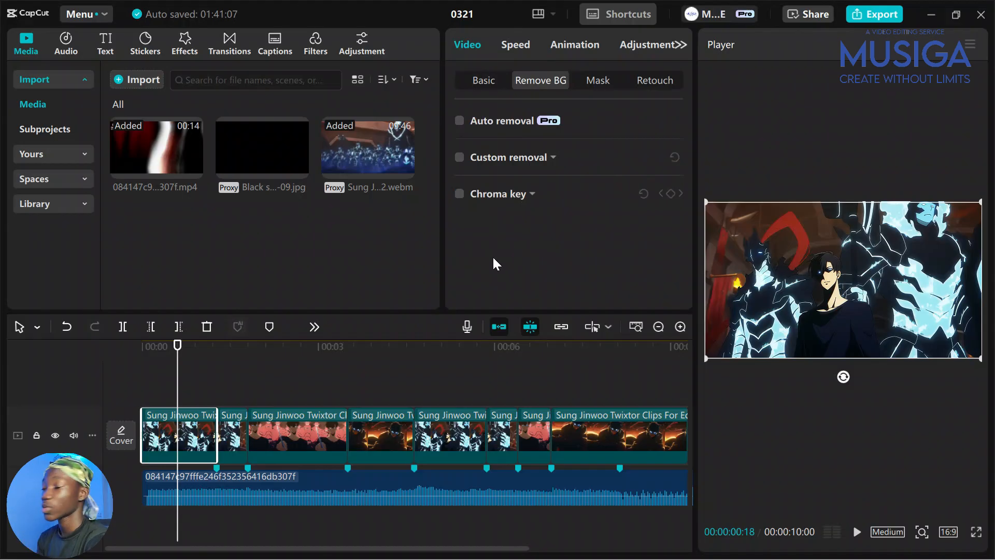
{"action": "scroll", "coordinate": [329, 440], "scroll_direction": "up", "scroll_amount": 2}
{"action": "scroll", "coordinate": [329, 440], "scroll_direction": "up", "scroll_amount": 1}
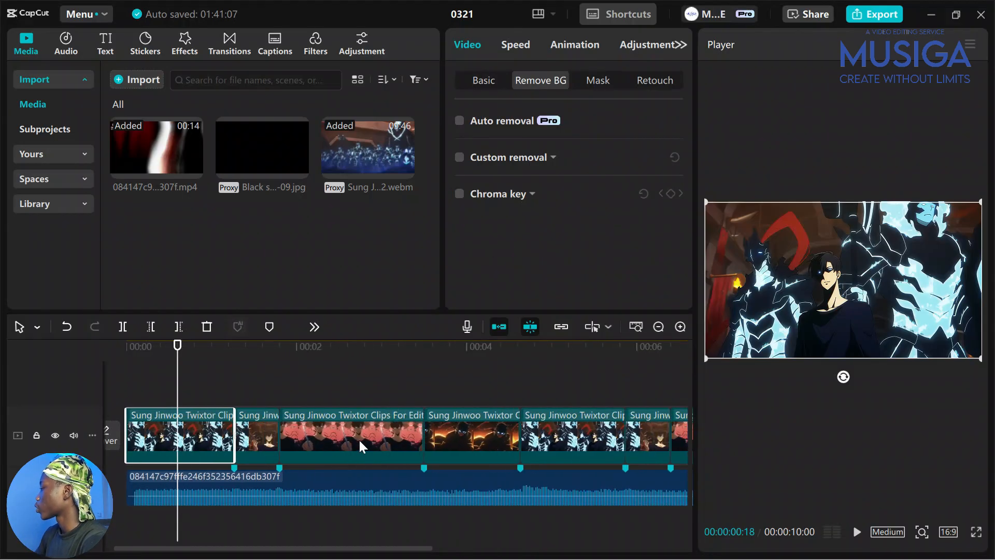
{"action": "scroll", "coordinate": [388, 422], "scroll_direction": "left", "scroll_amount": 1}
{"action": "left_click", "coordinate": [166, 375]}
{"action": "left_click", "coordinate": [193, 380]}
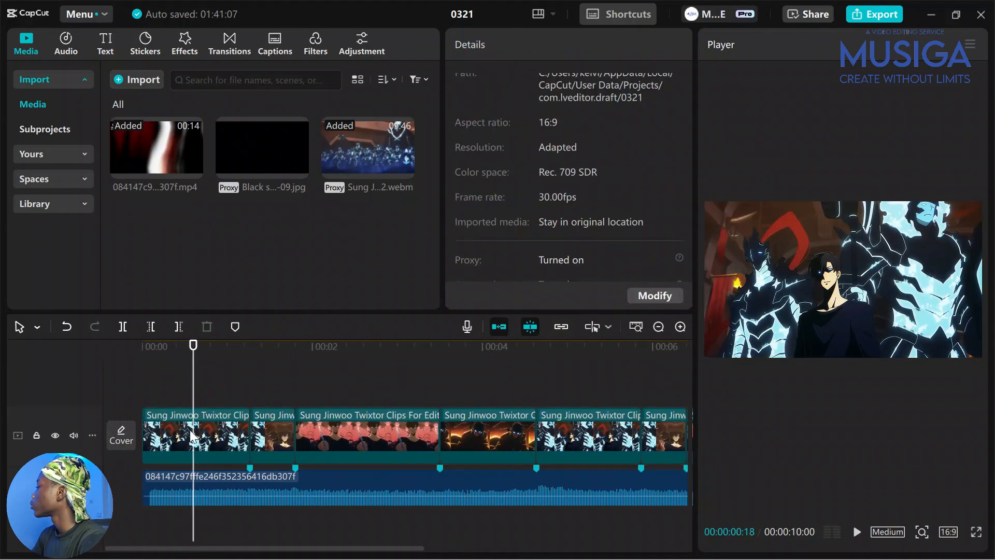
{"action": "left_click", "coordinate": [192, 432]}
{"action": "left_click", "coordinate": [461, 122]}
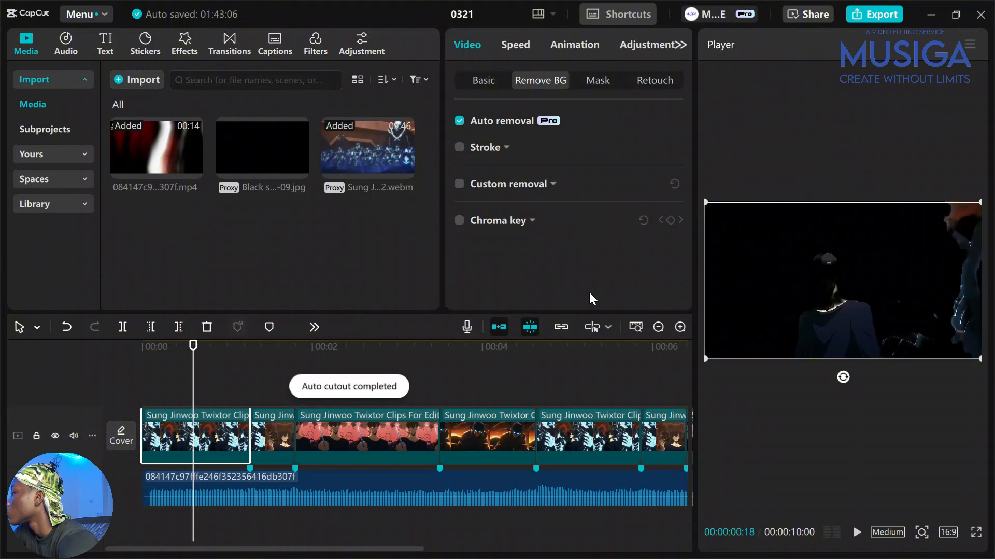
{"action": "left_click_drag", "start_coordinate": [246, 372], "coordinate": [203, 425]}
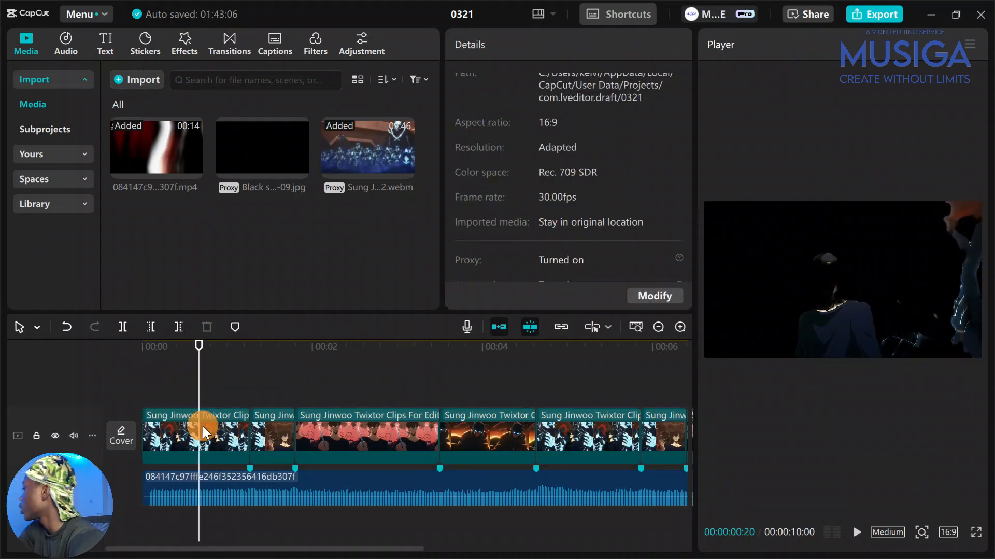
Step: Try Custom removal on the first clip at 00:00:00:20, brushing over the shadow soldiers with size 20
{"action": "left_click", "coordinate": [203, 426]}
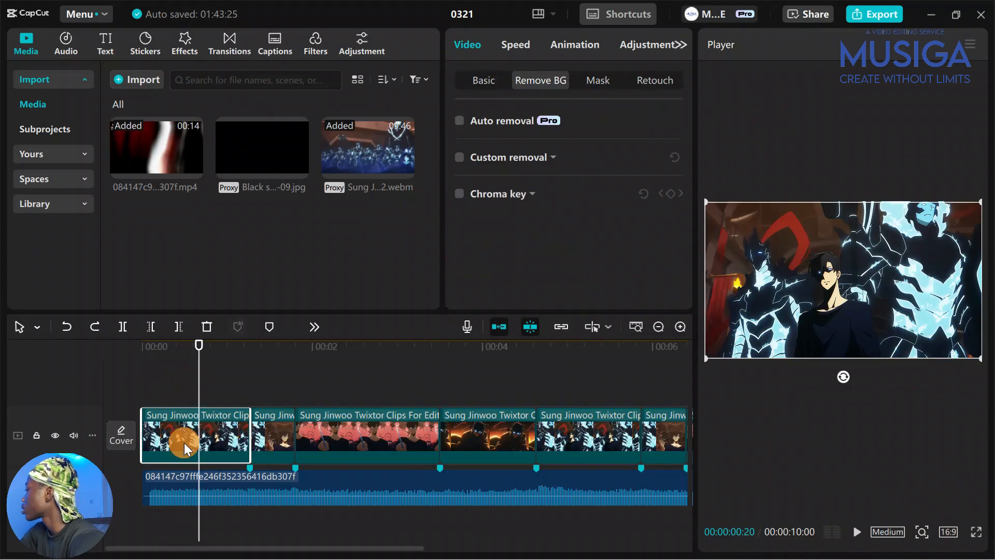
{"action": "left_click", "coordinate": [550, 158]}
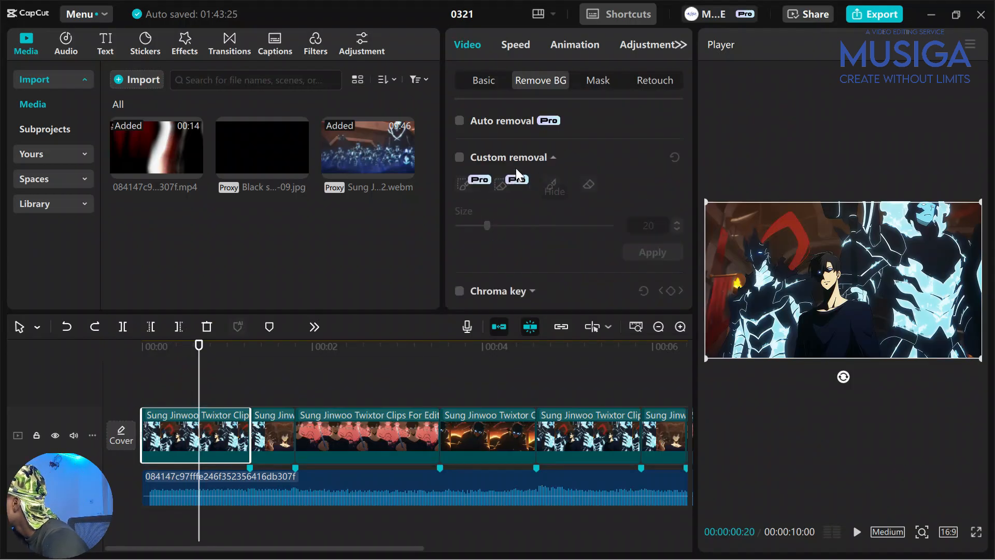
{"action": "left_click", "coordinate": [459, 157]}
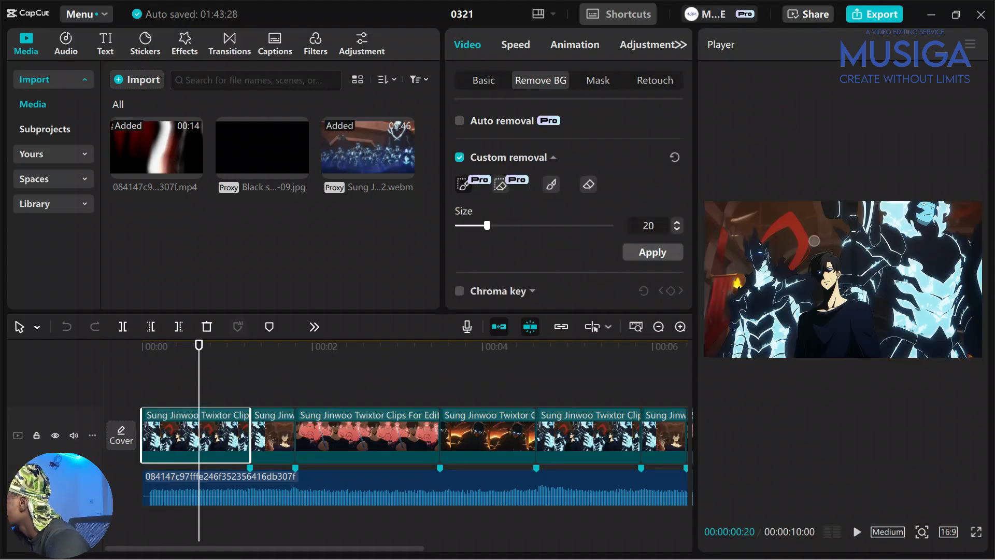
{"action": "mouse_move", "coordinate": [814, 241]}
{"action": "left_mouse_down"}
{"action": "mouse_move", "coordinate": [791, 292]}
{"action": "mouse_move", "coordinate": [746, 358]}
{"action": "left_mouse_up"}
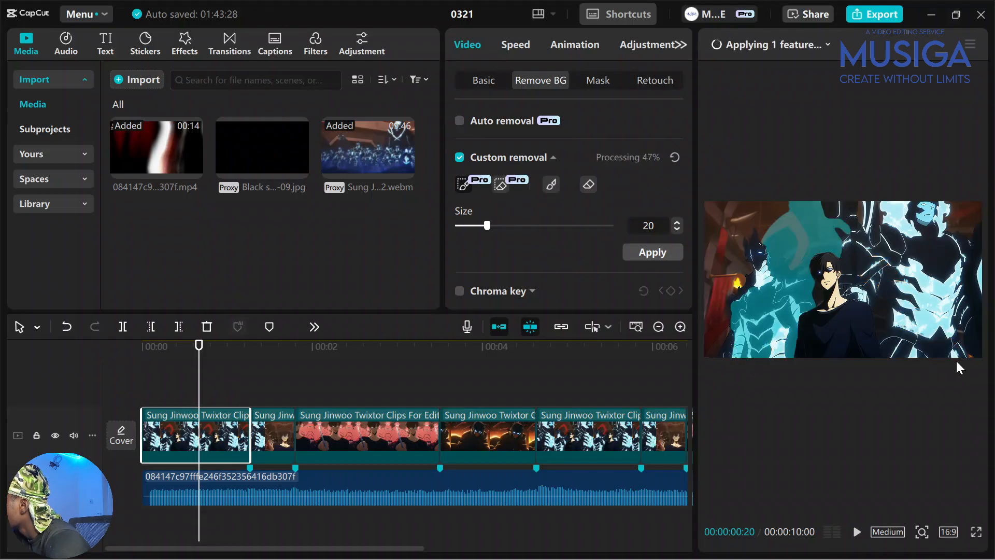
{"action": "left_click_drag", "start_coordinate": [955, 348], "coordinate": [875, 287]}
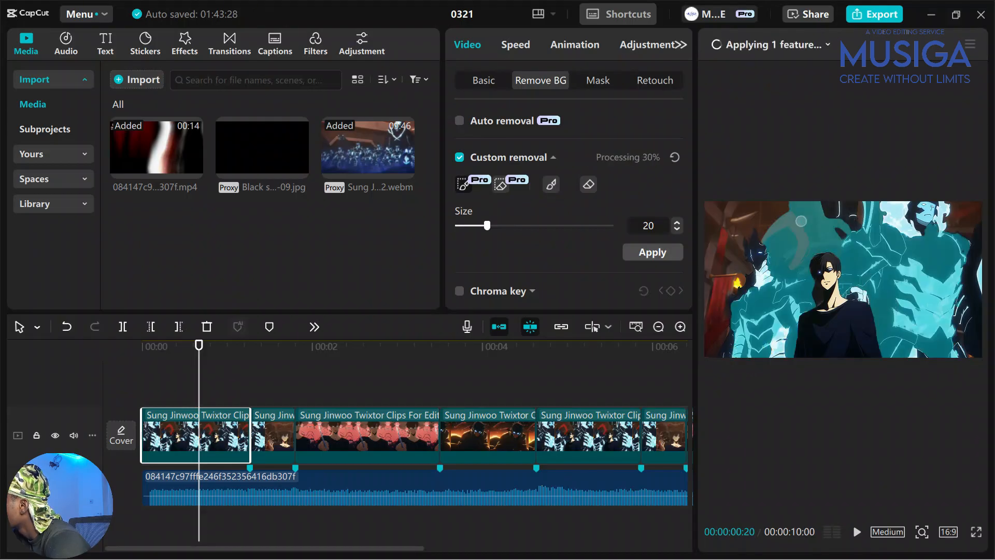
{"action": "mouse_move", "coordinate": [801, 220]}
{"action": "left_mouse_down"}
{"action": "mouse_move", "coordinate": [761, 220]}
{"action": "mouse_move", "coordinate": [721, 254]}
{"action": "mouse_move", "coordinate": [725, 348]}
{"action": "left_mouse_up"}
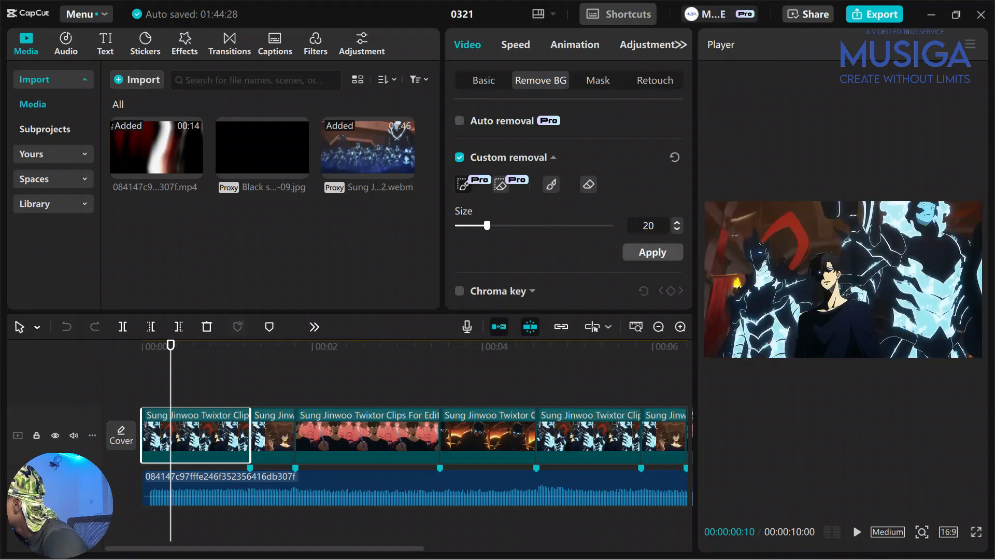
Step: Brush over Sung Jinwoo in the first clip at 00:00:00:10 with Custom removal and apply the cutout
{"action": "left_click_drag", "start_coordinate": [832, 280], "coordinate": [836, 337]}
{"action": "left_click", "coordinate": [652, 252]}
{"action": "left_click", "coordinate": [198, 394]}
Step: Cut out Sung Jinwoo in the second clip with Custom removal, brushing his body and raised hand, then reducing the brush size and applying
{"action": "left_click", "coordinate": [252, 435]}
{"action": "left_click", "coordinate": [460, 157]}
{"action": "left_click", "coordinate": [263, 394]}
{"action": "left_click", "coordinate": [463, 184]}
{"action": "left_click_drag", "start_coordinate": [844, 285], "coordinate": [845, 339]}
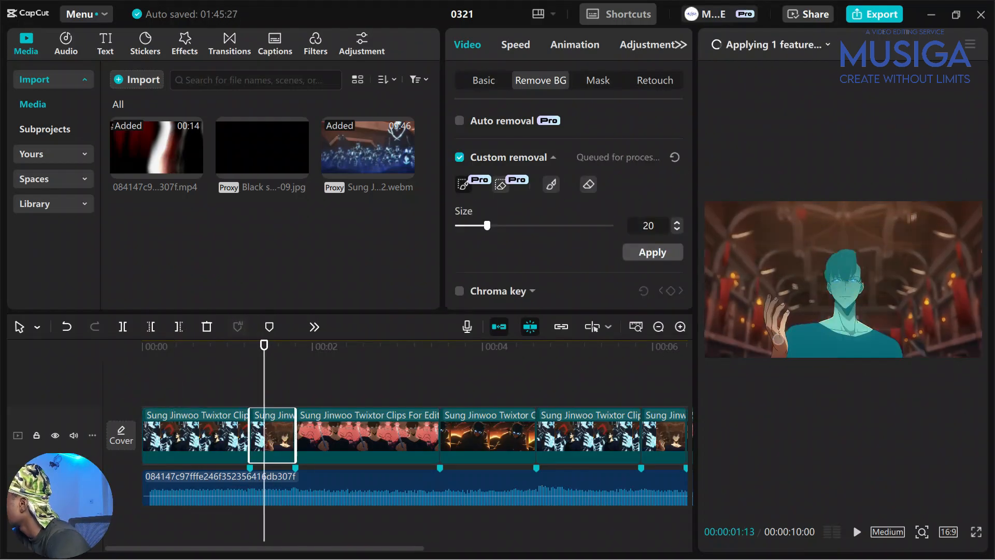
{"action": "left_click_drag", "start_coordinate": [777, 340], "coordinate": [776, 311]}
{"action": "mouse_move", "coordinate": [487, 226]}
{"action": "left_mouse_down"}
{"action": "mouse_move", "coordinate": [462, 225]}
{"action": "mouse_move", "coordinate": [494, 225]}
{"action": "mouse_move", "coordinate": [471, 226]}
{"action": "left_mouse_up"}
{"action": "left_click", "coordinate": [652, 252]}
Step: Enable Custom removal on the third clip and apply the cutout
{"action": "left_click", "coordinate": [431, 435]}
{"action": "left_click", "coordinate": [459, 157]}
{"action": "left_click", "coordinate": [652, 252]}
Step: Cut out the character in the fourth clip with Custom removal, brushing the figure and its upper details, reducing the brush size and applying
{"action": "left_click", "coordinate": [490, 436]}
{"action": "left_click_drag", "start_coordinate": [842, 244], "coordinate": [796, 243]}
{"action": "left_click_drag", "start_coordinate": [816, 205], "coordinate": [754, 237]}
{"action": "left_click_drag", "start_coordinate": [472, 225], "coordinate": [457, 225]}
{"action": "left_click", "coordinate": [652, 252]}
Step: Look over the second set of four clips along the timeline and return to the beginning
{"action": "left_click", "coordinate": [586, 387]}
{"action": "scroll", "coordinate": [578, 429], "scroll_direction": "right", "scroll_amount": 5}
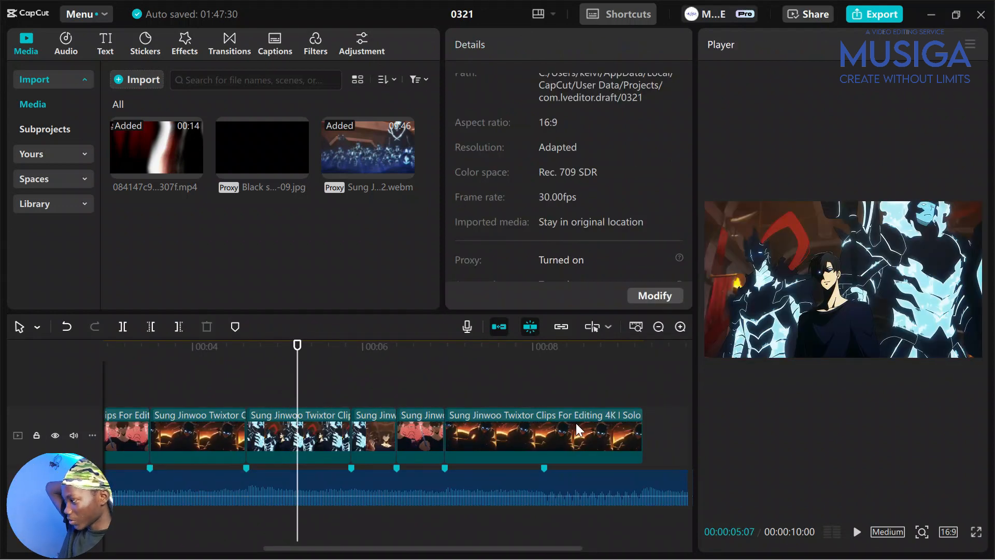
{"action": "scroll", "coordinate": [514, 484], "scroll_direction": "left", "scroll_amount": 3}
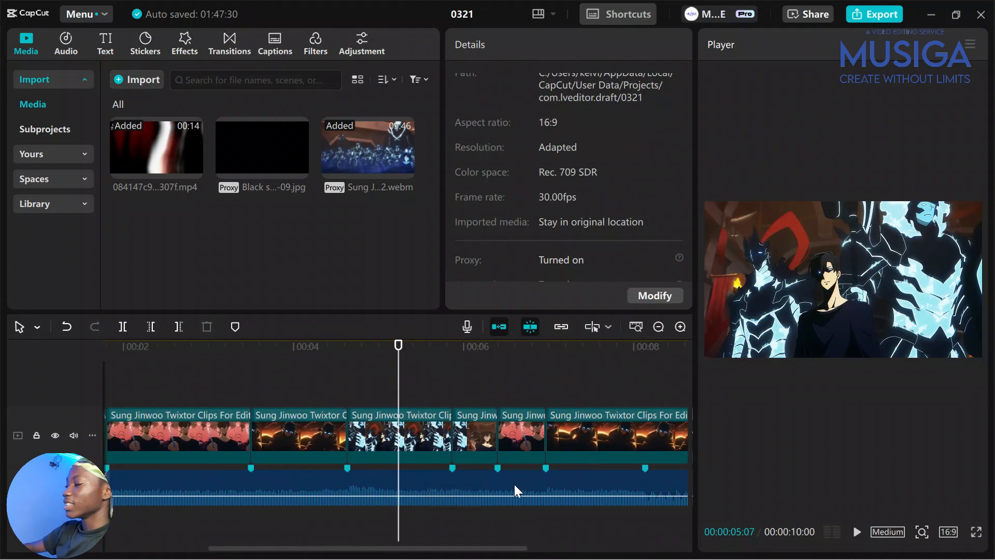
{"action": "scroll", "coordinate": [554, 462], "scroll_direction": "right", "scroll_amount": 3}
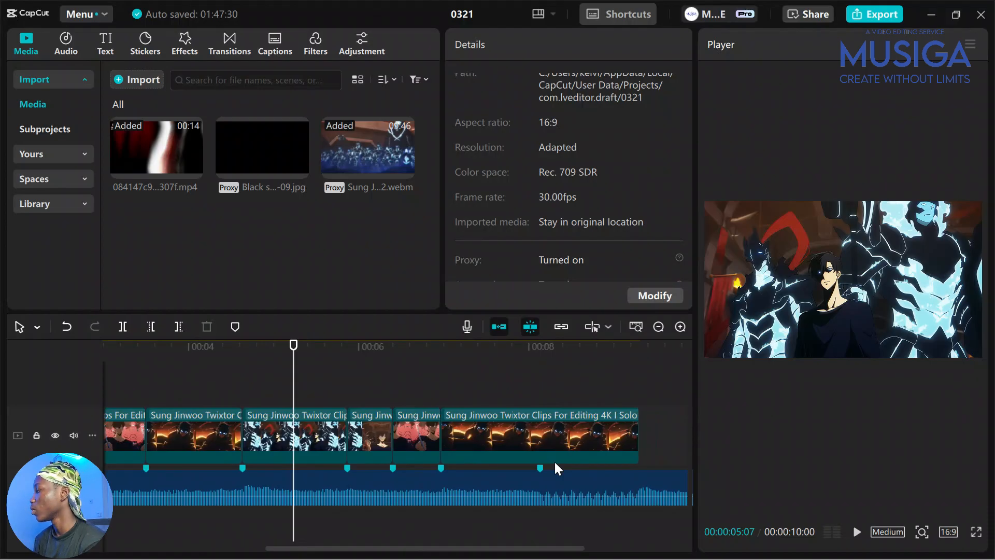
{"action": "scroll", "coordinate": [554, 462], "scroll_direction": "left", "scroll_amount": 8}
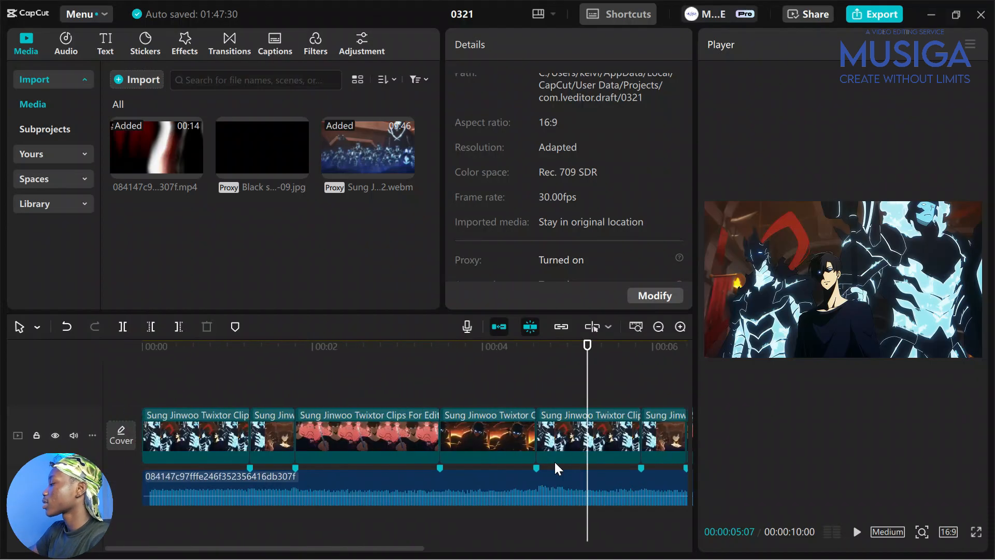
Step: Duplicate the first four cutout clips onto a track above, starting at 00:00:04:19 over the second set
{"action": "left_click", "coordinate": [275, 410]}
{"action": "left_click", "coordinate": [458, 441], "text": "shift"}
{"action": "scroll", "coordinate": [397, 410], "scroll_direction": "right", "scroll_amount": 2}
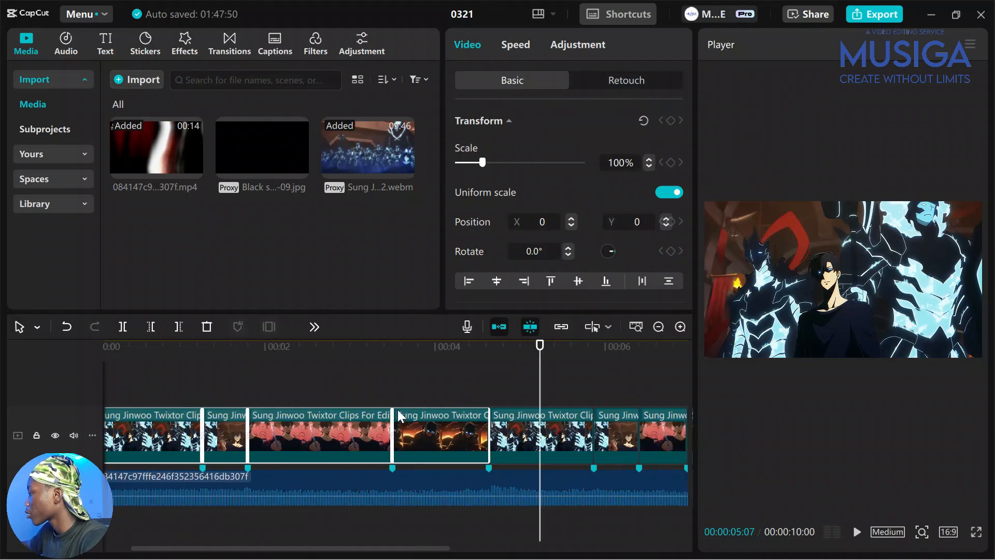
{"action": "scroll", "coordinate": [397, 409], "scroll_direction": "right", "scroll_amount": 2}
{"action": "left_click", "coordinate": [449, 394]}
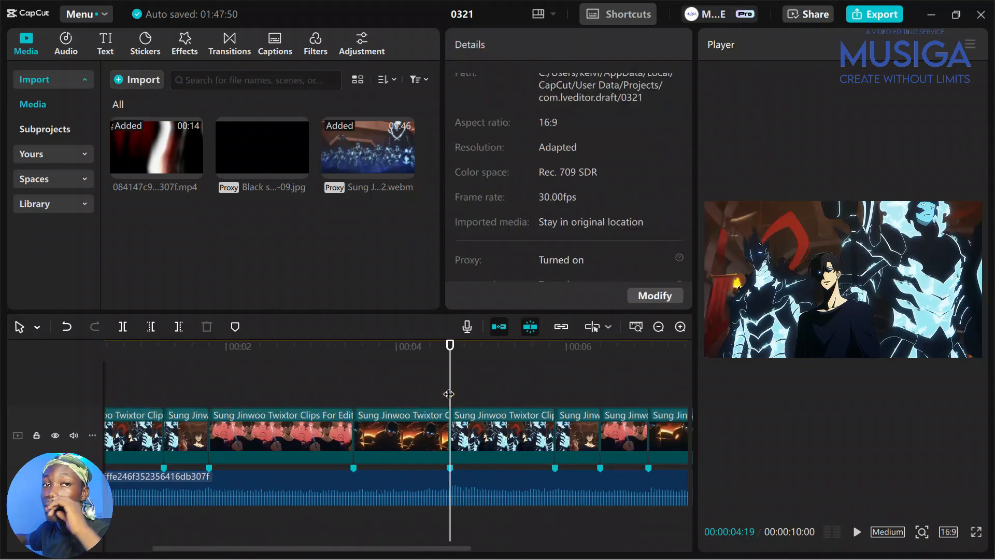
{"action": "key", "text": "ctrl+v"}
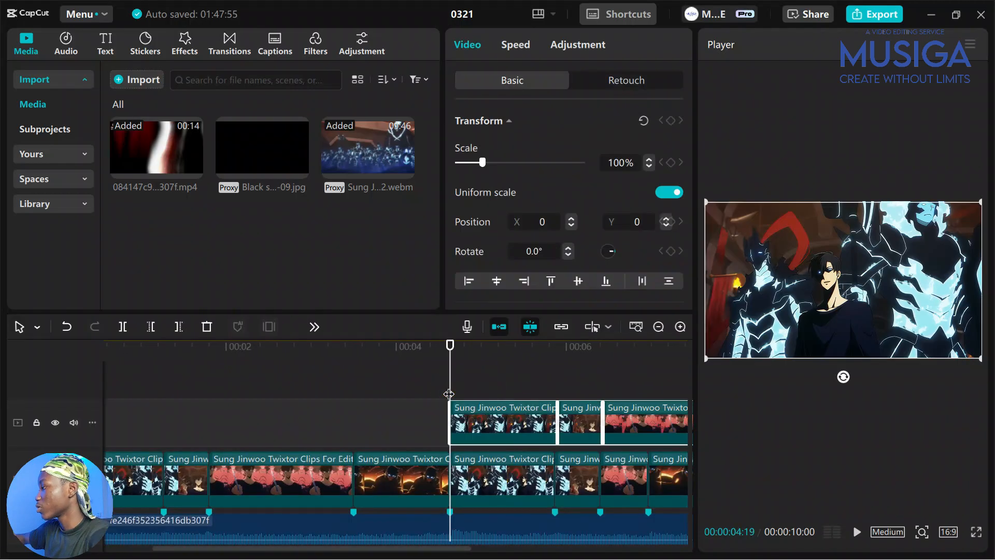
{"action": "scroll", "coordinate": [449, 394], "scroll_direction": "right", "scroll_amount": 9}
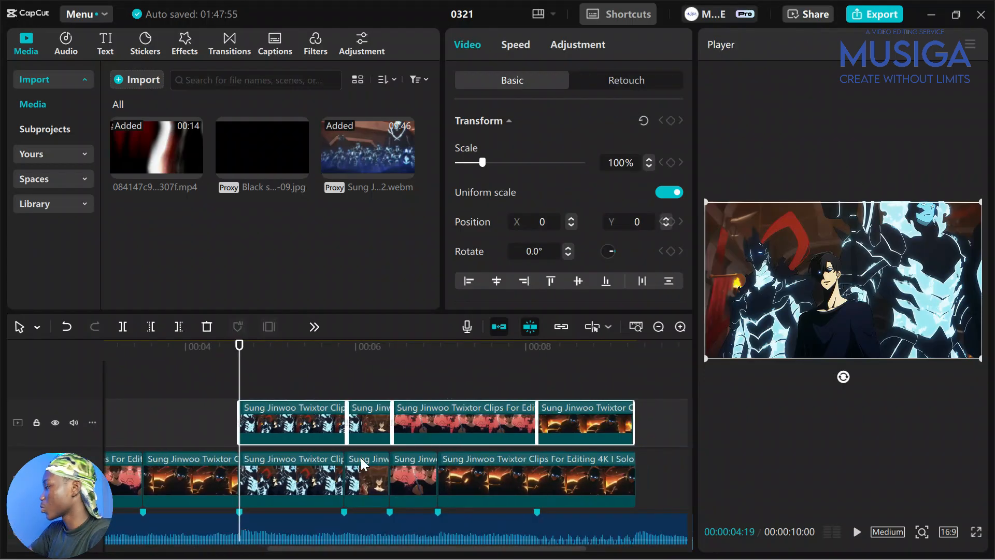
Step: Trim the first pasted clip's end to the beat marker at 00:00:05:26 and close the gap to the second clip
{"action": "left_click_drag", "start_coordinate": [248, 382], "coordinate": [348, 382]}
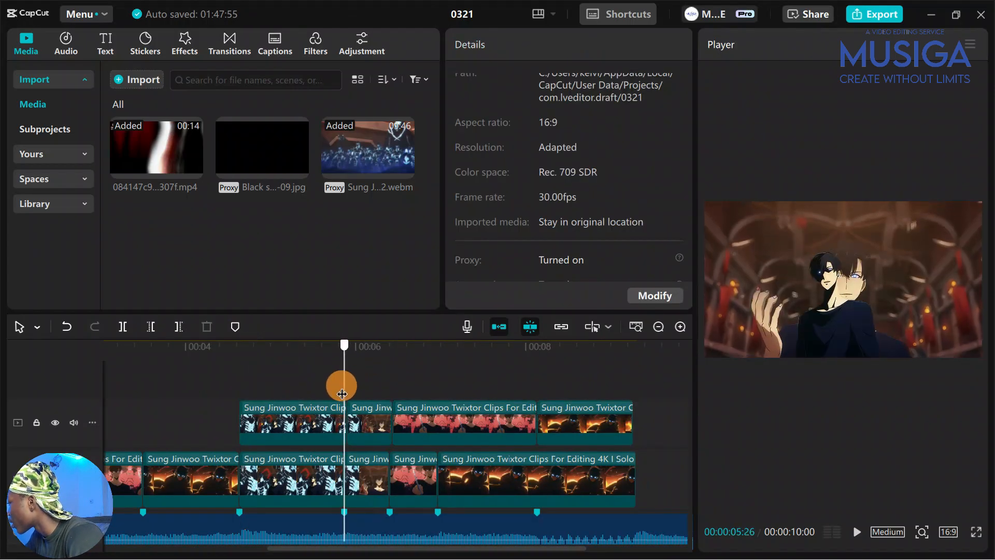
{"action": "left_click", "coordinate": [338, 421]}
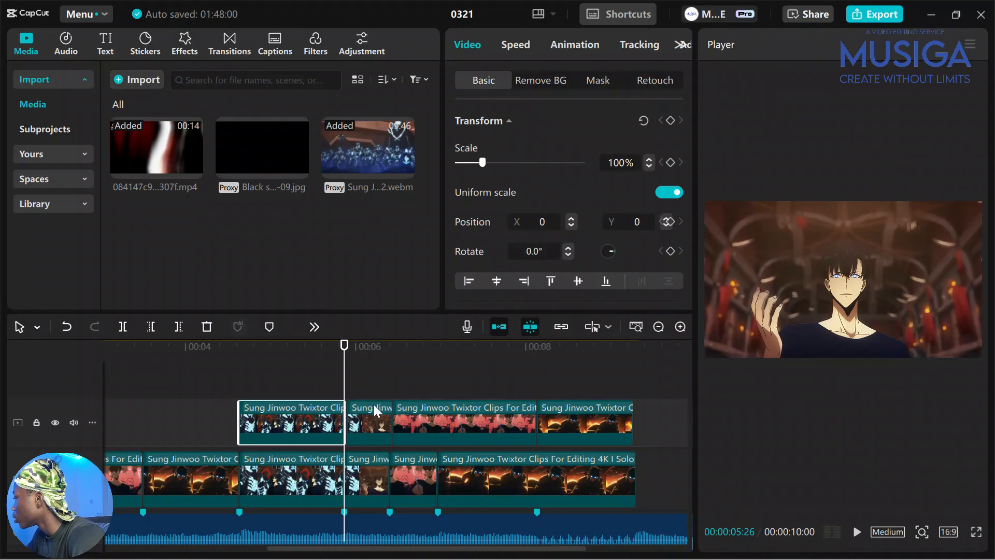
{"action": "left_click", "coordinate": [335, 382]}
{"action": "scroll", "coordinate": [370, 444], "scroll_direction": "up", "scroll_amount": 2}
{"action": "left_click", "coordinate": [396, 439]}
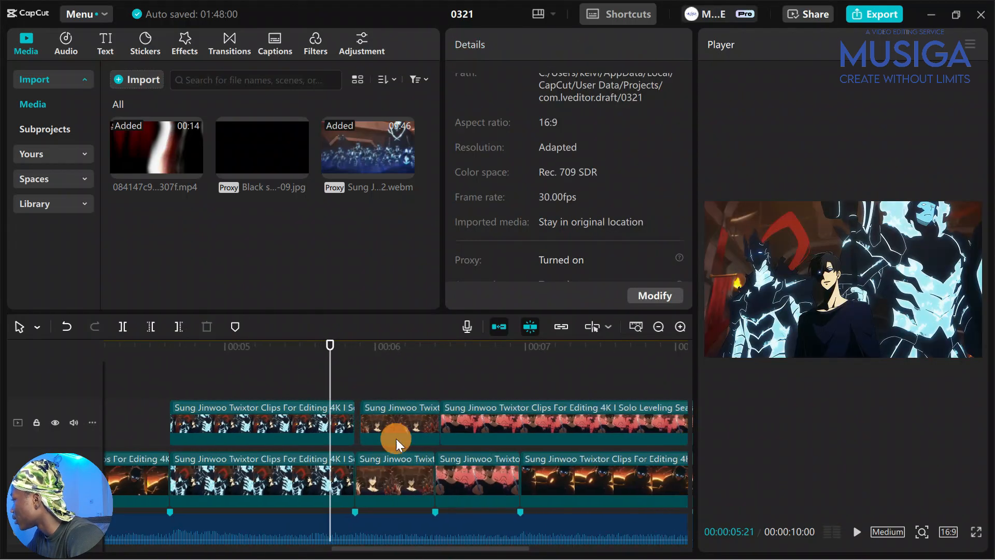
{"action": "left_click_drag", "start_coordinate": [386, 438], "coordinate": [390, 440]}
Step: Hide the main track temporarily to check the first pasted clip's cutout, and unhide it
{"action": "left_click_drag", "start_coordinate": [241, 390], "coordinate": [294, 406]}
{"action": "scroll", "coordinate": [362, 446], "scroll_direction": "down", "scroll_amount": 3}
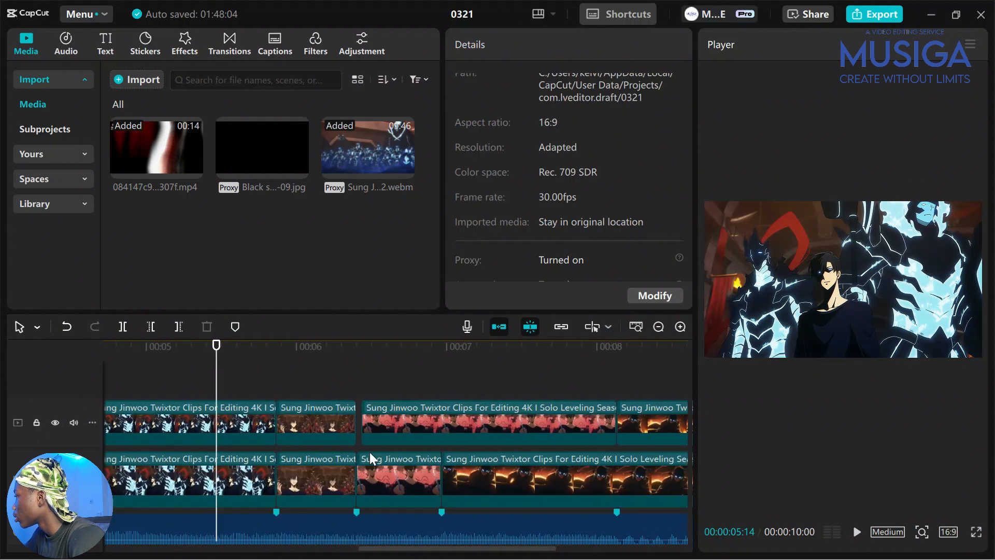
{"action": "scroll", "coordinate": [369, 452], "scroll_direction": "up", "scroll_amount": 3}
{"action": "scroll", "coordinate": [369, 452], "scroll_direction": "left", "scroll_amount": 1}
{"action": "left_click", "coordinate": [55, 479]}
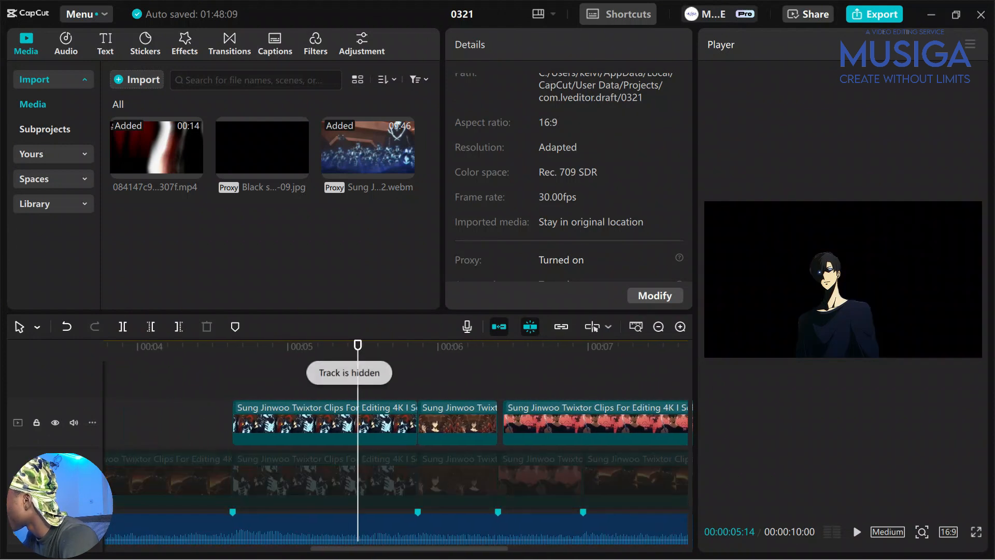
{"action": "left_click", "coordinate": [55, 480]}
Step: Move the third pasted clip against the second and trim its end to the beat marker at 00:00:06:29
{"action": "scroll", "coordinate": [303, 389], "scroll_direction": "right", "scroll_amount": 3}
{"action": "left_click_drag", "start_coordinate": [305, 381], "coordinate": [405, 421]}
{"action": "scroll", "coordinate": [434, 437], "scroll_direction": "right", "scroll_amount": 2}
{"action": "scroll", "coordinate": [433, 437], "scroll_direction": "right", "scroll_amount": 2}
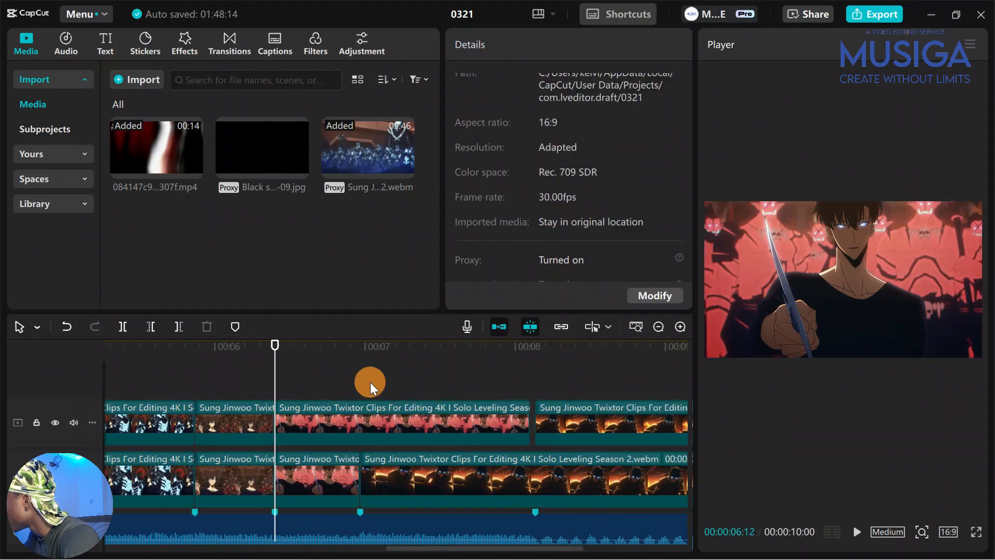
{"action": "left_click", "coordinate": [358, 390]}
{"action": "left_click", "coordinate": [363, 418]}
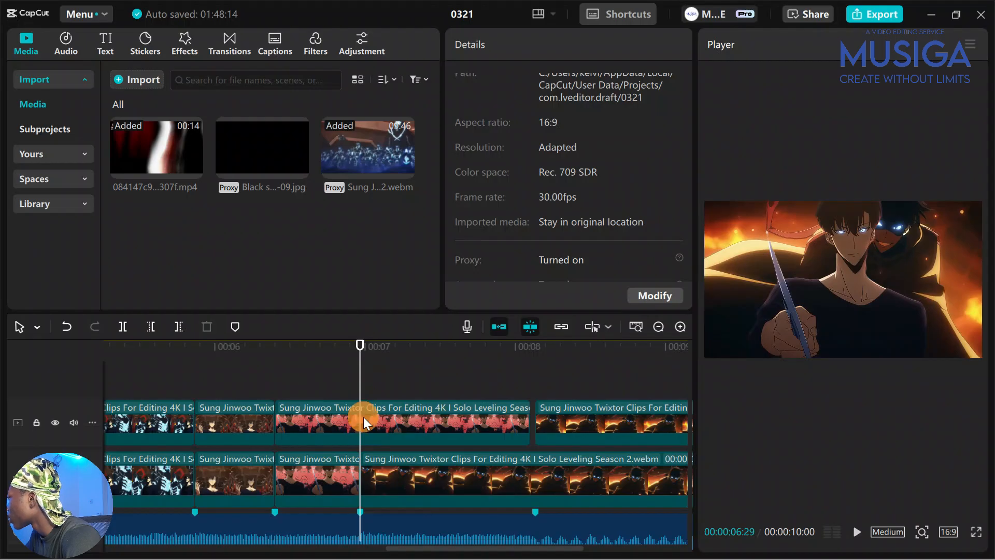
{"action": "key", "text": "w"}
{"action": "left_click", "coordinate": [314, 390]}
{"action": "left_click_drag", "start_coordinate": [315, 391], "coordinate": [335, 400]}
{"action": "left_click", "coordinate": [55, 480]}
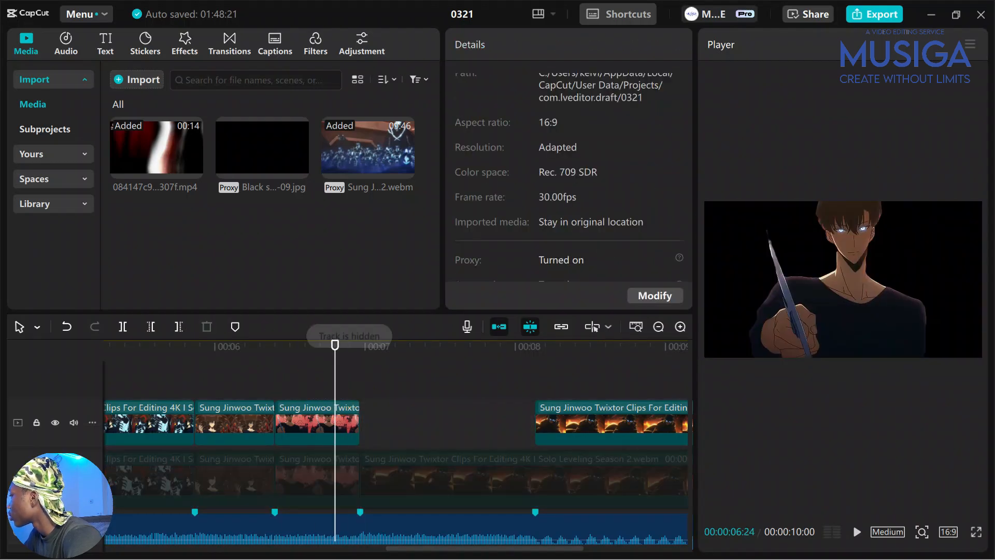
{"action": "left_click", "coordinate": [55, 479]}
Step: Fit the fourth pasted clip from the third clip's end through to the main track clip's end at 00:00:09:09
{"action": "scroll", "coordinate": [332, 484], "scroll_direction": "right", "scroll_amount": 6}
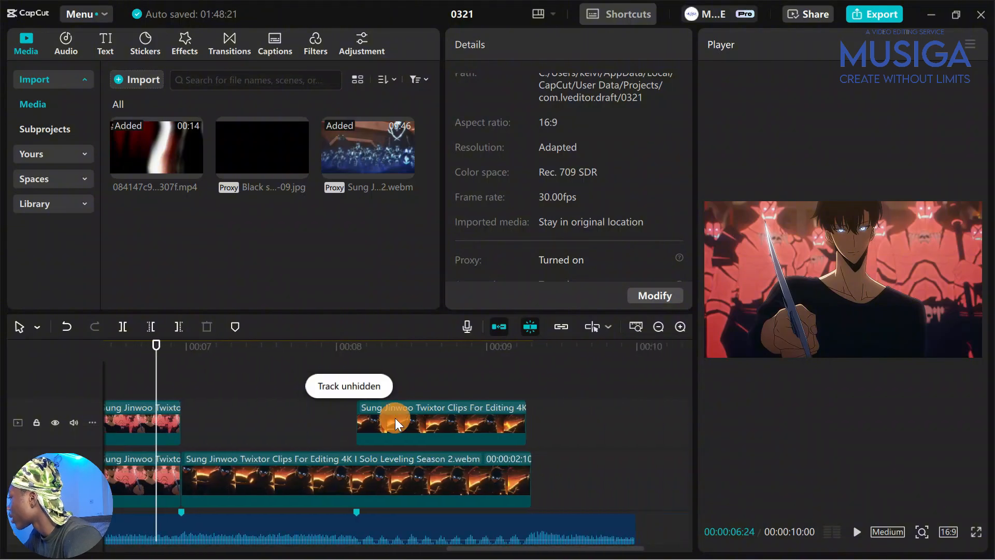
{"action": "left_click", "coordinate": [395, 418]}
{"action": "left_click_drag", "start_coordinate": [358, 414], "coordinate": [529, 458]}
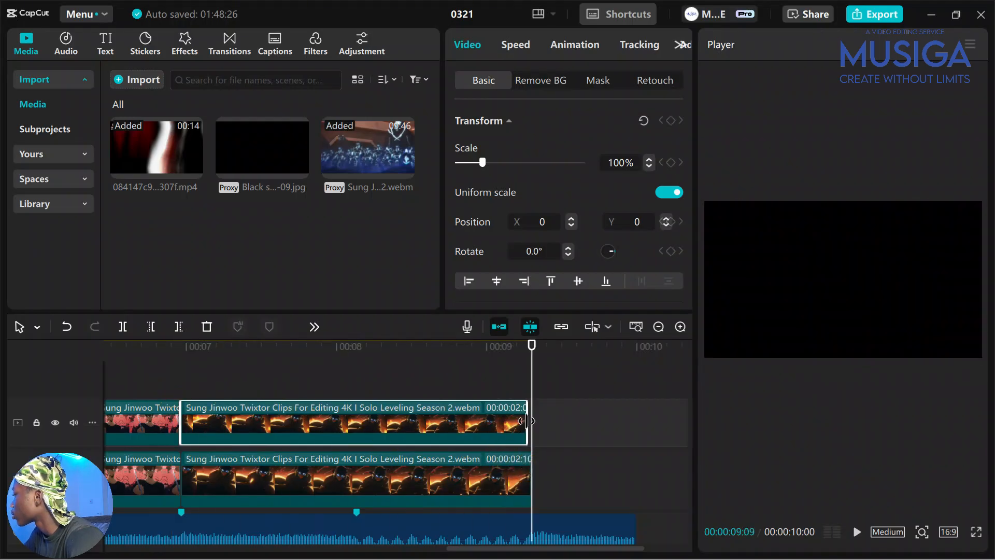
{"action": "left_click_drag", "start_coordinate": [526, 420], "coordinate": [528, 428]}
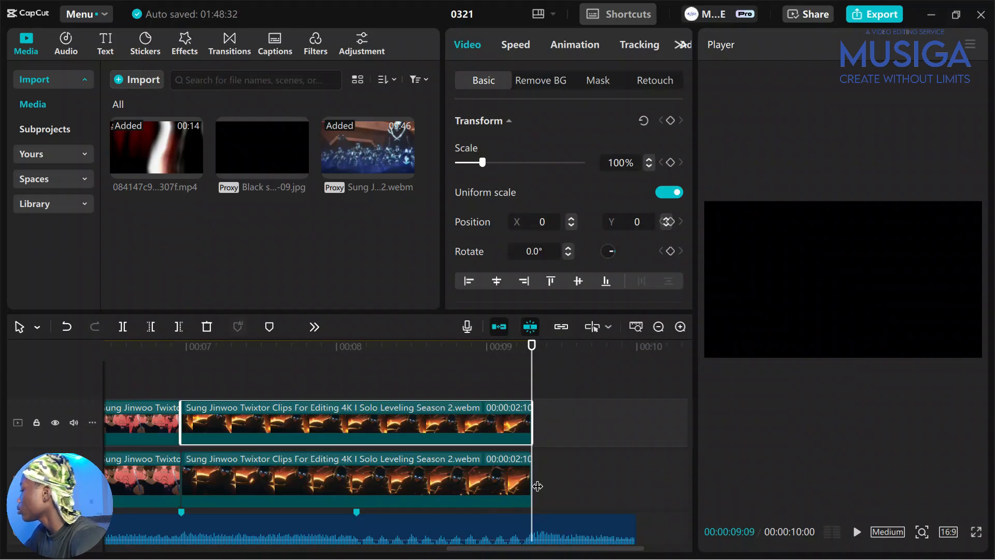
Step: Delete the original second set of four clips from the main track beneath the pasted cutouts
{"action": "scroll", "coordinate": [648, 470], "scroll_direction": "left", "scroll_amount": 3}
{"action": "scroll", "coordinate": [645, 472], "scroll_direction": "right", "scroll_amount": 3}
{"action": "left_click_drag", "start_coordinate": [543, 479], "coordinate": [842, 492]}
{"action": "key", "text": "Delete"}
{"action": "scroll", "coordinate": [442, 409], "scroll_direction": "right", "scroll_amount": 5}
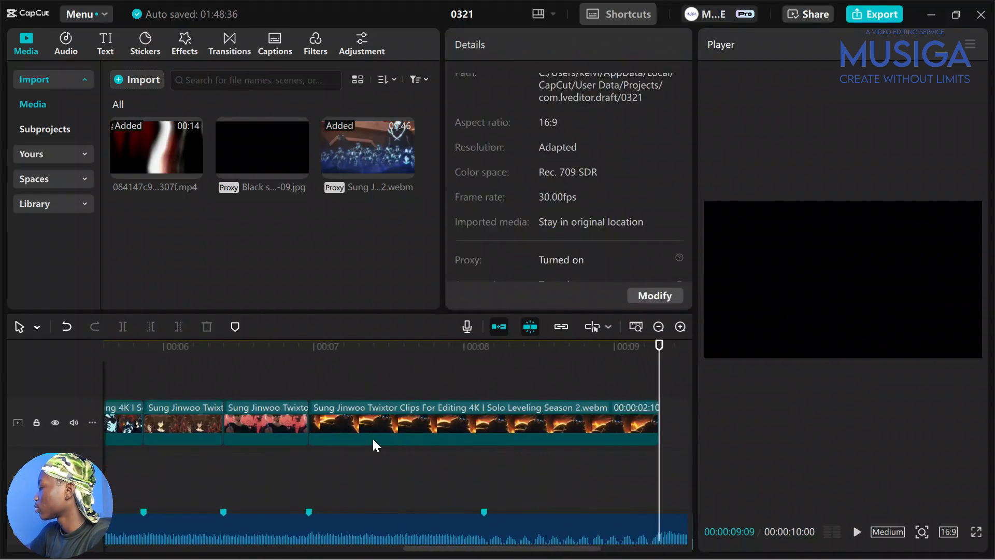
Step: Move the four pasted cutout clips down into the main track after the first set
{"action": "left_click_drag", "start_coordinate": [118, 462], "coordinate": [390, 427]}
{"action": "scroll", "coordinate": [386, 470], "scroll_direction": "left", "scroll_amount": 4}
{"action": "left_click_drag", "start_coordinate": [277, 423], "coordinate": [271, 477]}
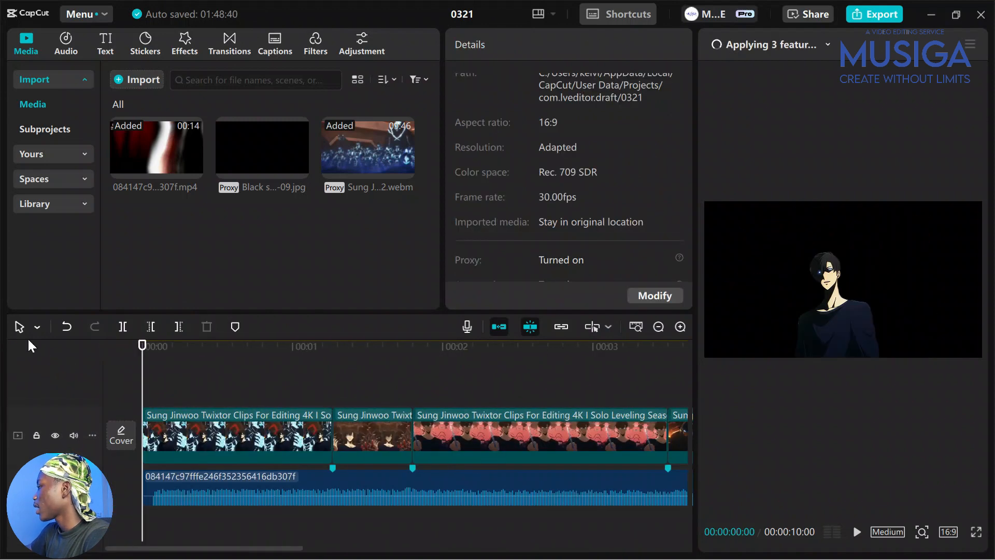
Step: Play through the cutout sequence and examine the last clip around the beat marker just after 00:00:08
{"action": "key", "text": "space"}
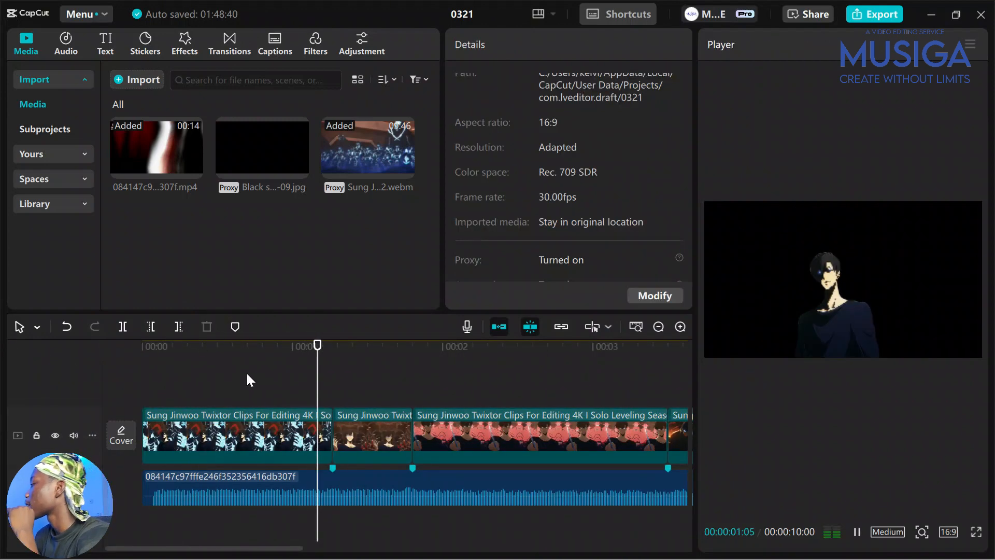
{"action": "scroll", "coordinate": [389, 465], "scroll_direction": "down", "scroll_amount": 2}
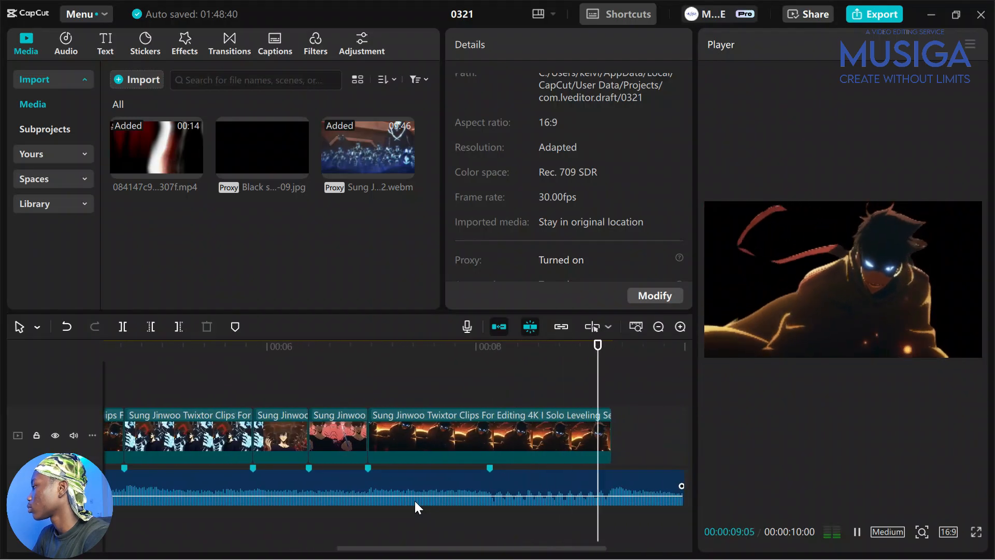
{"action": "left_click_drag", "start_coordinate": [421, 385], "coordinate": [489, 406]}
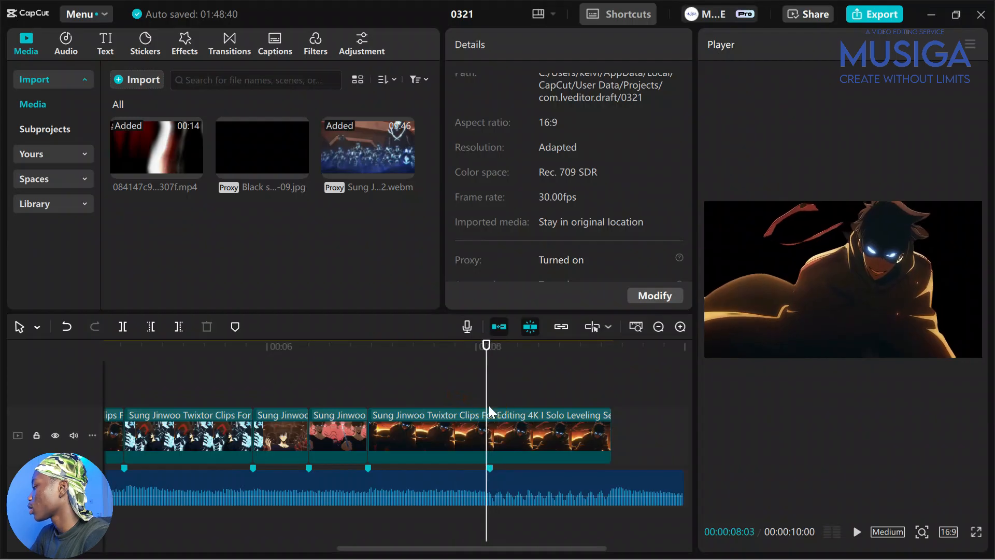
Step: Shorten the last clip to near the beat marker after 00:00:08, extend it back to full length and play it
{"action": "left_click", "coordinate": [512, 432]}
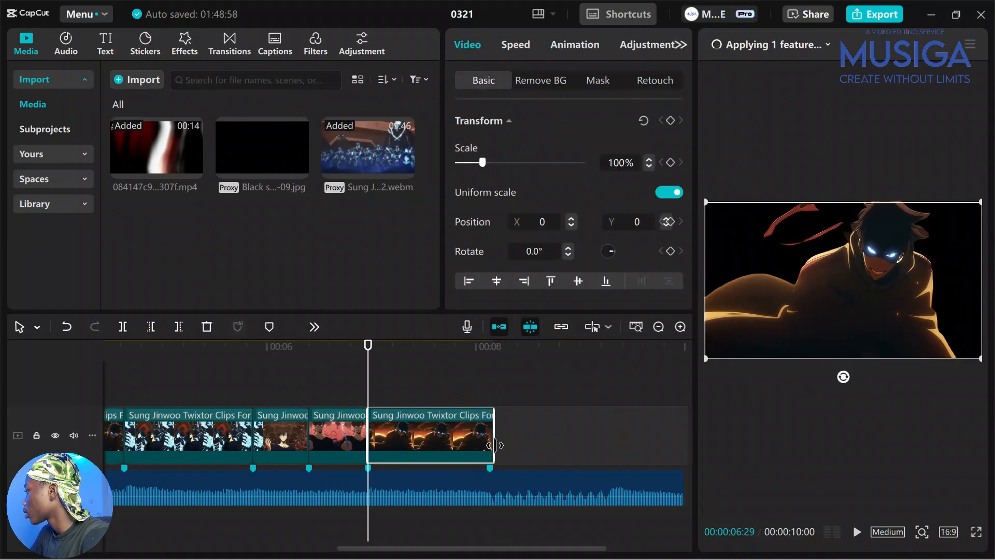
{"action": "left_click_drag", "start_coordinate": [454, 452], "coordinate": [567, 453]}
{"action": "key", "text": "space"}
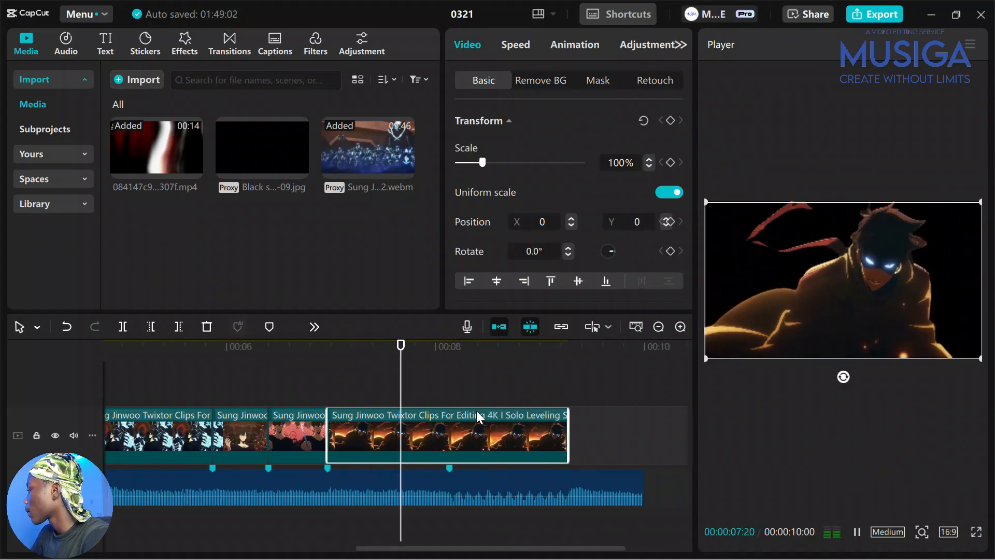
{"action": "key", "text": "space"}
Step: Try to reapply the last clip's Custom removal at 00:00:07:23 and 00:00:07:24 using its existing selection
{"action": "left_click", "coordinate": [395, 389]}
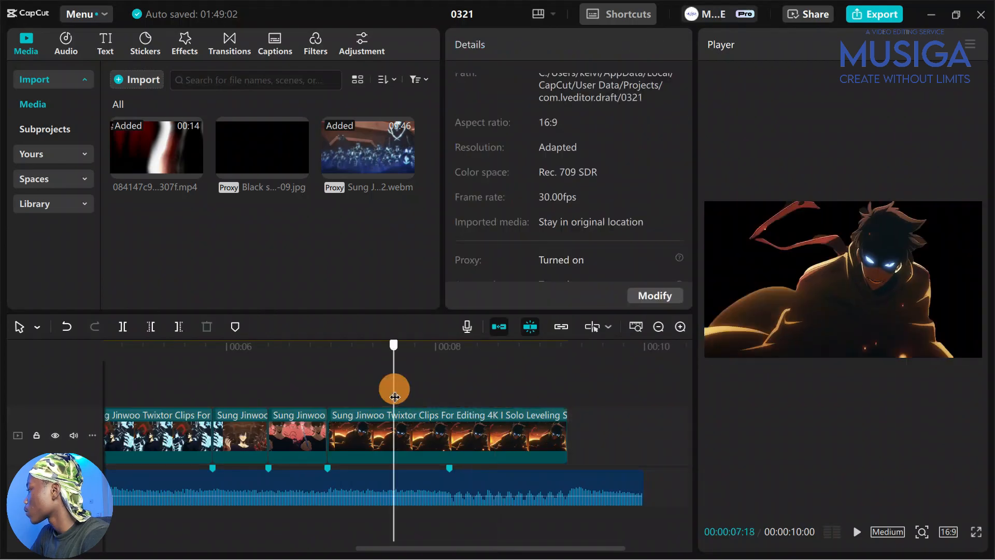
{"action": "left_click", "coordinate": [396, 432]}
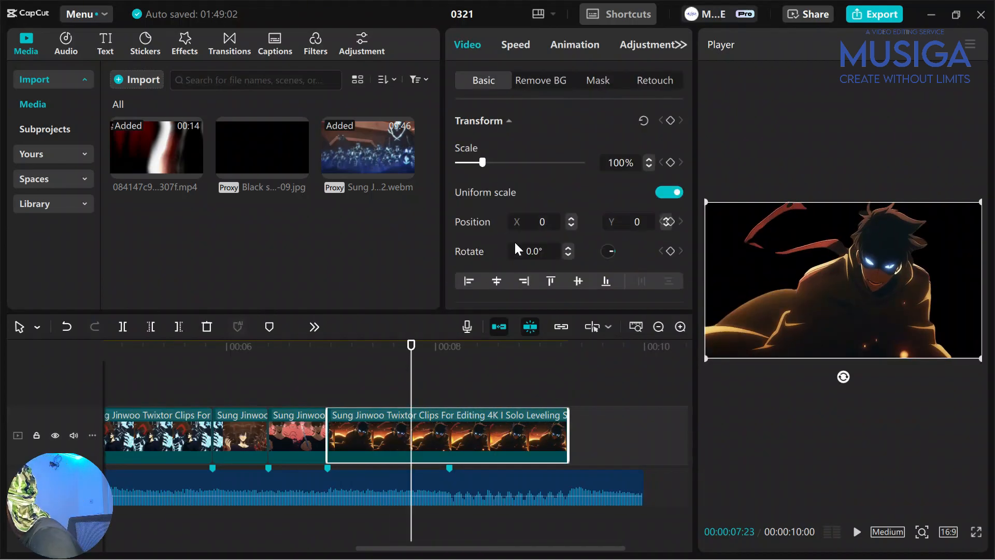
{"action": "left_click", "coordinate": [536, 82]}
{"action": "left_click", "coordinate": [463, 185]}
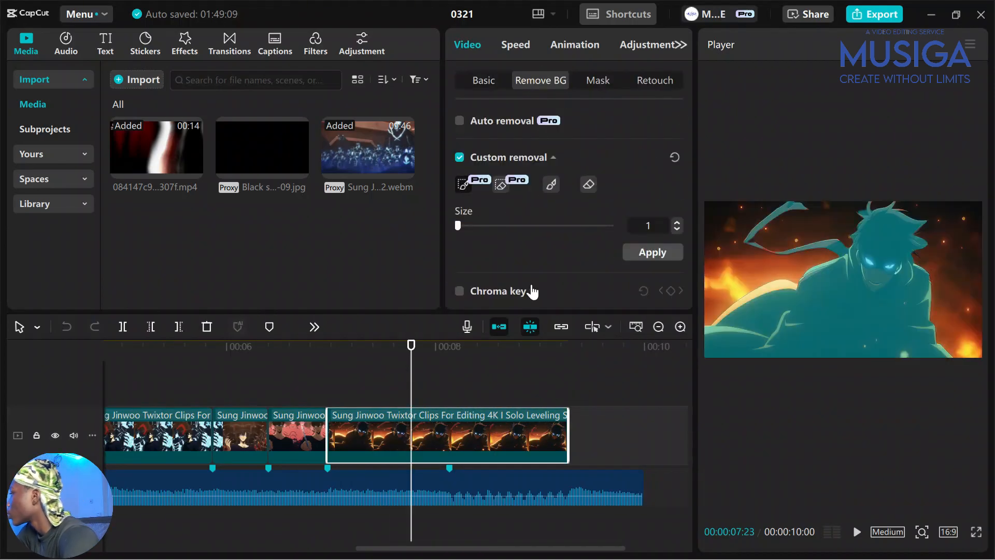
{"action": "left_click", "coordinate": [652, 253]}
{"action": "left_click", "coordinate": [466, 364]}
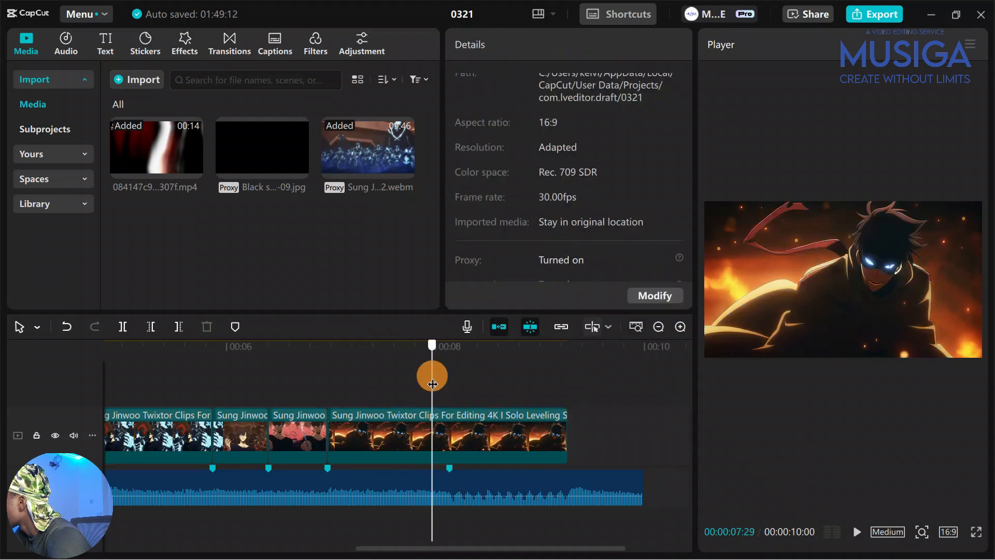
{"action": "left_click", "coordinate": [427, 443]}
{"action": "left_click", "coordinate": [464, 187]}
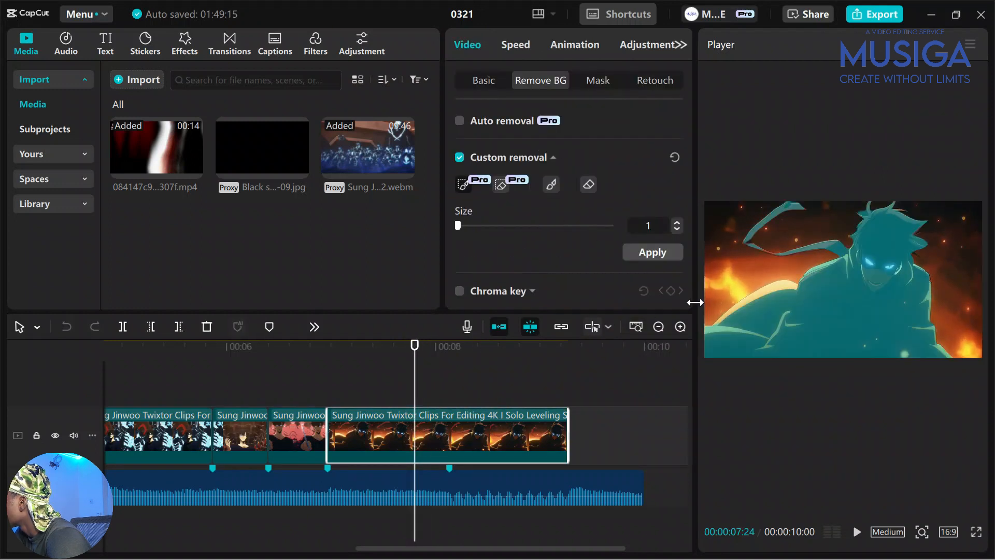
{"action": "left_click", "coordinate": [649, 253]}
Step: Redo the last clip's Custom removal at 00:00:08:27, brushing the body at size 22 and the hair and scarf at size 8, and apply
{"action": "left_click_drag", "start_coordinate": [450, 392], "coordinate": [529, 396]}
{"action": "left_click", "coordinate": [530, 425]}
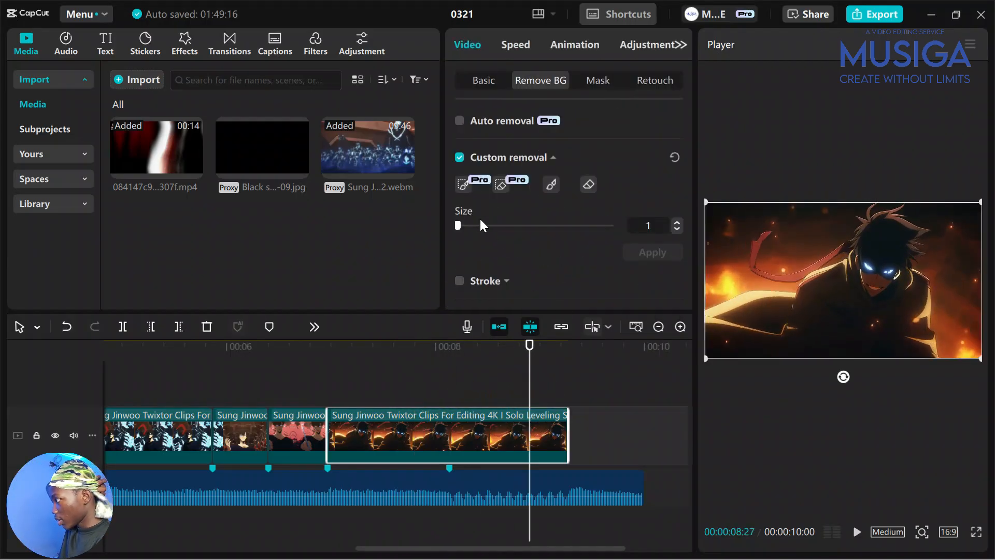
{"action": "left_click", "coordinate": [464, 188]}
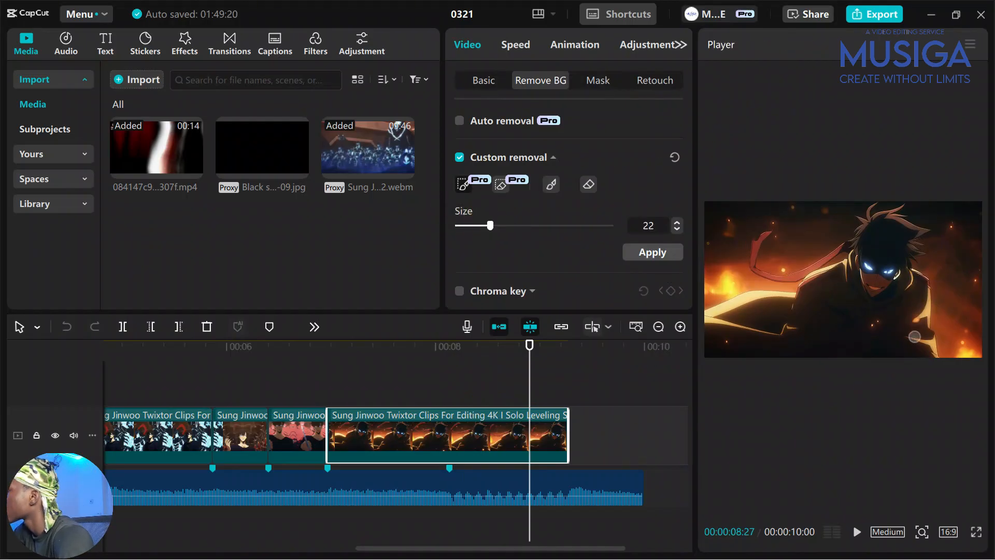
{"action": "mouse_move", "coordinate": [915, 337]}
{"action": "left_mouse_down"}
{"action": "mouse_move", "coordinate": [840, 319]}
{"action": "mouse_move", "coordinate": [727, 328]}
{"action": "mouse_move", "coordinate": [718, 355]}
{"action": "left_mouse_up"}
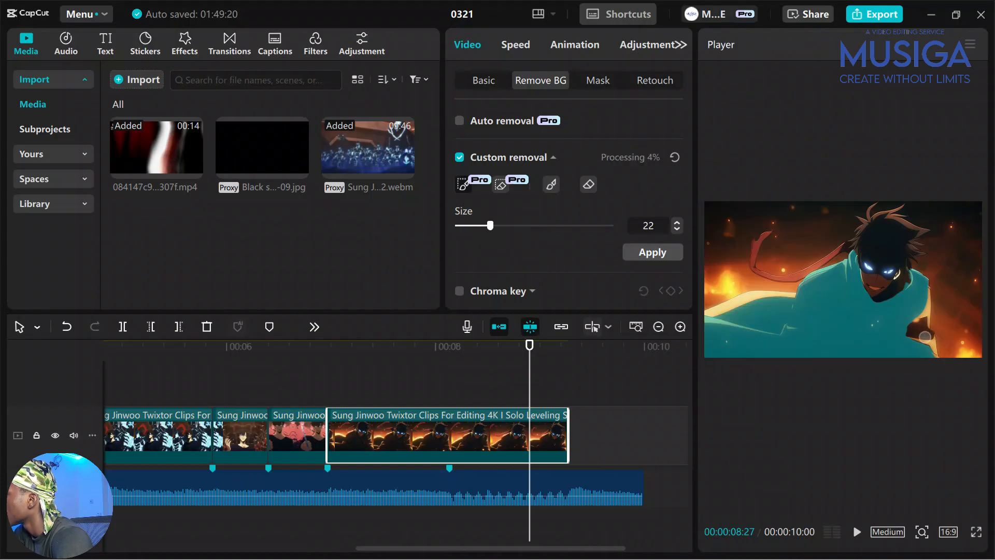
{"action": "left_click_drag", "start_coordinate": [922, 337], "coordinate": [920, 311]}
{"action": "left_click_drag", "start_coordinate": [874, 289], "coordinate": [890, 239]}
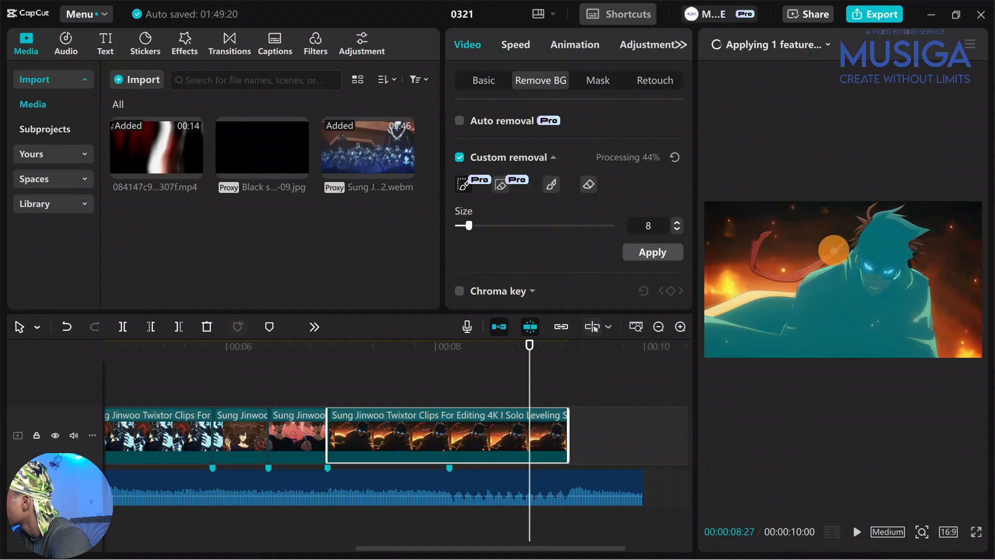
{"action": "left_click_drag", "start_coordinate": [871, 228], "coordinate": [872, 210]}
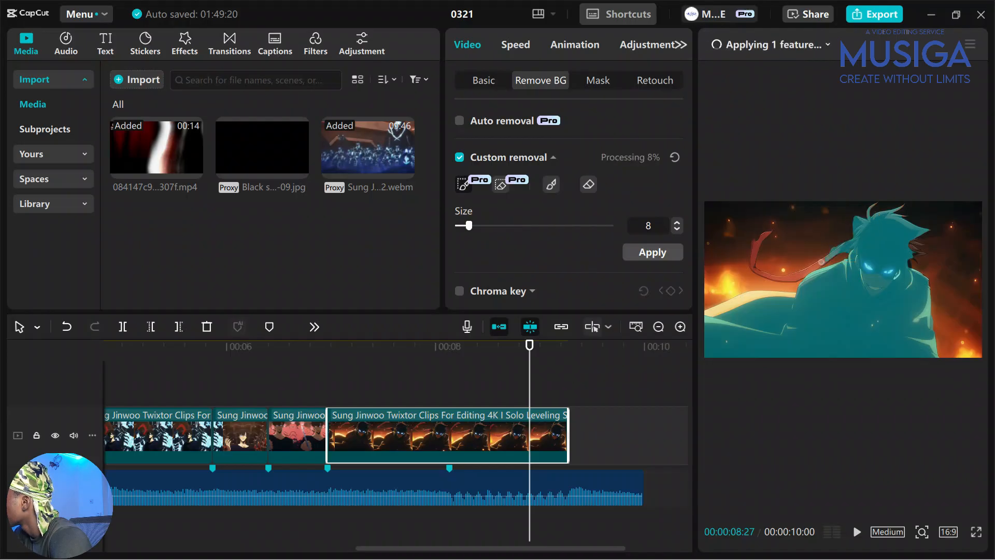
{"action": "left_click_drag", "start_coordinate": [816, 264], "coordinate": [767, 275]}
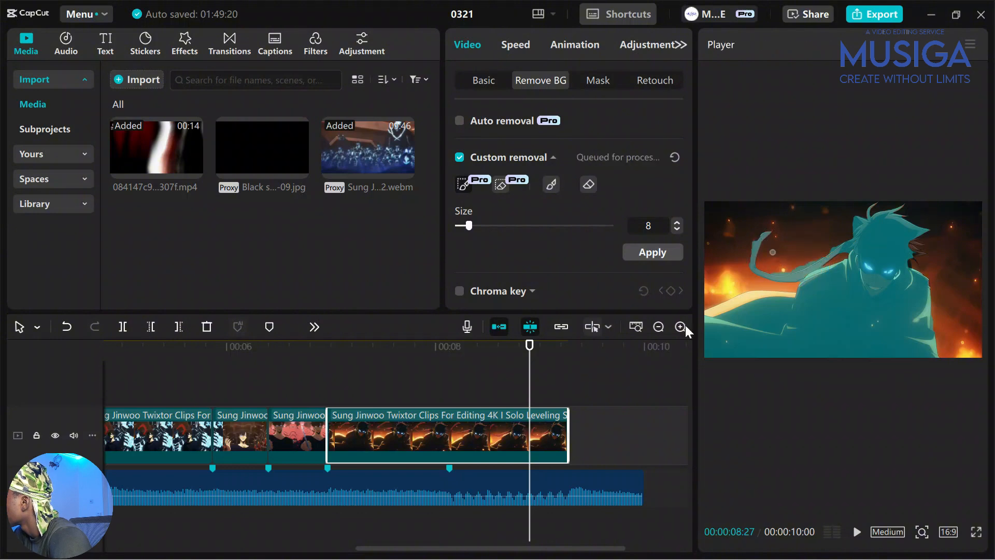
{"action": "left_click", "coordinate": [675, 250]}
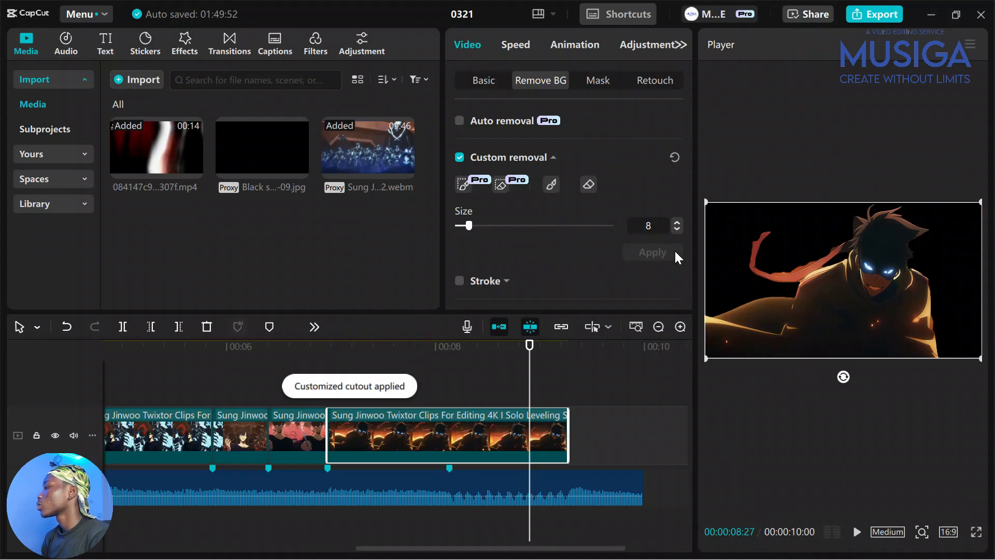
{"action": "left_click_drag", "start_coordinate": [531, 387], "coordinate": [77, 324]}
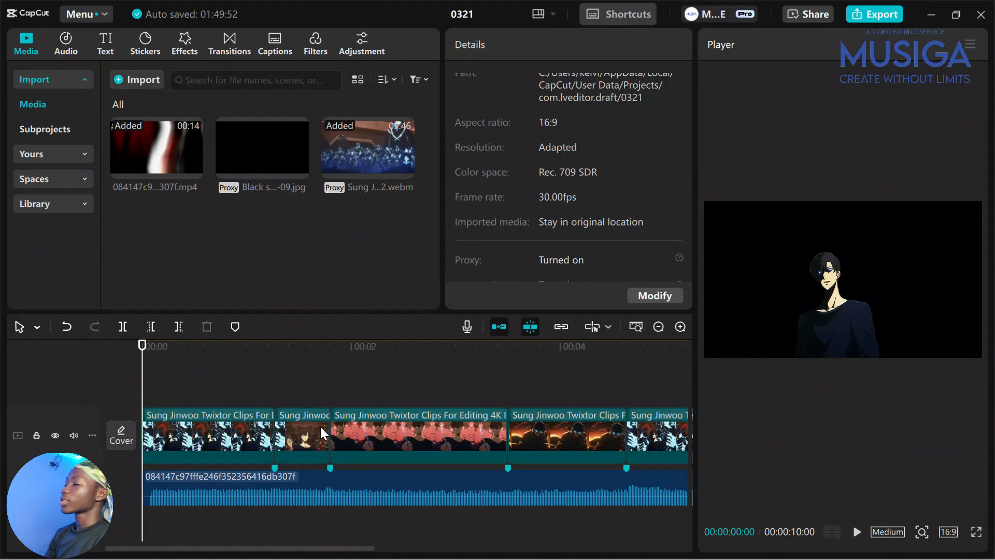
Step: Apply the BW 3 filter to the first three clips of the sequence
{"action": "left_click", "coordinate": [185, 42]}
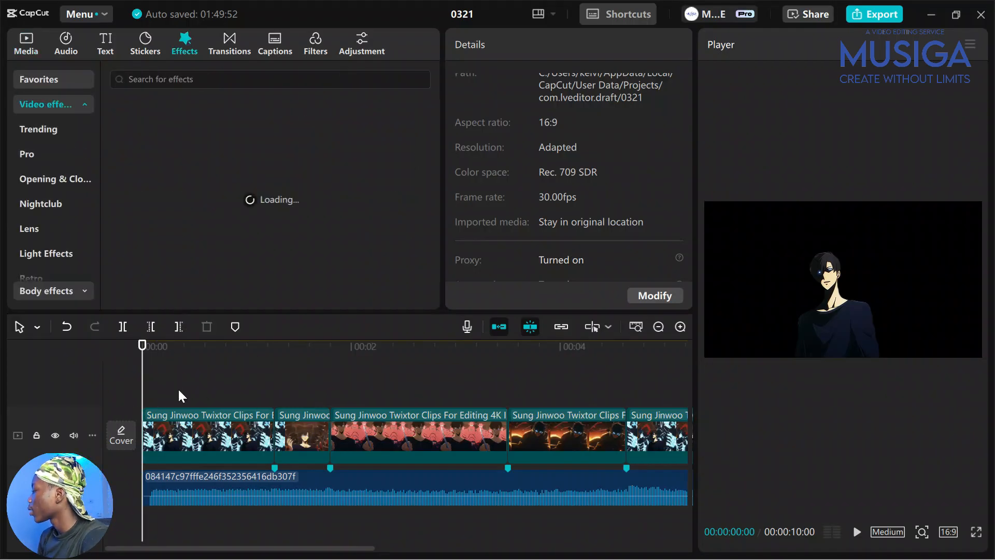
{"action": "left_click_drag", "start_coordinate": [200, 375], "coordinate": [216, 382]}
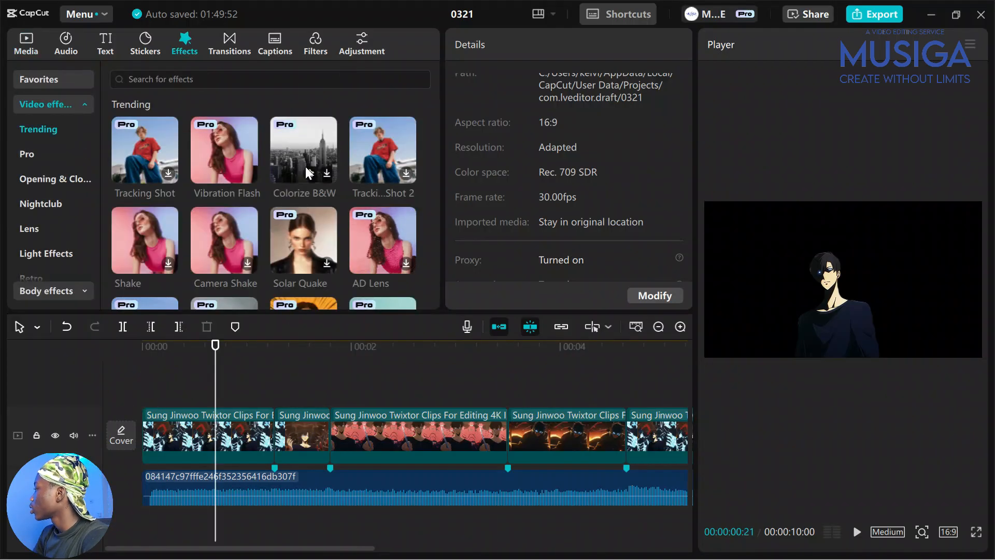
{"action": "left_click", "coordinate": [313, 42]}
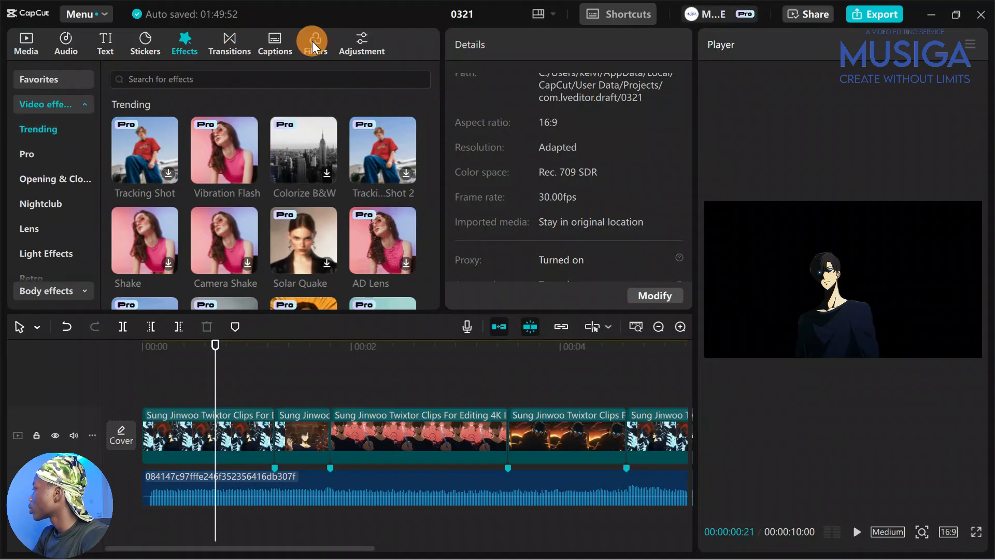
{"action": "scroll", "coordinate": [291, 206], "scroll_direction": "down", "scroll_amount": 2}
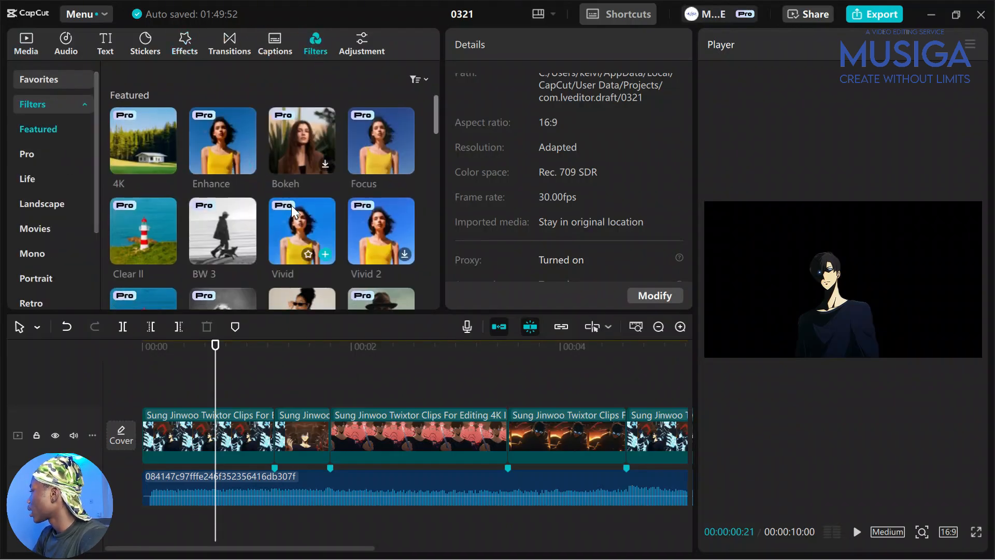
{"action": "left_click_drag", "start_coordinate": [218, 191], "coordinate": [205, 416]}
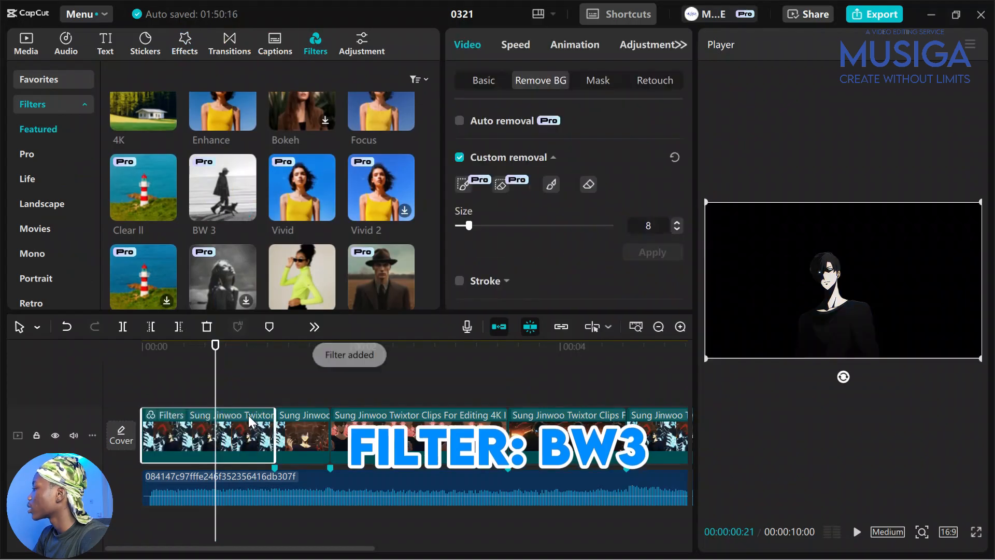
{"action": "left_click_drag", "start_coordinate": [235, 186], "coordinate": [280, 415]}
{"action": "left_click_drag", "start_coordinate": [367, 416], "coordinate": [370, 421]}
{"action": "scroll", "coordinate": [371, 425], "scroll_direction": "right", "scroll_amount": 3}
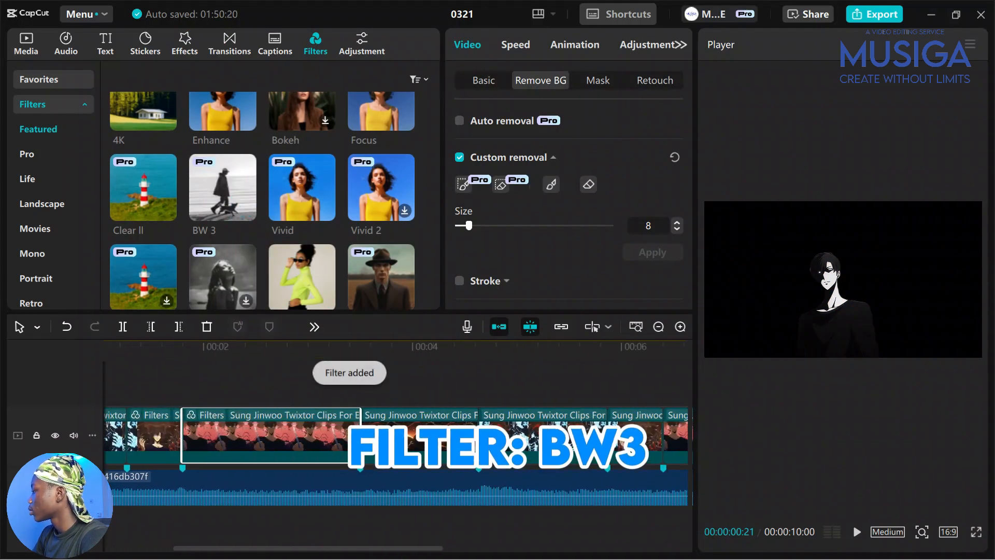
Step: Apply the BW 3 filter to the remaining five clips, from the fourth through the last
{"action": "left_click_drag", "start_coordinate": [226, 206], "coordinate": [386, 431]}
{"action": "scroll", "coordinate": [396, 437], "scroll_direction": "right", "scroll_amount": 1}
{"action": "scroll", "coordinate": [395, 436], "scroll_direction": "right", "scroll_amount": 2}
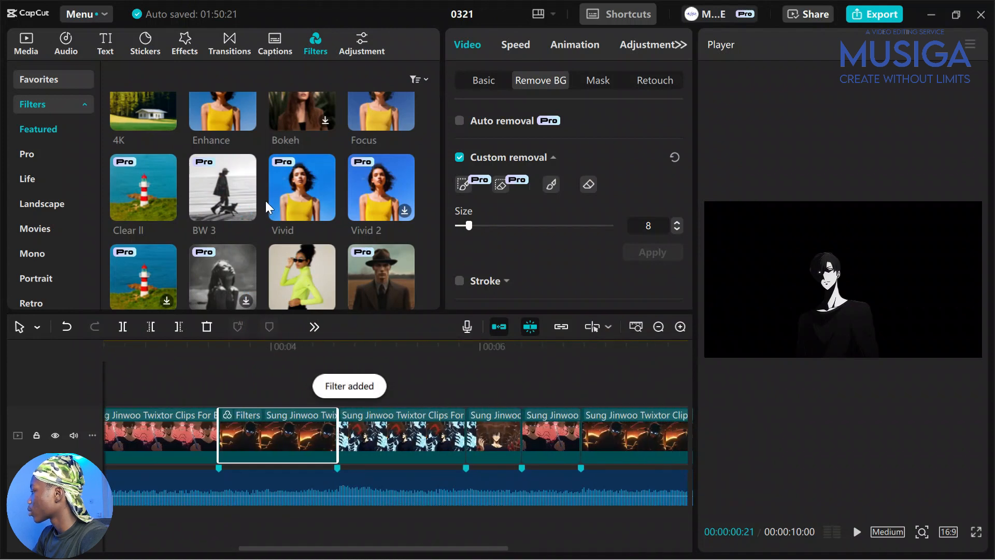
{"action": "left_click_drag", "start_coordinate": [228, 207], "coordinate": [395, 429]}
{"action": "scroll", "coordinate": [396, 433], "scroll_direction": "right", "scroll_amount": 3}
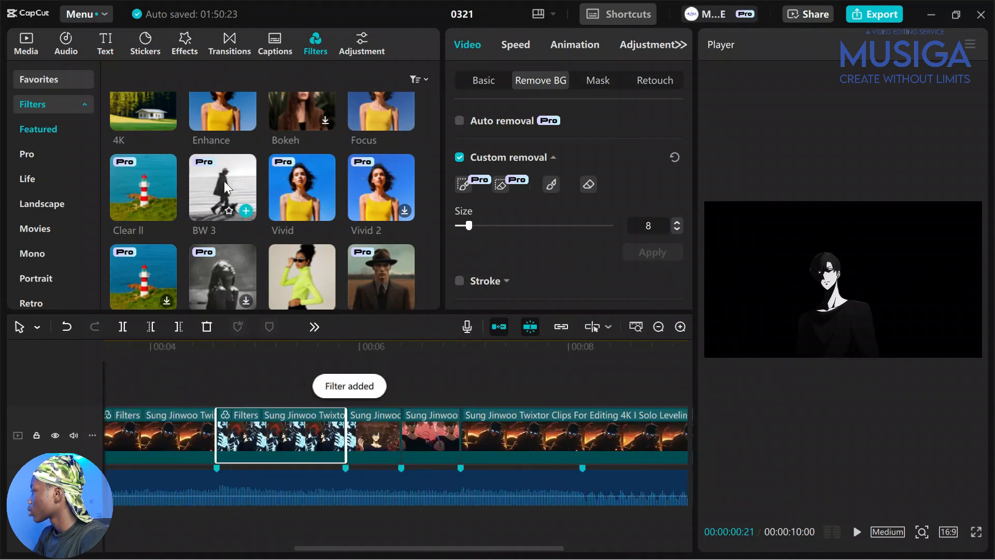
{"action": "left_click_drag", "start_coordinate": [224, 181], "coordinate": [430, 430]}
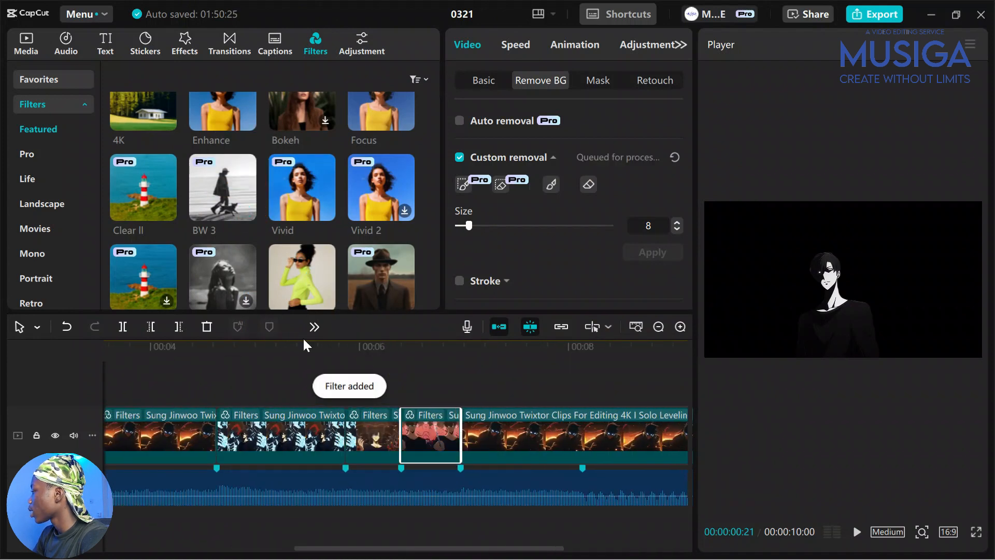
{"action": "left_click_drag", "start_coordinate": [228, 200], "coordinate": [513, 432]}
{"action": "scroll", "coordinate": [513, 431], "scroll_direction": "right", "scroll_amount": 3}
Step: Play the filtered sequence from the start to examine the black-and-white look
{"action": "left_click_drag", "start_coordinate": [348, 386], "coordinate": [18, 395]}
{"action": "key", "text": "space"}
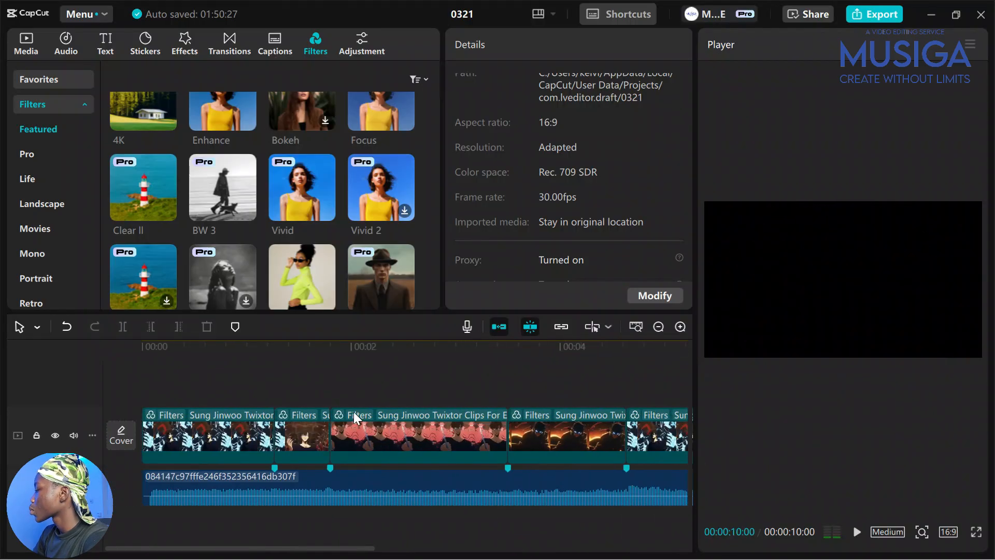
{"action": "left_click", "coordinate": [157, 376]}
{"action": "left_click", "coordinate": [128, 382]}
{"action": "scroll", "coordinate": [331, 420], "scroll_direction": "right", "scroll_amount": 10}
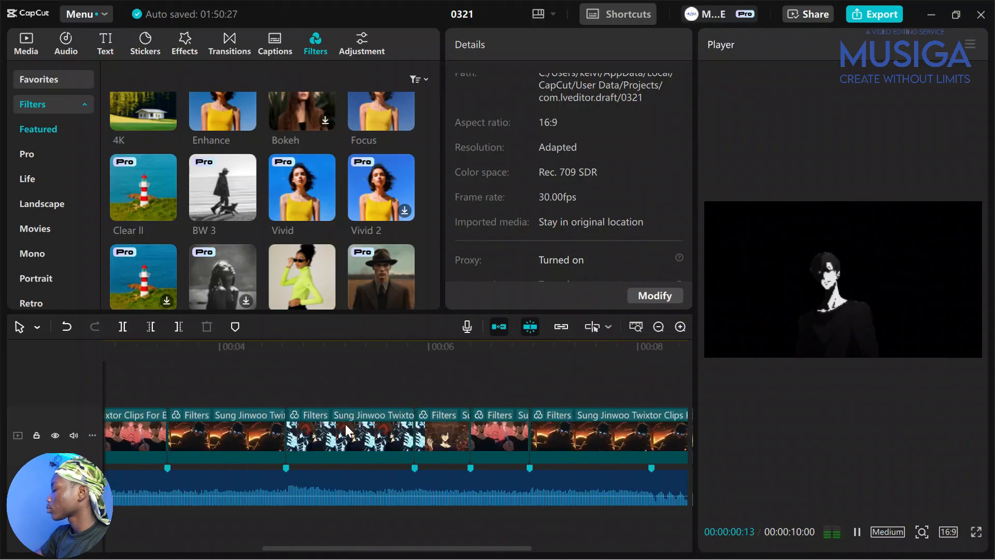
Step: With the main track magnet off, split the last clip at the 00:00:08:04 beat marker and trim the second part's start to 00:00:08:05
{"action": "left_click", "coordinate": [367, 375]}
{"action": "scroll", "coordinate": [393, 410], "scroll_direction": "up", "scroll_amount": 2}
{"action": "scroll", "coordinate": [393, 410], "scroll_direction": "up", "scroll_amount": 4}
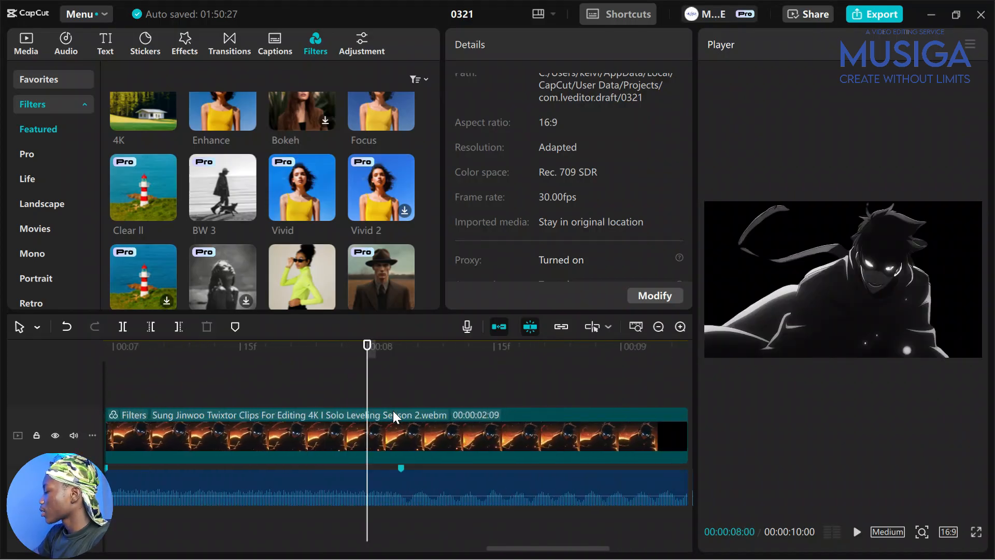
{"action": "mouse_move", "coordinate": [239, 377]}
{"action": "left_mouse_down"}
{"action": "mouse_move", "coordinate": [309, 406]}
{"action": "mouse_move", "coordinate": [278, 405]}
{"action": "left_mouse_up"}
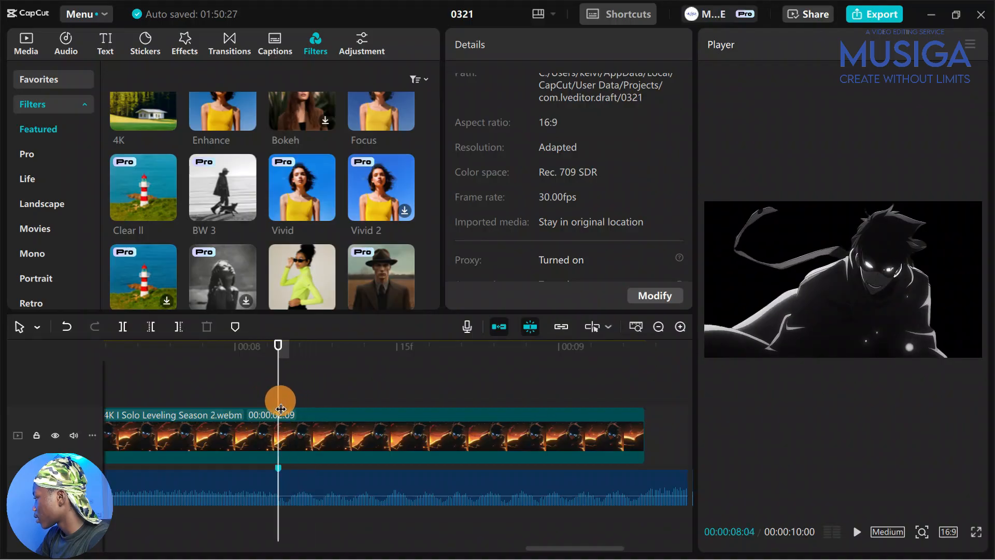
{"action": "left_click", "coordinate": [497, 326]}
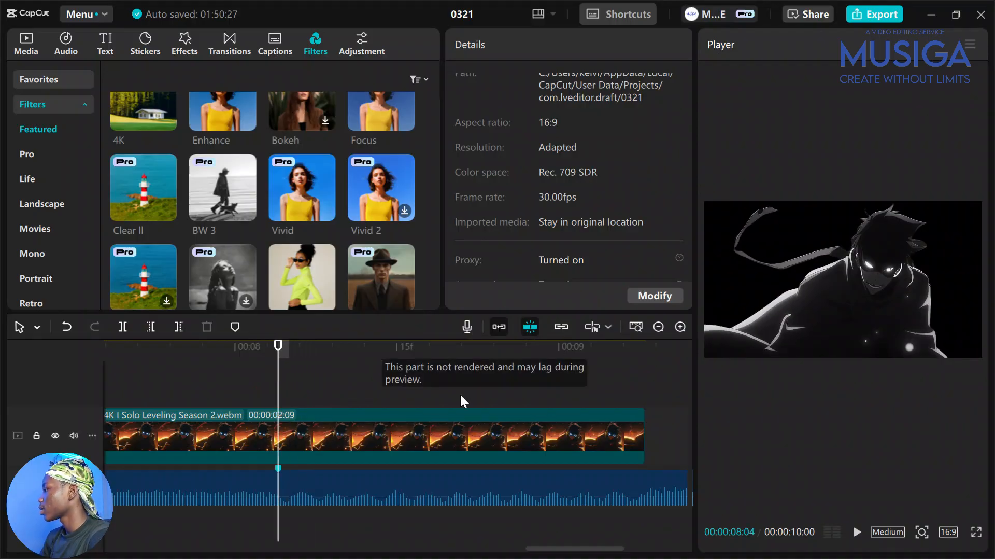
{"action": "left_click", "coordinate": [289, 438]}
{"action": "key", "text": "ctrl+b"}
{"action": "left_click_drag", "start_coordinate": [278, 377], "coordinate": [291, 398]}
{"action": "left_click_drag", "start_coordinate": [312, 430], "coordinate": [323, 438]}
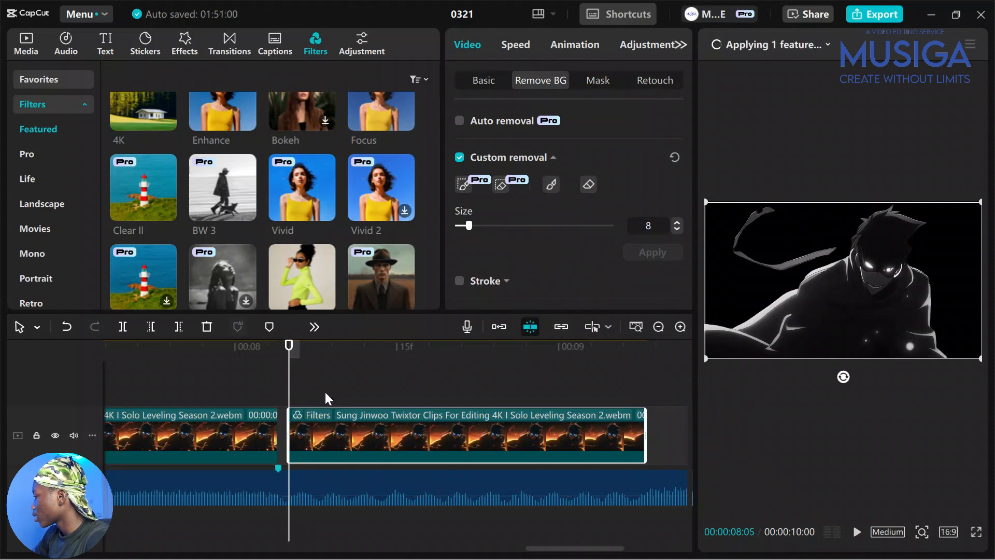
Step: Split the remaining part at 00:00:08:07, 00:00:08:10 and 00:00:08:13, trimming one frame after each cut to leave flicker gaps
{"action": "left_click_drag", "start_coordinate": [325, 392], "coordinate": [311, 393]}
{"action": "left_click", "coordinate": [334, 438]}
{"action": "key", "text": "ctrl+b"}
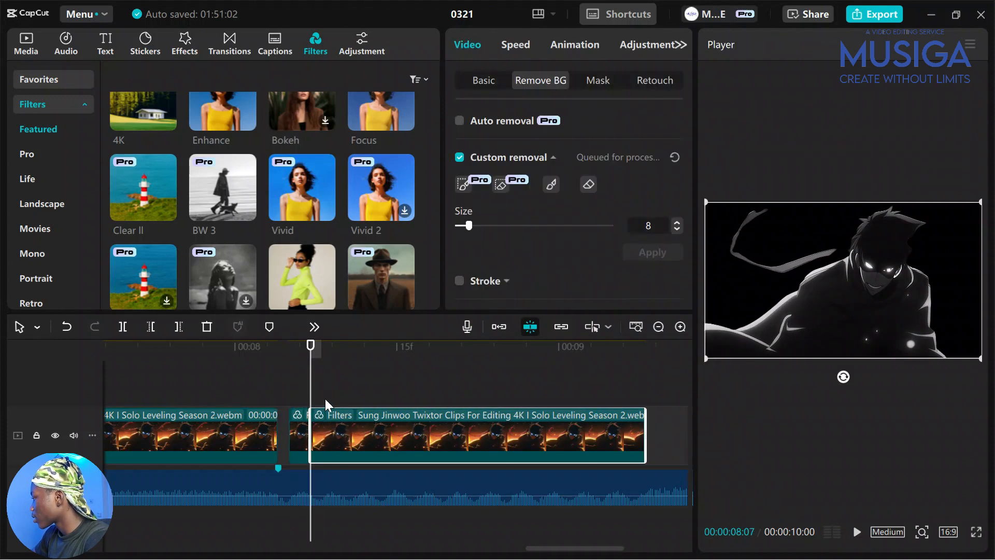
{"action": "left_click", "coordinate": [322, 400]}
{"action": "left_click", "coordinate": [342, 404]}
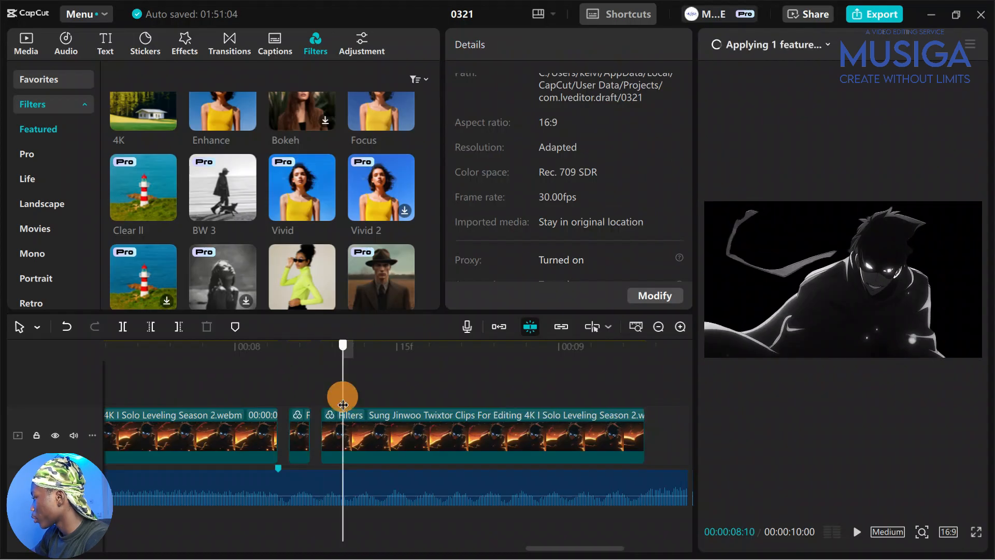
{"action": "key", "text": "ctrl+b"}
{"action": "left_click", "coordinate": [355, 401]}
{"action": "key", "text": "q"}
{"action": "left_click", "coordinate": [375, 400]}
{"action": "key", "text": "ctrl+b"}
{"action": "left_click", "coordinate": [385, 400]}
{"action": "key", "text": "q"}
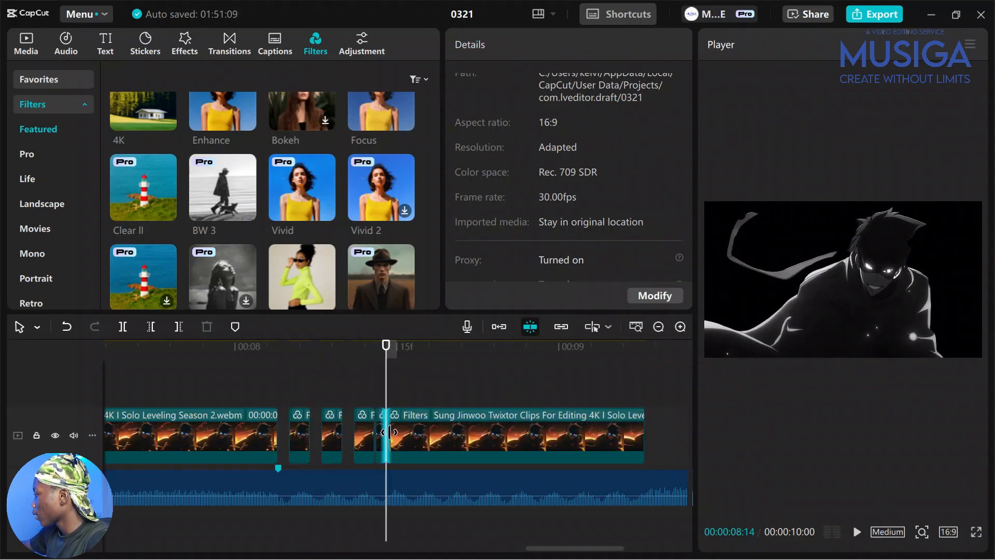
Step: Continue the flicker pattern from about 00:00:08:16 to 00:00:08:26, splitting the remaining clip into two-frame pieces with one-frame gaps
{"action": "left_click", "coordinate": [405, 387]}
{"action": "key", "text": "ctrl+b"}
{"action": "left_click", "coordinate": [417, 388]}
{"action": "key", "text": "q"}
{"action": "left_click", "coordinate": [438, 392]}
{"action": "key", "text": "ctrl+b"}
{"action": "left_click", "coordinate": [450, 394]}
{"action": "key", "text": "q"}
{"action": "left_click", "coordinate": [471, 396]}
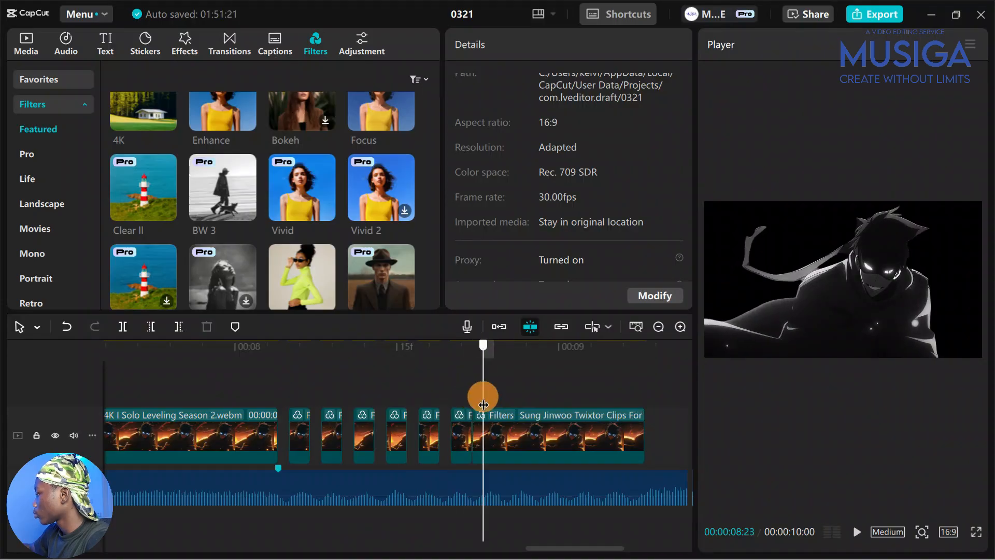
{"action": "key", "text": "ctrl+b"}
{"action": "left_click", "coordinate": [515, 401]}
{"action": "key", "text": "q"}
Step: Cut flicker gaps into the rest of the last clip, from about 00:00:08:28 to its end, by splitting and trimming
{"action": "left_click", "coordinate": [536, 396]}
{"action": "key", "text": "ctrl+b"}
{"action": "left_click", "coordinate": [548, 400]}
{"action": "key", "text": "q"}
{"action": "left_click", "coordinate": [565, 404]}
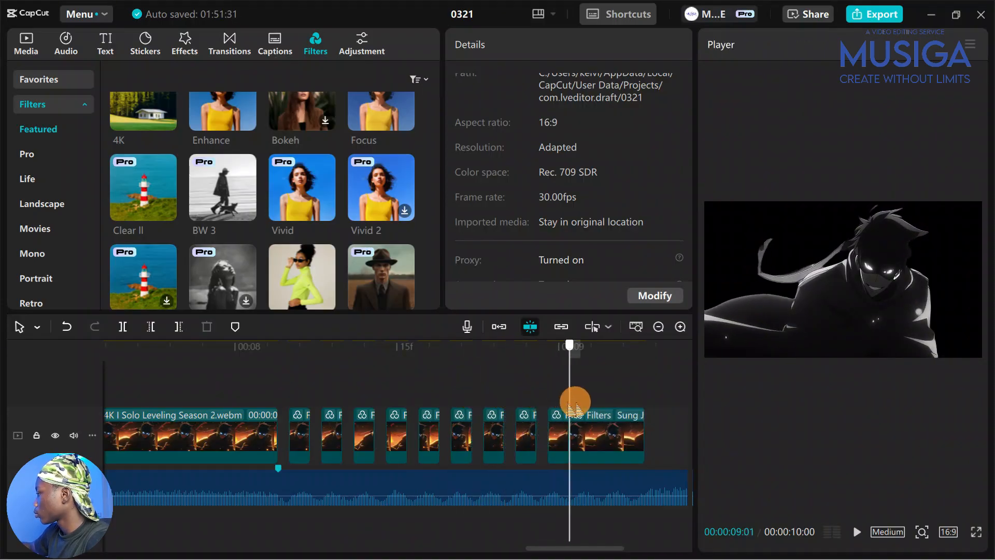
{"action": "key", "text": "ctrl+b"}
{"action": "left_click", "coordinate": [583, 395]}
{"action": "key", "text": "q"}
{"action": "left_click", "coordinate": [597, 387]}
{"action": "key", "text": "ctrl+b"}
{"action": "left_click", "coordinate": [605, 392]}
{"action": "key", "text": "q"}
{"action": "left_click", "coordinate": [625, 398]}
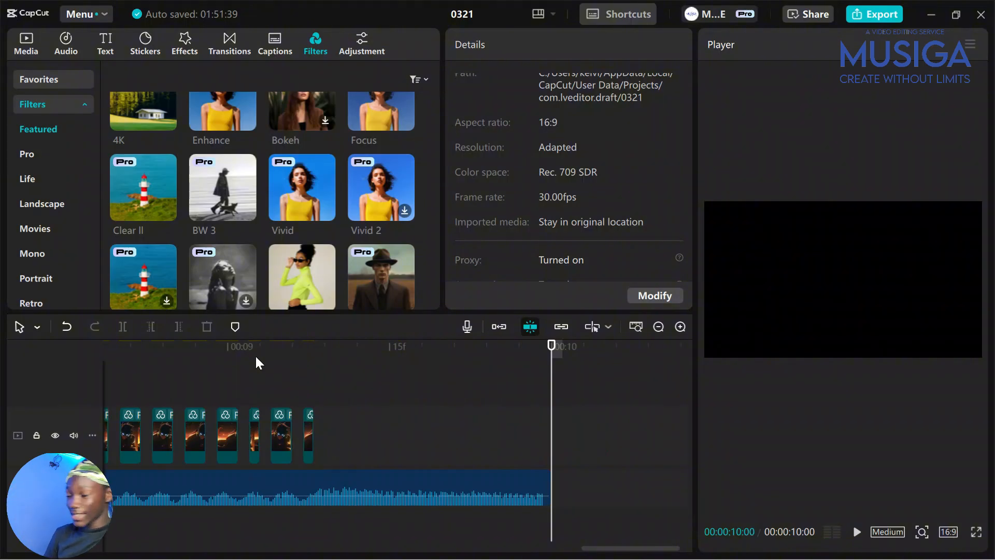
Step: Move all the filtered clips and flicker pieces together from the main track to an overlay track above, starting at 00:00
{"action": "scroll", "coordinate": [315, 398], "scroll_direction": "down", "scroll_amount": 3}
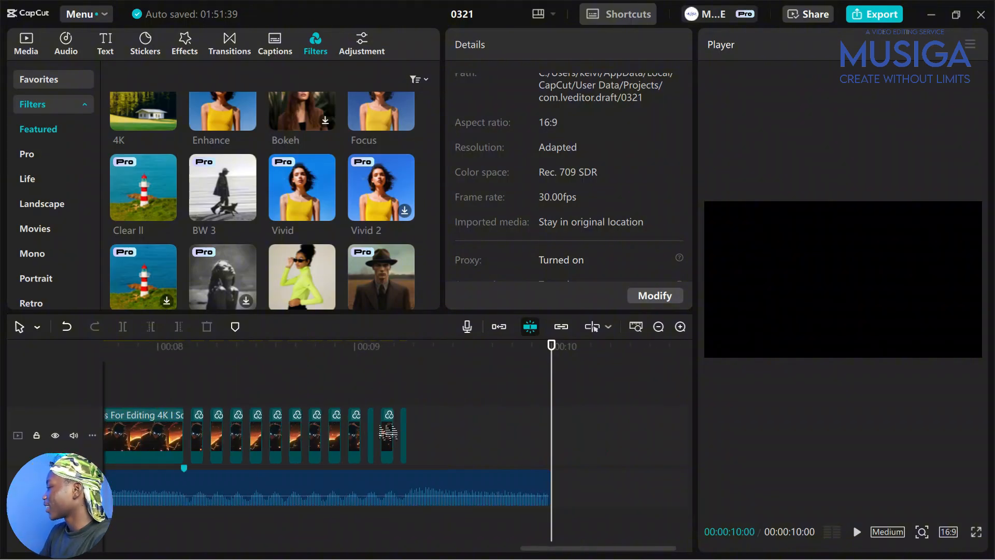
{"action": "scroll", "coordinate": [431, 385], "scroll_direction": "left", "scroll_amount": 10}
{"action": "left_click_drag", "start_coordinate": [300, 386], "coordinate": [84, 358]}
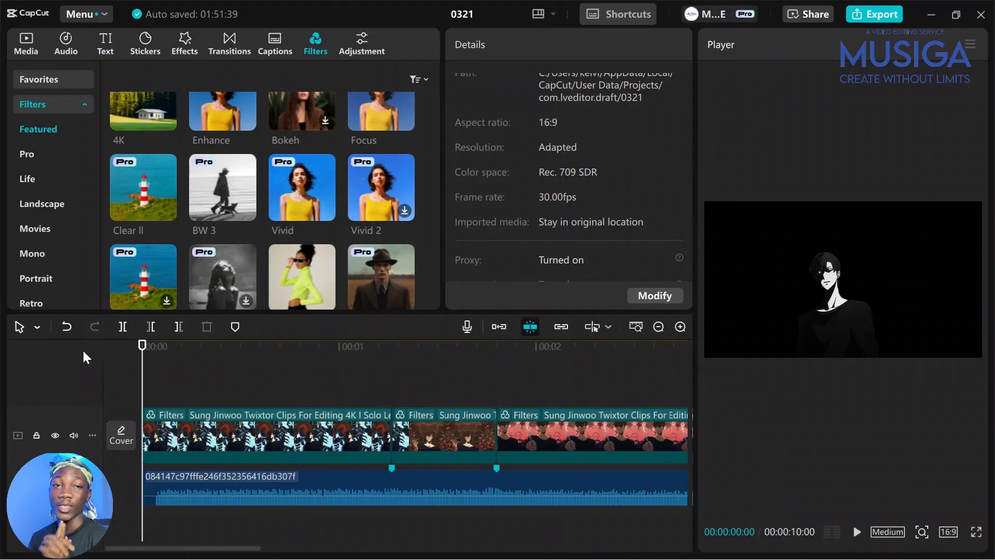
{"action": "left_click", "coordinate": [40, 44]}
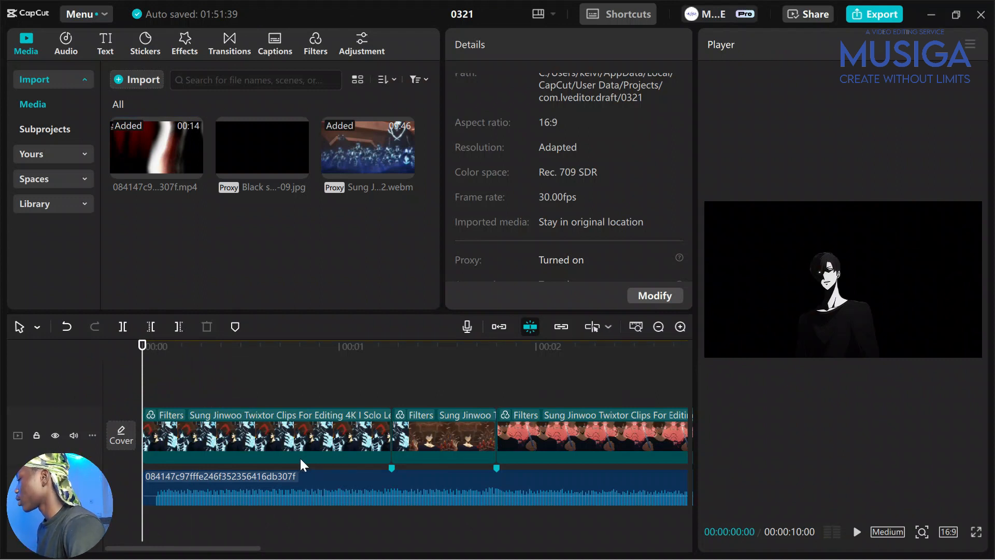
{"action": "scroll", "coordinate": [260, 441], "scroll_direction": "down", "scroll_amount": 3}
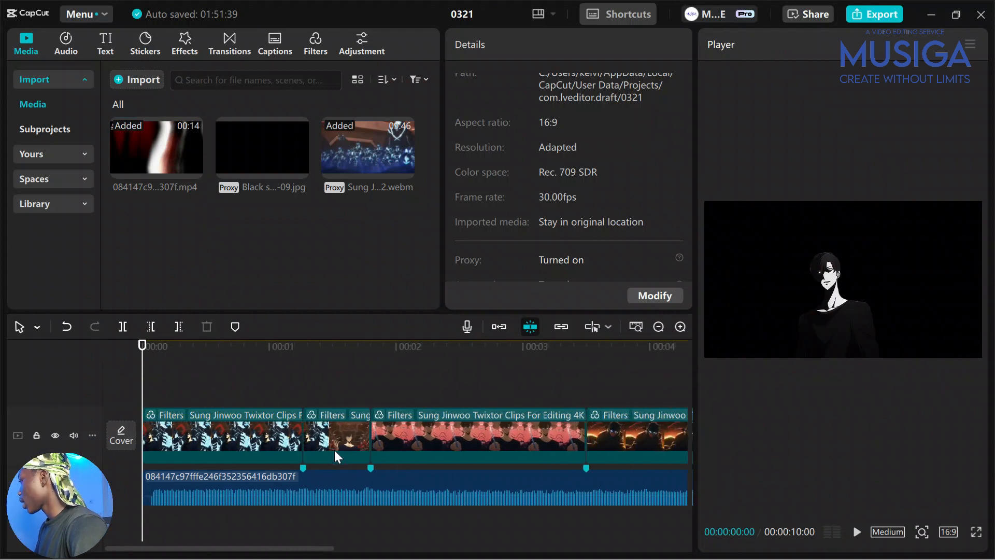
{"action": "scroll", "coordinate": [335, 456], "scroll_direction": "down", "scroll_amount": 3}
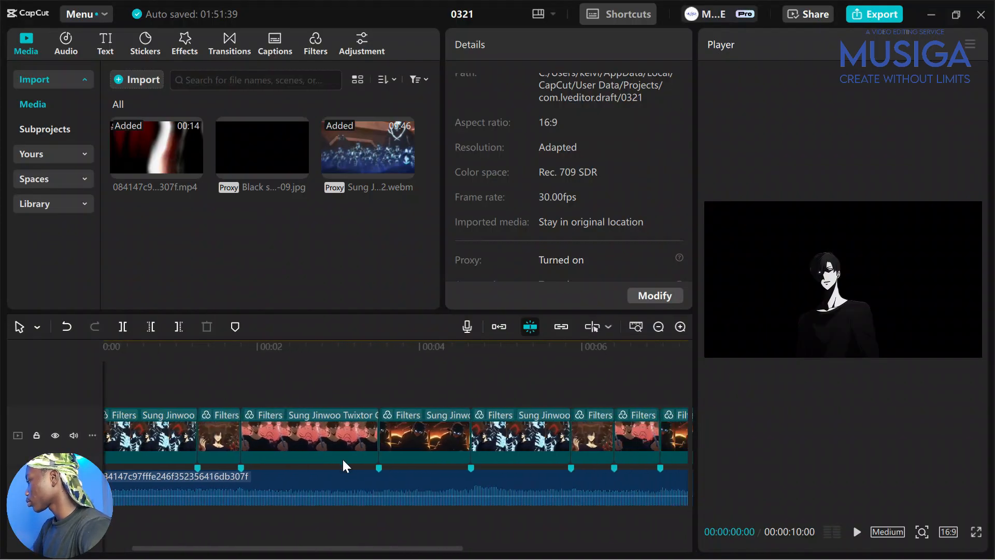
{"action": "scroll", "coordinate": [342, 458], "scroll_direction": "down", "scroll_amount": 3}
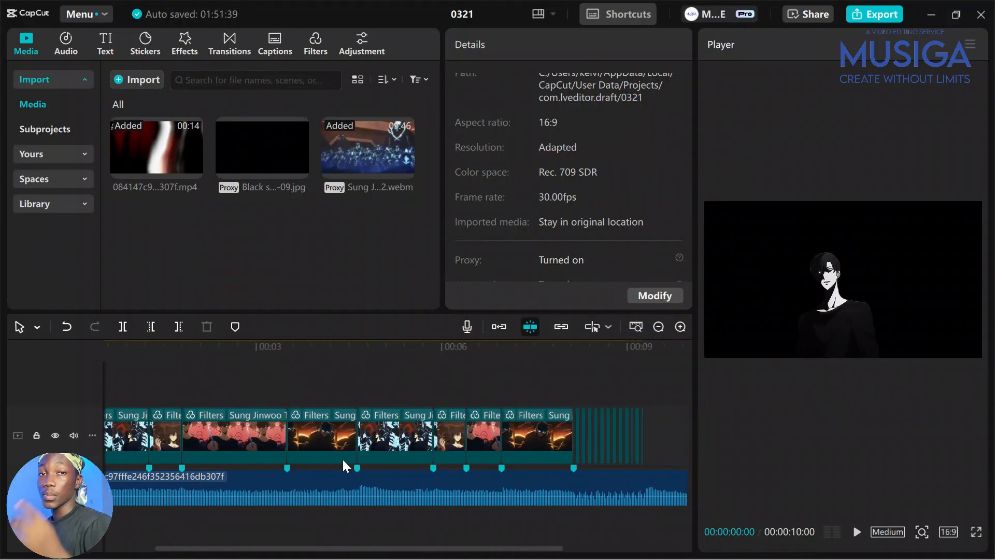
{"action": "scroll", "coordinate": [342, 458], "scroll_direction": "down", "scroll_amount": 2}
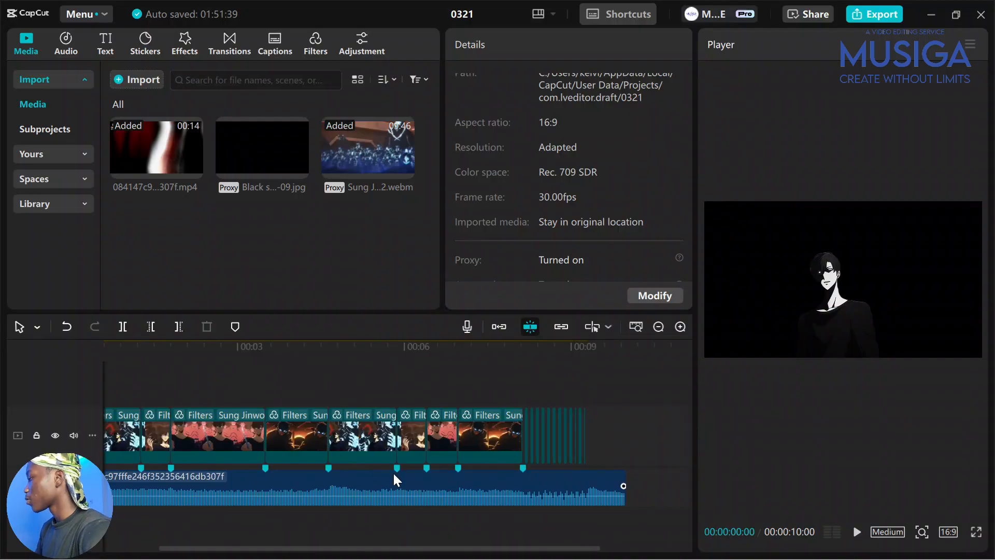
{"action": "scroll", "coordinate": [435, 470], "scroll_direction": "left", "scroll_amount": 2}
{"action": "scroll", "coordinate": [578, 450], "scroll_direction": "right", "scroll_amount": 1}
{"action": "left_click_drag", "start_coordinate": [645, 435], "coordinate": [115, 446]}
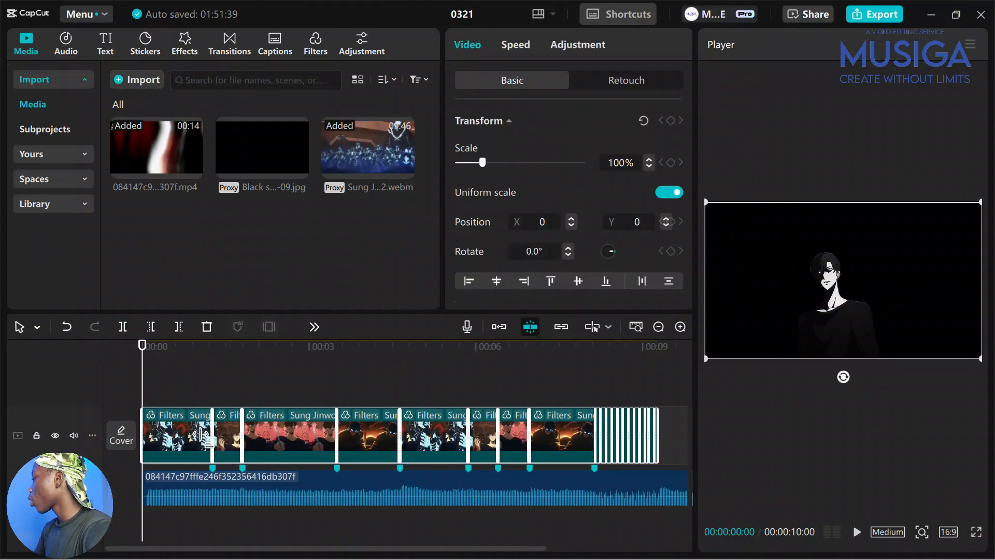
{"action": "scroll", "coordinate": [243, 454], "scroll_direction": "up", "scroll_amount": 2}
{"action": "scroll", "coordinate": [243, 454], "scroll_direction": "up", "scroll_amount": 1}
{"action": "left_click_drag", "start_coordinate": [213, 437], "coordinate": [196, 393]}
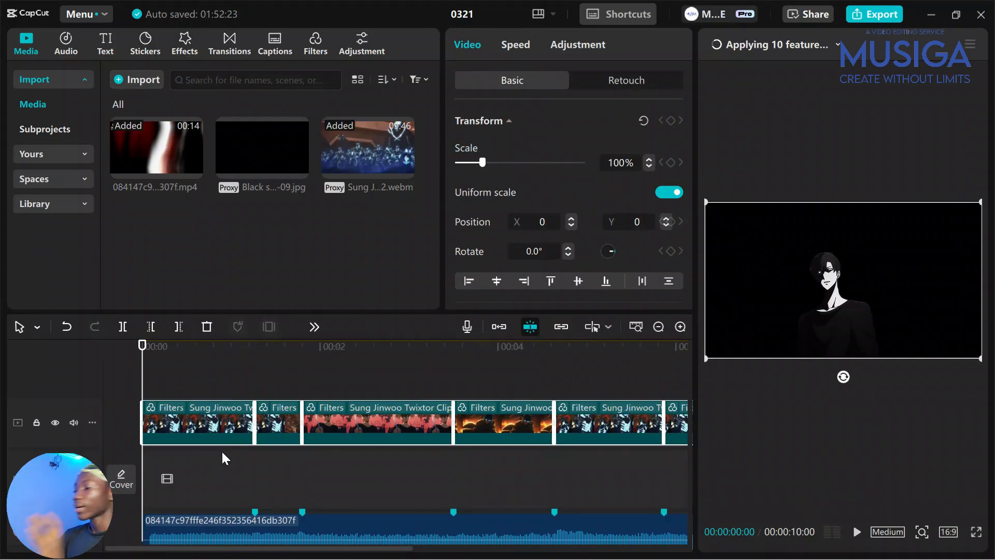
Step: Place Black screen-09.jpg on the main track beneath the clips and extend it to the audio's end at 00:00:10:00
{"action": "left_click_drag", "start_coordinate": [262, 148], "coordinate": [161, 481]}
{"action": "left_click_drag", "start_coordinate": [296, 485], "coordinate": [630, 533]}
{"action": "scroll", "coordinate": [378, 473], "scroll_direction": "right", "scroll_amount": 5}
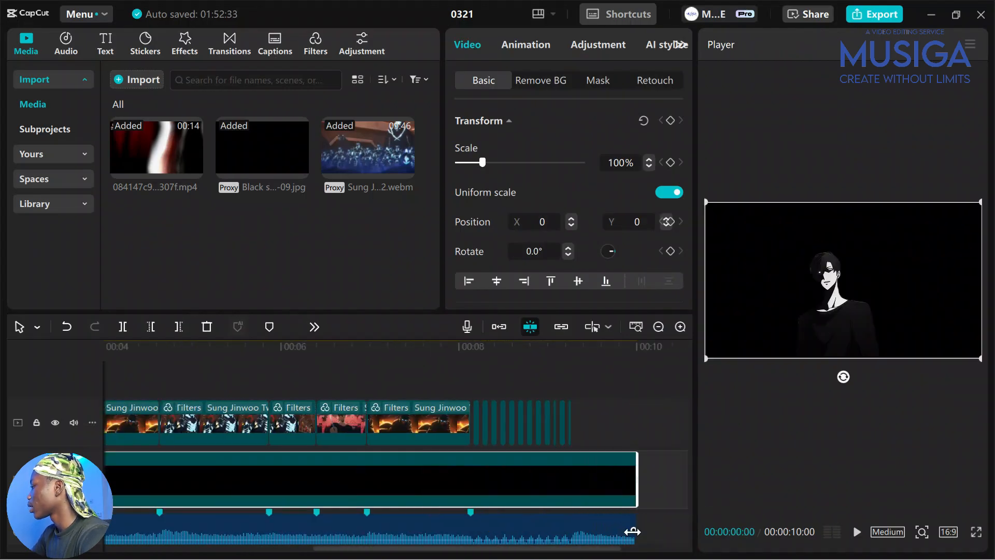
{"action": "scroll", "coordinate": [232, 393], "scroll_direction": "left", "scroll_amount": 8}
{"action": "left_click", "coordinate": [206, 389]}
{"action": "left_click_drag", "start_coordinate": [206, 389], "coordinate": [142, 378]}
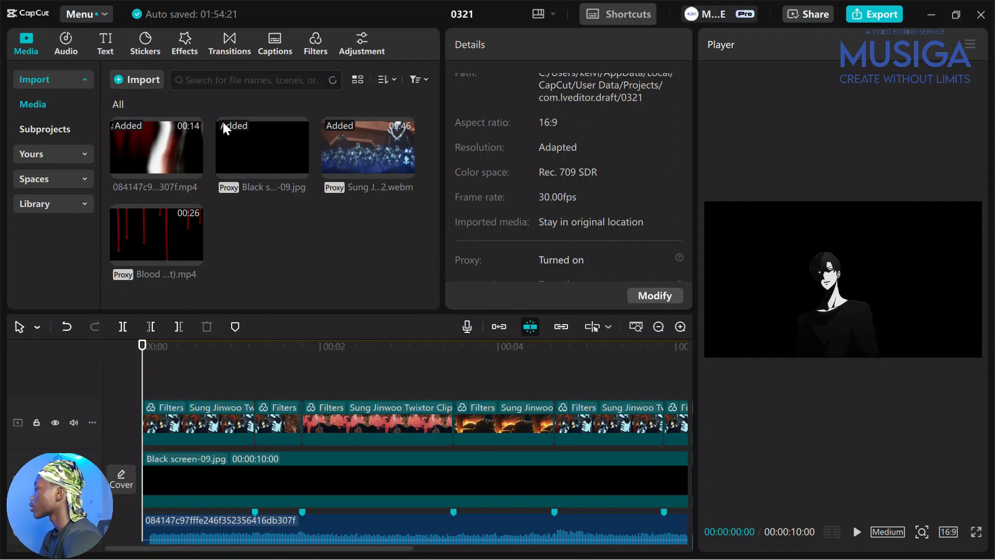
Step: Add a default text clip at the start of the timeline, on a track above the overlay clips
{"action": "left_click", "coordinate": [106, 44]}
{"action": "left_click", "coordinate": [167, 126]}
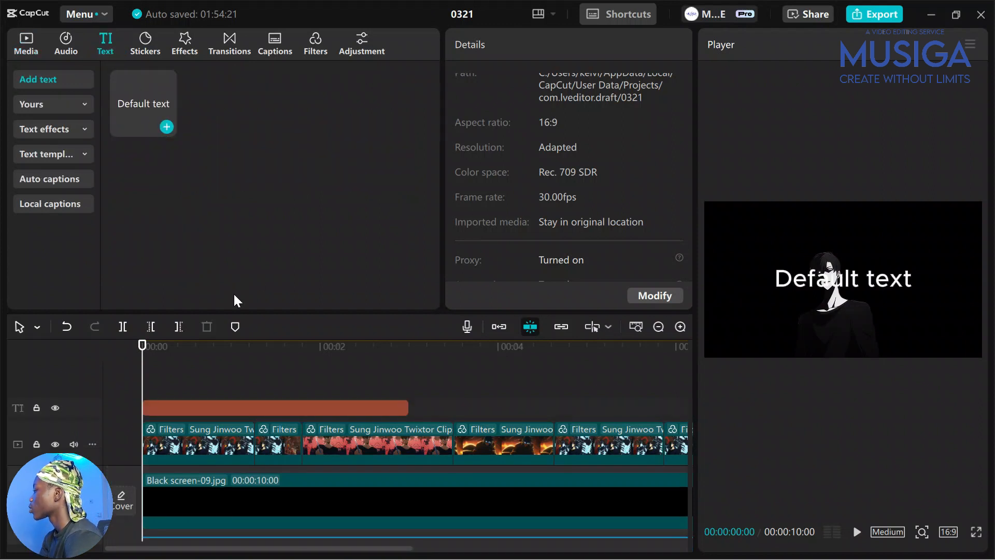
{"action": "mouse_move", "coordinate": [225, 409]}
{"action": "left_mouse_down"}
{"action": "mouse_move", "coordinate": [205, 461]}
{"action": "mouse_move", "coordinate": [215, 470]}
{"action": "mouse_move", "coordinate": [196, 378]}
{"action": "mouse_move", "coordinate": [213, 422]}
{"action": "left_mouse_up"}
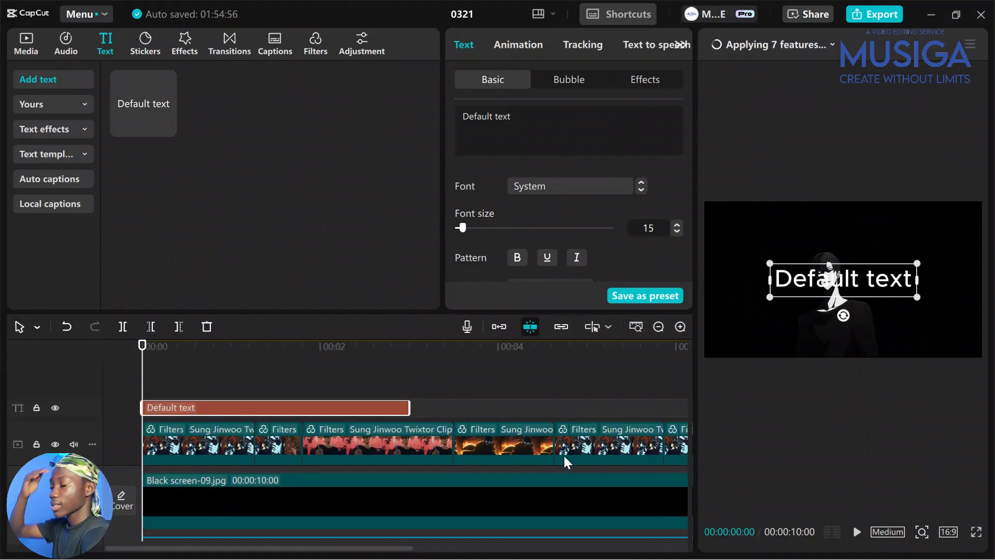
Step: Switch to the browser, copy "Sung Jinwoo" from the Twixtor clips video title, and paste it over the default text in CapCut
{"action": "left_click", "coordinate": [601, 129]}
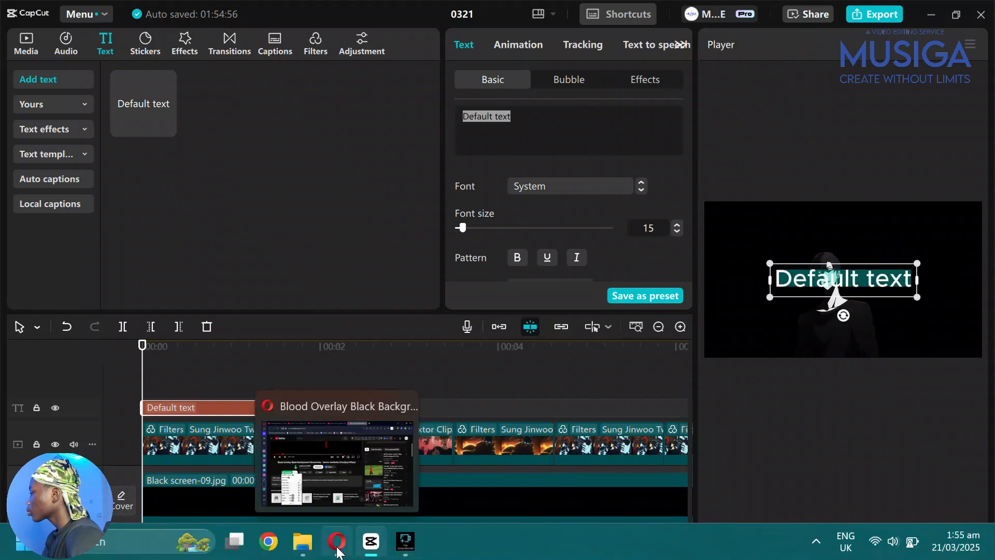
{"action": "left_click", "coordinate": [337, 552]}
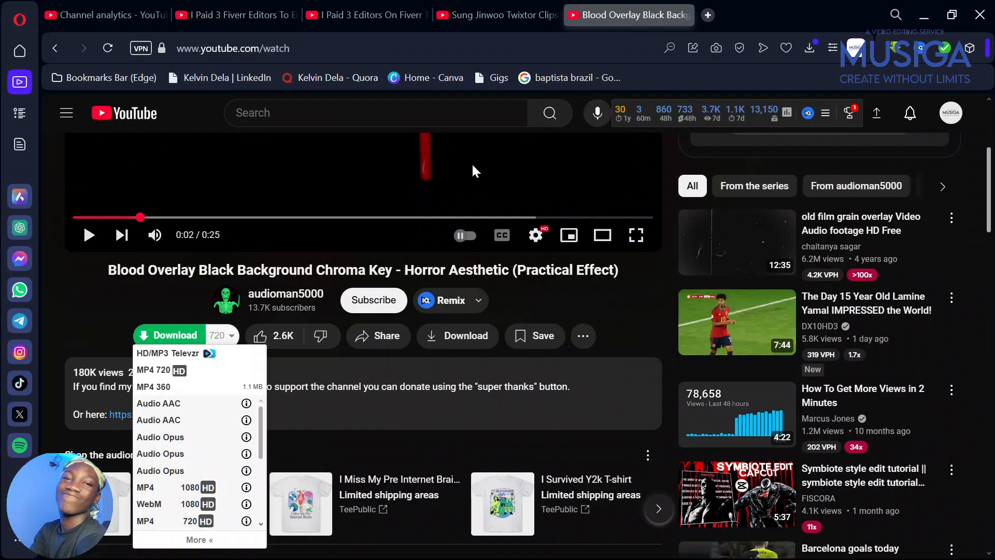
{"action": "left_click", "coordinate": [706, 17]}
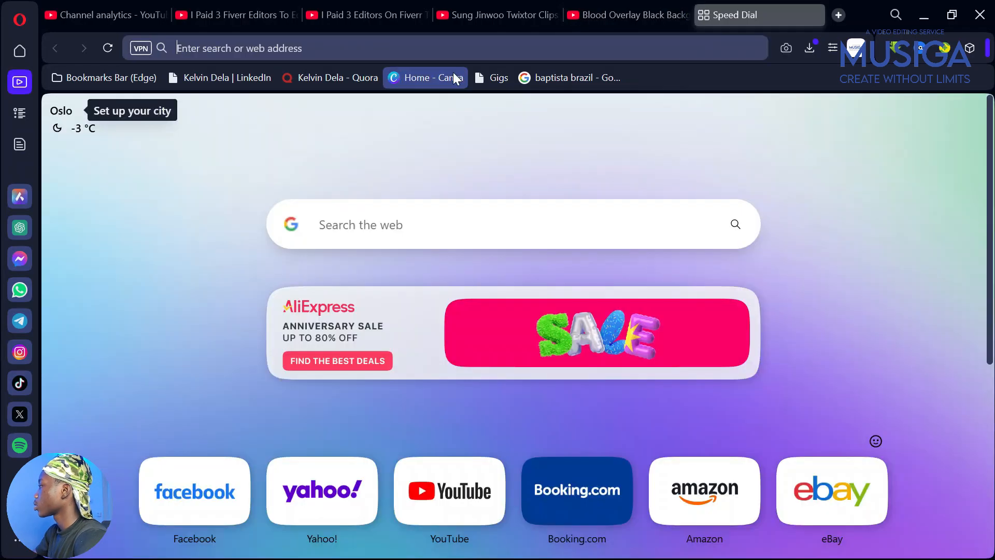
{"action": "left_click", "coordinate": [490, 10]}
{"action": "left_click", "coordinate": [171, 301]}
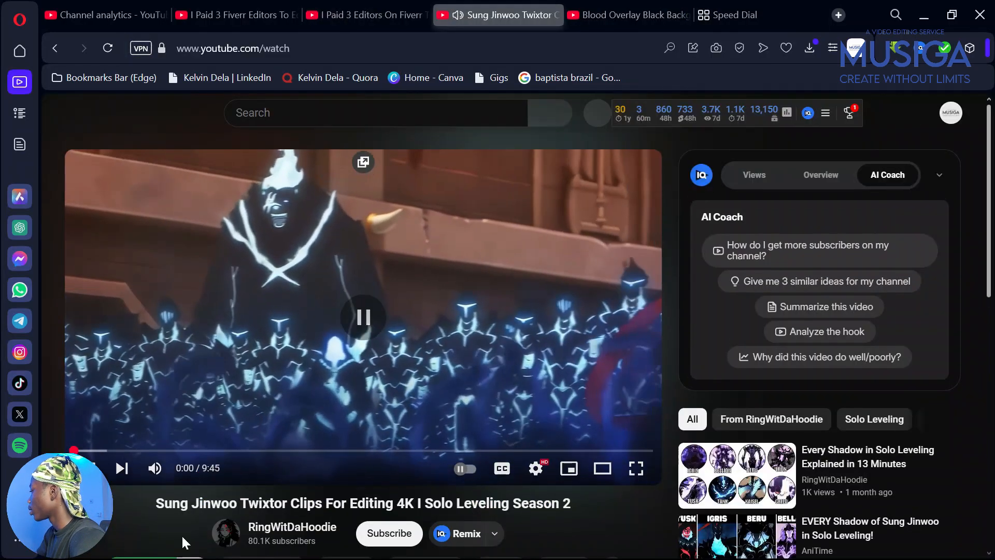
{"action": "left_click_drag", "start_coordinate": [228, 493], "coordinate": [233, 493]}
{"action": "key", "text": "ctrl+c"}
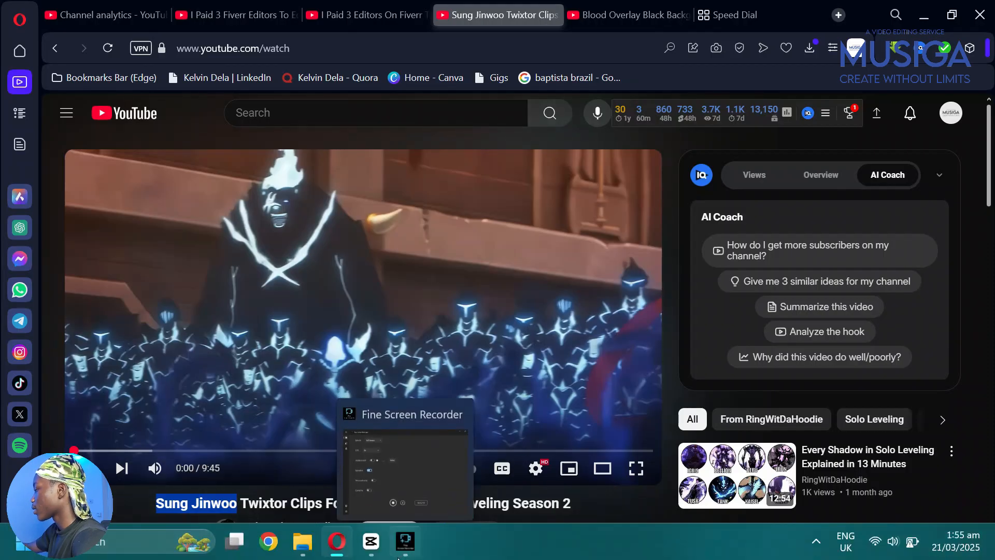
{"action": "left_click", "coordinate": [375, 550]}
{"action": "key", "text": "ctrl+v"}
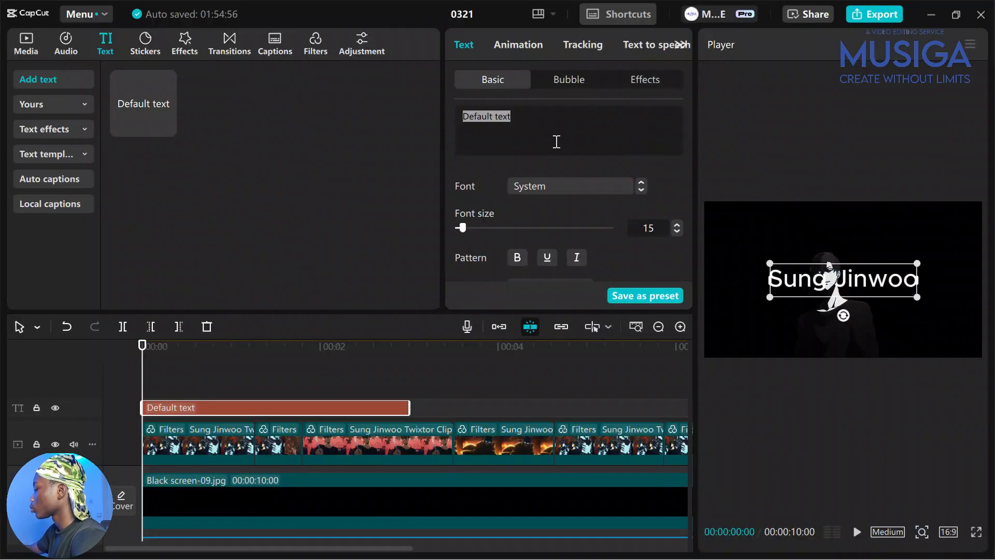
Step: Set the Sung Jinwoo text's font to Pintura
{"action": "left_click", "coordinate": [571, 189]}
{"action": "scroll", "coordinate": [609, 272], "scroll_direction": "down", "scroll_amount": 3}
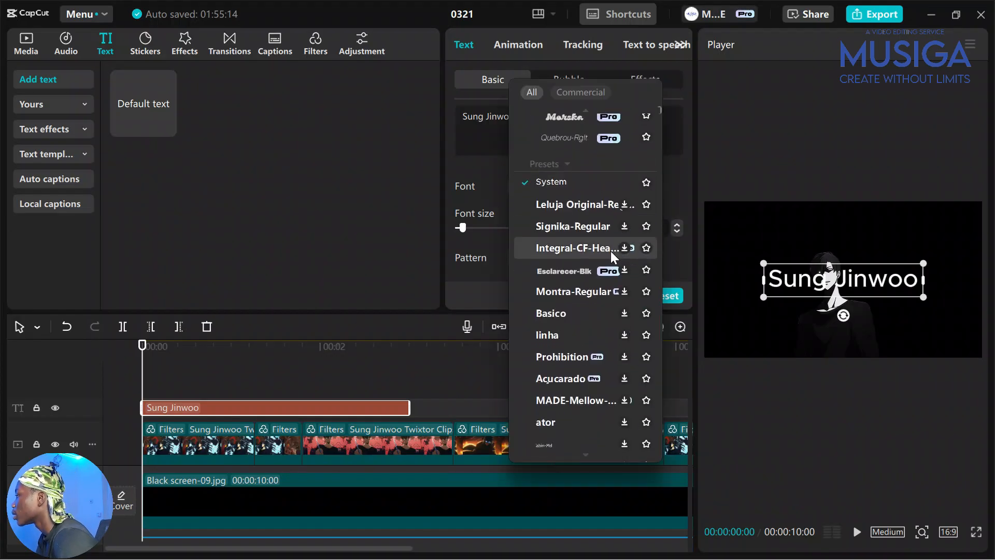
{"action": "scroll", "coordinate": [622, 250], "scroll_direction": "down", "scroll_amount": 12}
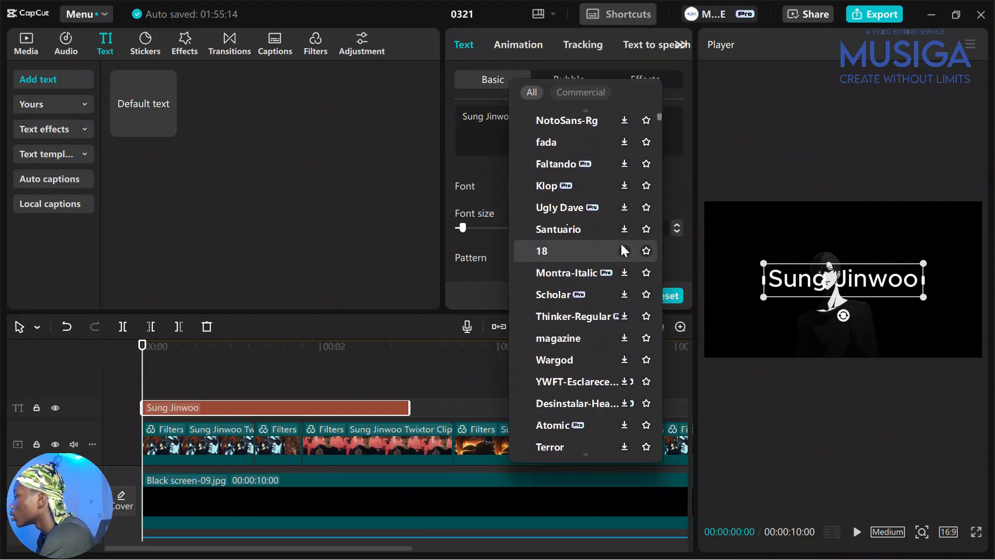
{"action": "scroll", "coordinate": [622, 247], "scroll_direction": "down", "scroll_amount": 15}
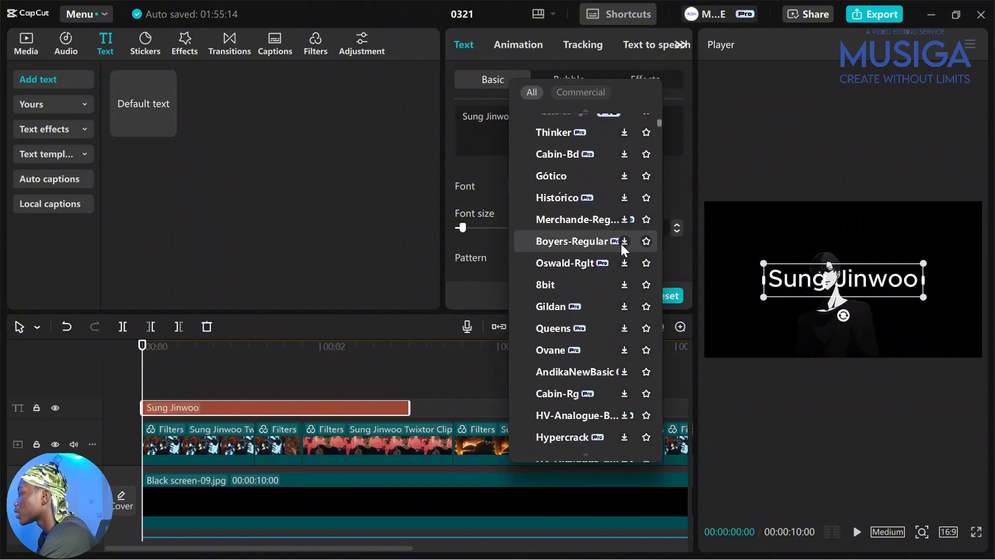
{"action": "scroll", "coordinate": [621, 243], "scroll_direction": "down", "scroll_amount": 15}
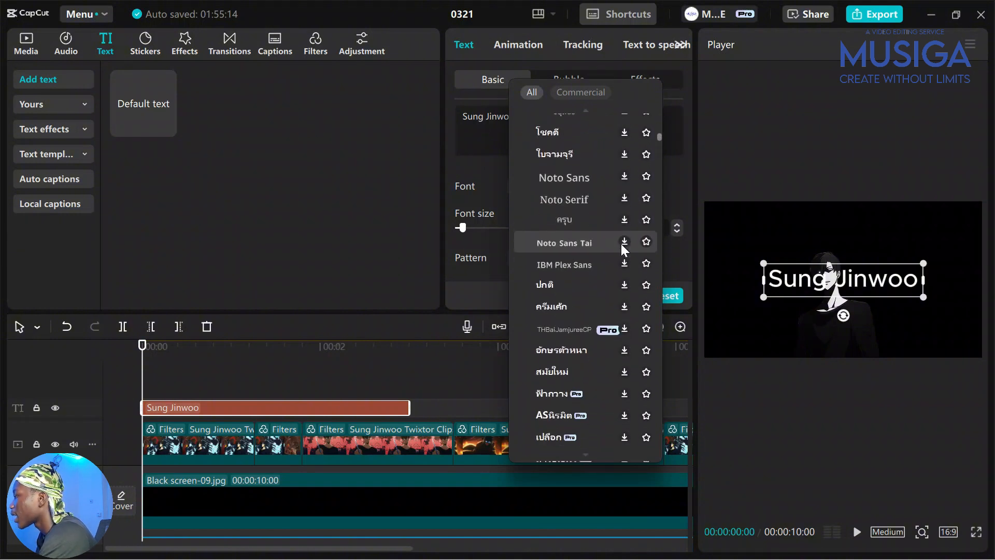
{"action": "scroll", "coordinate": [620, 243], "scroll_direction": "down", "scroll_amount": 4}
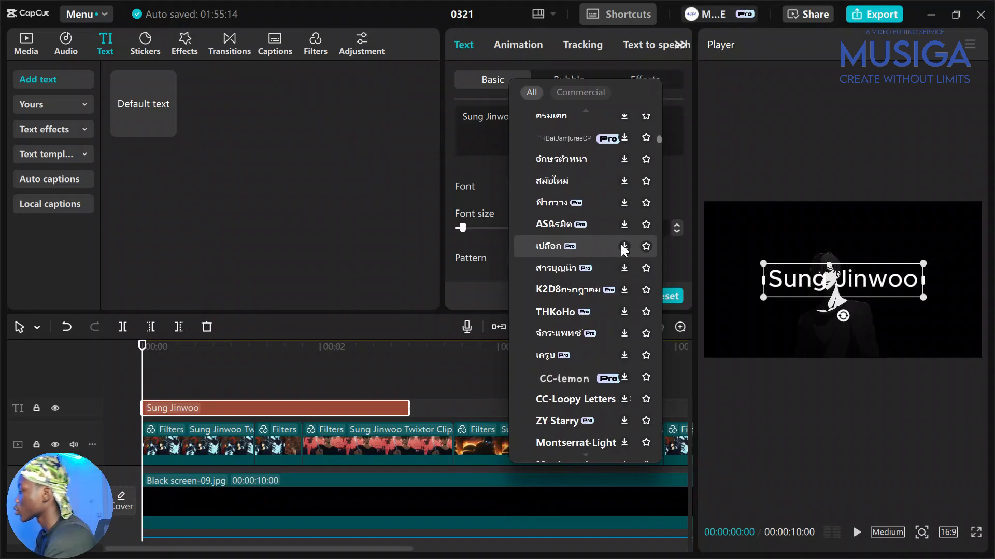
{"action": "scroll", "coordinate": [623, 250], "scroll_direction": "down", "scroll_amount": 10}
{"action": "scroll", "coordinate": [621, 244], "scroll_direction": "down", "scroll_amount": 10}
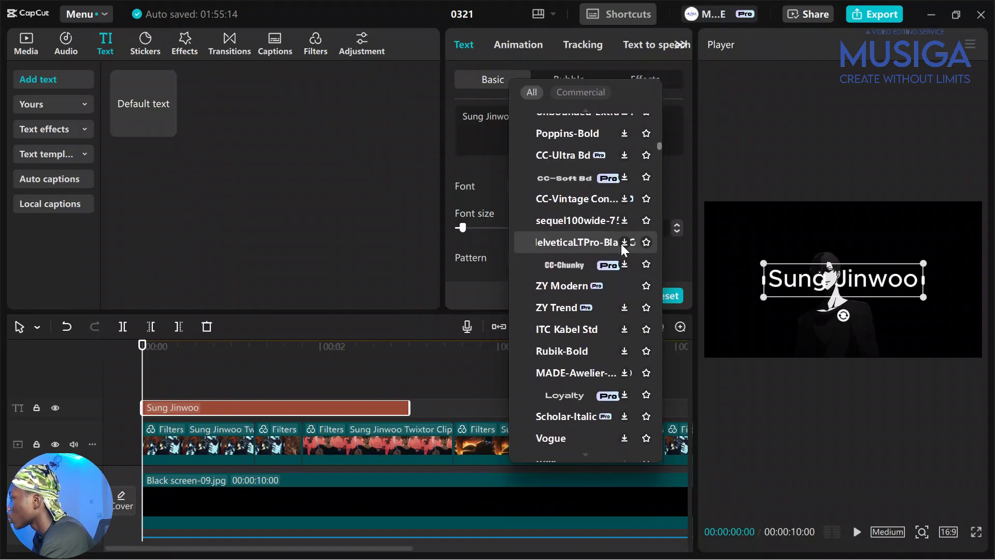
{"action": "scroll", "coordinate": [621, 243], "scroll_direction": "down", "scroll_amount": 3}
{"action": "scroll", "coordinate": [620, 243], "scroll_direction": "down", "scroll_amount": 12}
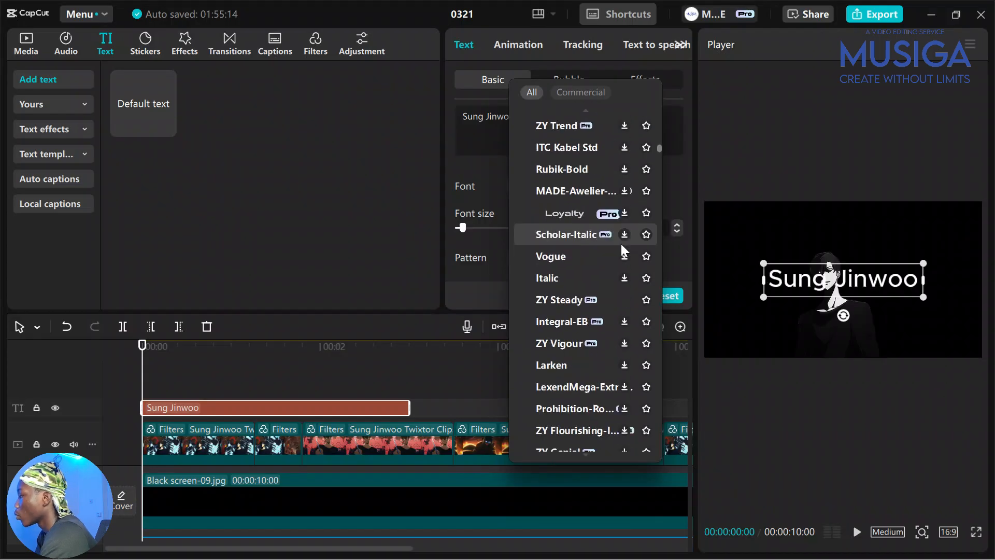
{"action": "scroll", "coordinate": [573, 331], "scroll_direction": "down", "scroll_amount": 15}
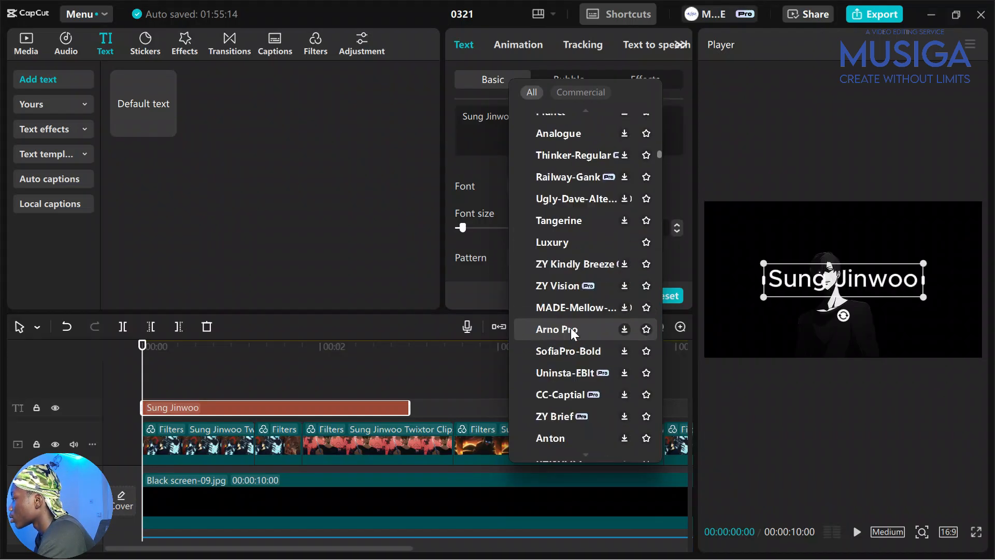
{"action": "scroll", "coordinate": [571, 331], "scroll_direction": "down", "scroll_amount": 20}
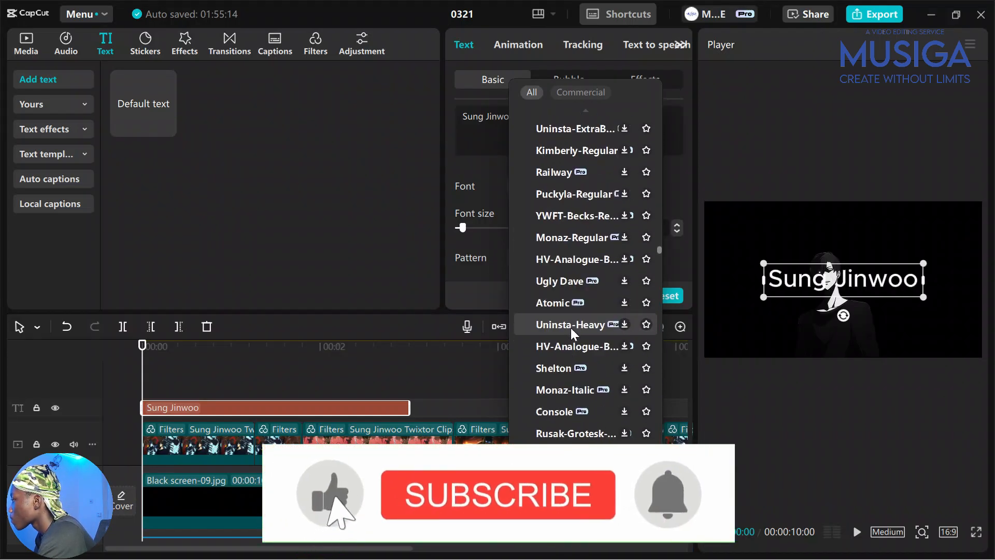
{"action": "scroll", "coordinate": [570, 327], "scroll_direction": "down", "scroll_amount": 5}
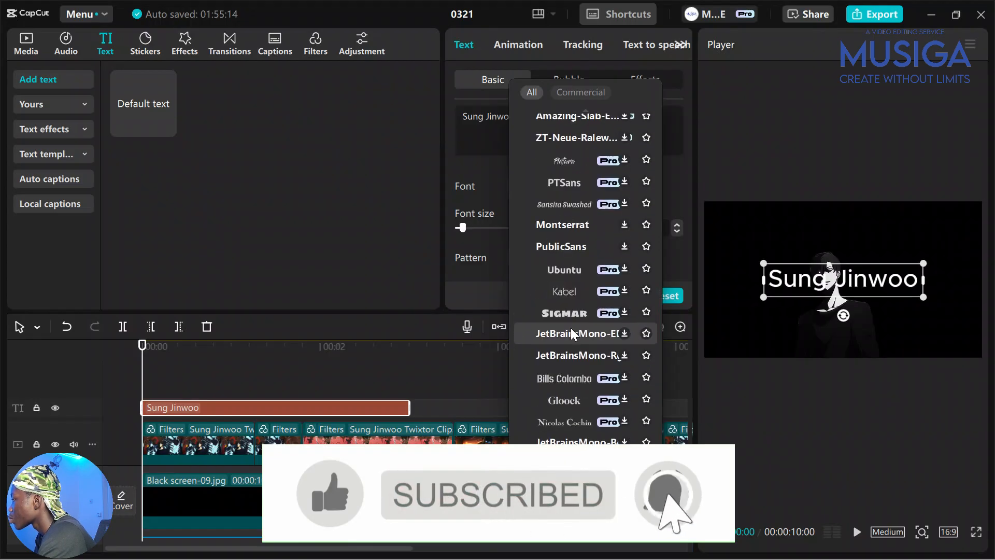
{"action": "left_click", "coordinate": [593, 159]}
Step: Move the Sung Jinwoo text up above the character's head and colour it red
{"action": "left_click_drag", "start_coordinate": [854, 293], "coordinate": [883, 258]}
{"action": "scroll", "coordinate": [569, 193], "scroll_direction": "down", "scroll_amount": 3}
{"action": "left_click", "coordinate": [565, 146]}
{"action": "left_click_drag", "start_coordinate": [617, 181], "coordinate": [693, 142]}
{"action": "left_click", "coordinate": [428, 199]}
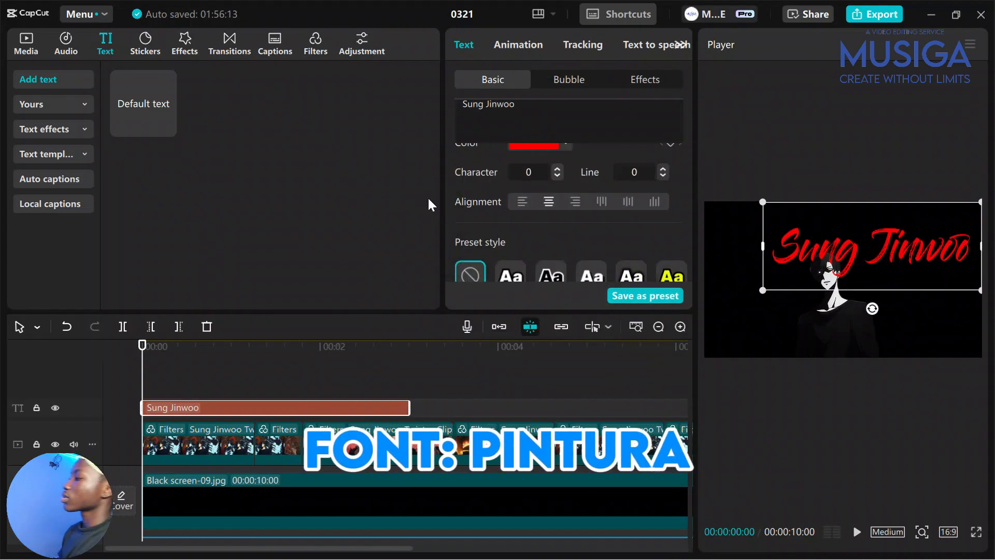
Step: Scale the red text down to about half the frame width and place it in the frame's upper-left corner
{"action": "scroll", "coordinate": [558, 291], "scroll_direction": "down", "scroll_amount": 1}
{"action": "scroll", "coordinate": [556, 128], "scroll_direction": "down", "scroll_amount": 2}
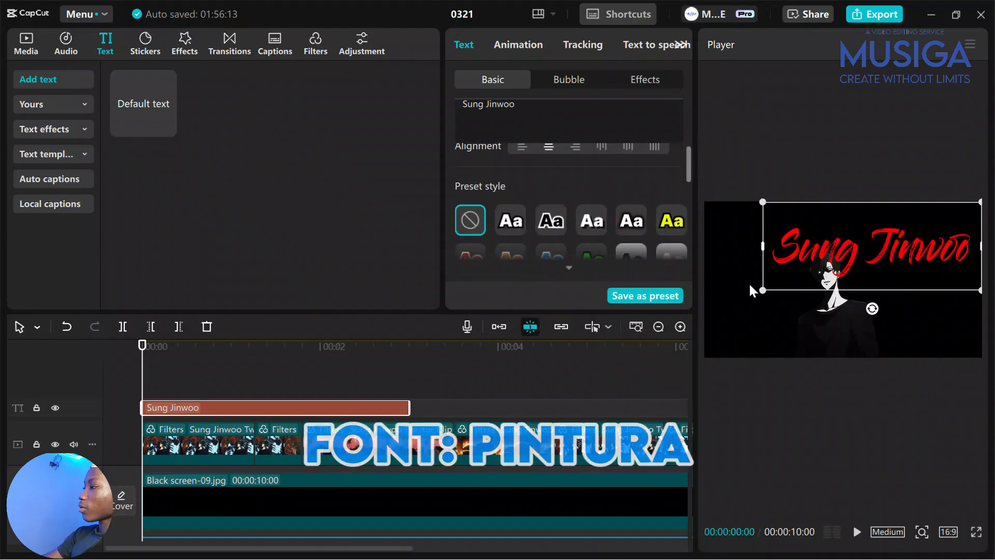
{"action": "left_click", "coordinate": [764, 202]}
{"action": "left_click_drag", "start_coordinate": [768, 204], "coordinate": [799, 222]}
{"action": "left_click_drag", "start_coordinate": [867, 252], "coordinate": [896, 239]}
{"action": "left_click_drag", "start_coordinate": [823, 207], "coordinate": [838, 213]}
{"action": "left_click_drag", "start_coordinate": [899, 232], "coordinate": [782, 231]}
Step: Split the text clip at the first beat marker, 00:00:01:08, and move its second part to a text track below, starting at 00:00
{"action": "left_click_drag", "start_coordinate": [311, 371], "coordinate": [255, 365]}
{"action": "left_click", "coordinate": [263, 387]}
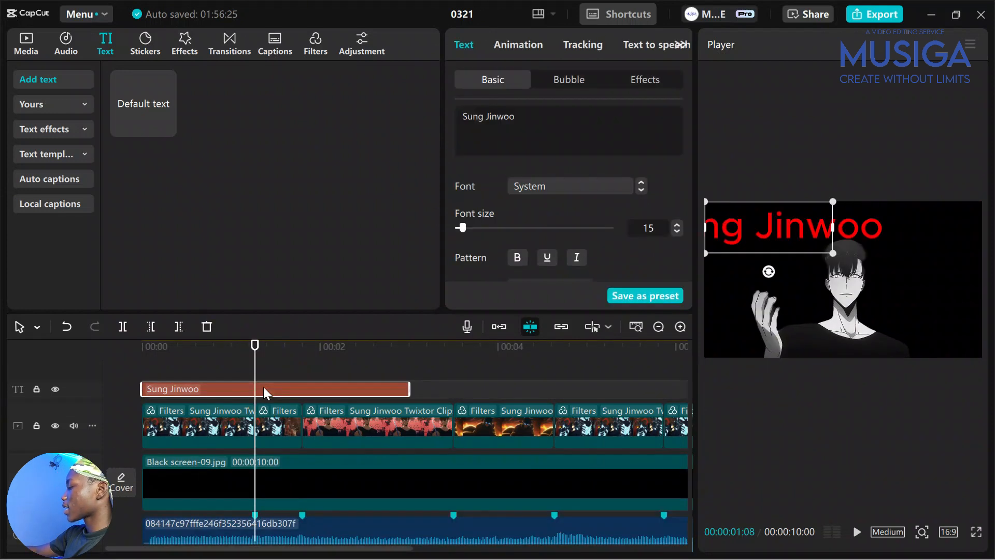
{"action": "key", "text": "ctrl+b"}
{"action": "mouse_move", "coordinate": [305, 392]}
{"action": "left_mouse_down"}
{"action": "mouse_move", "coordinate": [222, 409]}
{"action": "mouse_move", "coordinate": [185, 403]}
{"action": "mouse_move", "coordinate": [276, 390]}
{"action": "mouse_move", "coordinate": [296, 402]}
{"action": "mouse_move", "coordinate": [287, 400]}
{"action": "left_mouse_up"}
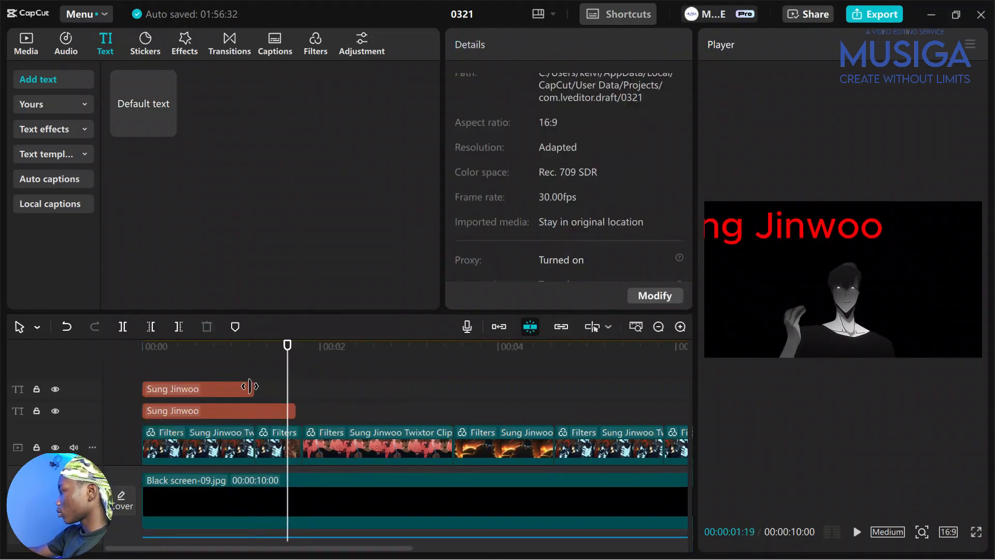
Step: Trim the lower text clip to end at the first beat marker, 00:00:01:08
{"action": "left_click", "coordinate": [255, 374]}
{"action": "left_click", "coordinate": [268, 410]}
{"action": "key", "text": "w"}
Step: Move the lower track's Sung Jinwoo text to the middle of the frame, clear of the script text
{"action": "left_click", "coordinate": [193, 369]}
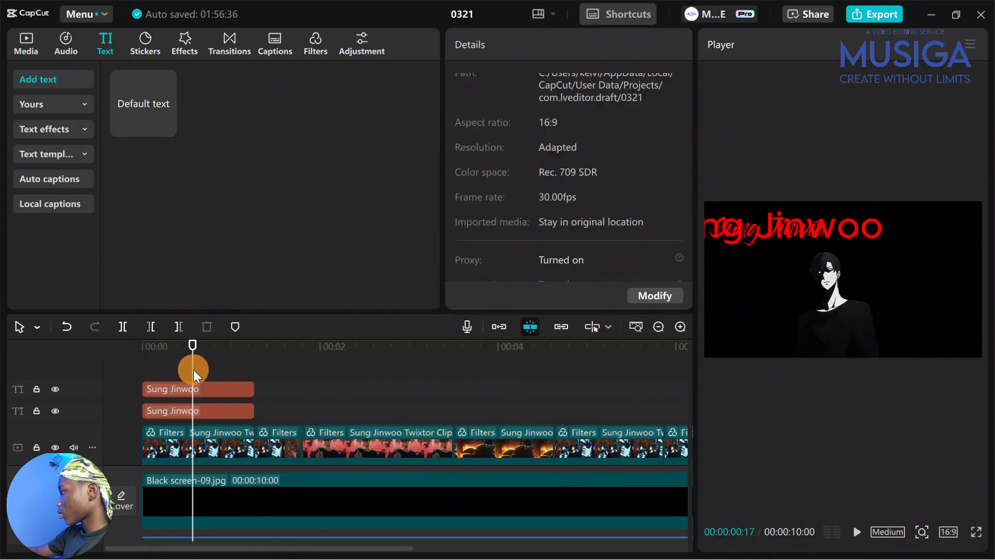
{"action": "left_click", "coordinate": [211, 414]}
{"action": "left_click_drag", "start_coordinate": [795, 243], "coordinate": [863, 286]}
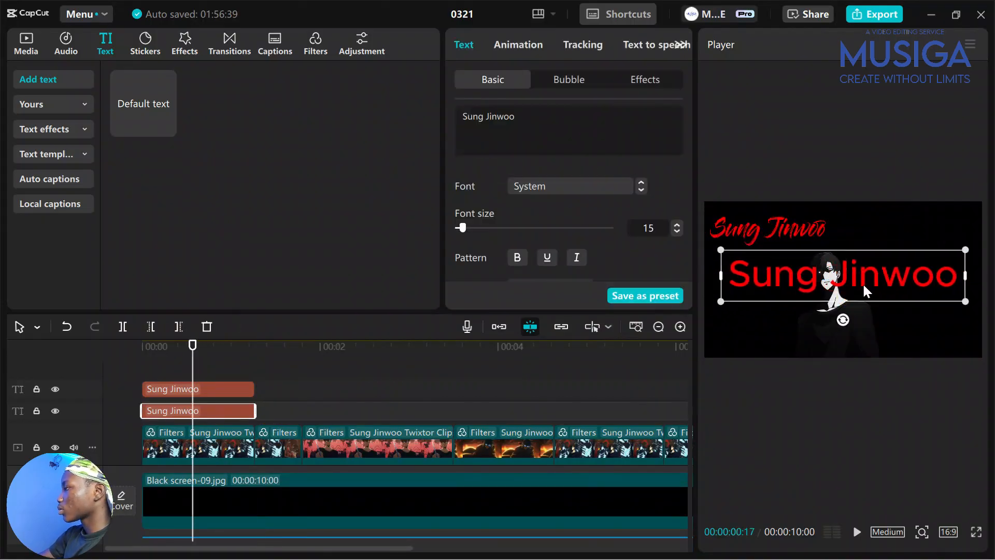
Step: Set the centred Sung Jinwoo text's font to LEMON MILK Light
{"action": "left_click", "coordinate": [587, 190]}
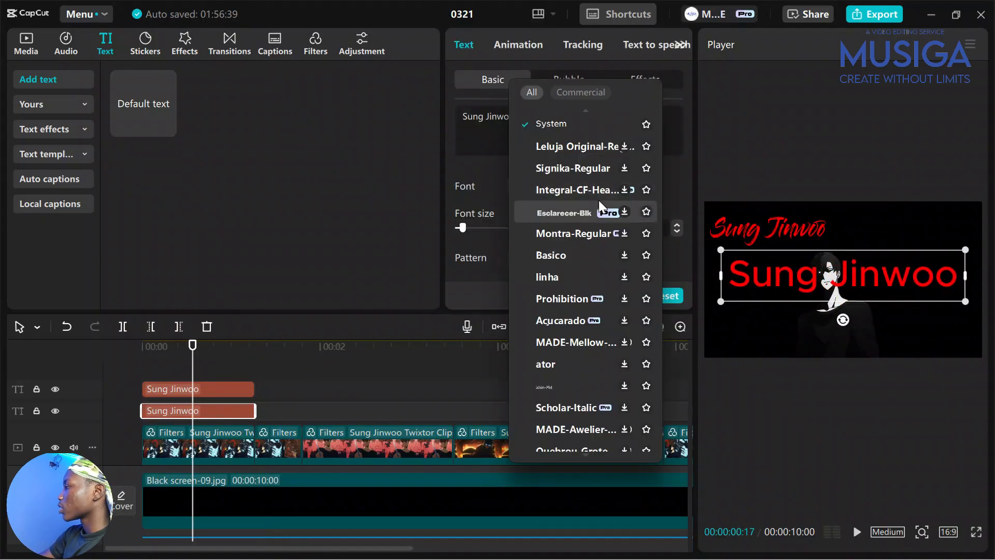
{"action": "scroll", "coordinate": [599, 200], "scroll_direction": "up", "scroll_amount": 2}
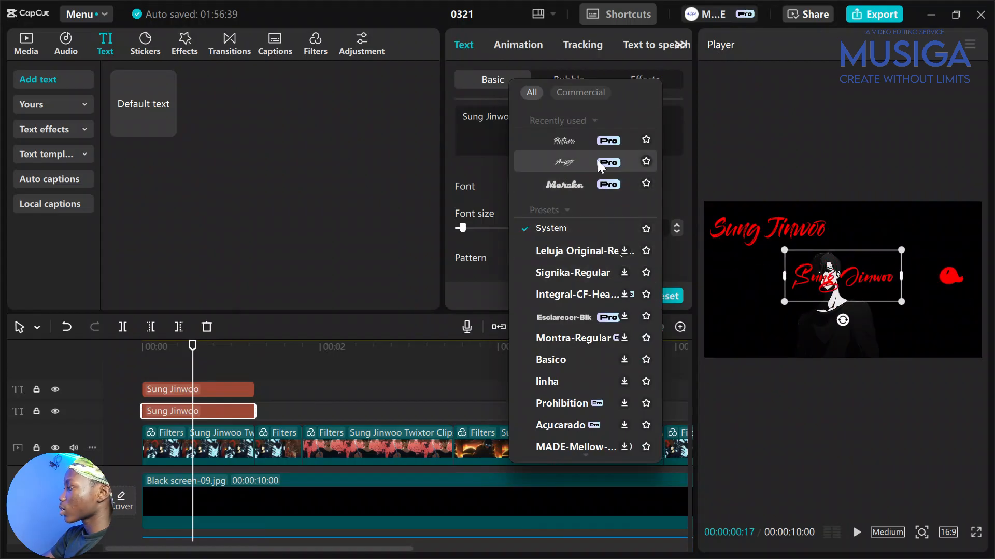
{"action": "scroll", "coordinate": [584, 282], "scroll_direction": "down", "scroll_amount": 20}
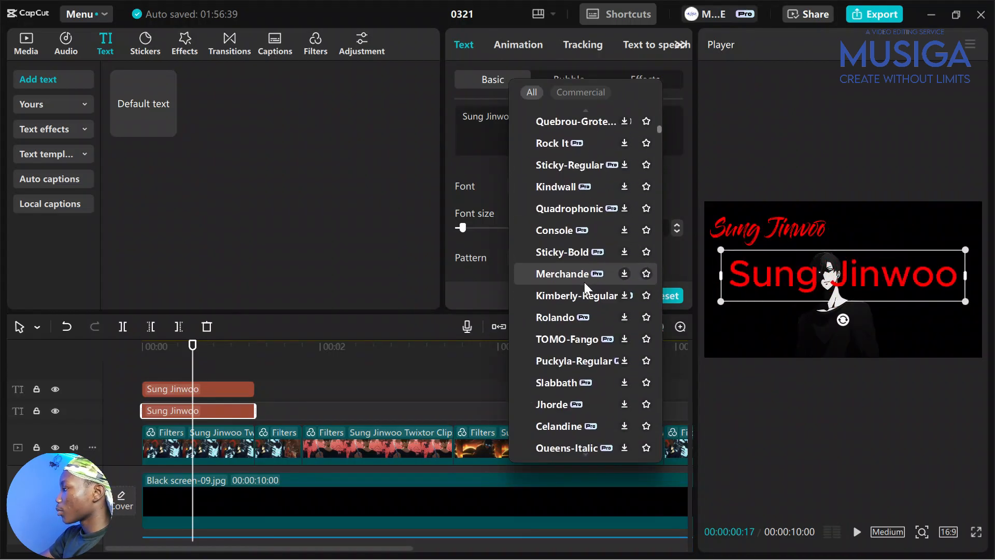
{"action": "scroll", "coordinate": [583, 281], "scroll_direction": "down", "scroll_amount": 20}
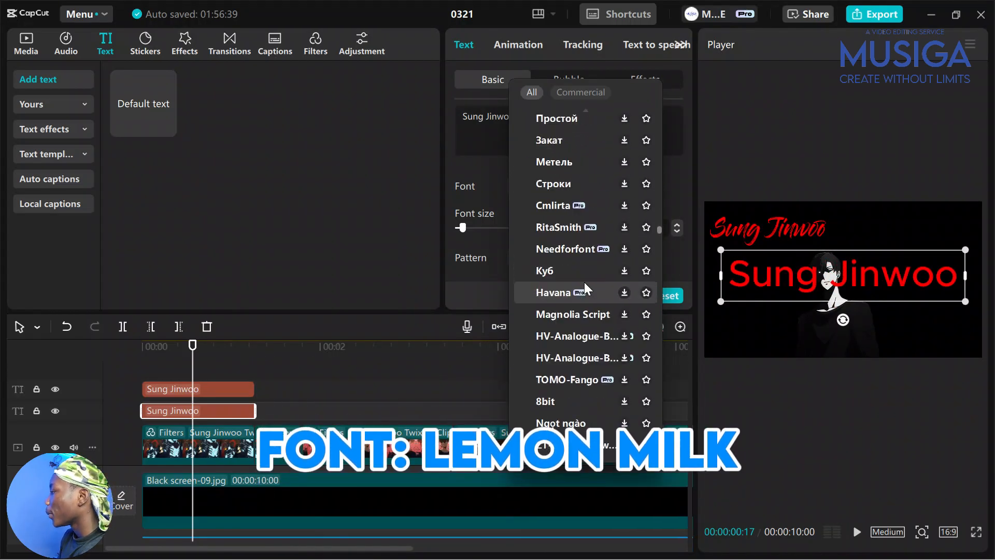
{"action": "scroll", "coordinate": [584, 282], "scroll_direction": "down", "scroll_amount": 20}
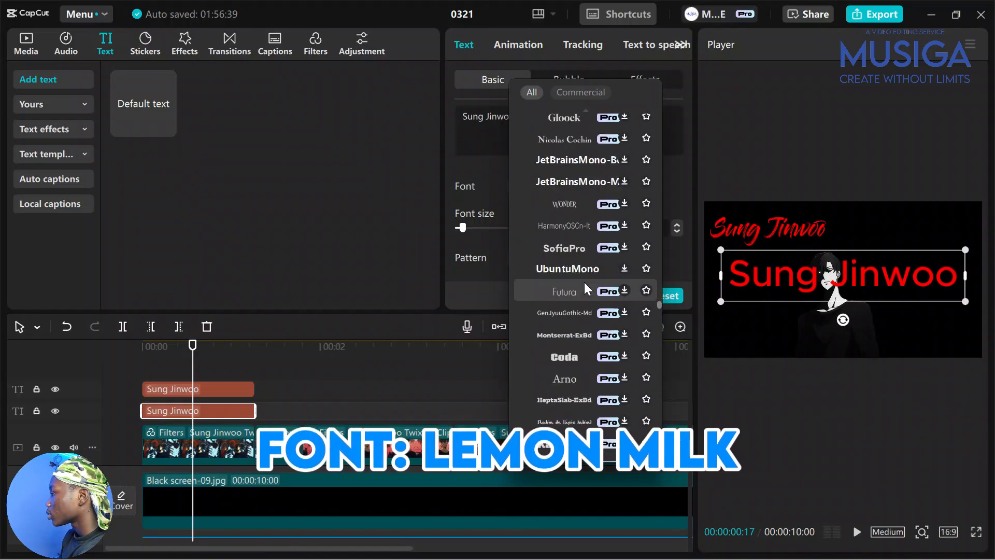
{"action": "scroll", "coordinate": [583, 282], "scroll_direction": "down", "scroll_amount": 20}
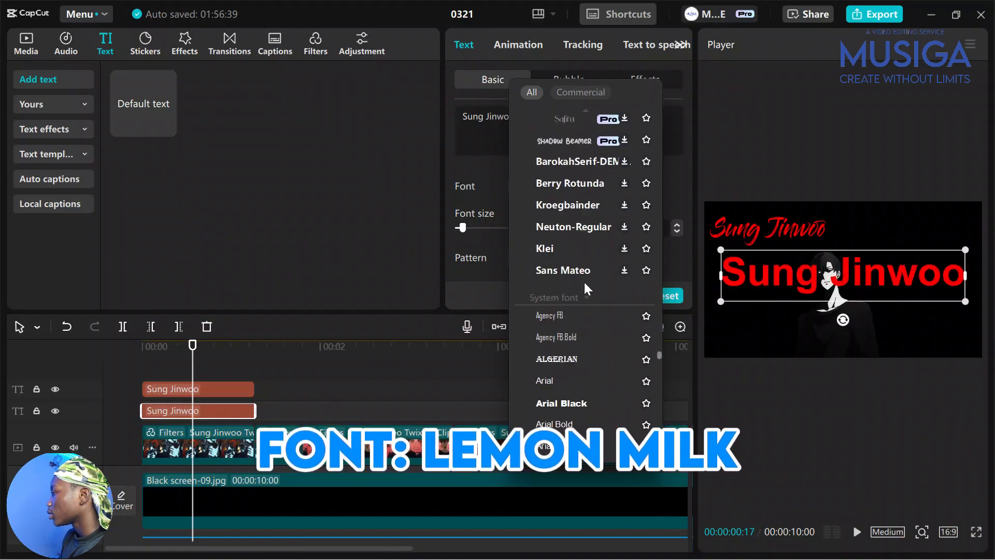
{"action": "scroll", "coordinate": [584, 284], "scroll_direction": "down", "scroll_amount": 12}
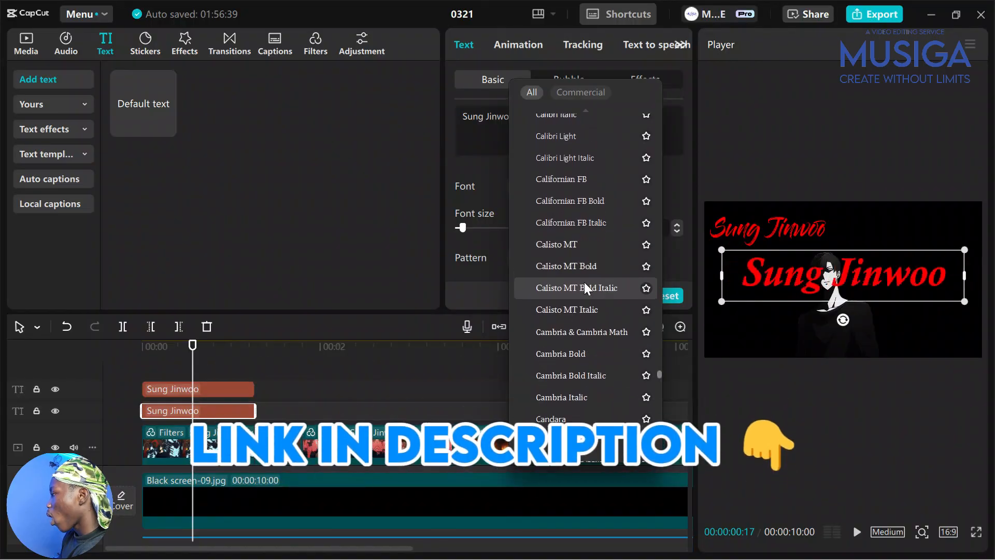
{"action": "scroll", "coordinate": [585, 286], "scroll_direction": "down", "scroll_amount": 6}
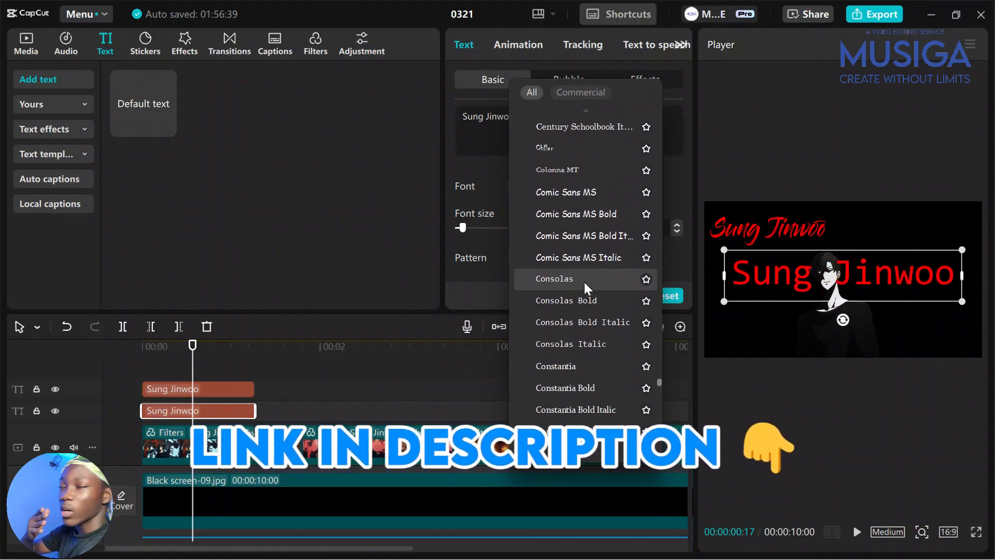
{"action": "scroll", "coordinate": [584, 285], "scroll_direction": "down", "scroll_amount": 20}
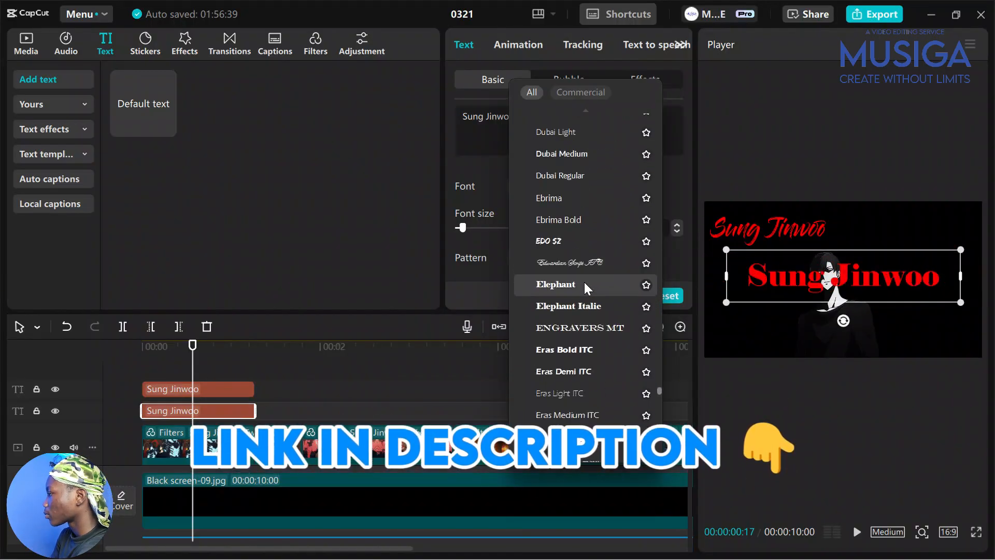
{"action": "scroll", "coordinate": [585, 282], "scroll_direction": "down", "scroll_amount": 20}
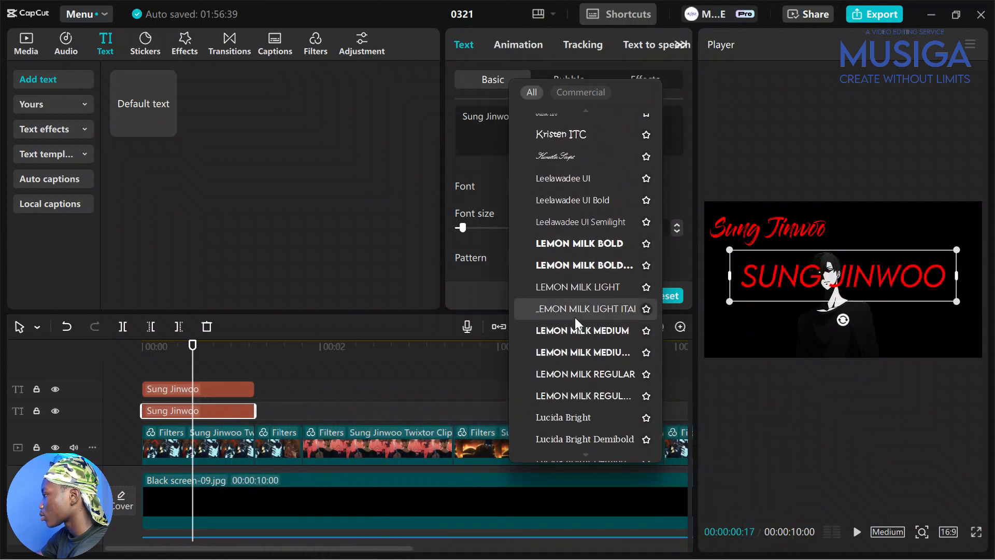
{"action": "left_click", "coordinate": [577, 286]}
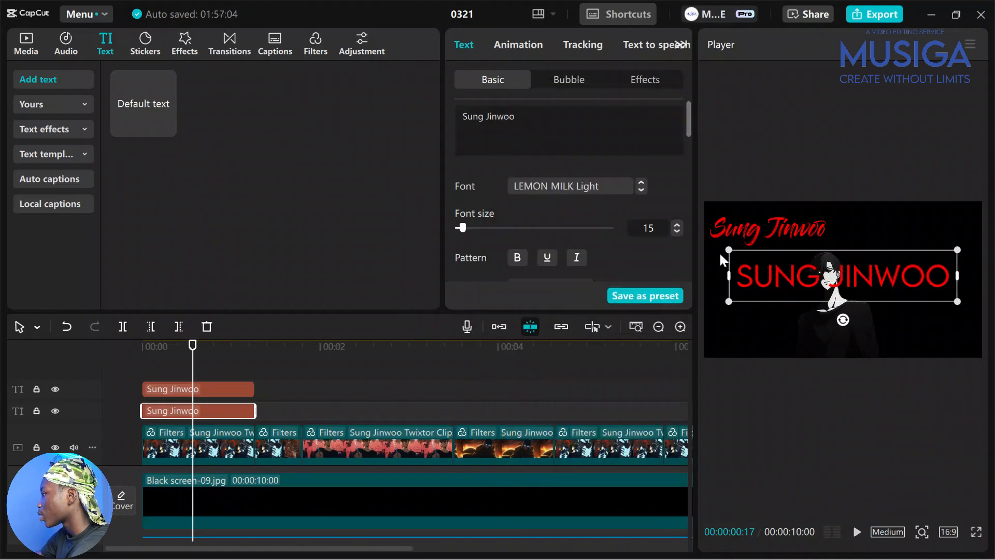
Step: Shrink the LEMON MILK Light text, place it directly beneath the red script title, and set its colour to white (FFFFFF)
{"action": "left_click_drag", "start_coordinate": [730, 253], "coordinate": [787, 263]}
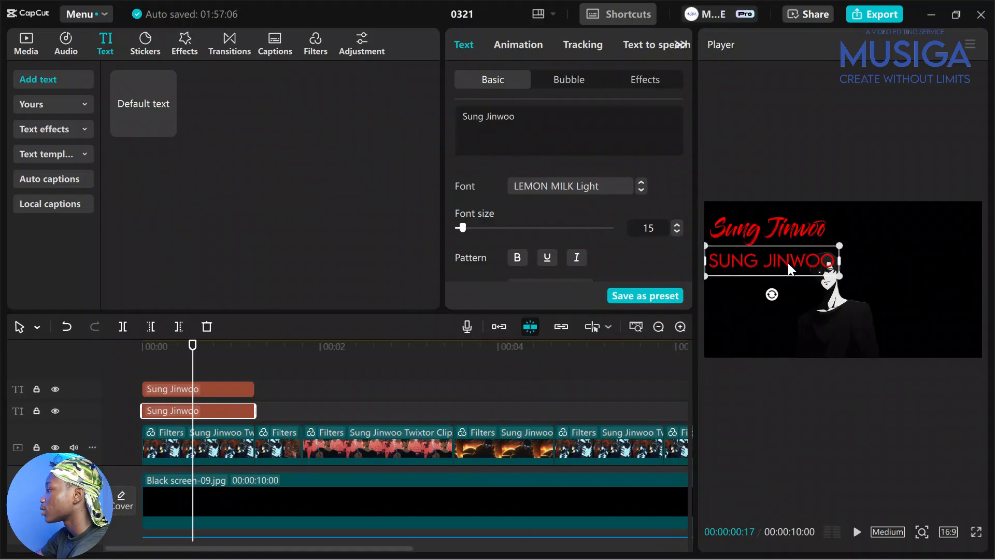
{"action": "scroll", "coordinate": [619, 206], "scroll_direction": "down", "scroll_amount": 3}
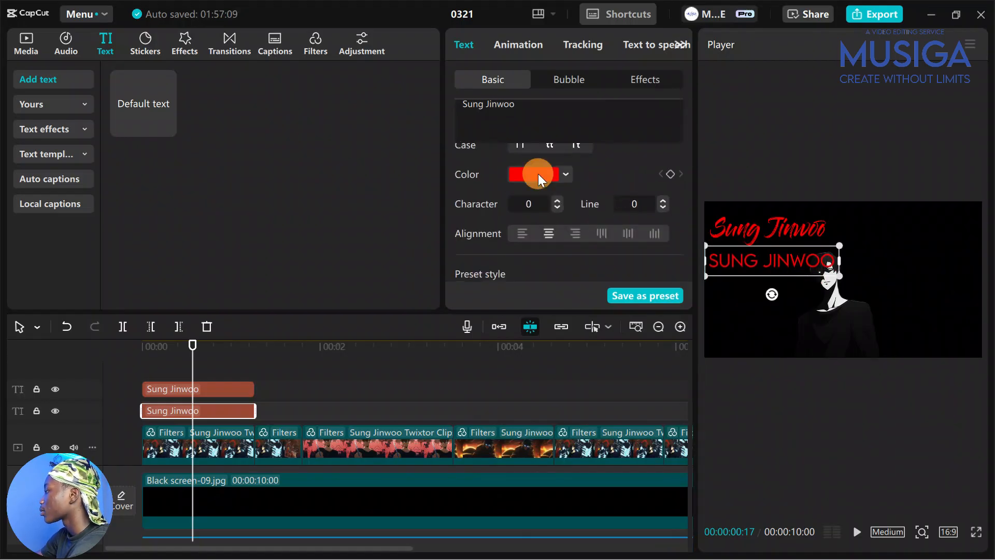
{"action": "left_click", "coordinate": [538, 174]}
{"action": "left_click_drag", "start_coordinate": [545, 259], "coordinate": [424, 169]}
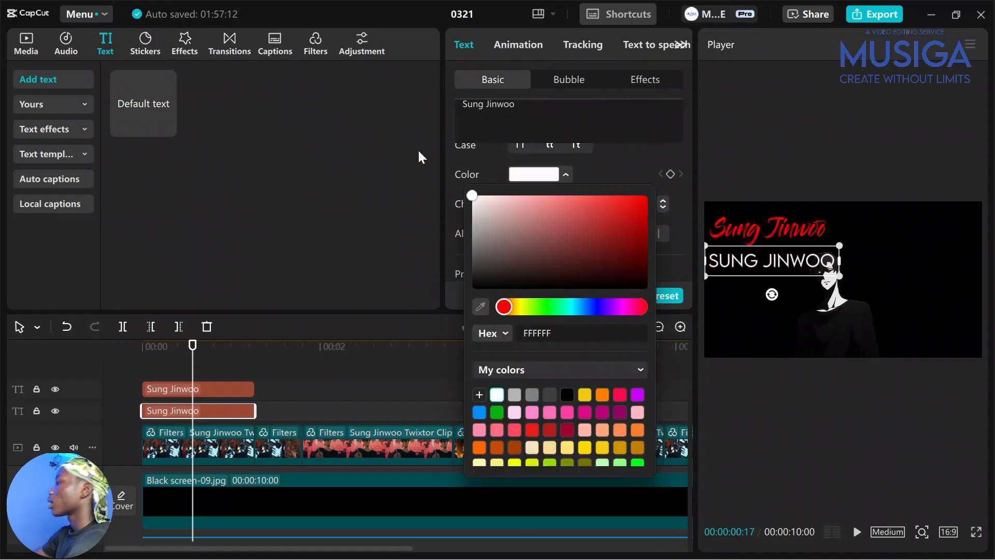
{"action": "left_click_drag", "start_coordinate": [248, 363], "coordinate": [187, 374]}
{"action": "left_click", "coordinate": [195, 410]}
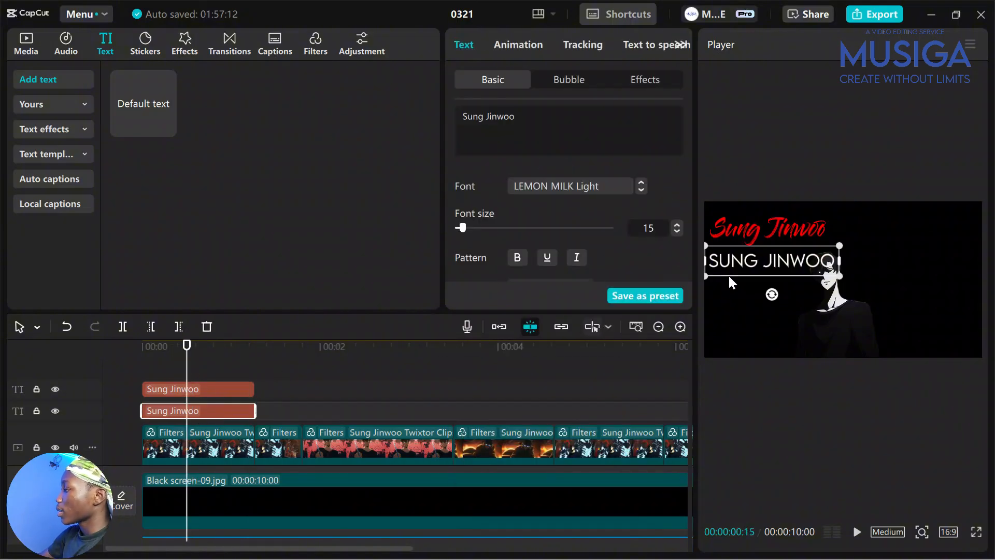
{"action": "left_click", "coordinate": [739, 257]}
{"action": "left_click_drag", "start_coordinate": [739, 257], "coordinate": [737, 259]}
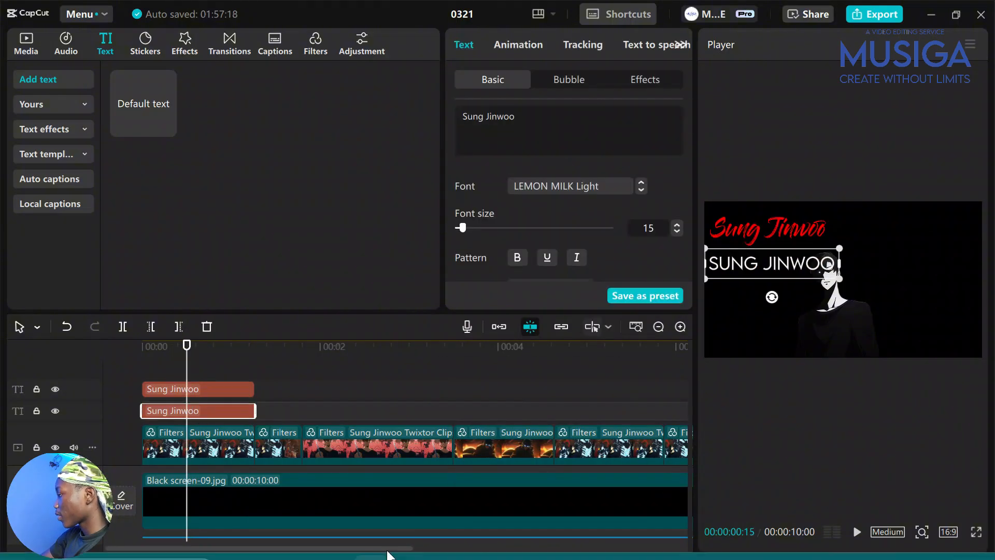
Step: Switch to the browser and search the web for Sung Jinwoo in a new tab
{"action": "left_click", "coordinate": [342, 552]}
{"action": "key", "text": "ctrl+t"}
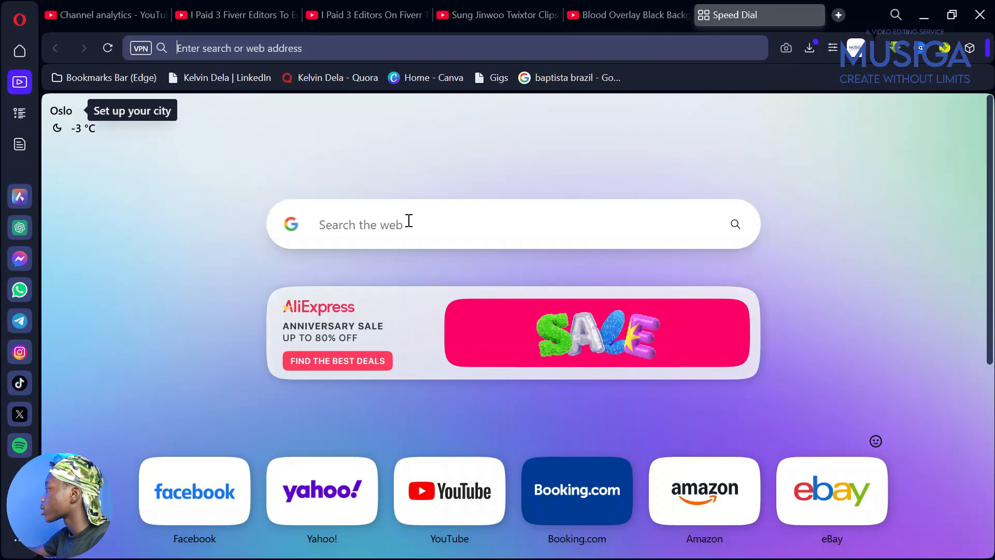
{"action": "left_click", "coordinate": [386, 226]}
{"action": "type", "text": "Sung Jinwoo"}
{"action": "key", "text": "Return"}
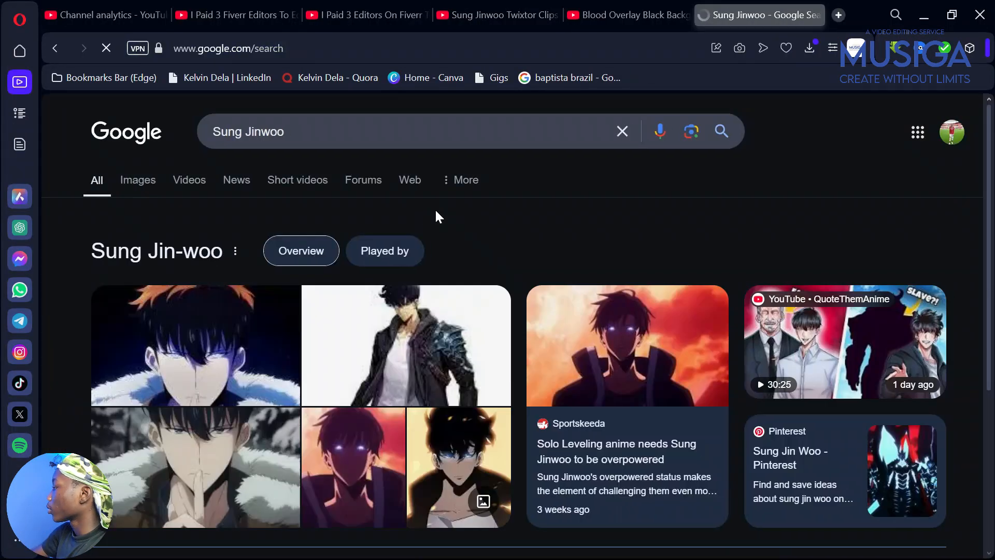
Step: Copy the full Sung Jinwoo description from the About section of the search results
{"action": "scroll", "coordinate": [461, 386], "scroll_direction": "down", "scroll_amount": 2}
{"action": "scroll", "coordinate": [460, 386], "scroll_direction": "down", "scroll_amount": 5}
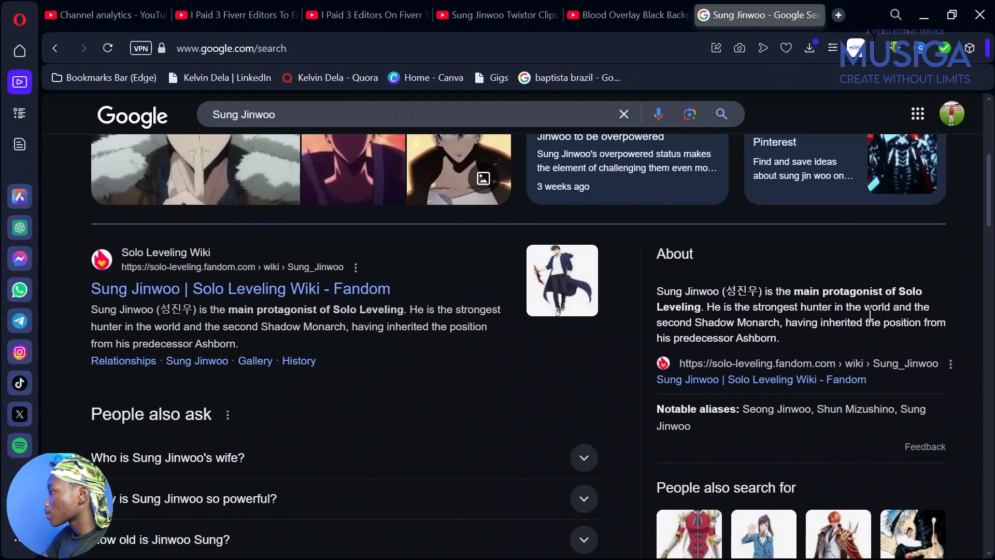
{"action": "scroll", "coordinate": [808, 311], "scroll_direction": "down", "scroll_amount": 1}
{"action": "scroll", "coordinate": [573, 382], "scroll_direction": "down", "scroll_amount": 2}
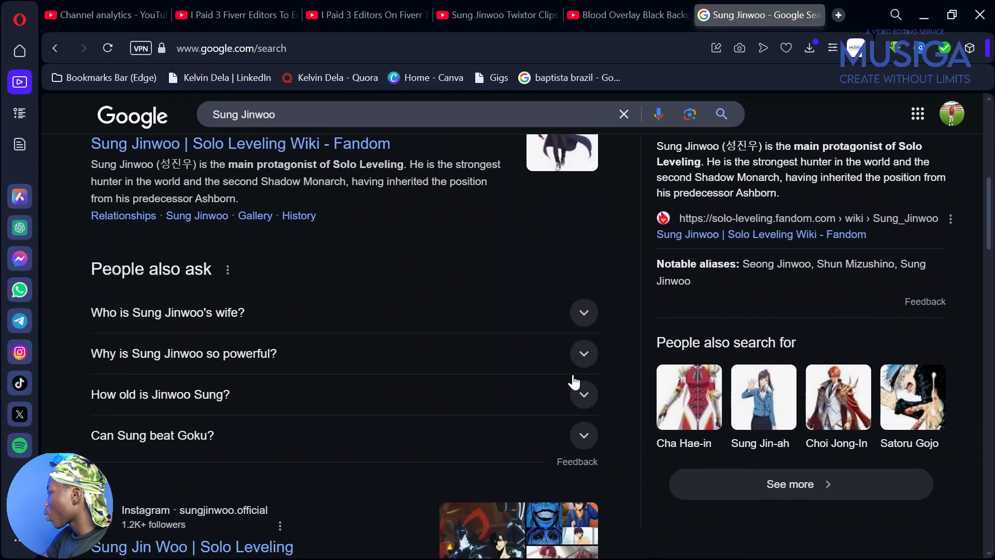
{"action": "scroll", "coordinate": [583, 355], "scroll_direction": "up", "scroll_amount": 2}
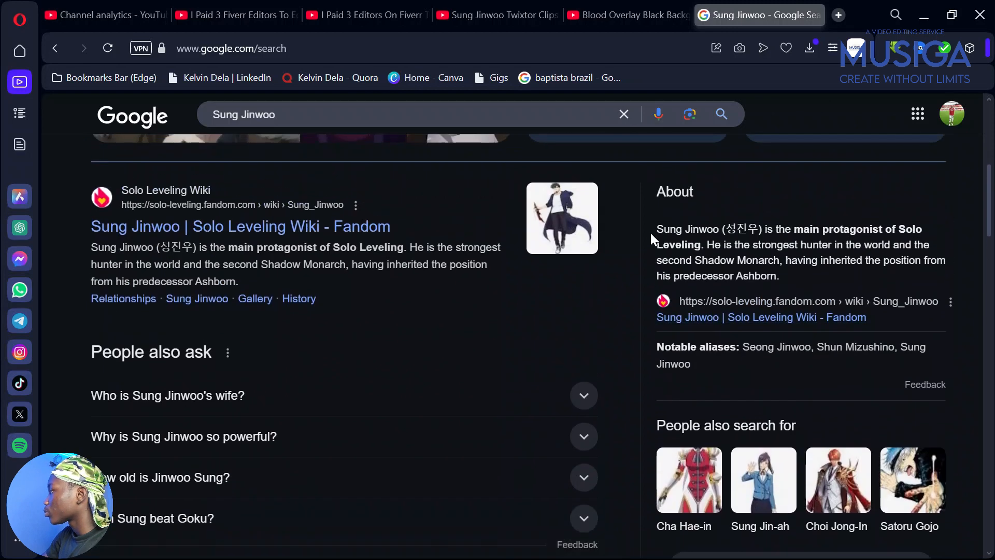
{"action": "left_click_drag", "start_coordinate": [650, 232], "coordinate": [802, 270]}
{"action": "key", "text": "ctrl+c"}
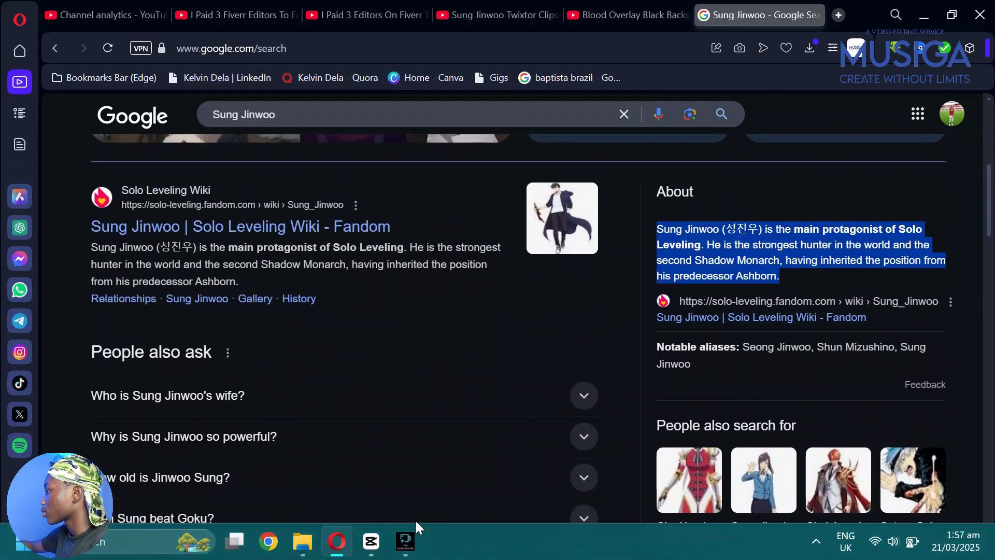
Step: Switch back to CapCut and replace the white text's content with the copied Sung Jinwoo description
{"action": "left_click", "coordinate": [371, 541]}
{"action": "left_click", "coordinate": [591, 151]}
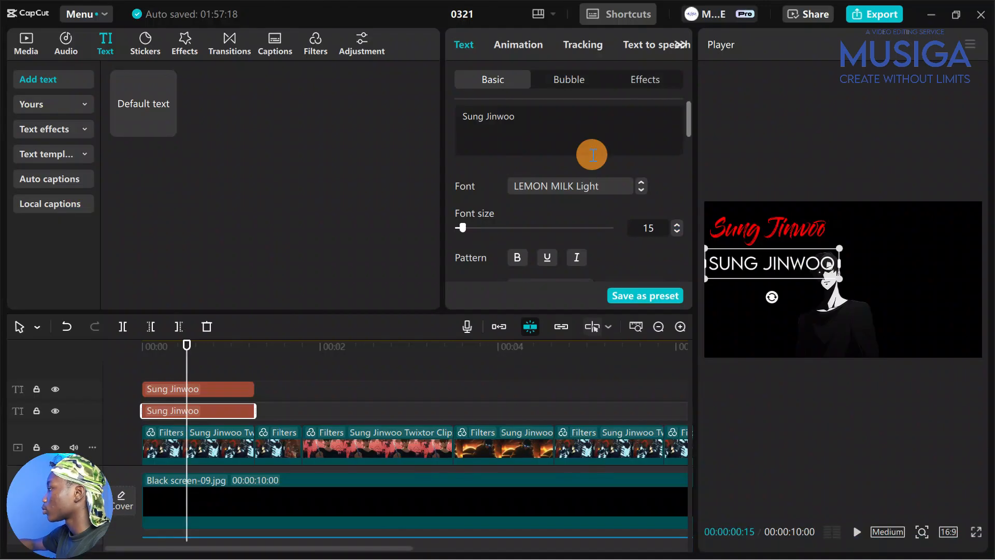
{"action": "key", "text": "ctrl+v"}
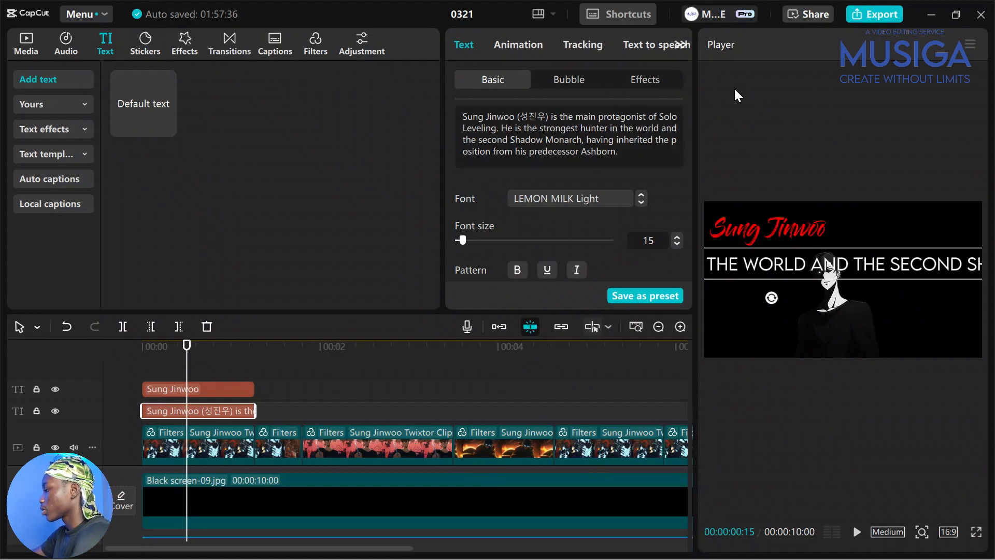
Step: Break the description into seven lines, after "is the", "Solo", "strongest", "and the", "Monarch," and "position"
{"action": "key", "text": "Return"}
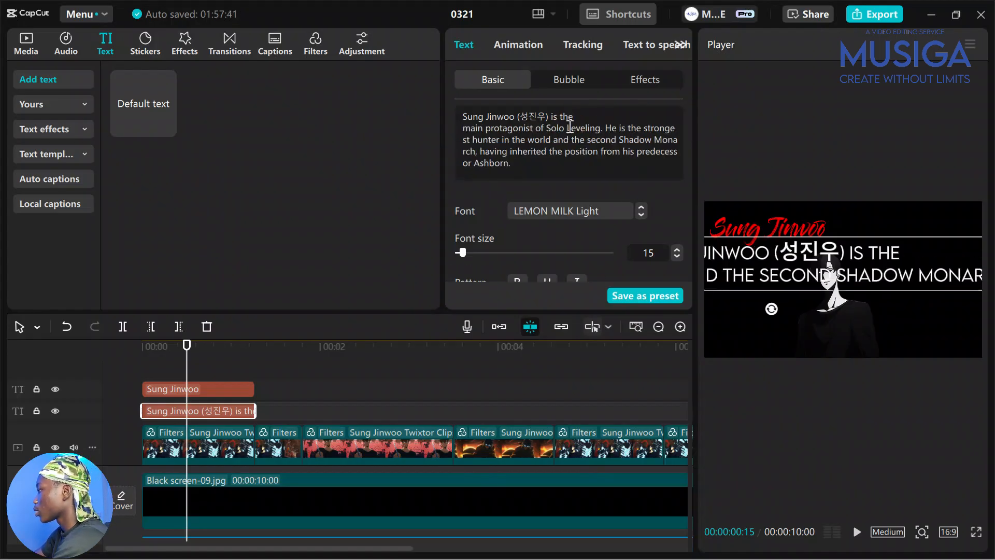
{"action": "left_click", "coordinate": [568, 127]}
{"action": "key", "text": "Return"}
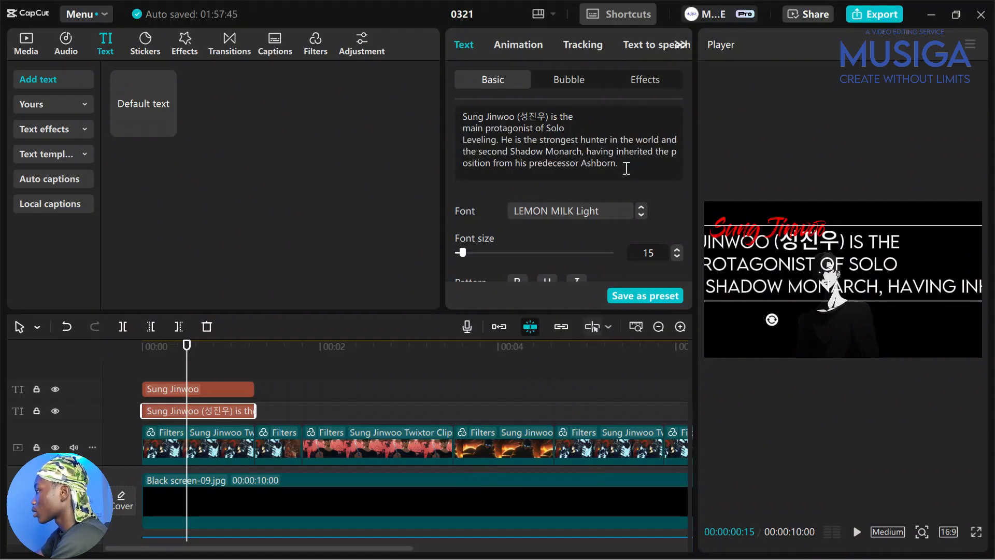
{"action": "key", "text": "Return"}
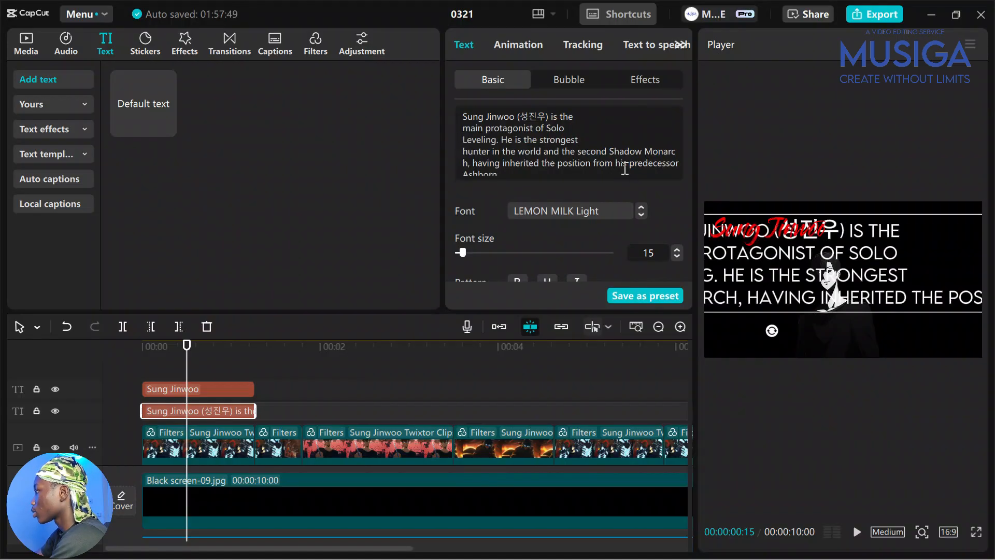
{"action": "left_click", "coordinate": [578, 151]}
{"action": "key", "text": "Return"}
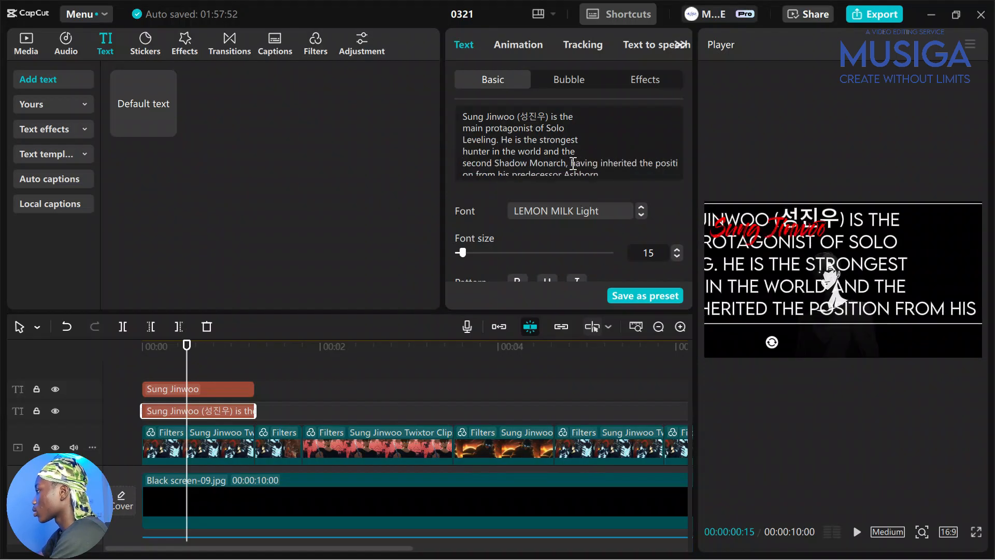
{"action": "left_click", "coordinate": [572, 164]}
{"action": "key", "text": "Return"}
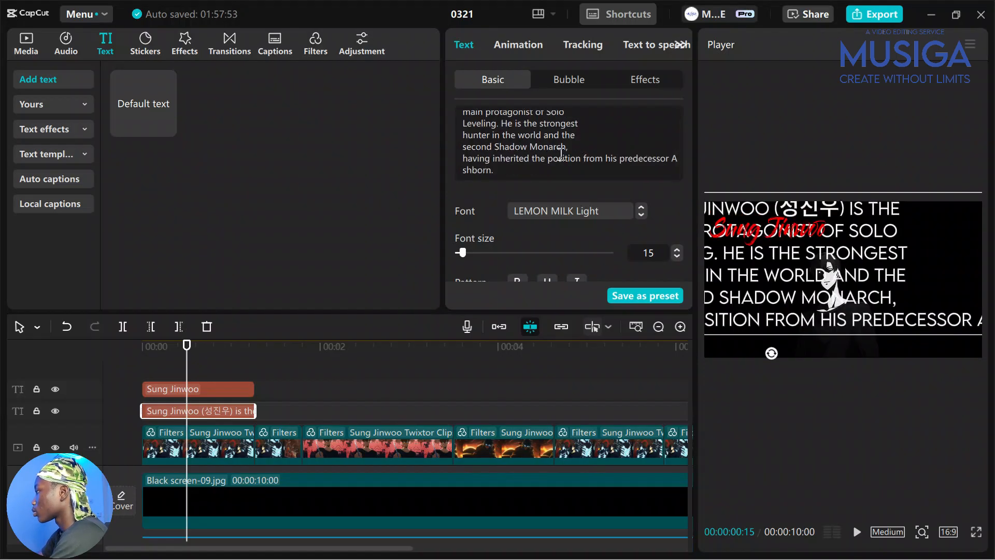
{"action": "left_click", "coordinate": [584, 159]}
{"action": "key", "text": "Return"}
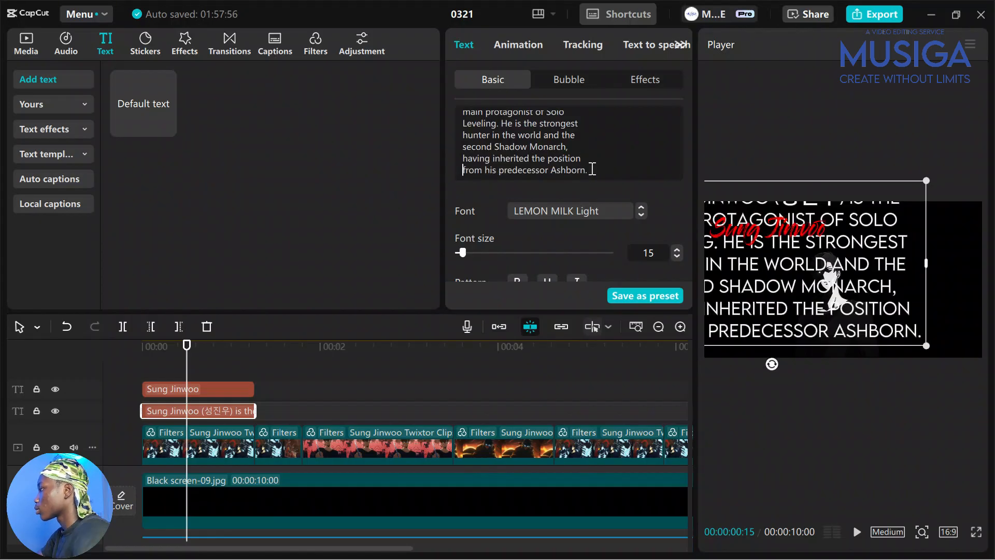
Step: Shrink the description block, left-align its lines, and position it beneath the red script title along the frame's left edge
{"action": "left_click_drag", "start_coordinate": [793, 260], "coordinate": [842, 276]}
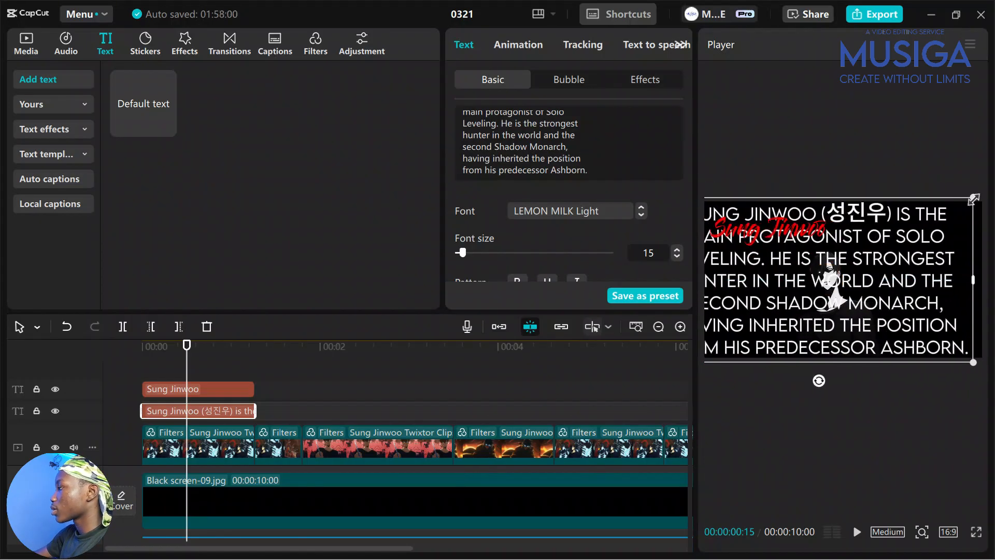
{"action": "left_click_drag", "start_coordinate": [974, 198], "coordinate": [898, 238]}
{"action": "left_click_drag", "start_coordinate": [851, 285], "coordinate": [822, 284]}
{"action": "scroll", "coordinate": [555, 237], "scroll_direction": "down", "scroll_amount": 5}
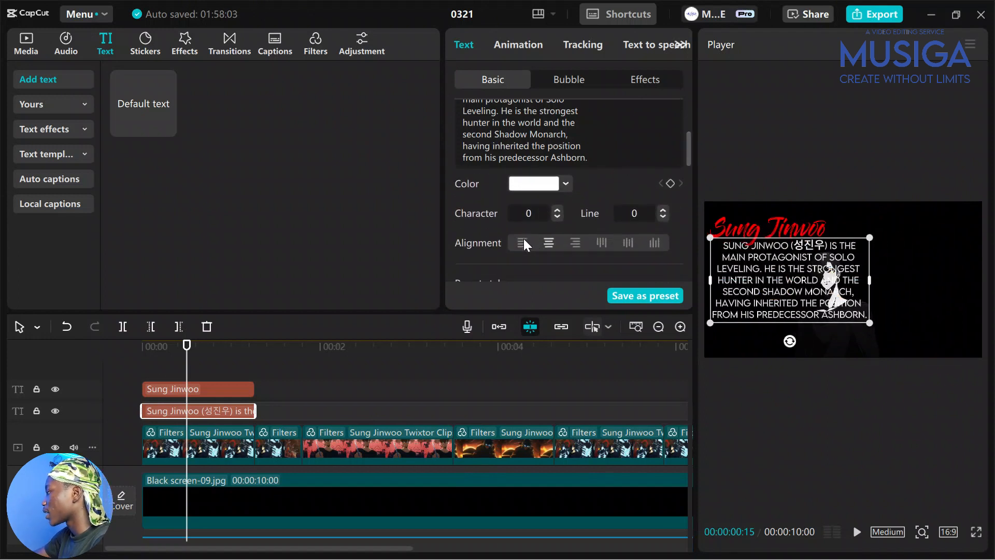
{"action": "left_click", "coordinate": [522, 242]}
{"action": "left_click_drag", "start_coordinate": [754, 307], "coordinate": [745, 311]}
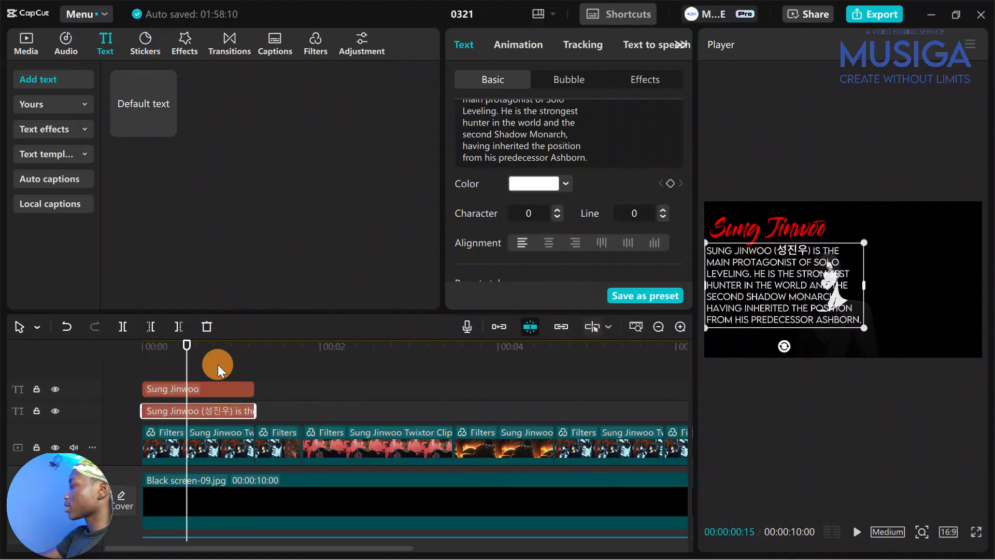
Step: Nudge the description slightly lower and apply the Typewriter In animation to it
{"action": "left_click_drag", "start_coordinate": [217, 364], "coordinate": [107, 365]}
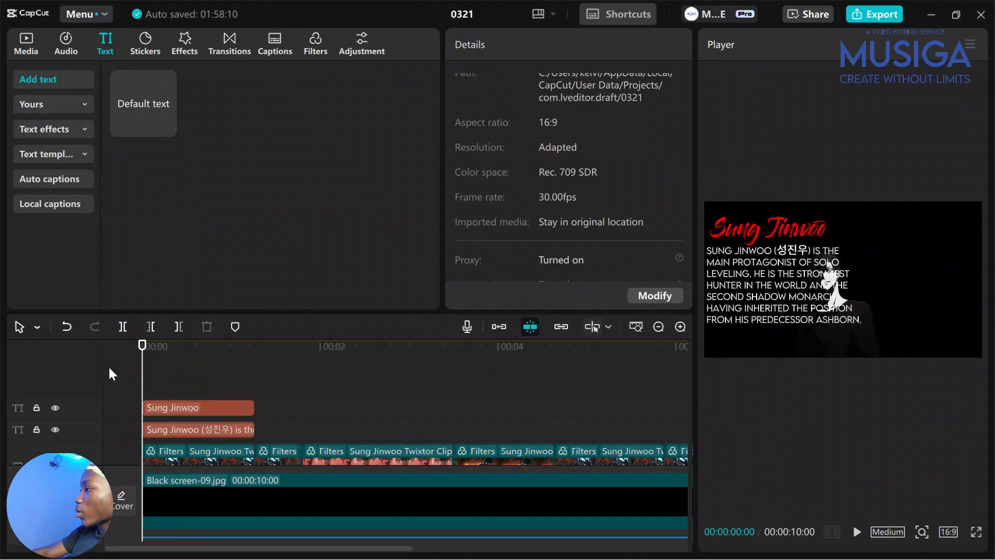
{"action": "scroll", "coordinate": [197, 404], "scroll_direction": "down", "scroll_amount": 1}
{"action": "left_click", "coordinate": [750, 311]}
{"action": "left_click_drag", "start_coordinate": [749, 311], "coordinate": [749, 314]}
{"action": "left_click", "coordinate": [552, 52]}
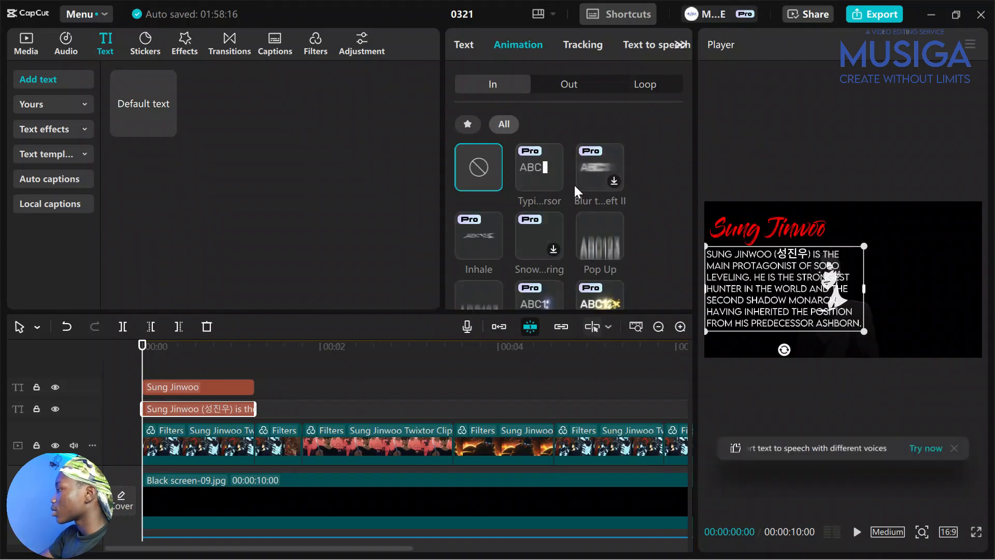
{"action": "scroll", "coordinate": [570, 197], "scroll_direction": "down", "scroll_amount": 2}
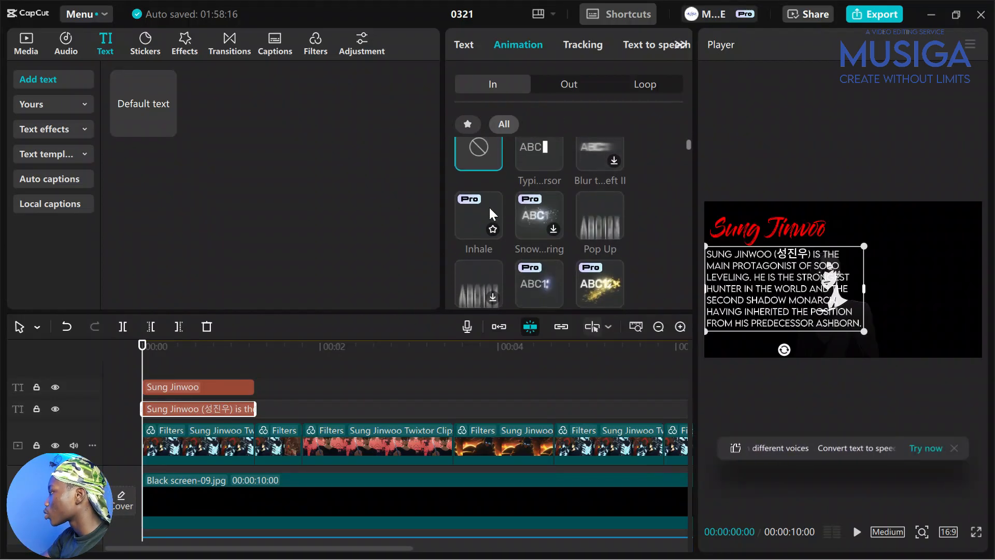
{"action": "scroll", "coordinate": [604, 202], "scroll_direction": "down", "scroll_amount": 3}
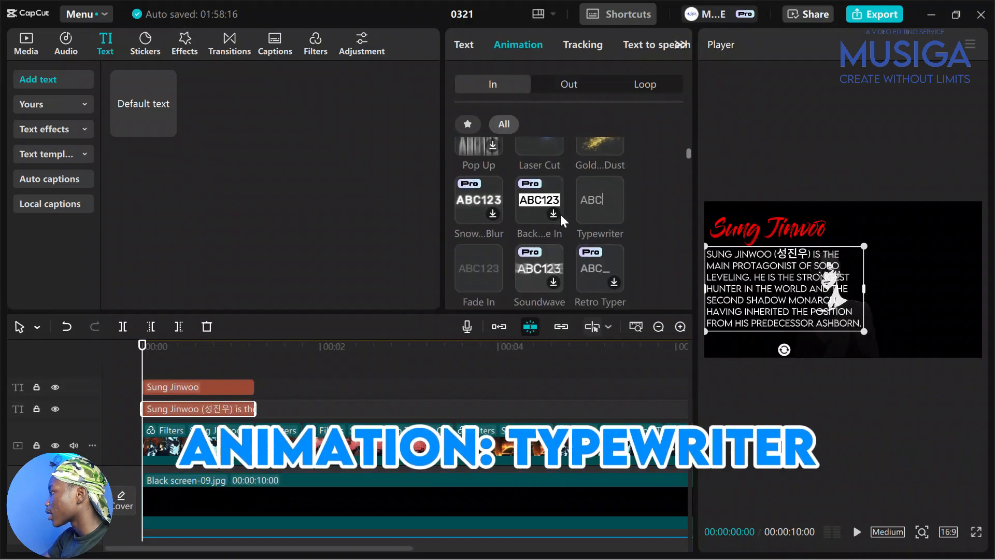
{"action": "left_click", "coordinate": [590, 191]}
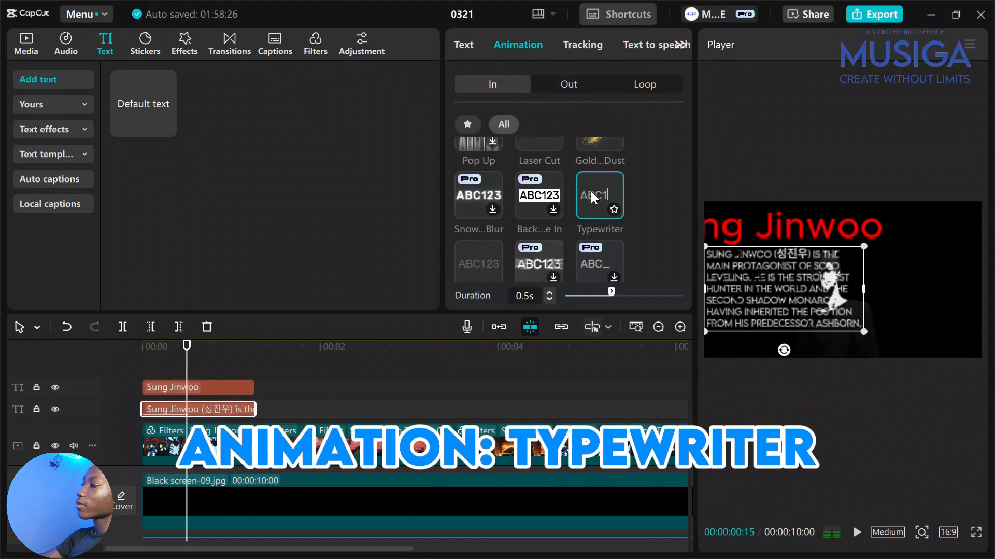
Step: Play back the opening text to check the Typewriter animation
{"action": "left_click", "coordinate": [176, 367]}
{"action": "left_click", "coordinate": [97, 364]}
{"action": "key", "text": "space"}
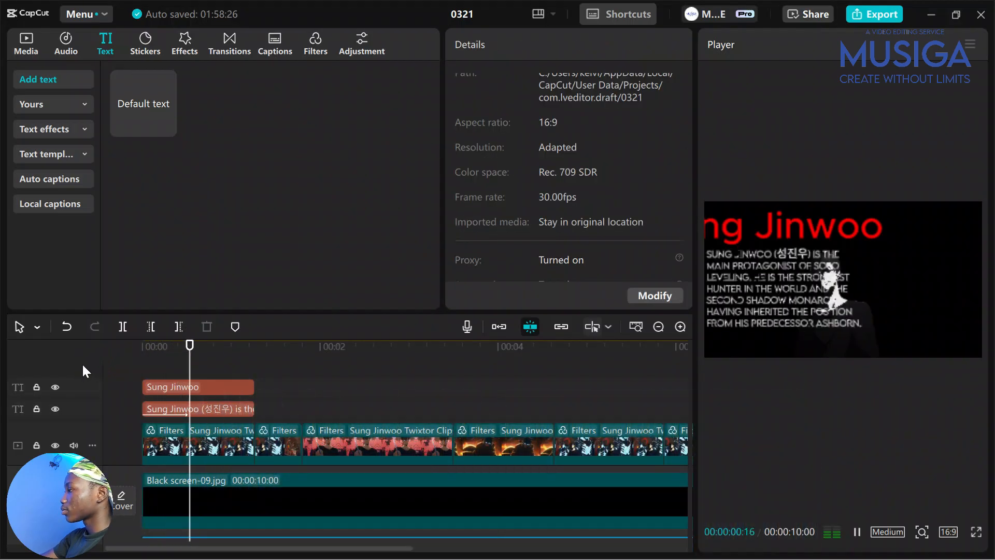
{"action": "key", "text": "space"}
Step: Set the font of the upper Sung Jinwoo title to Pintura
{"action": "left_click", "coordinate": [200, 410]}
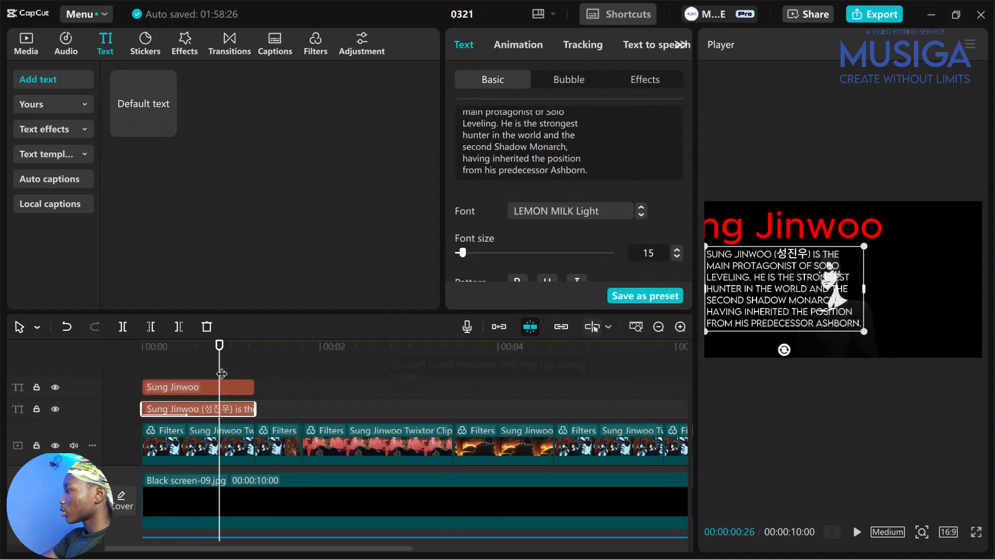
{"action": "left_click", "coordinate": [184, 384]}
{"action": "left_click", "coordinate": [200, 386]}
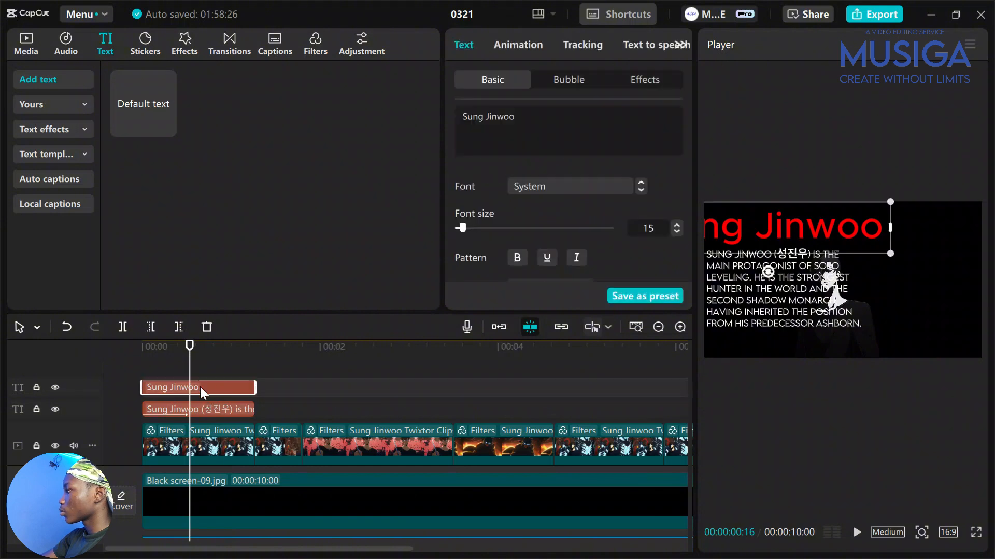
{"action": "left_click", "coordinate": [557, 187]}
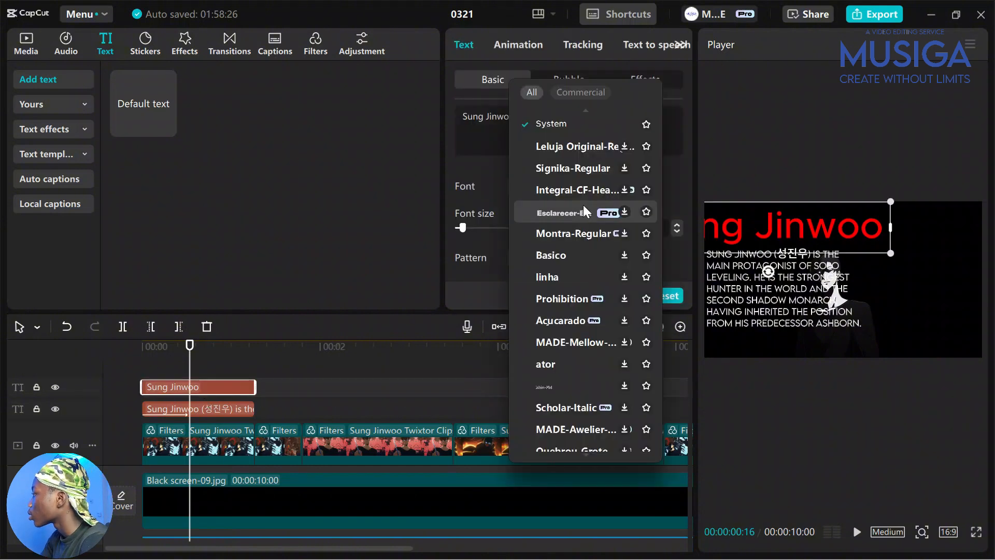
{"action": "left_click", "coordinate": [567, 163]}
{"action": "left_click", "coordinate": [568, 163]}
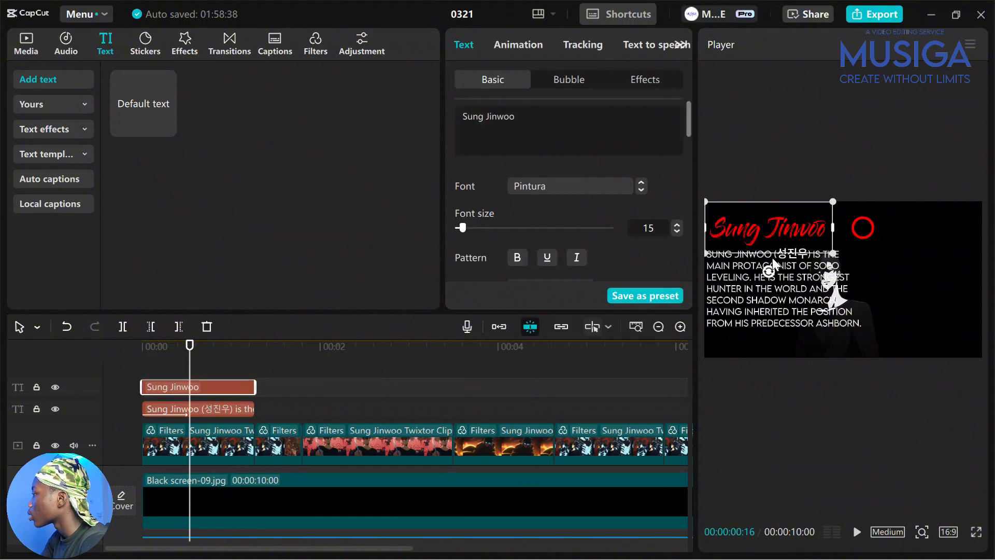
Step: Inspect the frame past the text clips and the stray mark beside the red title
{"action": "left_click_drag", "start_coordinate": [189, 345], "coordinate": [320, 385]}
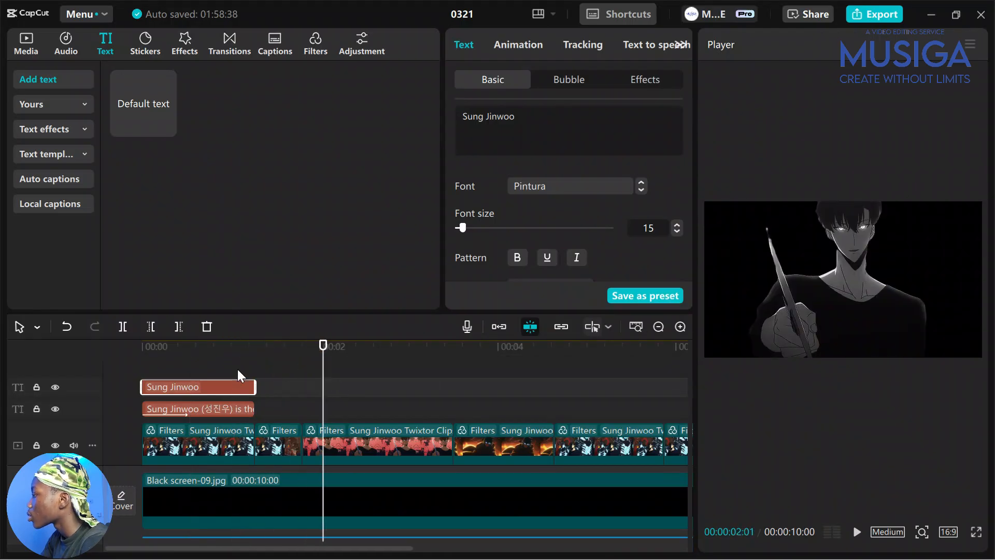
{"action": "left_click", "coordinate": [192, 360]}
{"action": "left_click", "coordinate": [199, 388]}
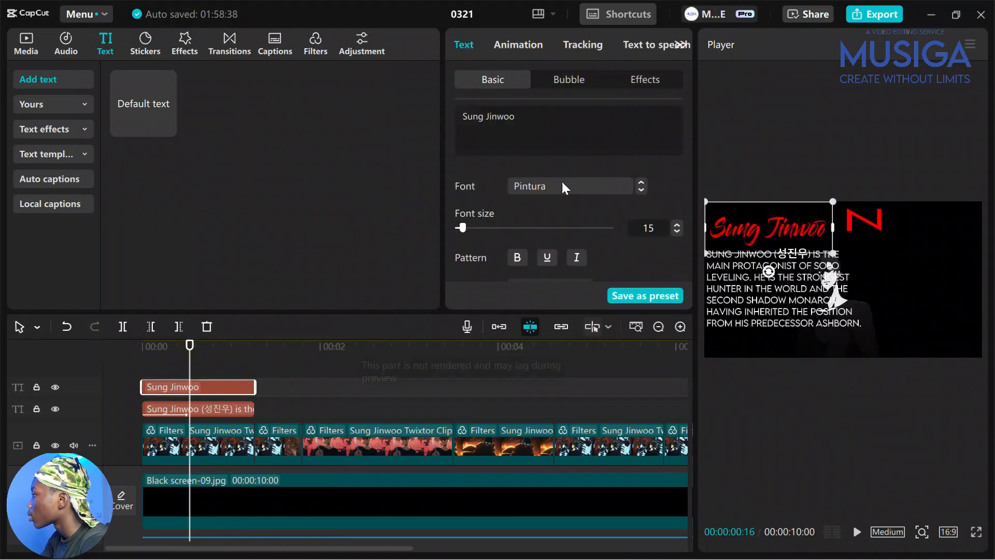
{"action": "left_click", "coordinate": [881, 217]}
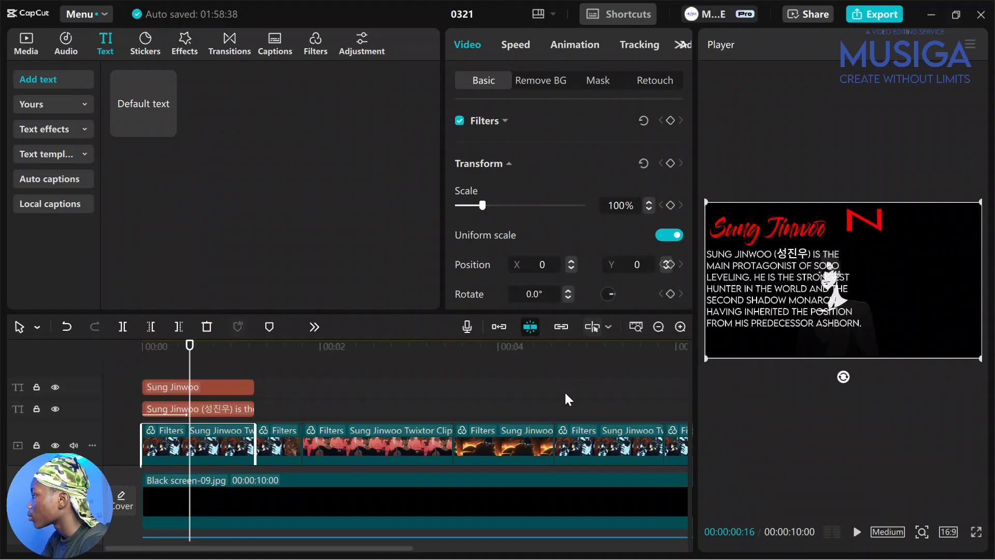
Step: Scrub through the opening clip to review the title, the description and the stray red mark
{"action": "key", "text": "space"}
{"action": "mouse_move", "coordinate": [207, 363]}
{"action": "left_mouse_down"}
{"action": "mouse_move", "coordinate": [98, 347]}
{"action": "mouse_move", "coordinate": [169, 364]}
{"action": "mouse_move", "coordinate": [215, 360]}
{"action": "left_mouse_up"}
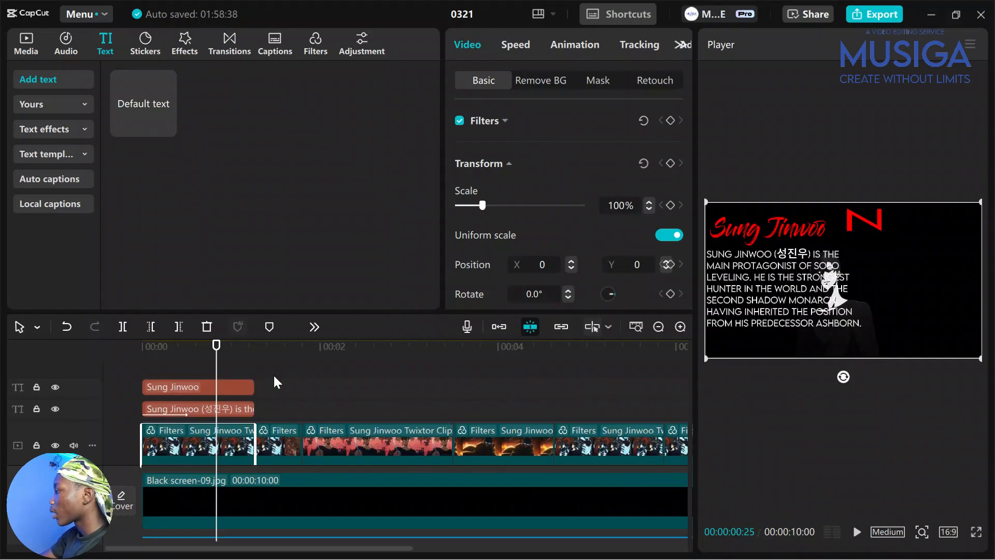
{"action": "left_click_drag", "start_coordinate": [272, 372], "coordinate": [178, 365]}
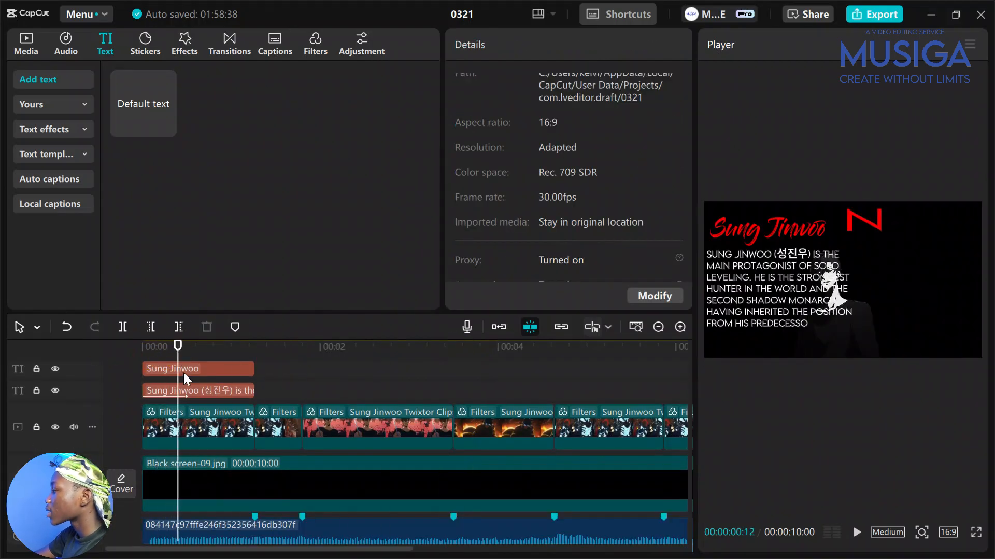
Step: Select the red Sung Jinwoo title and toggle its track's visibility off and on to check the stray mark's source
{"action": "left_click", "coordinate": [204, 387]}
{"action": "left_click", "coordinate": [246, 368]}
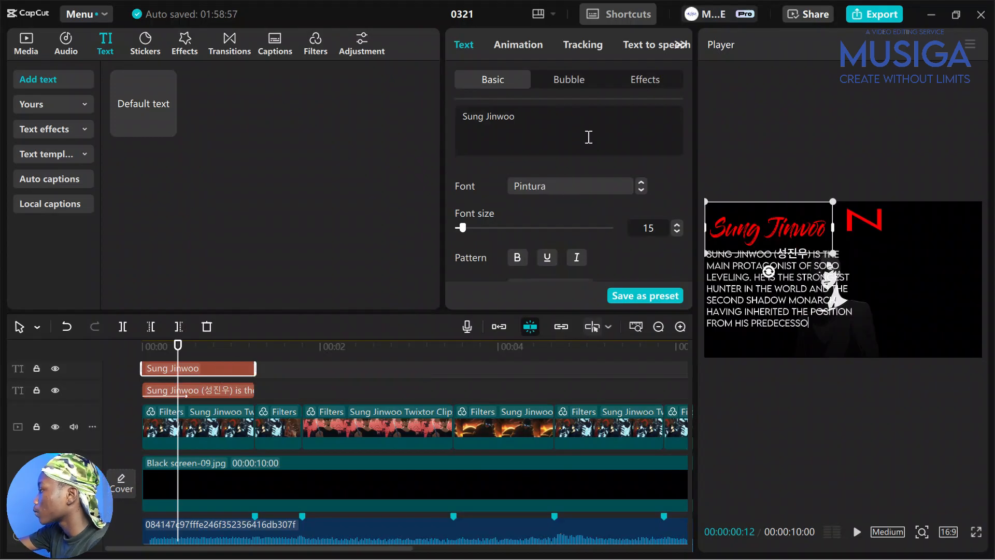
{"action": "left_click", "coordinate": [56, 368]}
{"action": "left_click", "coordinate": [56, 370]}
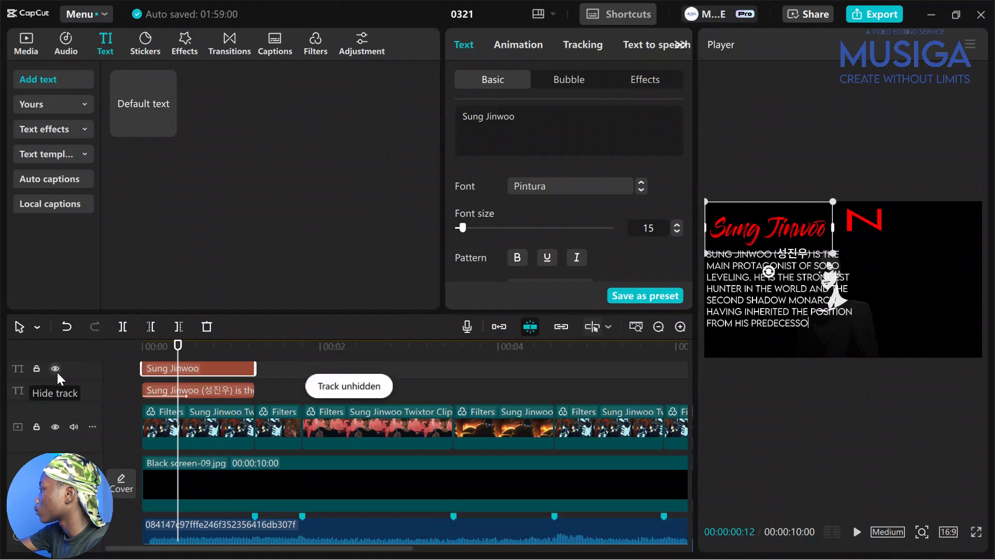
{"action": "mouse_move", "coordinate": [751, 230]}
{"action": "left_mouse_down"}
{"action": "mouse_move", "coordinate": [838, 229]}
{"action": "mouse_move", "coordinate": [909, 272]}
{"action": "mouse_move", "coordinate": [836, 254]}
{"action": "mouse_move", "coordinate": [819, 220]}
{"action": "left_mouse_up"}
Step: Clear the red title's text and open the clipboard history to re-enter Sung Jinwoo
{"action": "left_click", "coordinate": [539, 119]}
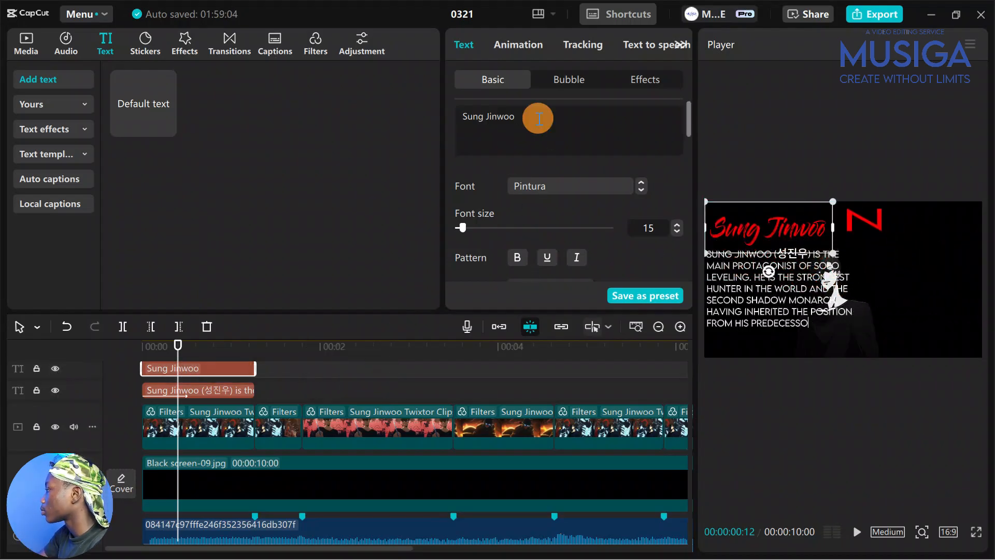
{"action": "key", "text": "ctrl+a"}
{"action": "key", "text": "super+c"}
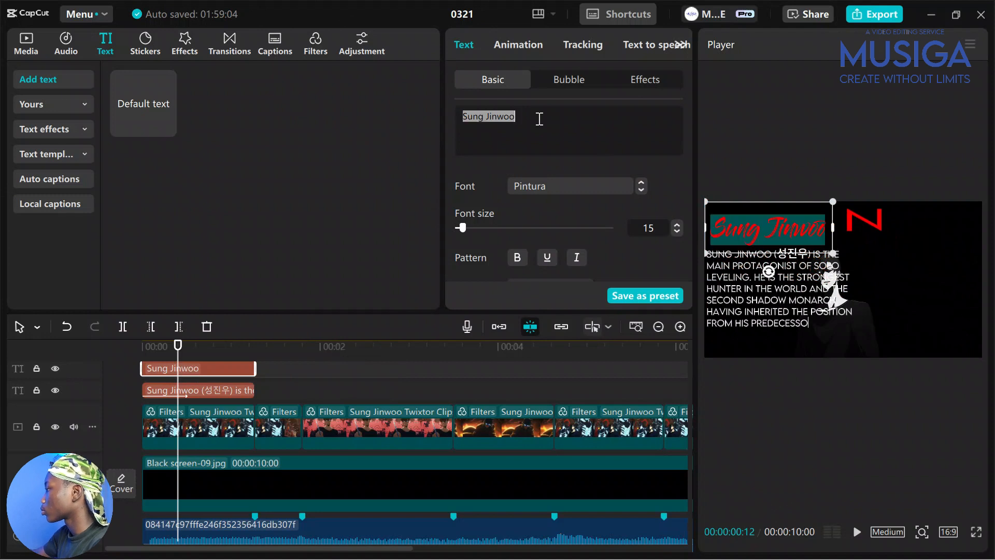
{"action": "type", "text": "f"}
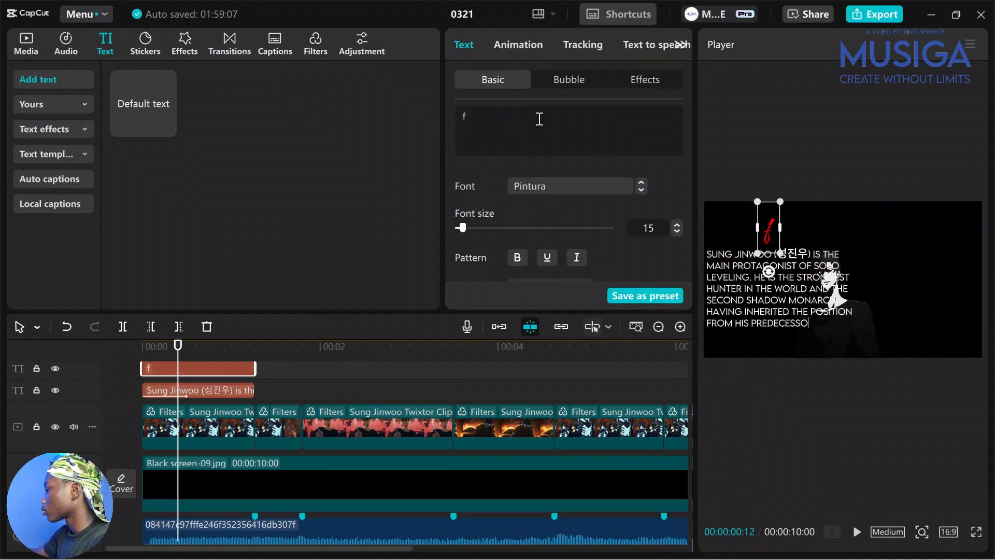
{"action": "key", "text": "BackSpace"}
{"action": "key", "text": "super+v"}
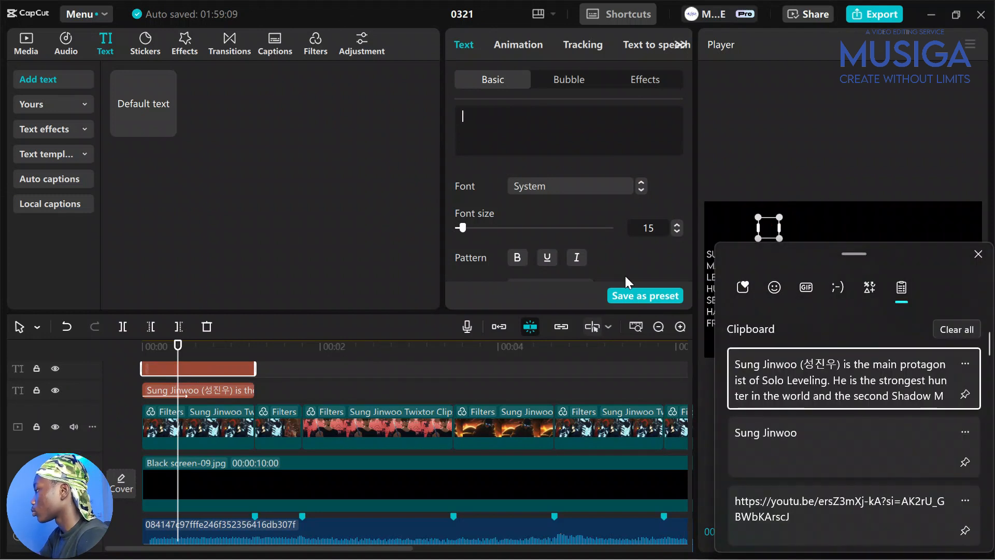
Step: Fill the title text with "Sung Jinwoo" from the clipboard history and play back the opening clip
{"action": "left_click", "coordinate": [786, 440]}
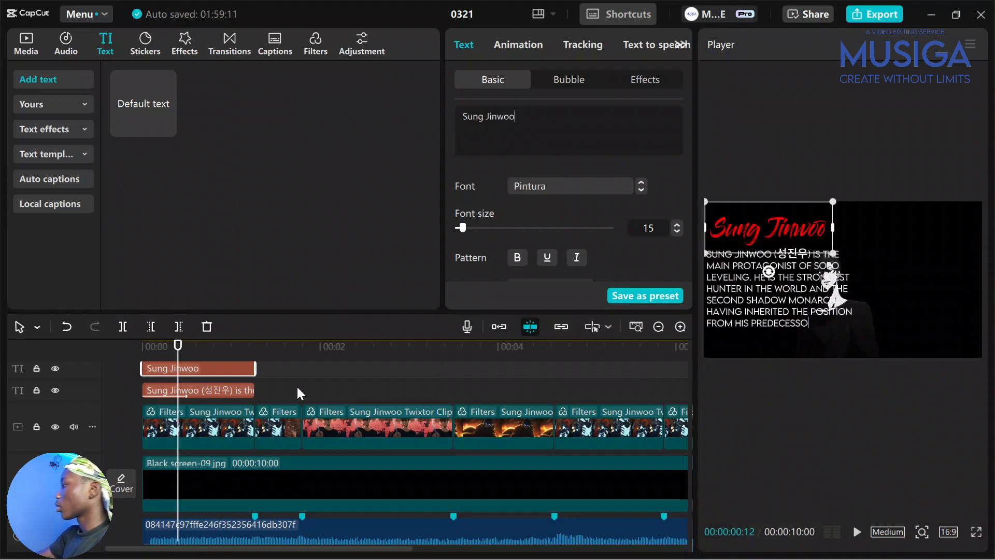
{"action": "left_click_drag", "start_coordinate": [216, 357], "coordinate": [106, 346]}
{"action": "left_click", "coordinate": [239, 373]}
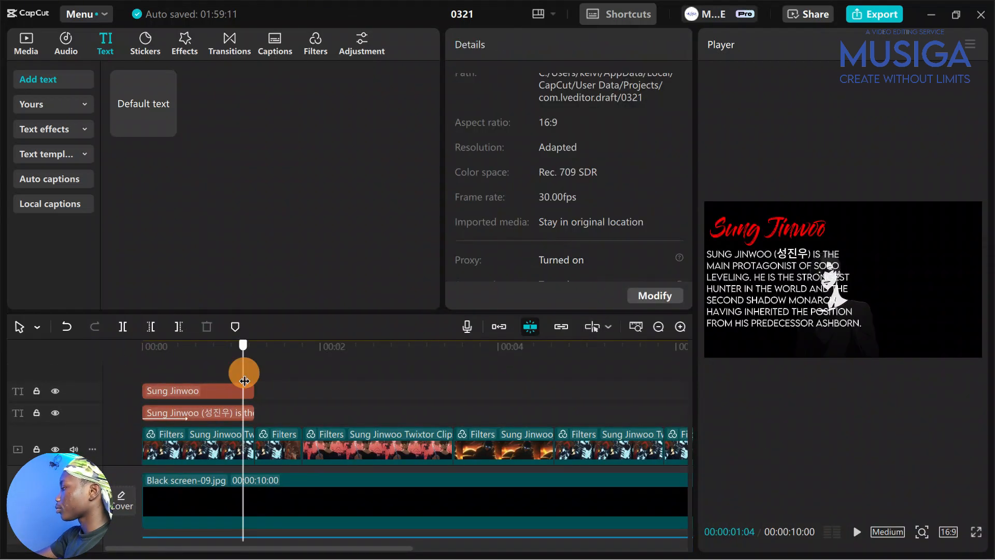
{"action": "key", "text": "space"}
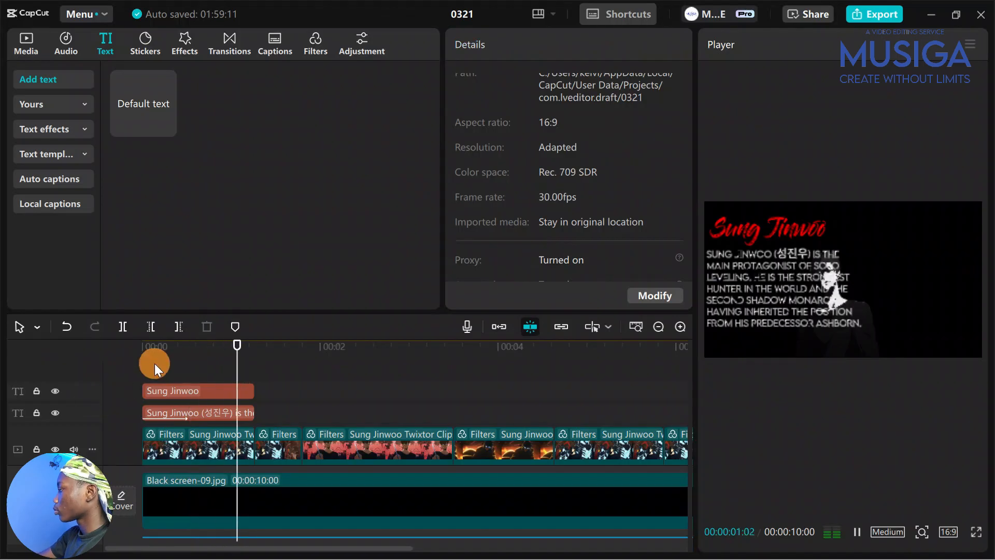
{"action": "left_click_drag", "start_coordinate": [155, 363], "coordinate": [97, 358]}
Step: Preview the 14-second reference video in the media library and return to scrubbing the project's opening text
{"action": "left_click", "coordinate": [17, 51]}
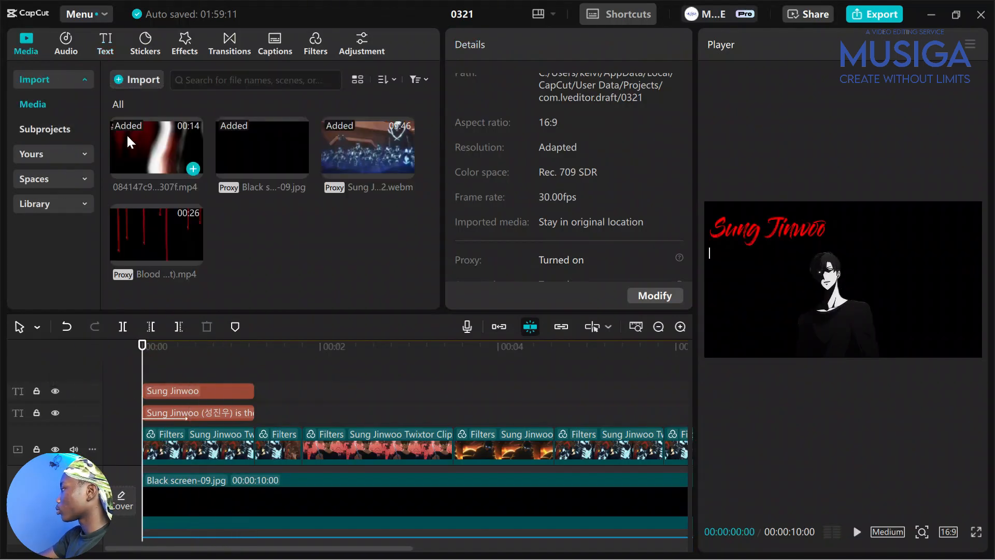
{"action": "left_click", "coordinate": [130, 133]}
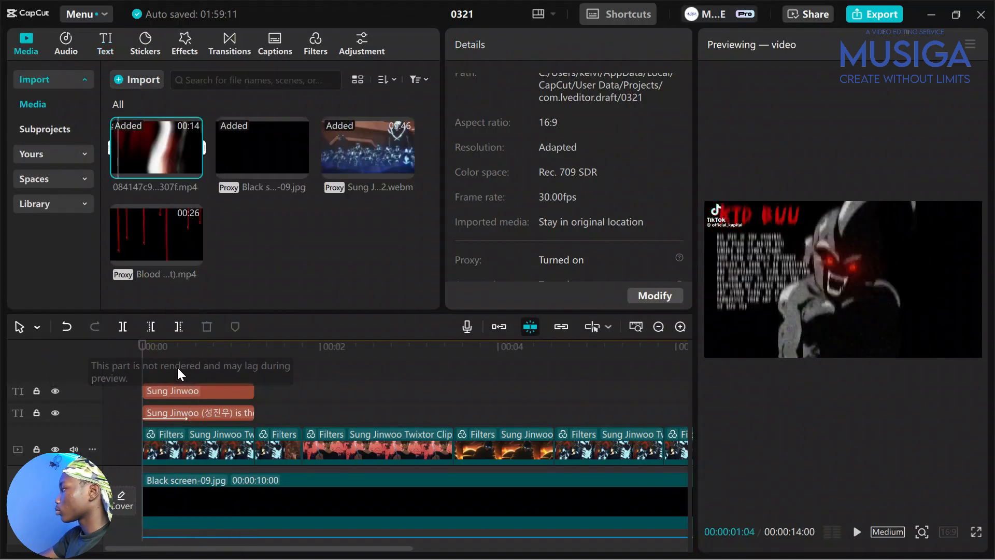
{"action": "left_click_drag", "start_coordinate": [175, 366], "coordinate": [217, 379]}
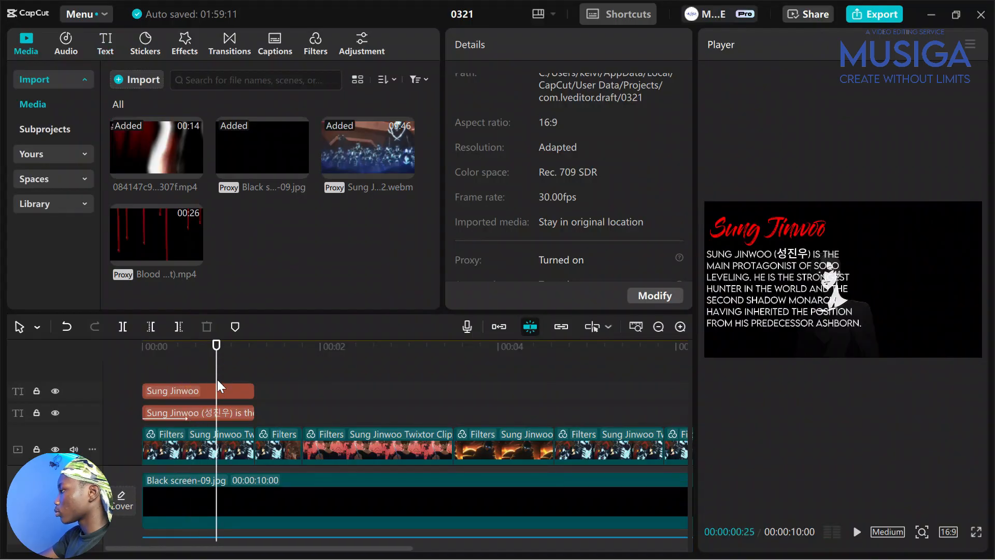
Step: Insert line breaks in the description text before "strongest", "and the" and "Ashborn."
{"action": "left_click", "coordinate": [221, 415]}
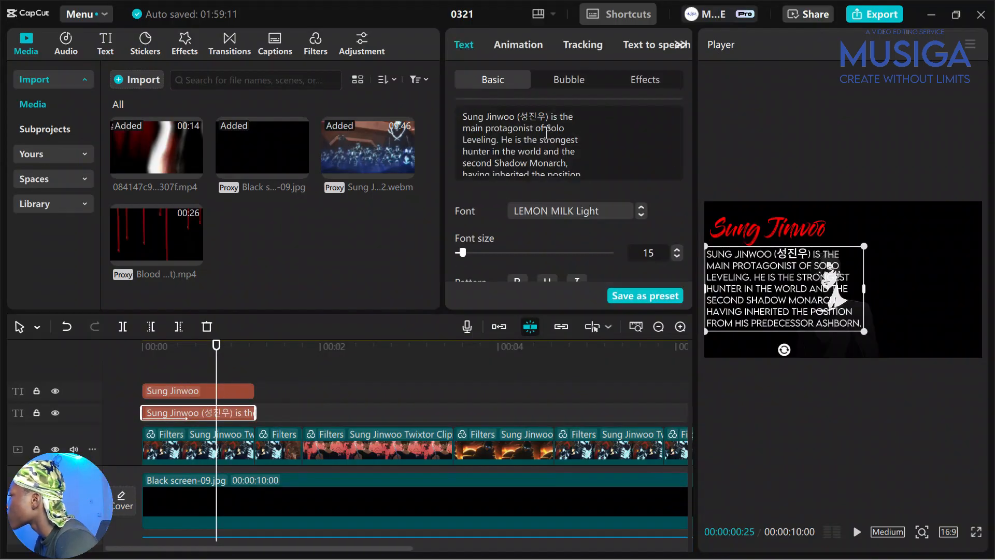
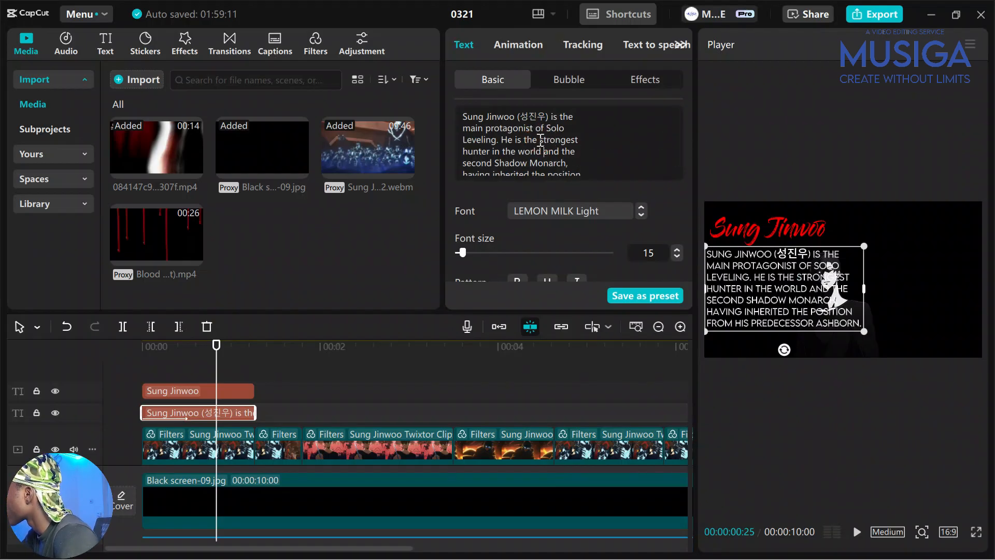
{"action": "key", "text": "Return"}
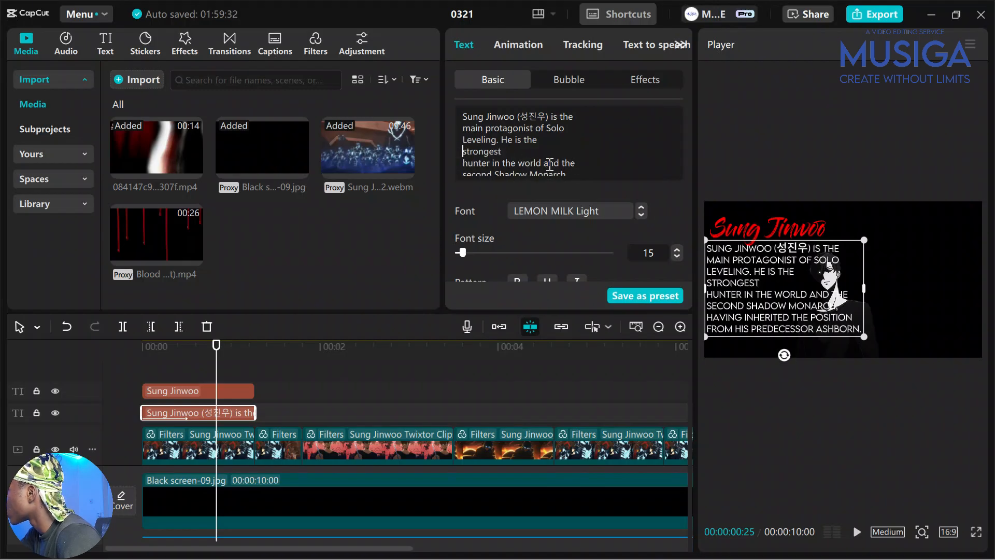
{"action": "left_click", "coordinate": [544, 164]}
{"action": "key", "text": "Return"}
{"action": "scroll", "coordinate": [545, 161], "scroll_direction": "down", "scroll_amount": 2}
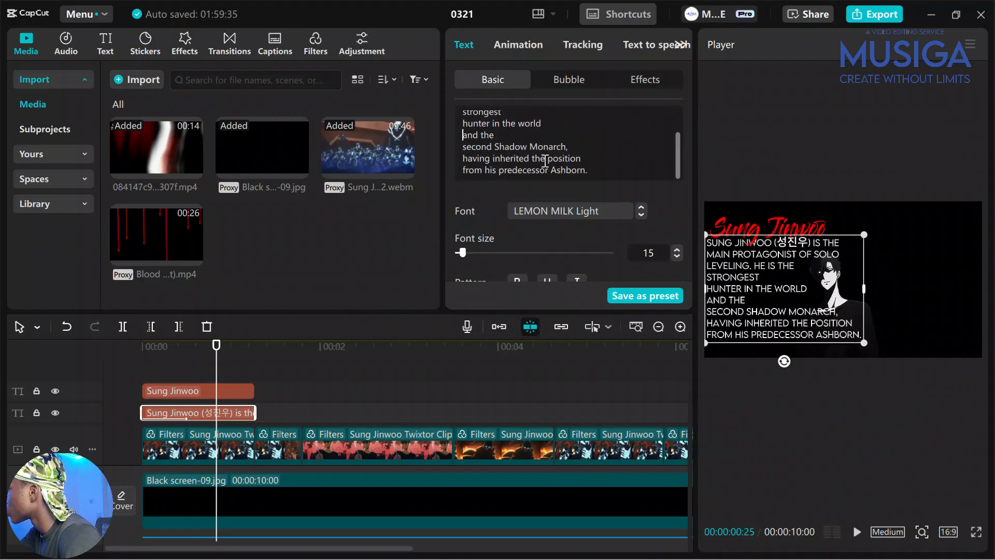
{"action": "key", "text": "Return"}
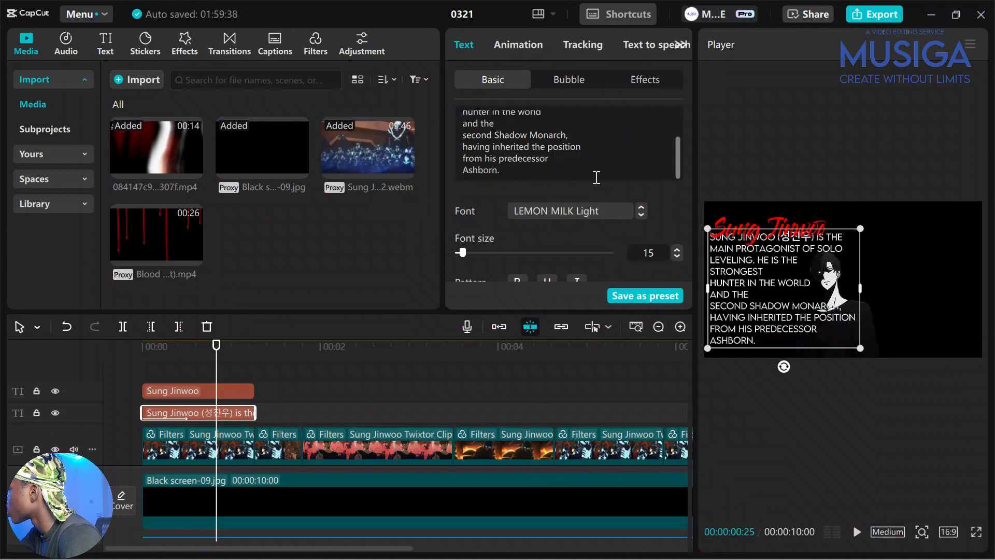
Step: Shift the description down to the frame's lower-left corner and raise the red "Sung Jinwoo" title above it
{"action": "left_click_drag", "start_coordinate": [767, 278], "coordinate": [762, 291]}
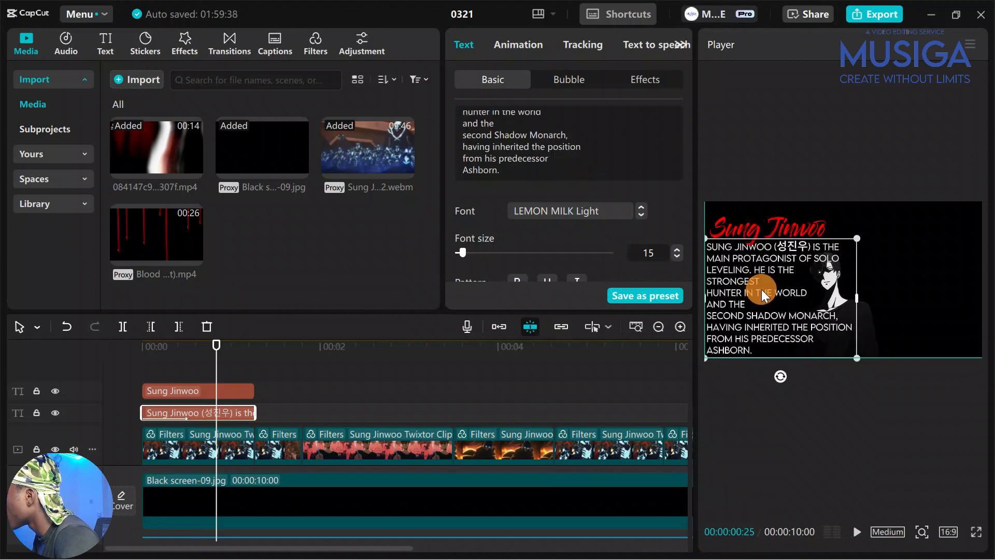
{"action": "left_click", "coordinate": [759, 229]}
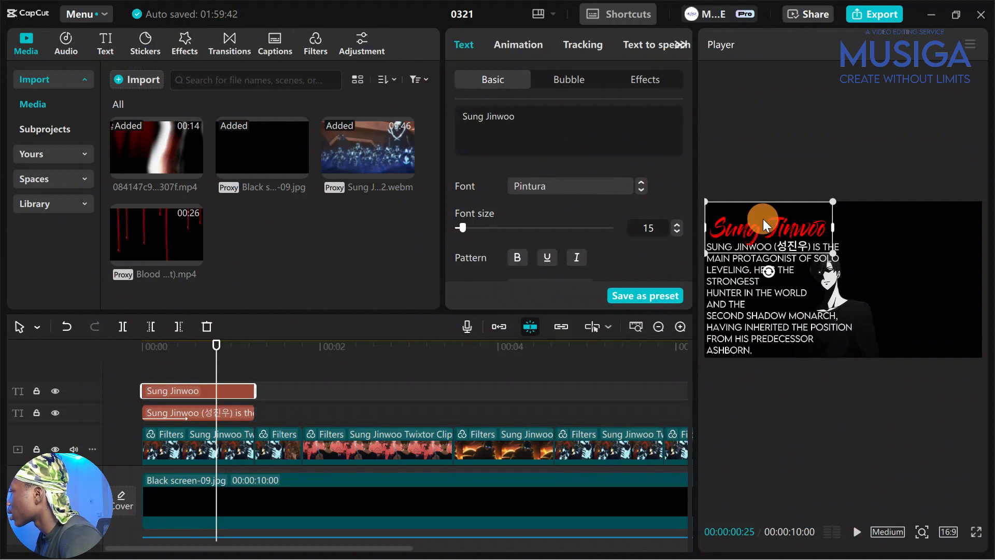
{"action": "left_click_drag", "start_coordinate": [761, 216], "coordinate": [764, 213]}
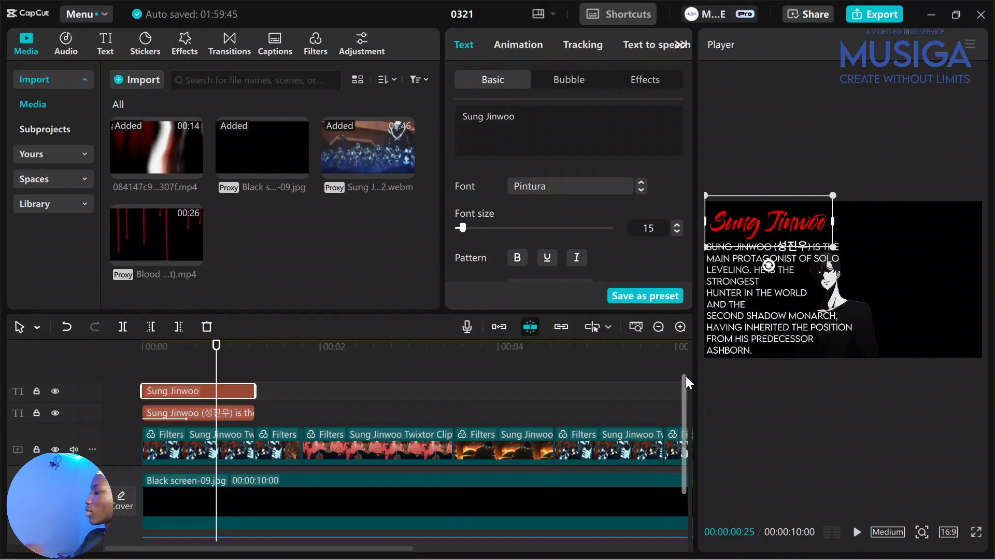
Step: Play the opening from the start to check the title and the description's typing animation
{"action": "left_click", "coordinate": [143, 346]}
{"action": "key", "text": "space"}
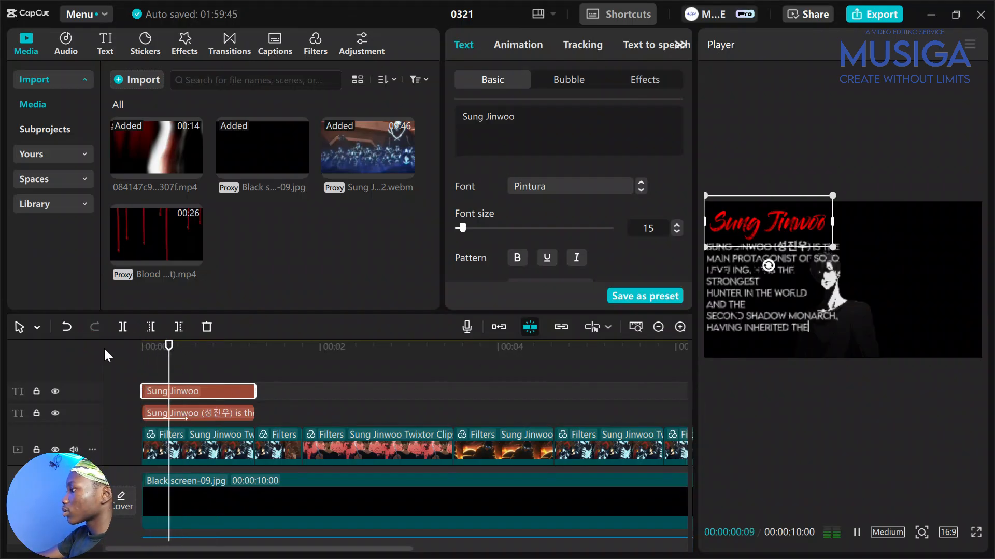
{"action": "left_click", "coordinate": [312, 391]}
{"action": "left_click", "coordinate": [141, 343]}
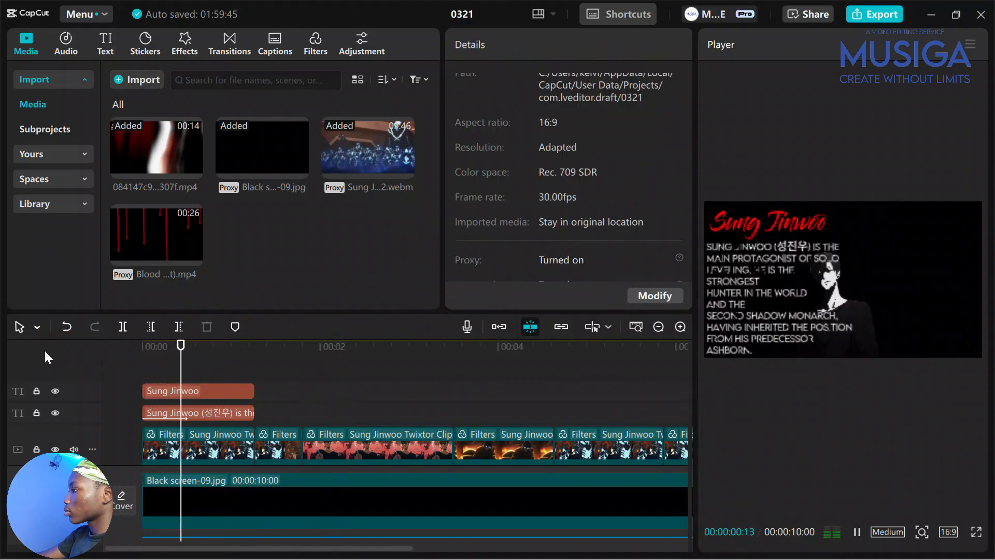
{"action": "key", "text": "space"}
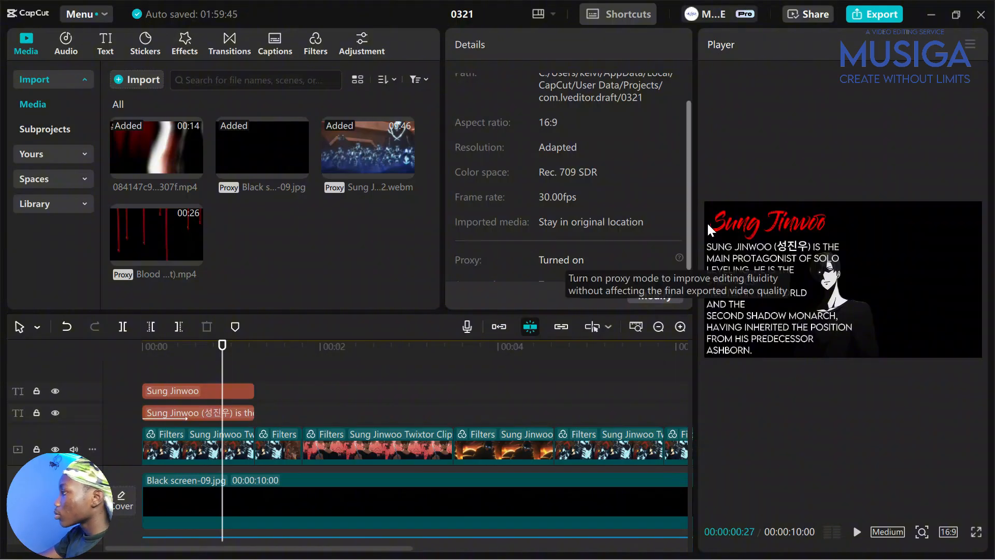
Step: Look through the "Sung Jinwoo" title's text style settings, from colour and alignment to stroke and background
{"action": "left_click", "coordinate": [749, 215]}
{"action": "scroll", "coordinate": [595, 260], "scroll_direction": "down", "scroll_amount": 10}
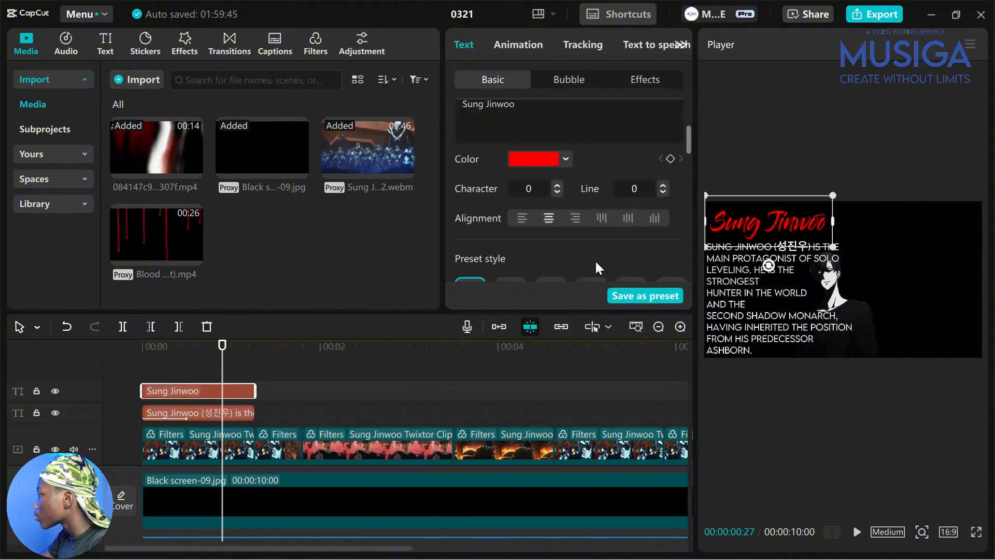
{"action": "scroll", "coordinate": [585, 259], "scroll_direction": "down", "scroll_amount": 5}
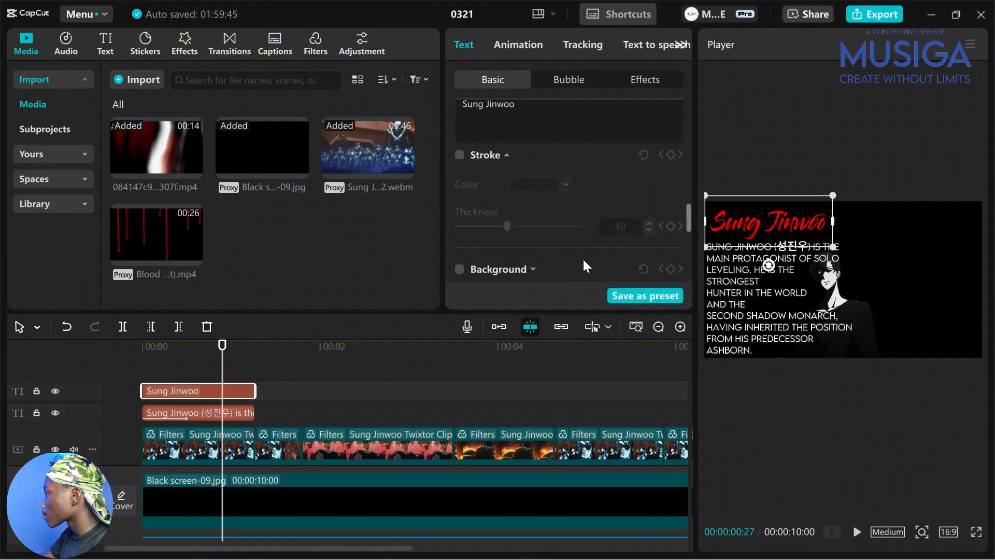
Step: Set the duration of the description's Typewriter entrance animation to 0.7 s
{"action": "left_click", "coordinate": [248, 412]}
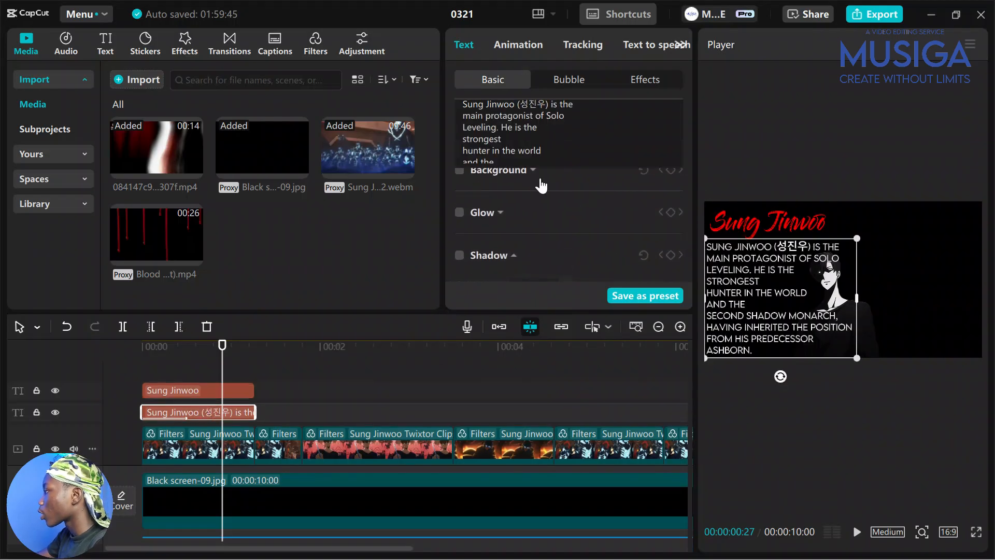
{"action": "scroll", "coordinate": [570, 229], "scroll_direction": "up", "scroll_amount": 6}
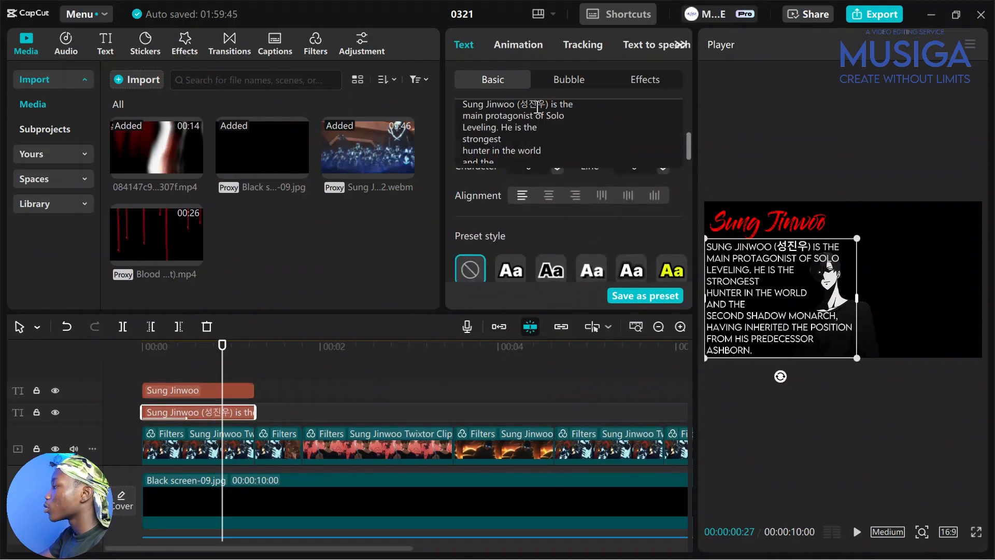
{"action": "left_click", "coordinate": [518, 45]}
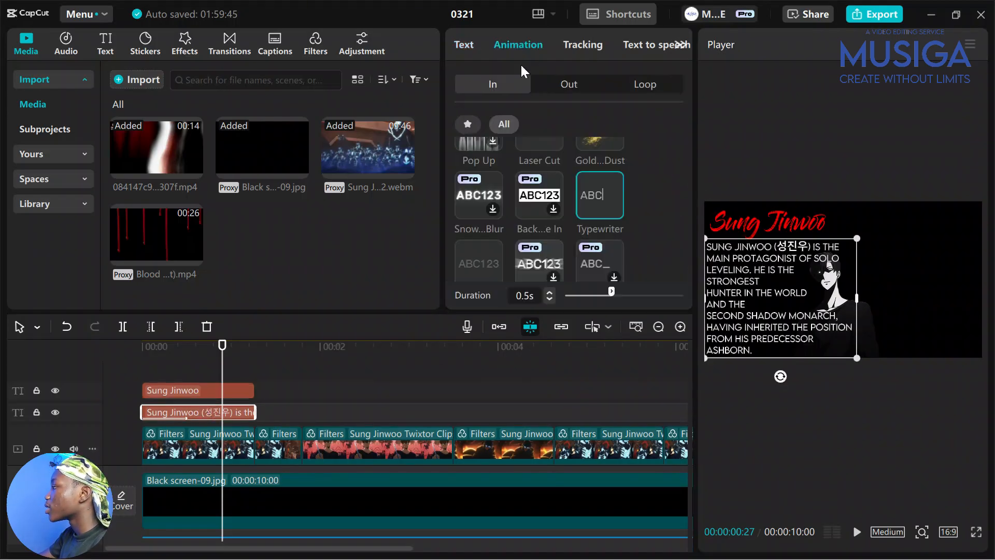
{"action": "left_click", "coordinate": [550, 297]}
{"action": "left_click", "coordinate": [551, 297]}
{"action": "left_click", "coordinate": [550, 292]}
{"action": "left_click", "coordinate": [549, 293]}
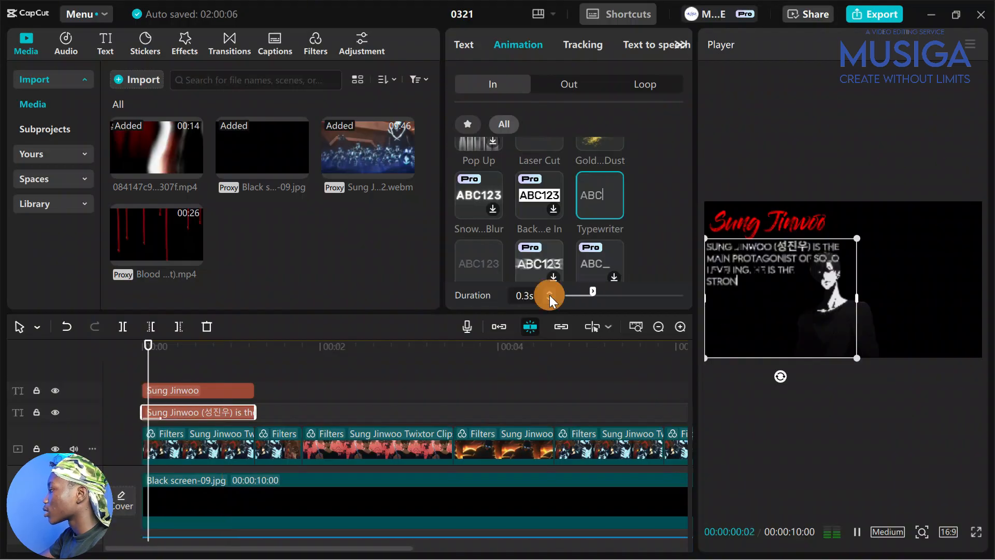
{"action": "left_click", "coordinate": [550, 292]}
{"action": "left_click", "coordinate": [549, 292]}
{"action": "left_click", "coordinate": [549, 292]}
{"action": "left_click", "coordinate": [549, 292]}
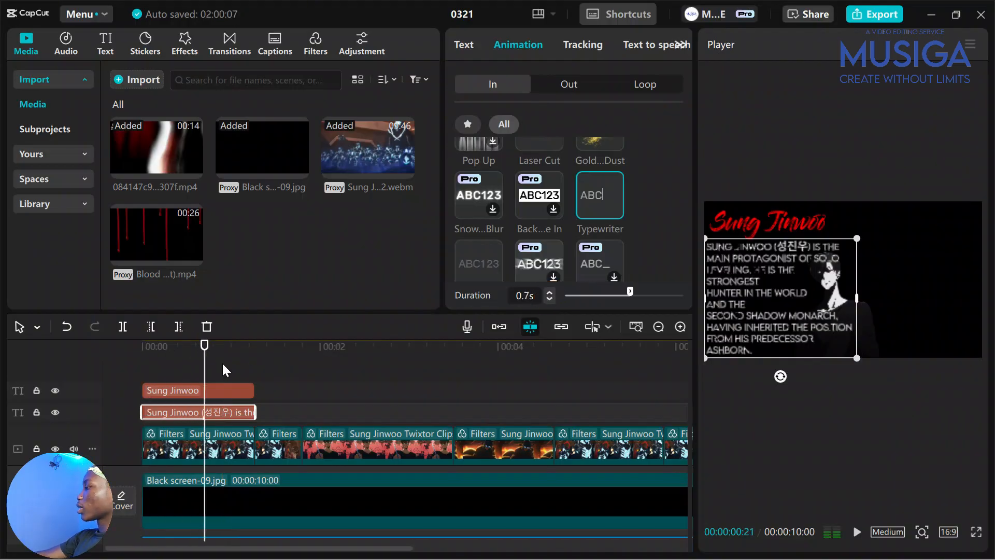
Step: Try the "Sung Jinwoo" title over the character beside the description and scrub through the opening
{"action": "left_click", "coordinate": [285, 386]}
{"action": "left_click_drag", "start_coordinate": [248, 369], "coordinate": [205, 363]}
{"action": "left_click", "coordinate": [207, 390]}
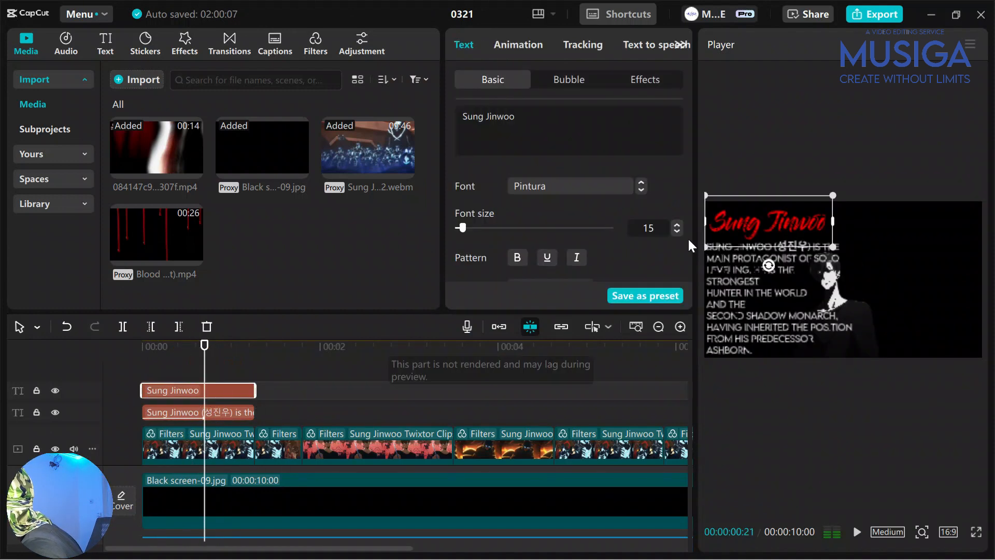
{"action": "left_click_drag", "start_coordinate": [728, 235], "coordinate": [838, 255]}
{"action": "left_click", "coordinate": [732, 318]}
{"action": "mouse_move", "coordinate": [734, 319]}
{"action": "left_mouse_down"}
{"action": "mouse_move", "coordinate": [800, 326]}
{"action": "mouse_move", "coordinate": [748, 315]}
{"action": "mouse_move", "coordinate": [726, 324]}
{"action": "left_mouse_up"}
{"action": "scroll", "coordinate": [233, 430], "scroll_direction": "up", "scroll_amount": 1}
{"action": "left_click", "coordinate": [195, 369]}
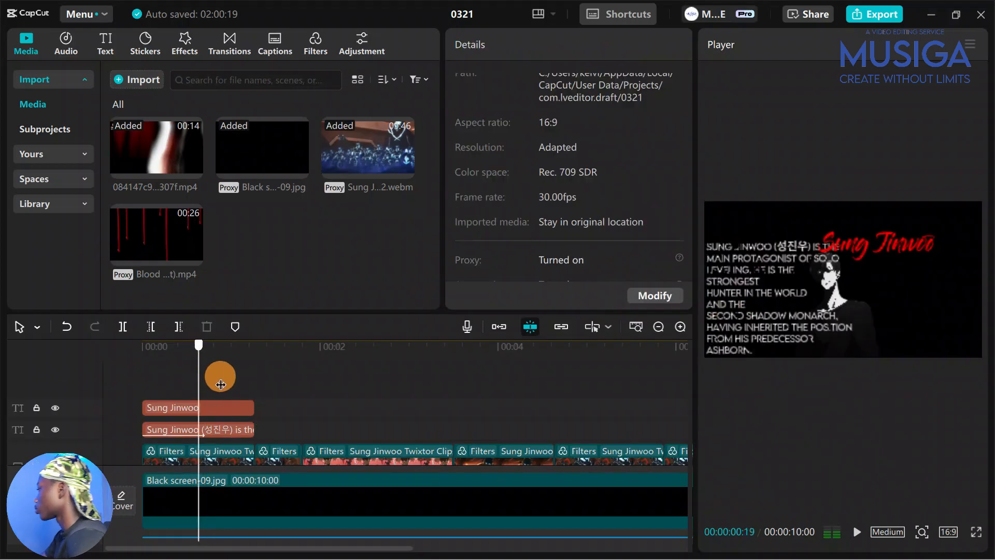
{"action": "left_click", "coordinate": [254, 395]}
{"action": "left_click", "coordinate": [180, 397]}
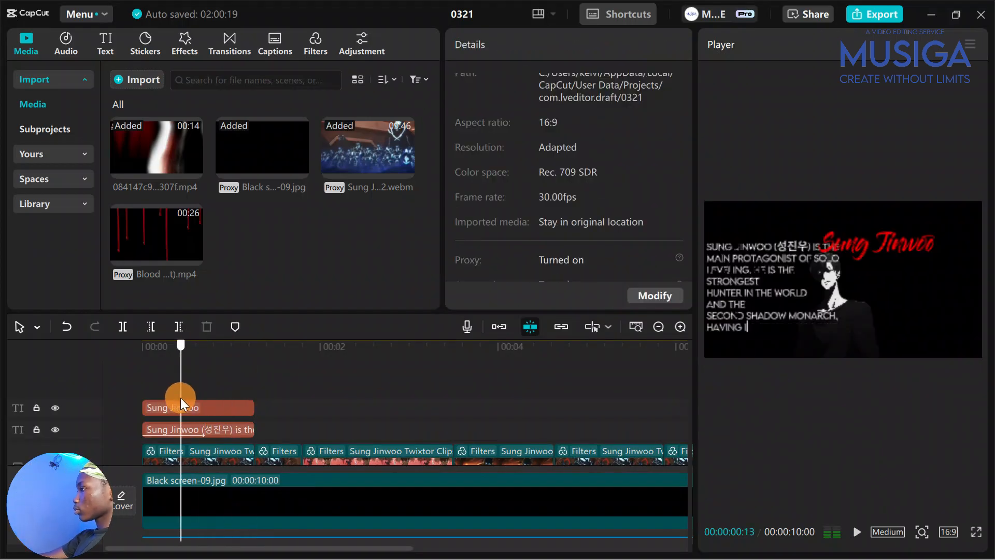
Step: Move the "Sung Jinwoo" title back above the description in the upper-left corner of the frame
{"action": "left_click_drag", "start_coordinate": [163, 369], "coordinate": [216, 384]}
{"action": "left_click", "coordinate": [184, 410]}
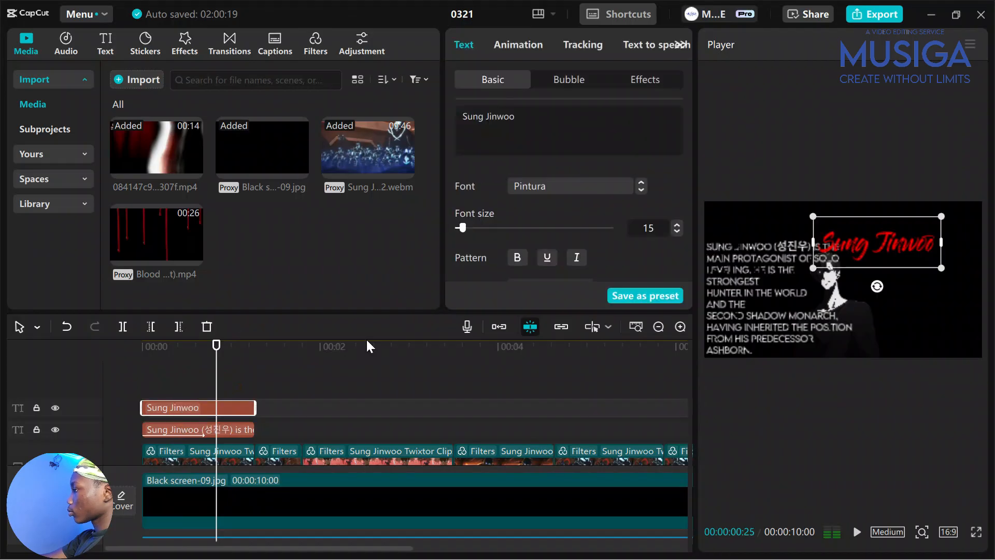
{"action": "left_click_drag", "start_coordinate": [870, 244], "coordinate": [786, 216]}
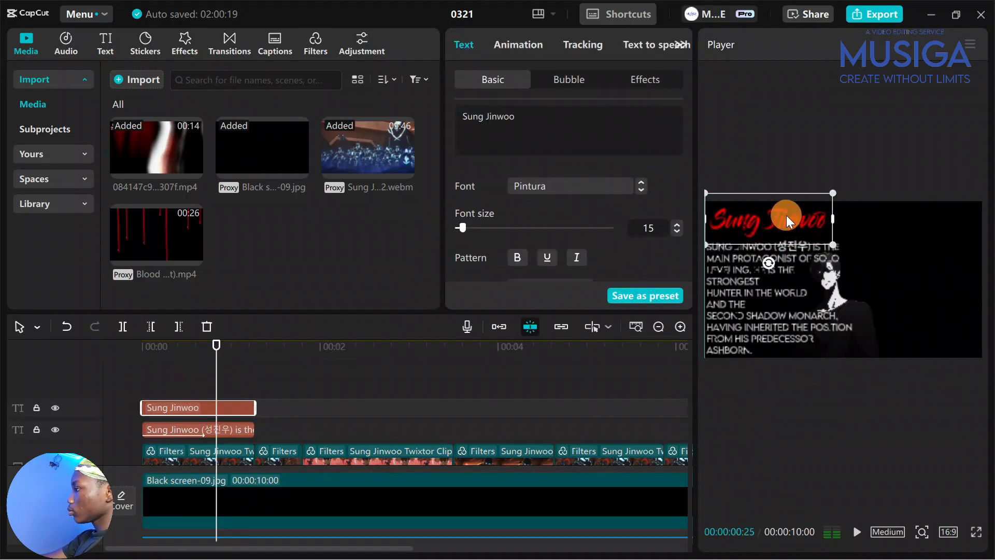
Step: Copy the description text, paste it at 00:00:01:24, and extend the copy to the end of the third video clip
{"action": "left_click", "coordinate": [130, 366]}
{"action": "mouse_move", "coordinate": [131, 365]}
{"action": "left_mouse_down"}
{"action": "mouse_move", "coordinate": [206, 376]}
{"action": "mouse_move", "coordinate": [236, 369]}
{"action": "mouse_move", "coordinate": [289, 400]}
{"action": "left_mouse_up"}
{"action": "left_click", "coordinate": [185, 404]}
{"action": "key", "text": "ctrl+c"}
{"action": "key", "text": "ctrl+v"}
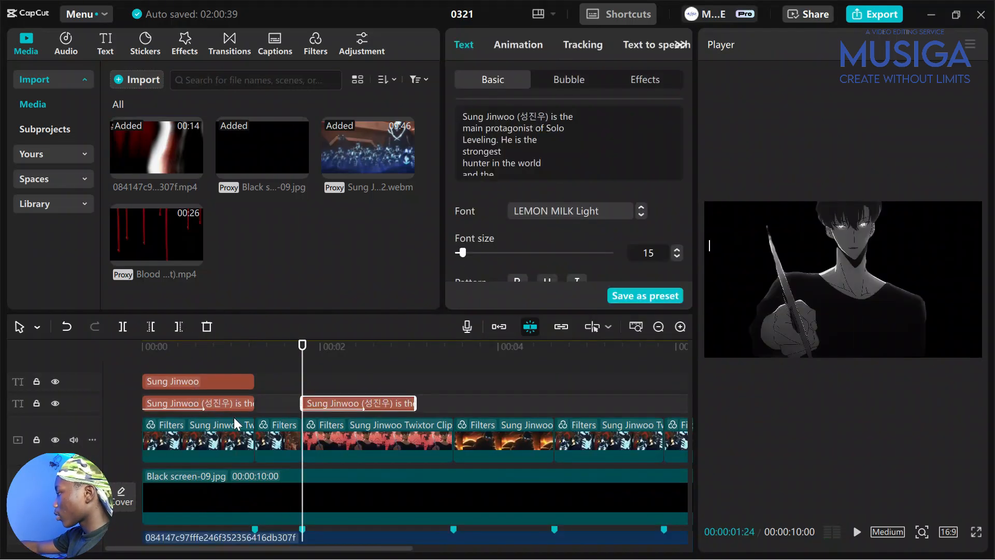
{"action": "left_click_drag", "start_coordinate": [422, 402], "coordinate": [452, 404]}
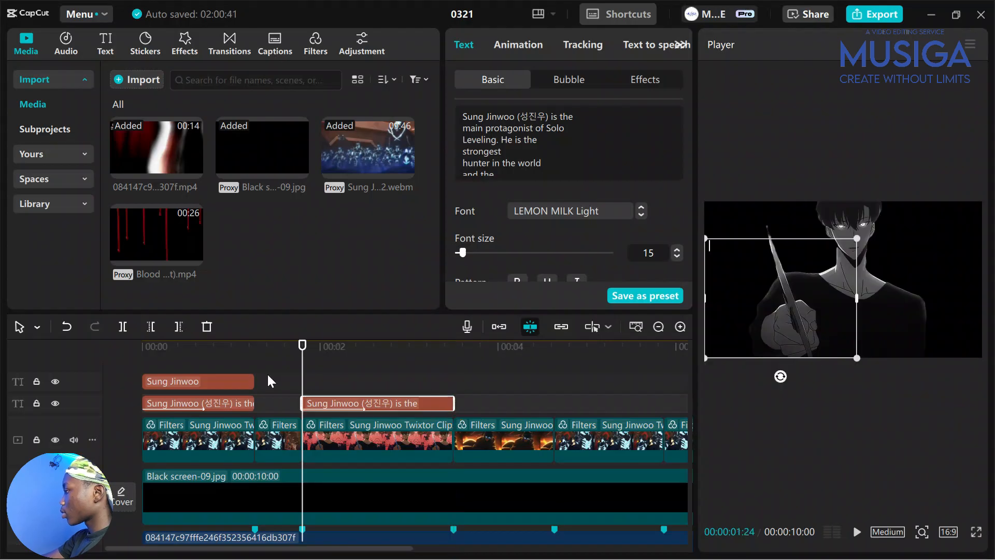
Step: Play the section with the copied description and move that copy higher in the frame
{"action": "left_click", "coordinate": [268, 373]}
{"action": "key", "text": "space"}
{"action": "left_click", "coordinate": [369, 411]}
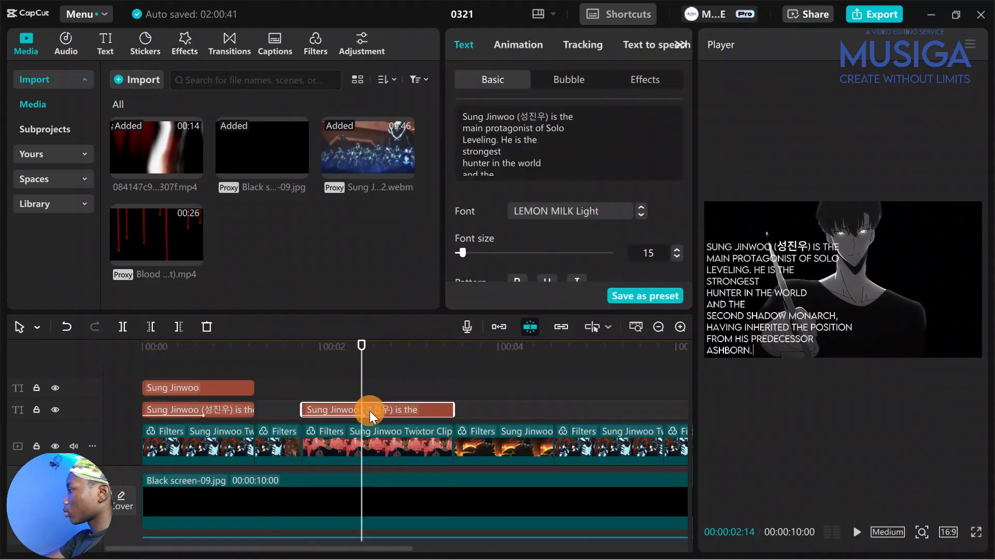
{"action": "left_click", "coordinate": [739, 286]}
{"action": "left_click_drag", "start_coordinate": [739, 286], "coordinate": [743, 286]}
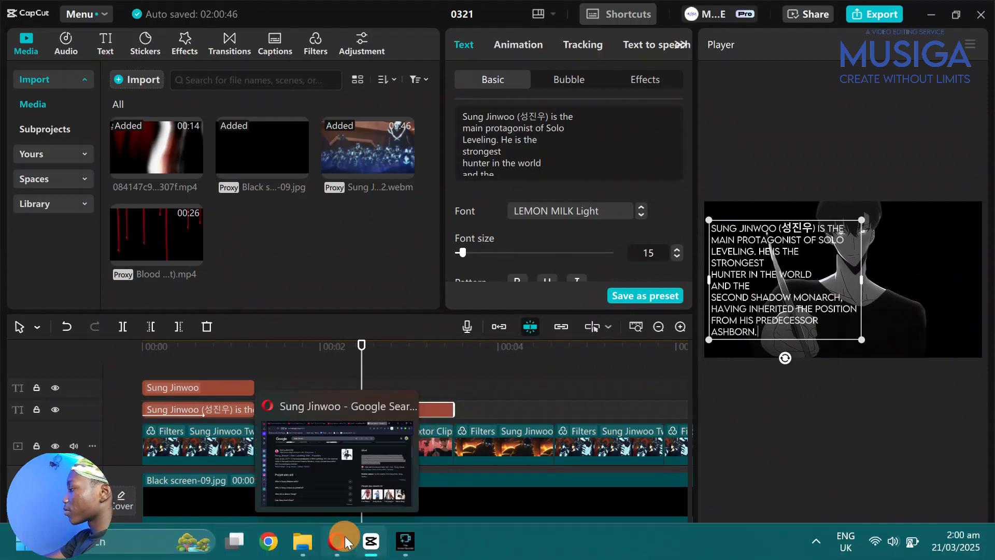
Step: Switch to the browser and copy the Heroes Wiki description of Sung Jinwoo from the Google results
{"action": "left_click", "coordinate": [337, 536]}
{"action": "scroll", "coordinate": [573, 348], "scroll_direction": "down", "scroll_amount": 1}
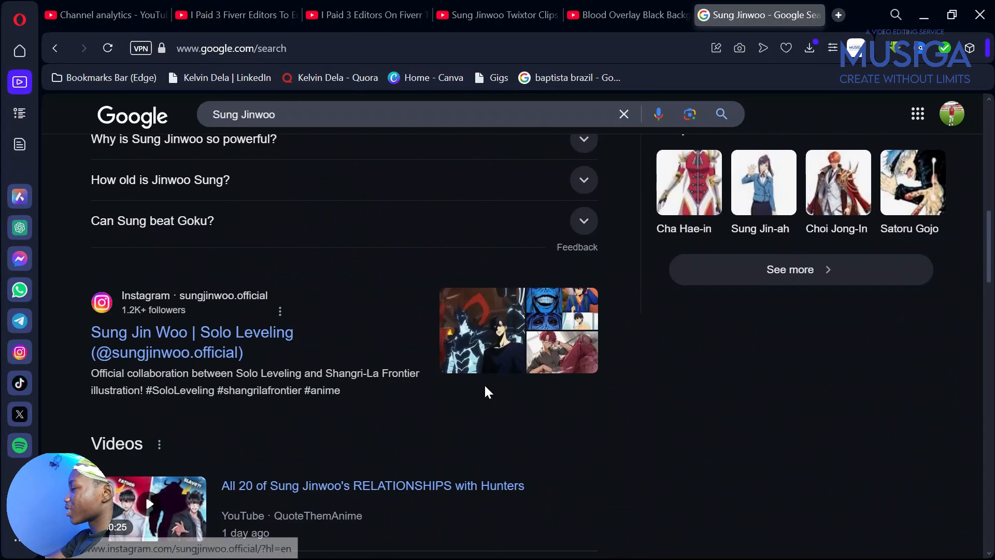
{"action": "scroll", "coordinate": [484, 389], "scroll_direction": "down", "scroll_amount": 4}
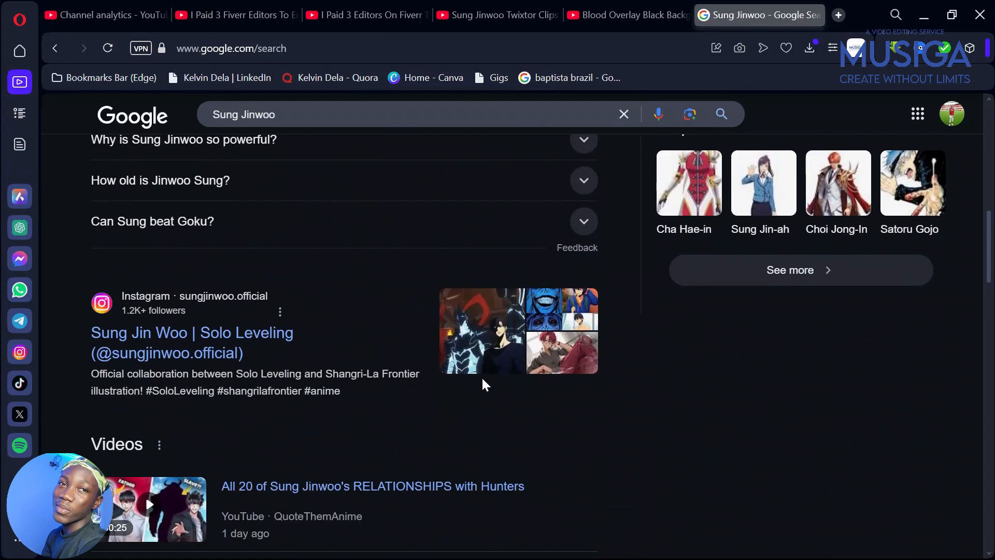
{"action": "scroll", "coordinate": [548, 384], "scroll_direction": "down", "scroll_amount": 10}
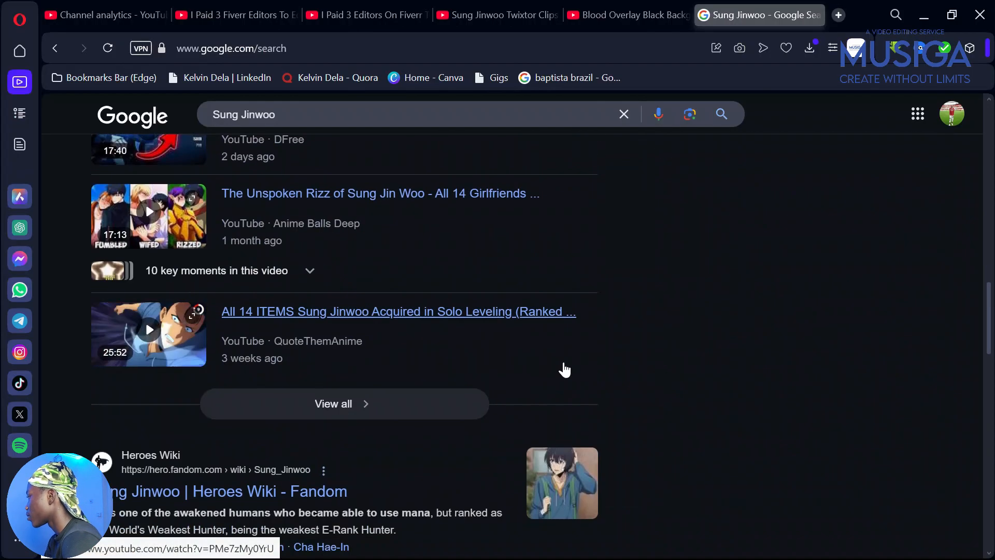
{"action": "left_click_drag", "start_coordinate": [92, 359], "coordinate": [409, 381]}
{"action": "key", "text": "ctrl+c"}
{"action": "left_click_drag", "start_coordinate": [164, 489], "coordinate": [504, 507]}
Step: Return to CapCut and replace the second description's text with the copied passage beginning "He is one of the awakened humans"
{"action": "left_click", "coordinate": [371, 542]}
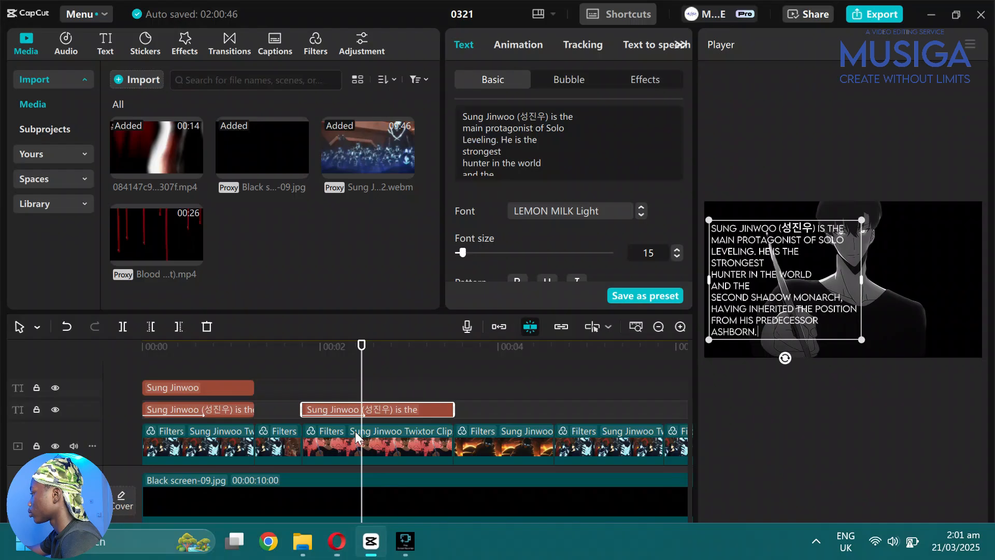
{"action": "left_click", "coordinate": [559, 151]}
{"action": "key", "text": "ctrl+a"}
{"action": "key", "text": "ctrl+v"}
{"action": "key", "text": "super+v"}
{"action": "left_click", "coordinate": [793, 271]}
Step: Break the pasted description into short lines, from "He is one of the awakened" to "as the new Shadow Monarch.", and move it slightly higher
{"action": "left_click", "coordinate": [572, 116]}
{"action": "key", "text": "Return"}
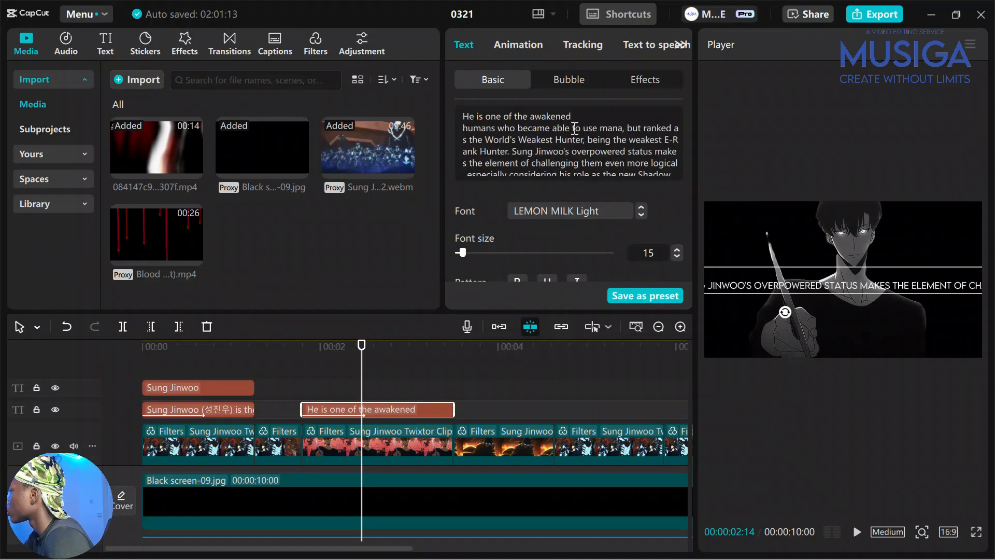
{"action": "left_click", "coordinate": [573, 129]}
{"action": "key", "text": "Return"}
{"action": "left_click", "coordinate": [563, 141]}
{"action": "key", "text": "Return"}
{"action": "left_click", "coordinate": [591, 151]}
{"action": "key", "text": "Return"}
{"action": "left_click", "coordinate": [570, 163]}
{"action": "key", "text": "Return"}
{"action": "left_click", "coordinate": [554, 169]}
{"action": "key", "text": "Return"}
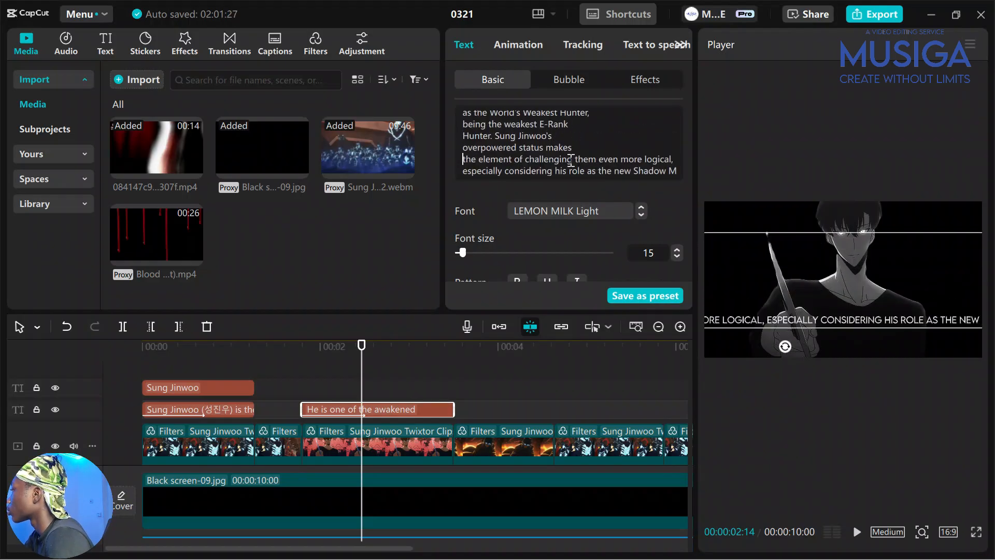
{"action": "left_click", "coordinate": [563, 158]}
{"action": "key", "text": "Return"}
{"action": "left_click", "coordinate": [584, 165]}
{"action": "key", "text": "Return"}
{"action": "left_click", "coordinate": [738, 274]}
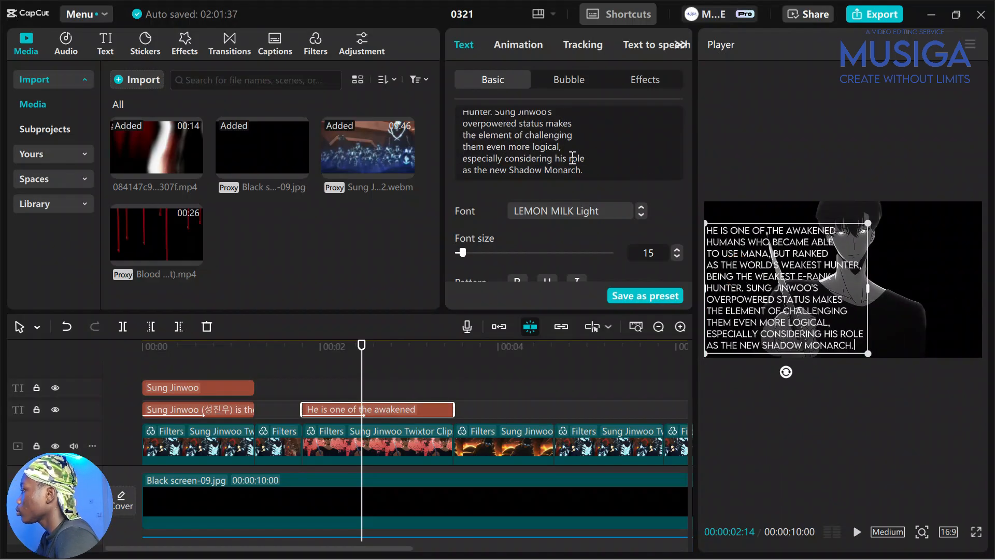
{"action": "left_click_drag", "start_coordinate": [760, 272], "coordinate": [756, 262]}
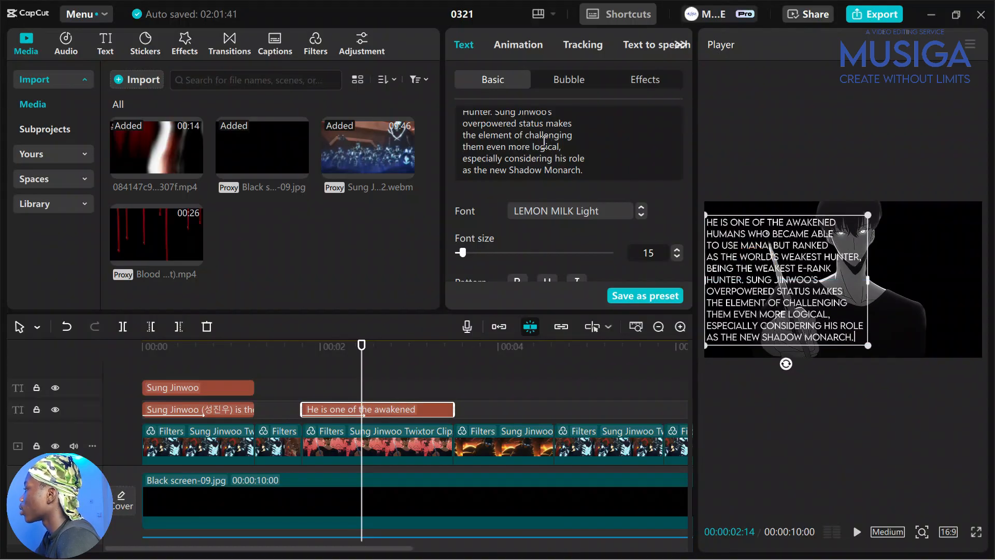
Step: Start new lines at "but ranked", "logical, especially" and "Shadow Monarch.", and shift the text right so it fits inside the frame
{"action": "scroll", "coordinate": [549, 142], "scroll_direction": "up", "scroll_amount": 5}
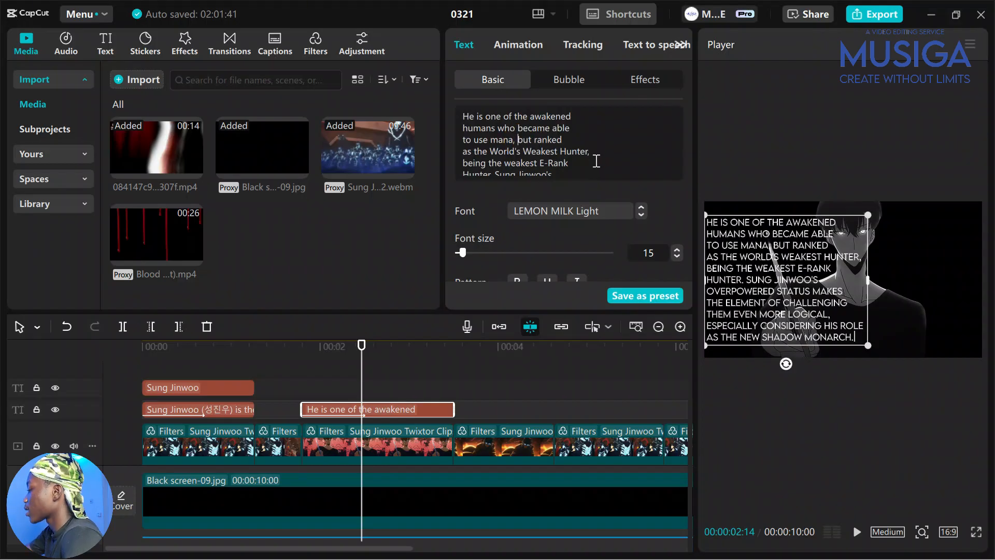
{"action": "key", "text": "Return"}
{"action": "scroll", "coordinate": [539, 149], "scroll_direction": "down", "scroll_amount": 5}
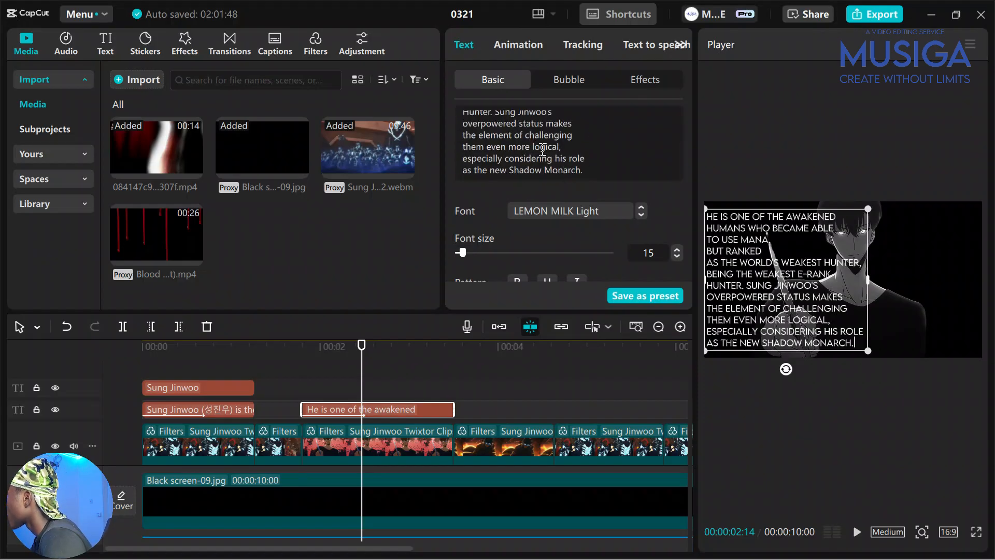
{"action": "key", "text": "Return"}
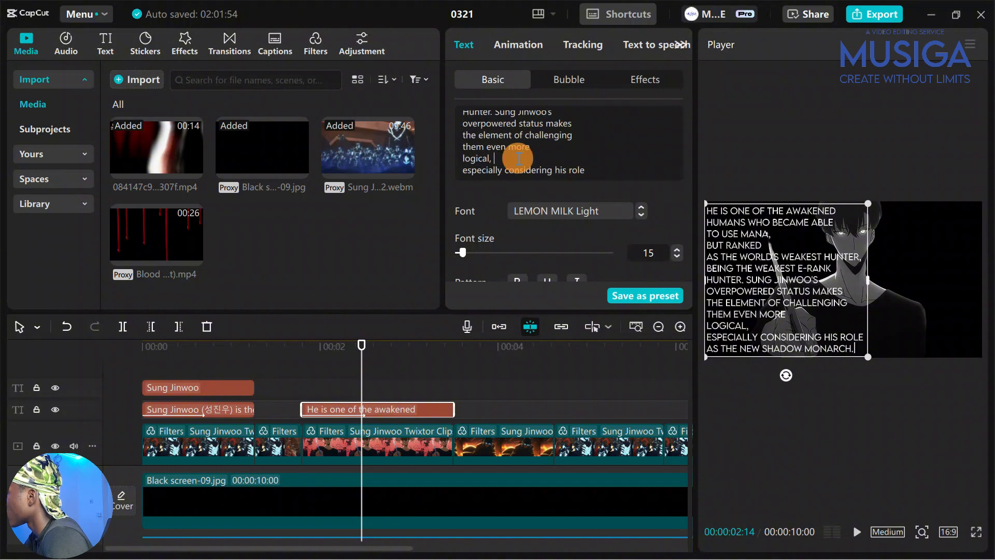
{"action": "key", "text": "Delete"}
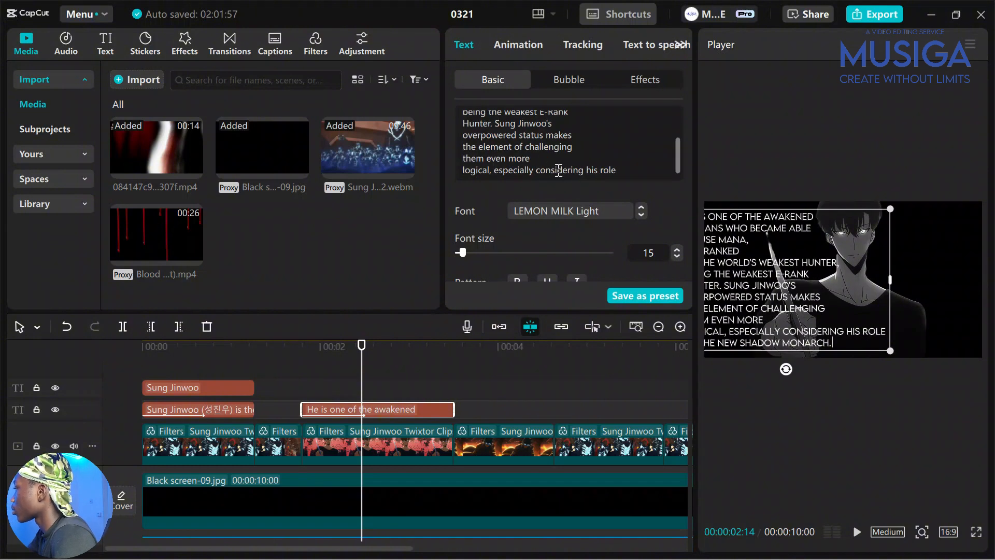
{"action": "scroll", "coordinate": [537, 166], "scroll_direction": "down", "scroll_amount": 1}
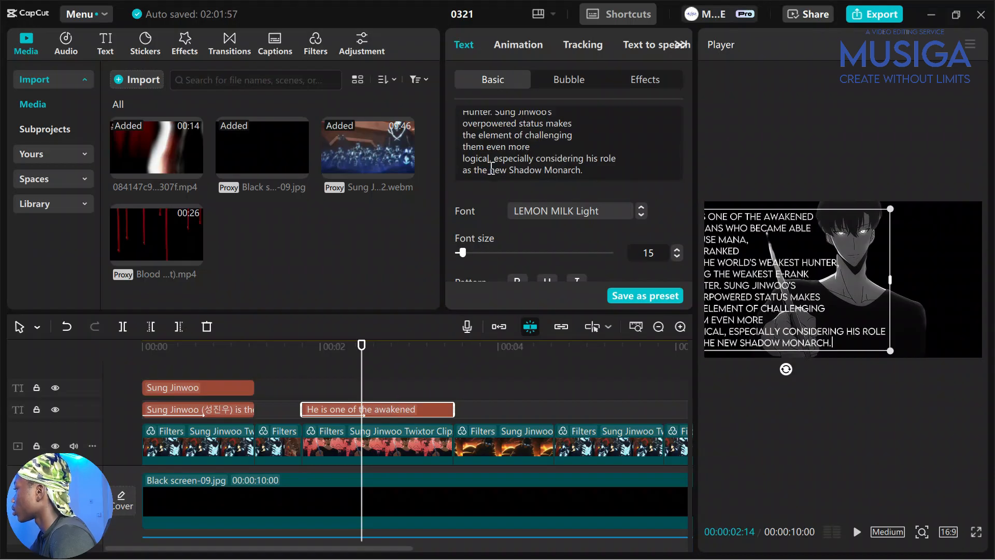
{"action": "key", "text": "Return"}
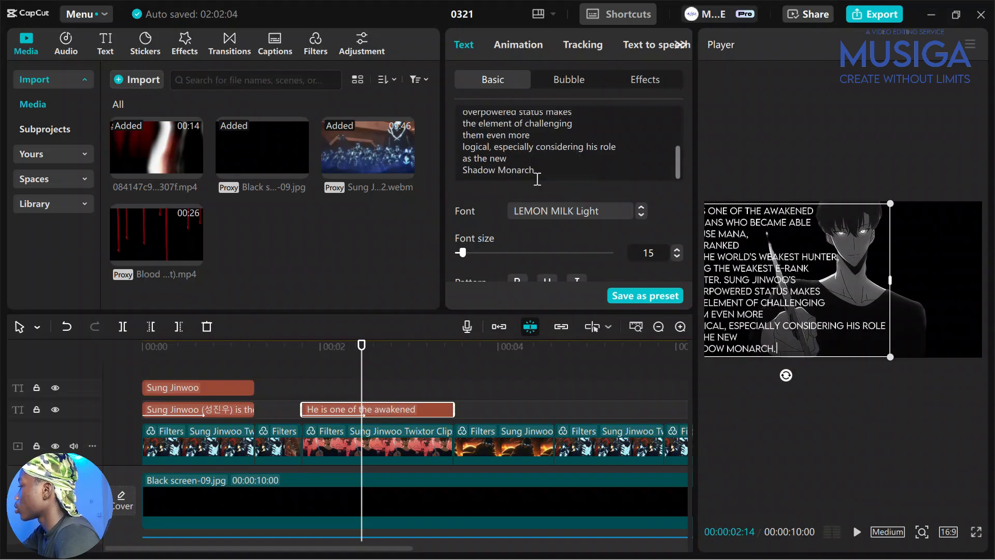
{"action": "left_click_drag", "start_coordinate": [753, 232], "coordinate": [775, 232]}
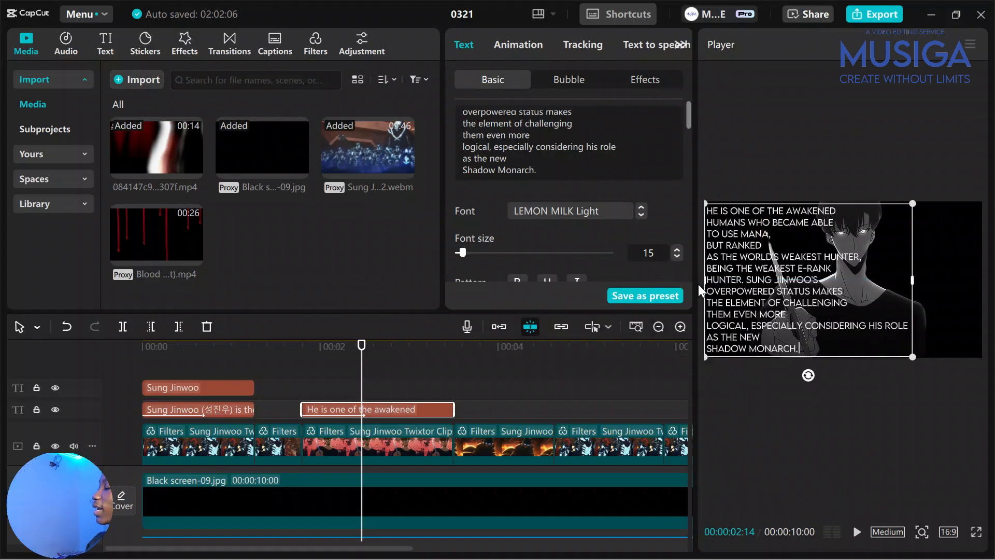
Step: Play the timeline from before the new description to check its typewriter animation and timing
{"action": "left_click", "coordinate": [280, 396]}
{"action": "key", "text": "space"}
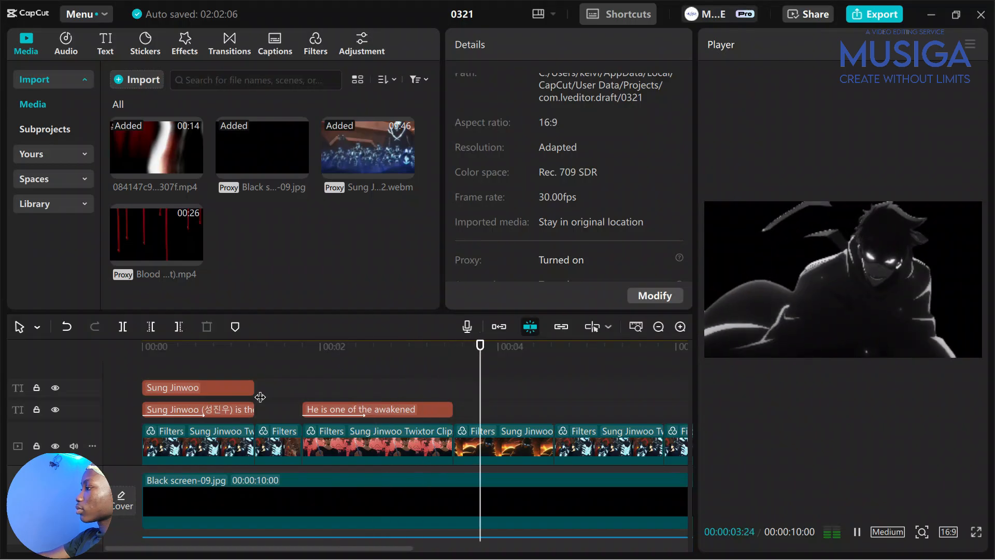
{"action": "scroll", "coordinate": [260, 397], "scroll_direction": "right", "scroll_amount": 1}
{"action": "key", "text": "space"}
{"action": "scroll", "coordinate": [218, 386], "scroll_direction": "left", "scroll_amount": 1}
{"action": "scroll", "coordinate": [218, 386], "scroll_direction": "up", "scroll_amount": 1}
{"action": "left_click", "coordinate": [210, 383]}
{"action": "key", "text": "space"}
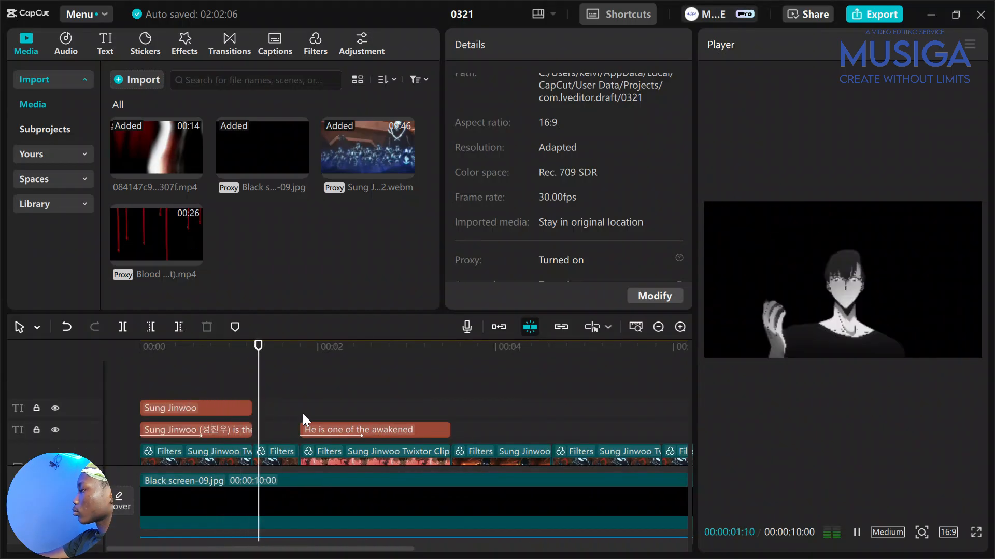
Step: Trim the second description to end at 00:00:02:11 and play it back up to that point
{"action": "key", "text": "space"}
{"action": "scroll", "coordinate": [383, 425], "scroll_direction": "down", "scroll_amount": 1}
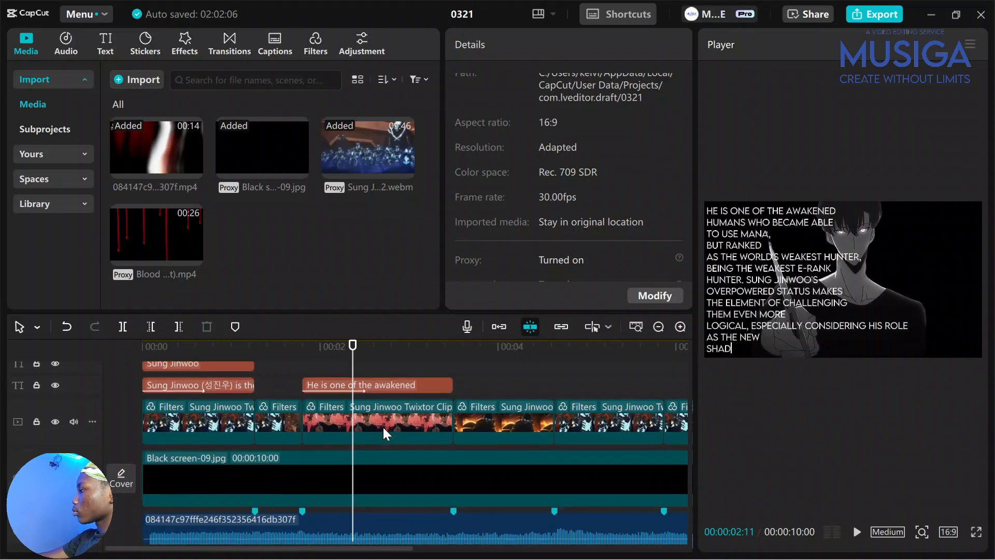
{"action": "left_click", "coordinate": [387, 384]}
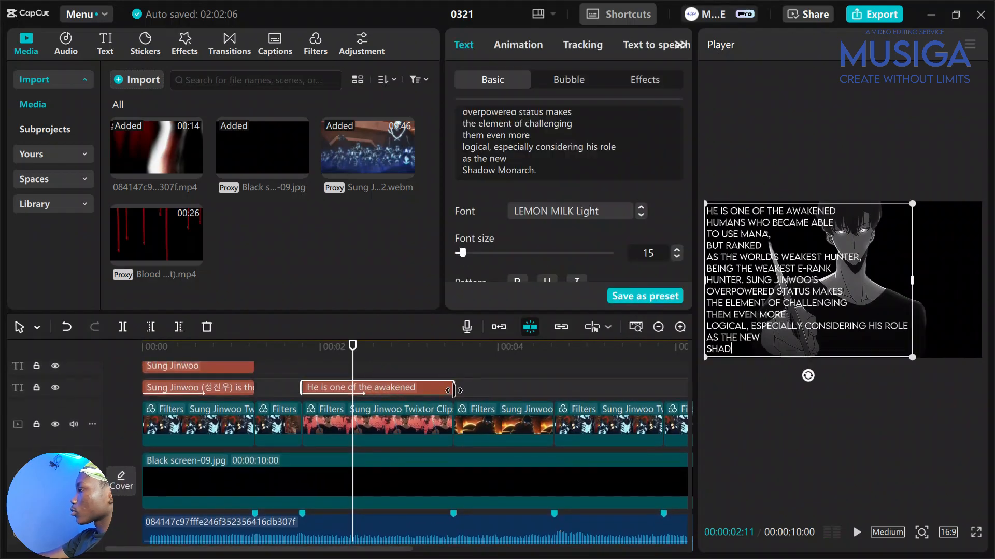
{"action": "left_click_drag", "start_coordinate": [454, 390], "coordinate": [354, 390]}
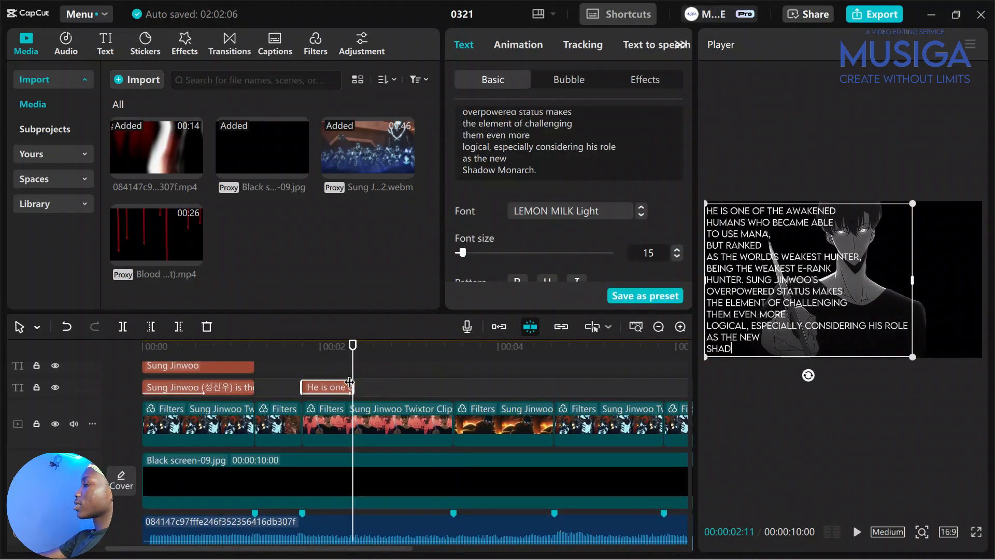
{"action": "left_click", "coordinate": [266, 355]}
{"action": "key", "text": "space"}
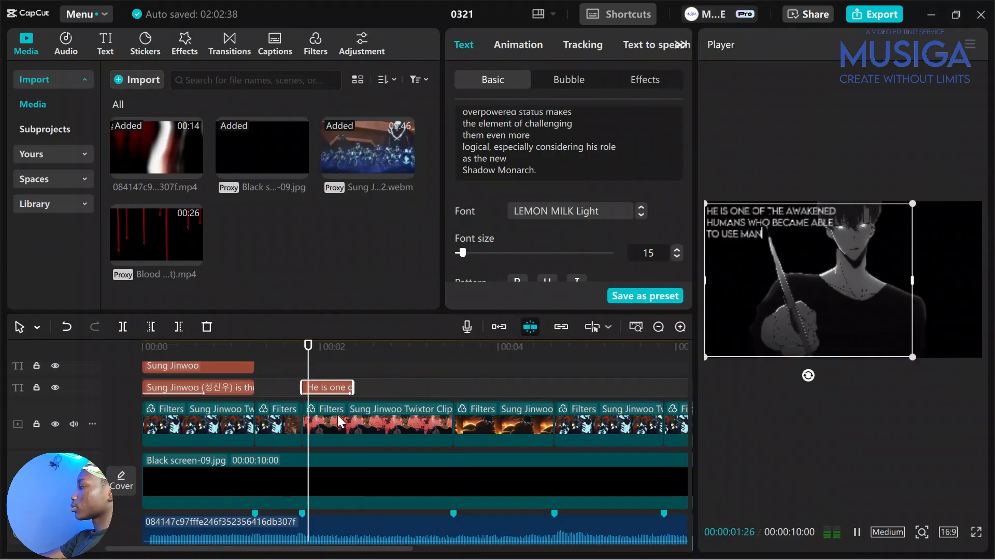
{"action": "key", "text": "space"}
{"action": "key", "text": "Right"}
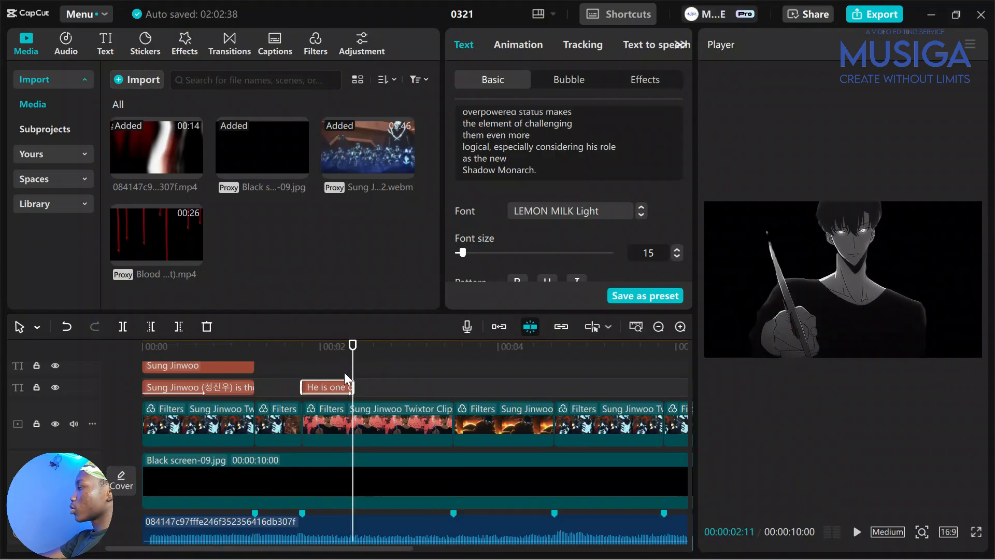
Step: Paste a copy of the "Sung Jinwoo" title at 00:00:02:11 and place it on the description track
{"action": "left_click", "coordinate": [205, 366]}
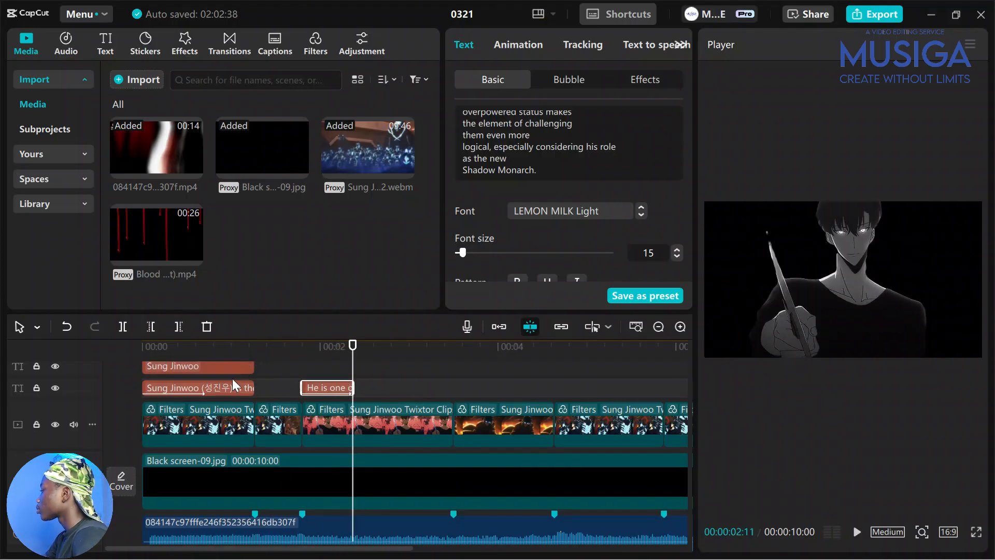
{"action": "key", "text": "ctrl+v"}
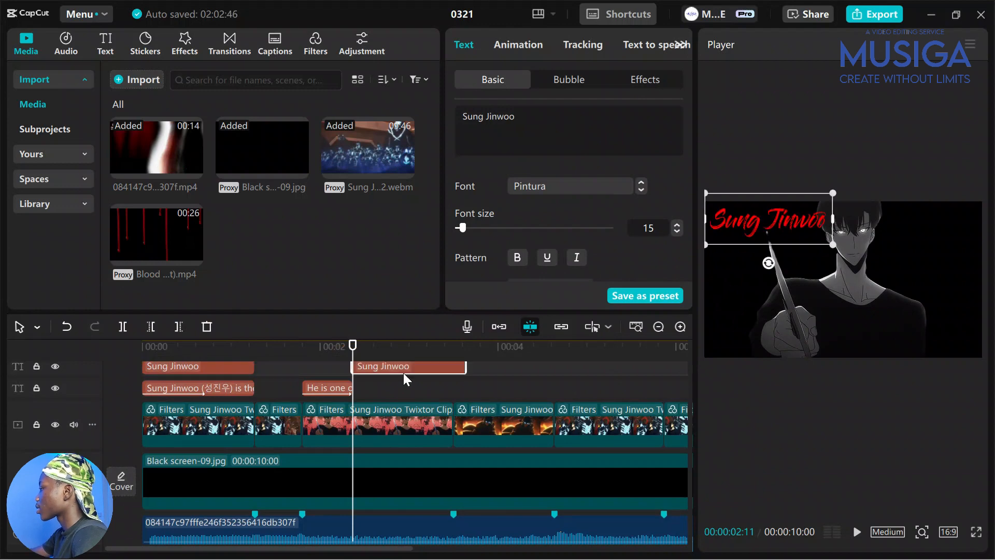
{"action": "left_click_drag", "start_coordinate": [404, 369], "coordinate": [416, 390]}
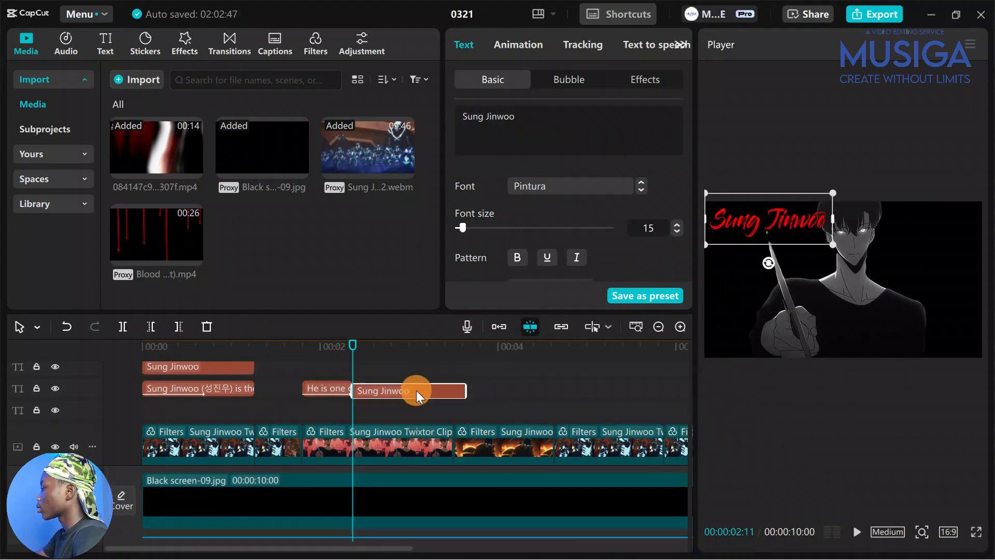
Step: Replace the copied title's text with "I am not", "the weakest" and "hunter" on three lines
{"action": "left_click", "coordinate": [528, 144]}
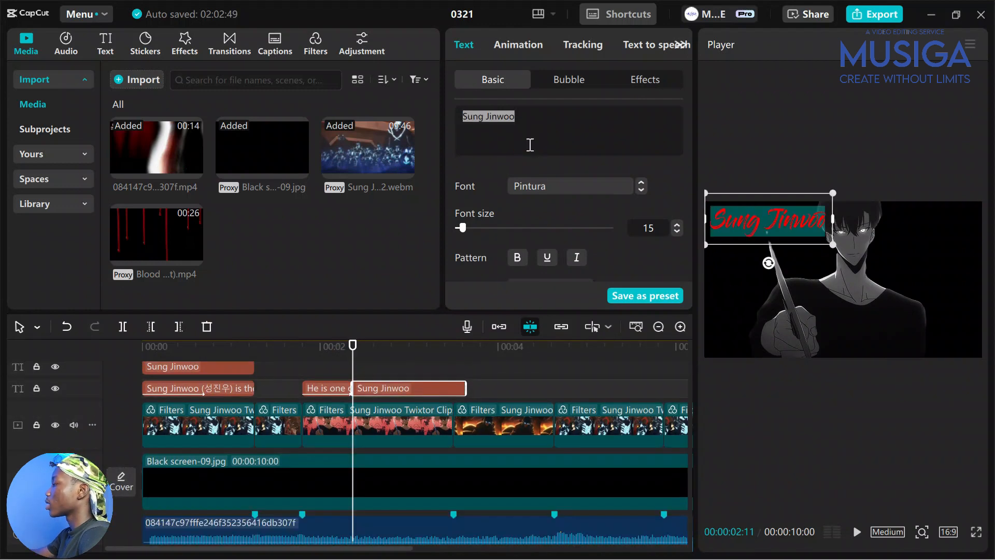
{"action": "type", "text": "I am not"}
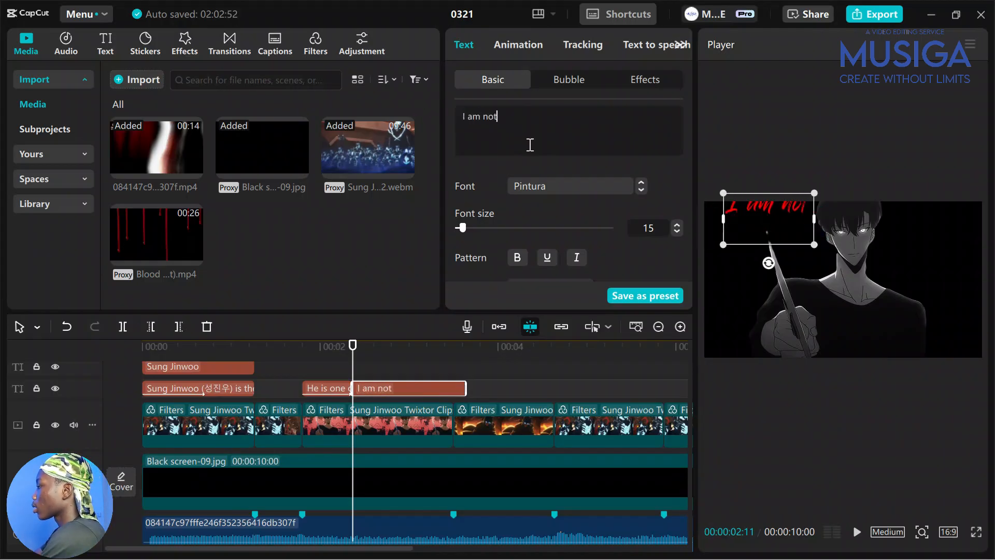
{"action": "key", "text": "Return"}
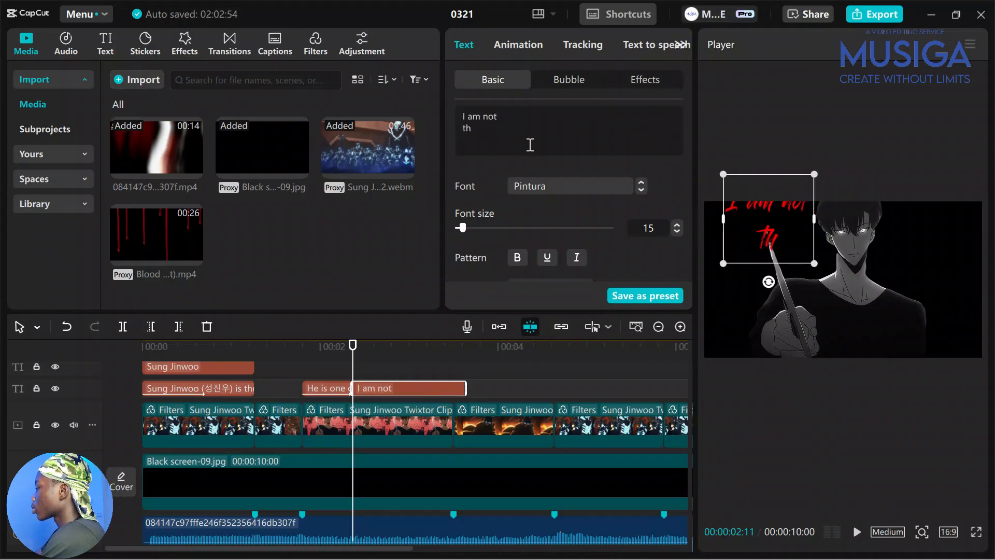
{"action": "type", "text": "the weakes"}
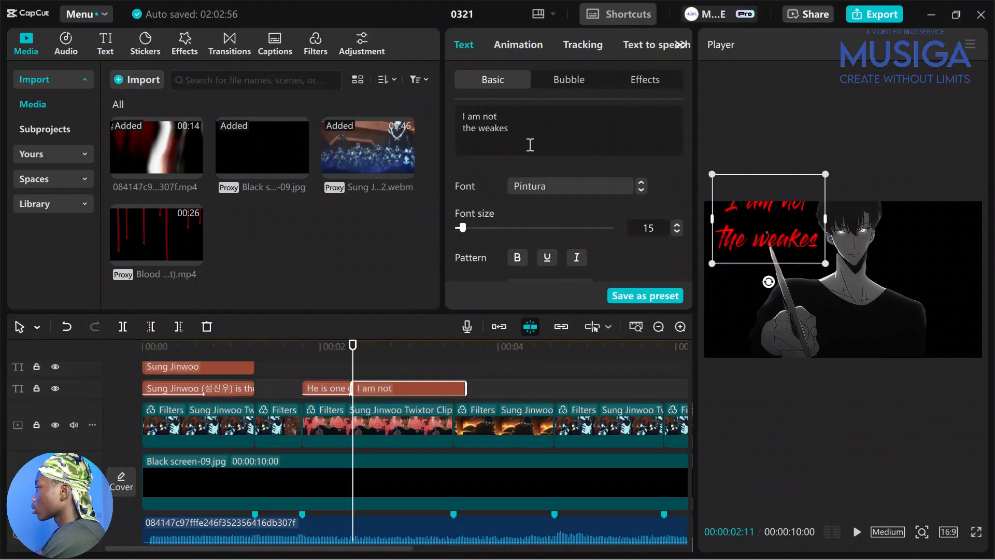
{"action": "type", "text": "t hunter"}
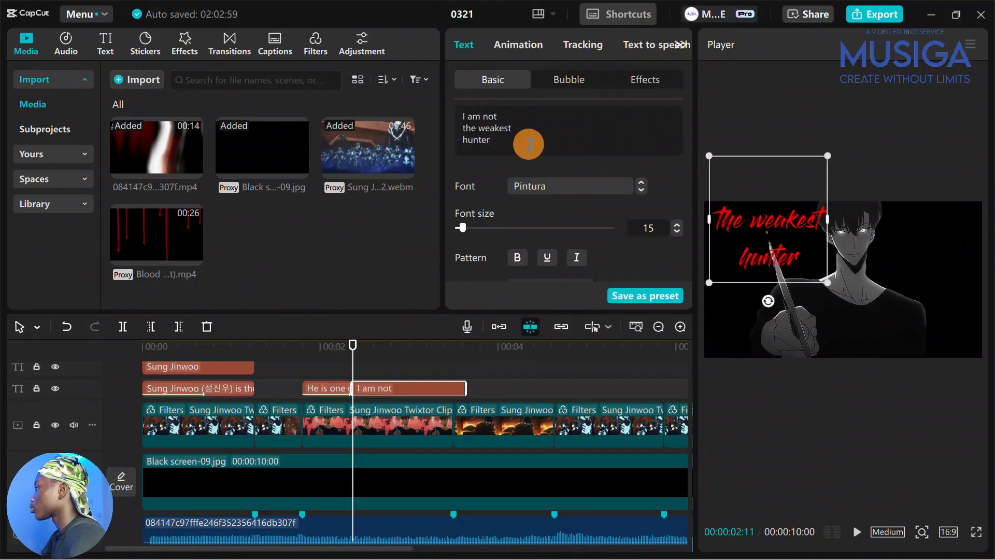
Step: Left-align the "I am not the weakest hunter" text and move it down so all three lines fit inside the frame
{"action": "double_click", "coordinate": [528, 144]}
{"action": "scroll", "coordinate": [571, 220], "scroll_direction": "down", "scroll_amount": 4}
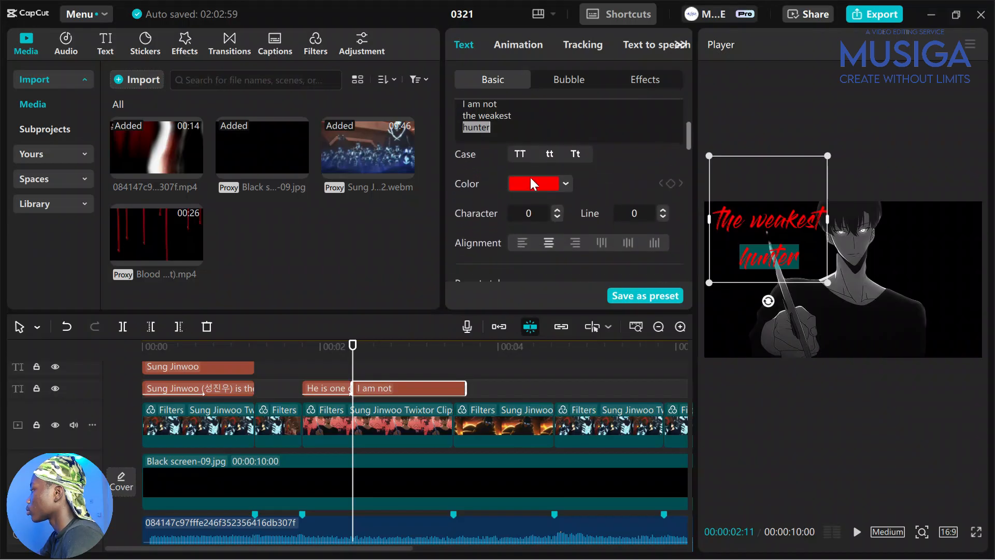
{"action": "scroll", "coordinate": [526, 171], "scroll_direction": "up", "scroll_amount": 2}
{"action": "left_click", "coordinate": [546, 122]}
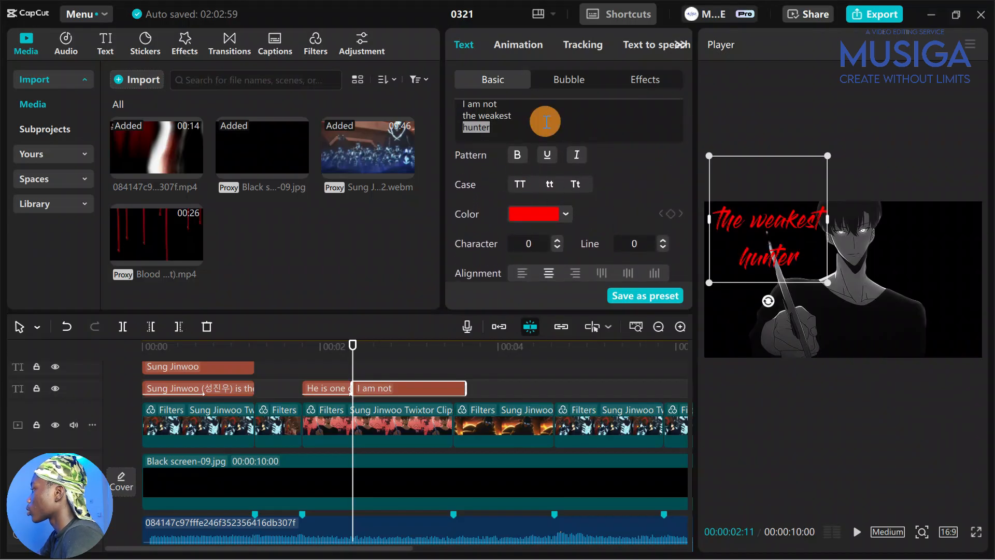
{"action": "scroll", "coordinate": [538, 169], "scroll_direction": "down", "scroll_amount": 6}
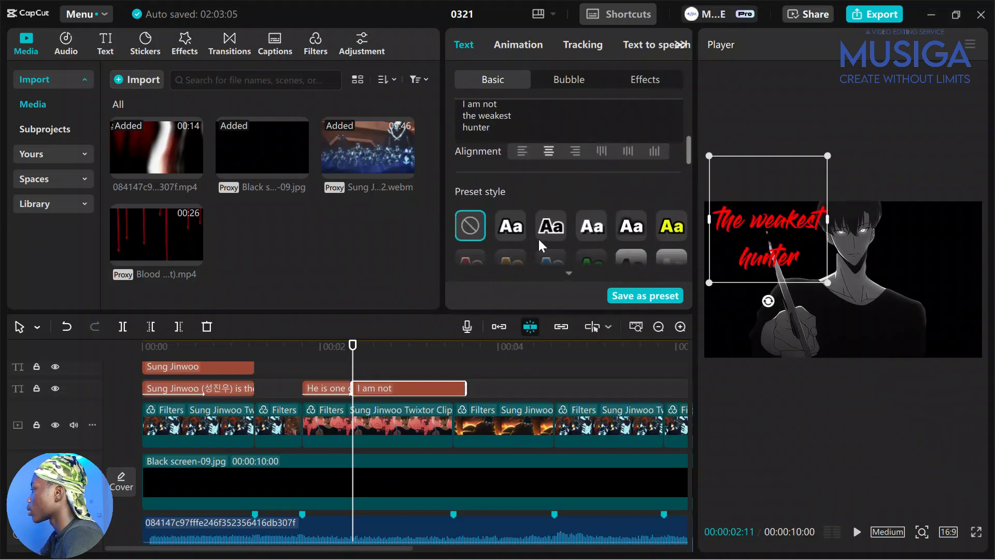
{"action": "scroll", "coordinate": [526, 228], "scroll_direction": "up", "scroll_amount": 4}
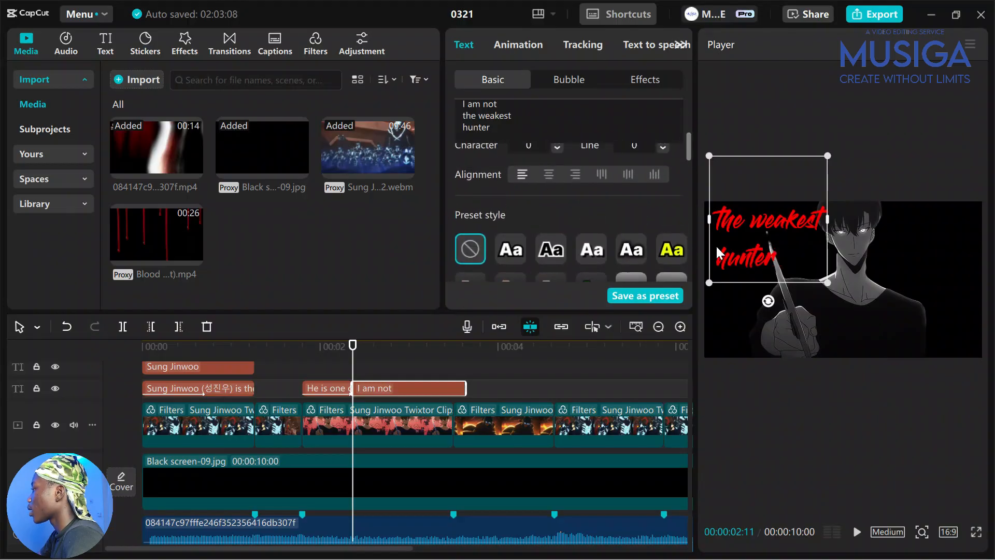
{"action": "left_click", "coordinate": [743, 264]}
{"action": "mouse_move", "coordinate": [743, 264]}
{"action": "left_mouse_down"}
{"action": "mouse_move", "coordinate": [723, 260]}
{"action": "mouse_move", "coordinate": [735, 265]}
{"action": "left_mouse_up"}
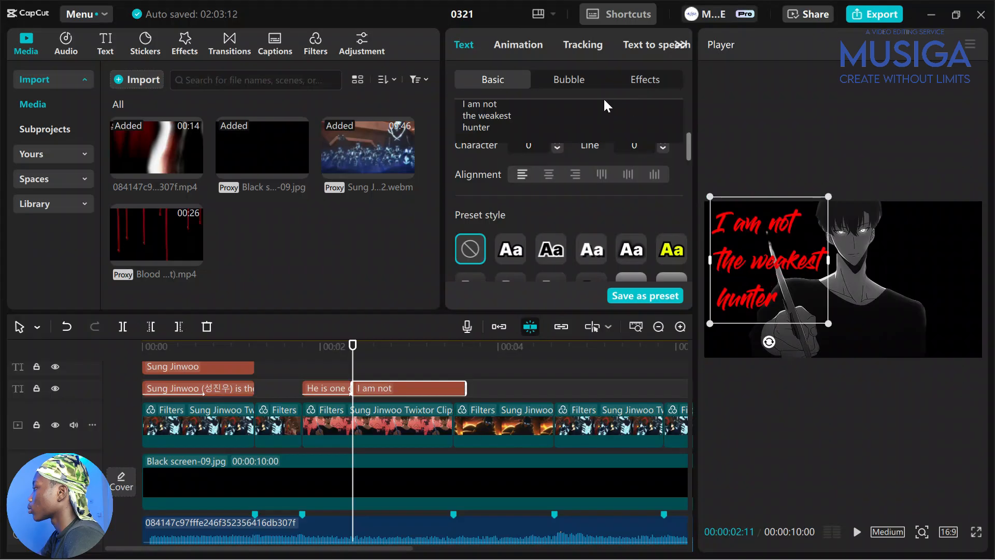
Step: Apply the dark red glowing non-Pro text effect to the "I am not the weakest hunter" text
{"action": "left_click", "coordinate": [631, 81]}
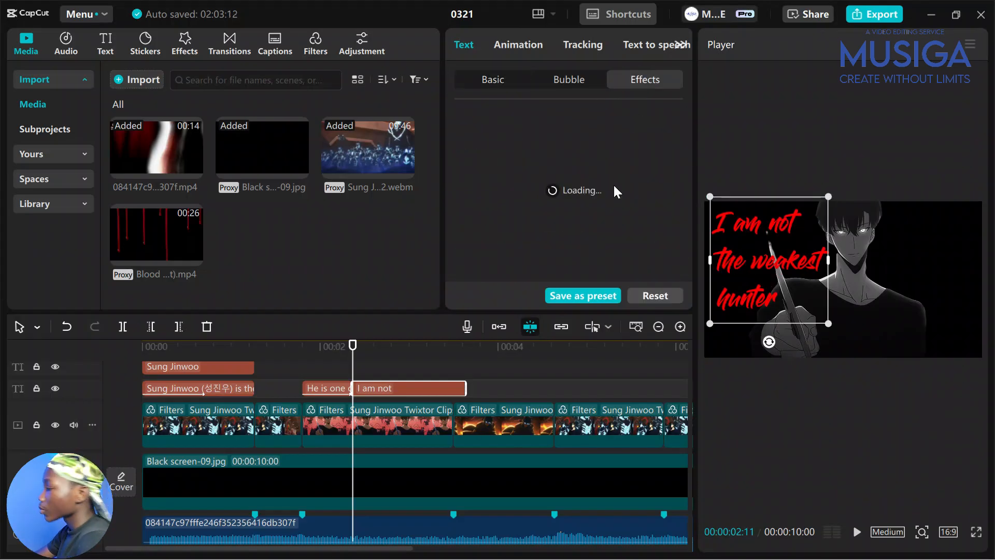
{"action": "scroll", "coordinate": [611, 195], "scroll_direction": "down", "scroll_amount": 1}
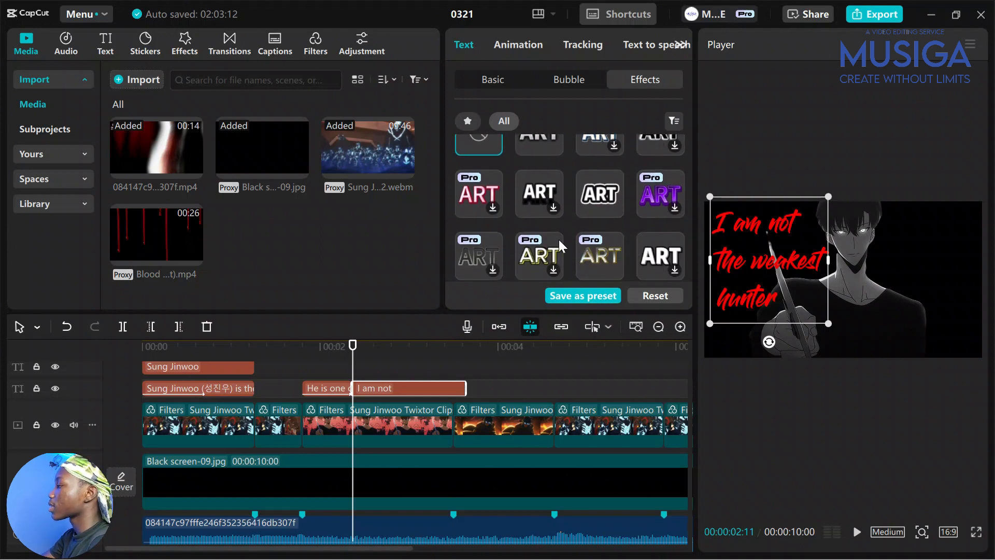
{"action": "scroll", "coordinate": [559, 239], "scroll_direction": "down", "scroll_amount": 5}
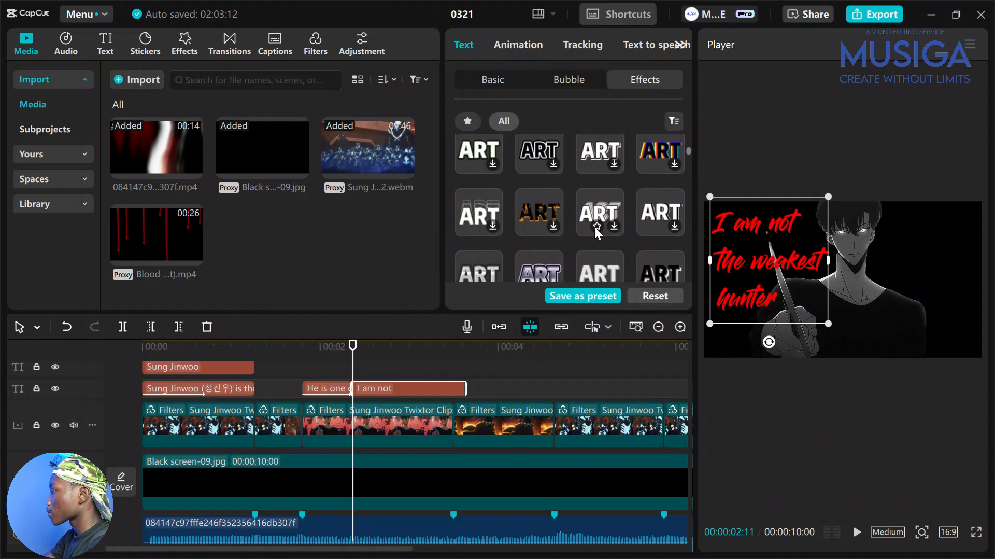
{"action": "scroll", "coordinate": [597, 231], "scroll_direction": "down", "scroll_amount": 3}
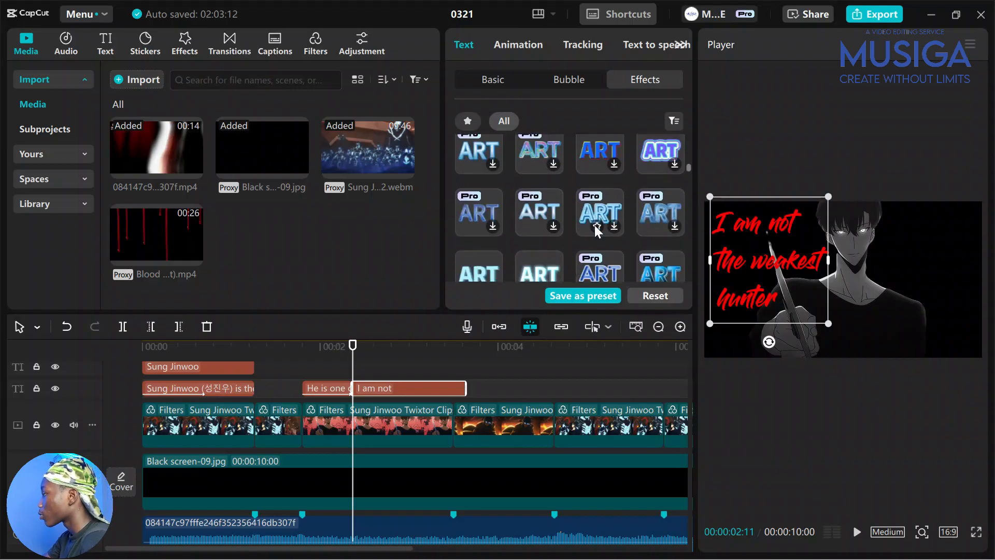
{"action": "scroll", "coordinate": [595, 226], "scroll_direction": "down", "scroll_amount": 5}
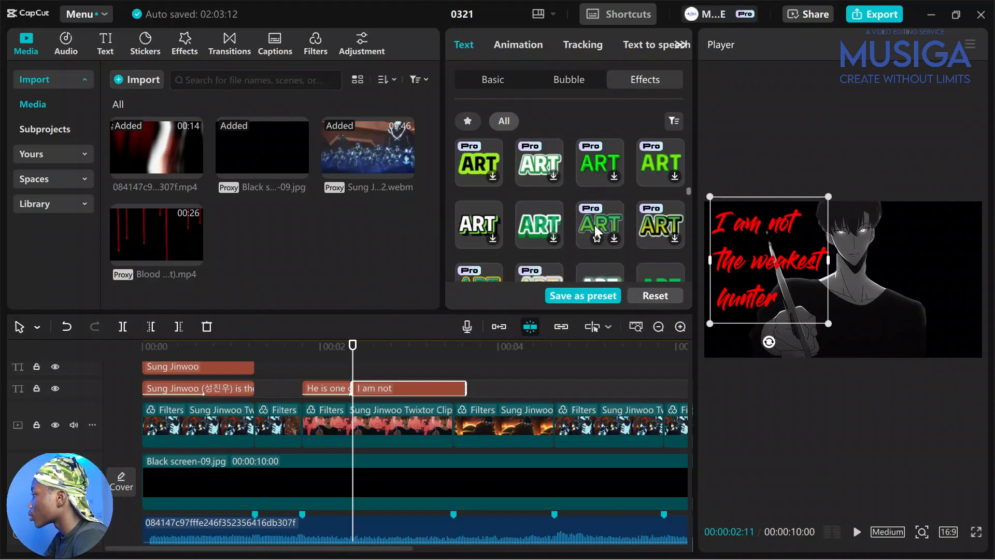
{"action": "scroll", "coordinate": [595, 225], "scroll_direction": "down", "scroll_amount": 5}
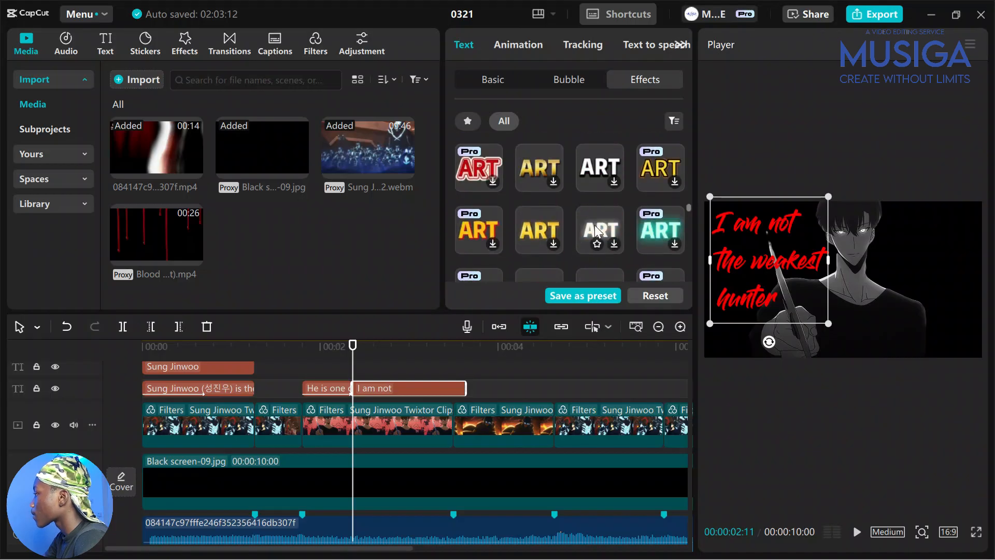
{"action": "scroll", "coordinate": [595, 225], "scroll_direction": "down", "scroll_amount": 3}
{"action": "left_click", "coordinate": [486, 178]}
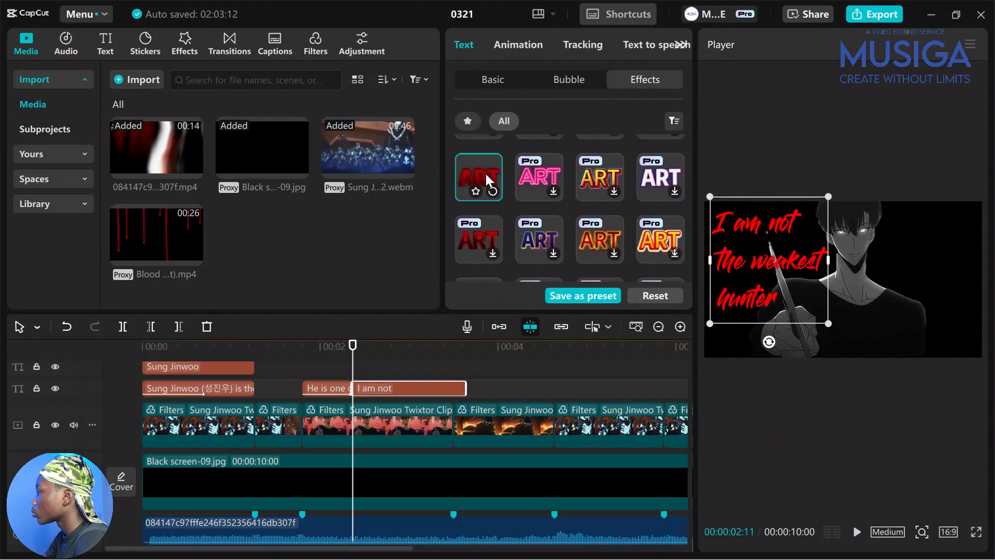
{"action": "left_click", "coordinate": [478, 223]}
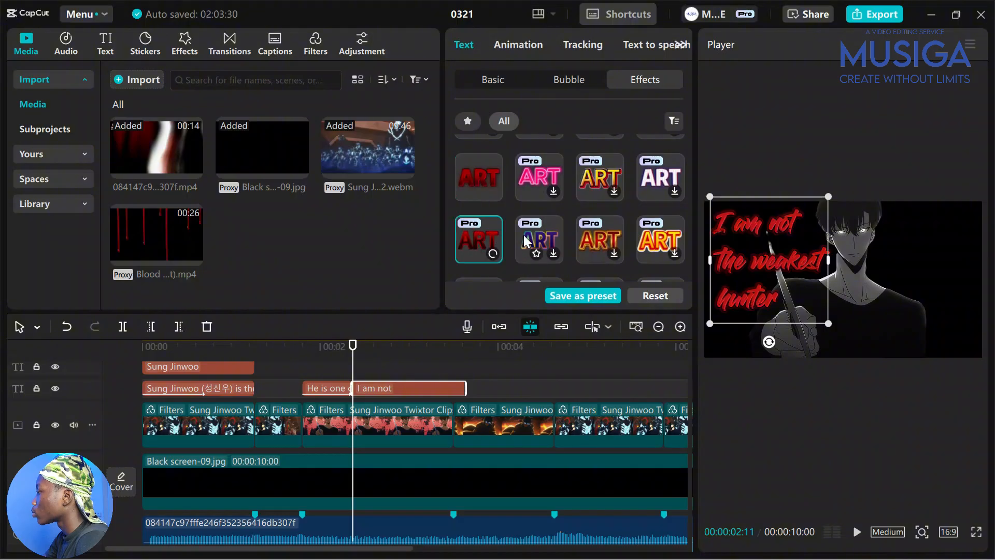
{"action": "scroll", "coordinate": [503, 212], "scroll_direction": "up", "scroll_amount": 1}
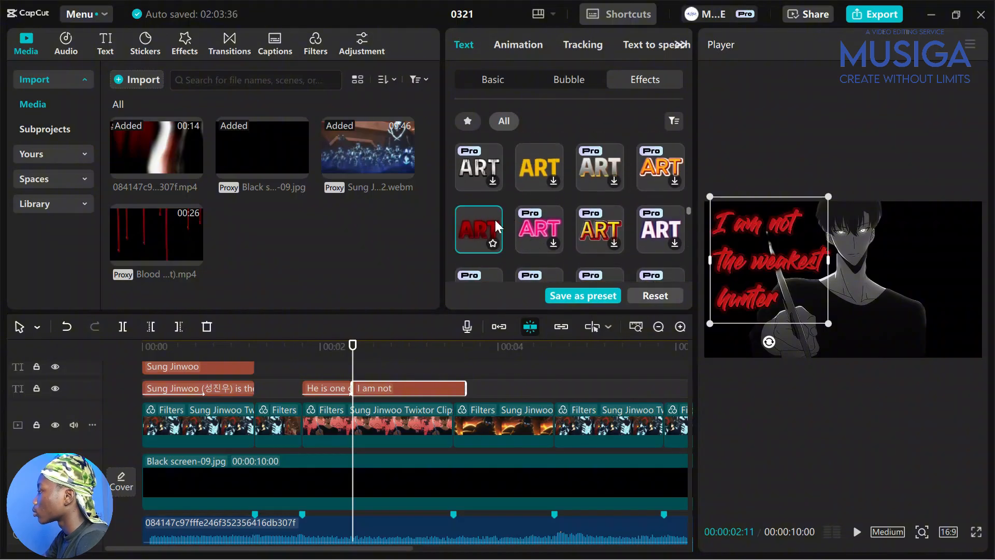
{"action": "scroll", "coordinate": [596, 241], "scroll_direction": "up", "scroll_amount": 2}
{"action": "scroll", "coordinate": [608, 248], "scroll_direction": "up", "scroll_amount": 2}
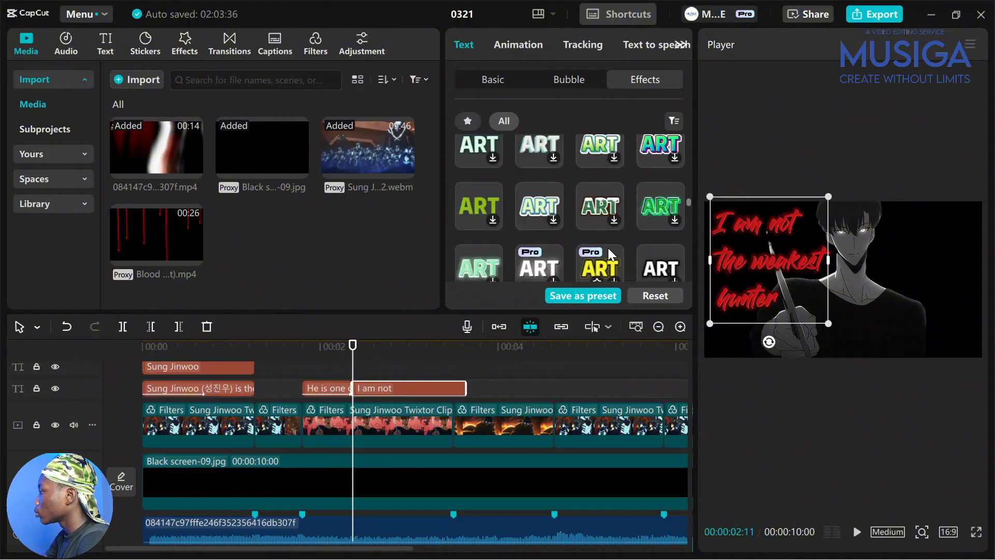
Step: Set the quote's font to Gill Sans Nova Inline Condensed and move it down slightly so it fits inside the frame
{"action": "left_click", "coordinate": [492, 78]}
{"action": "left_click", "coordinate": [579, 185]}
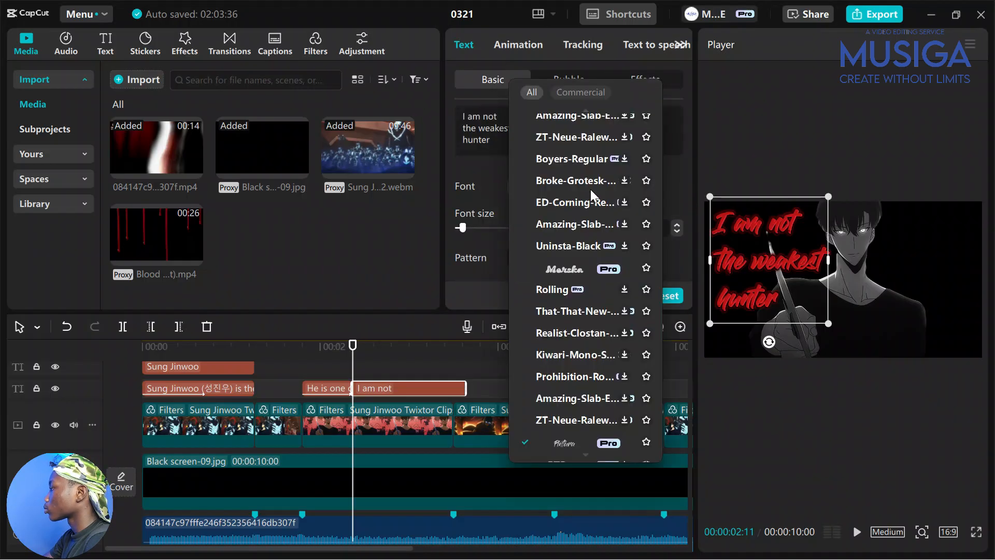
{"action": "scroll", "coordinate": [601, 298], "scroll_direction": "down", "scroll_amount": 5}
{"action": "scroll", "coordinate": [593, 290], "scroll_direction": "down", "scroll_amount": 10}
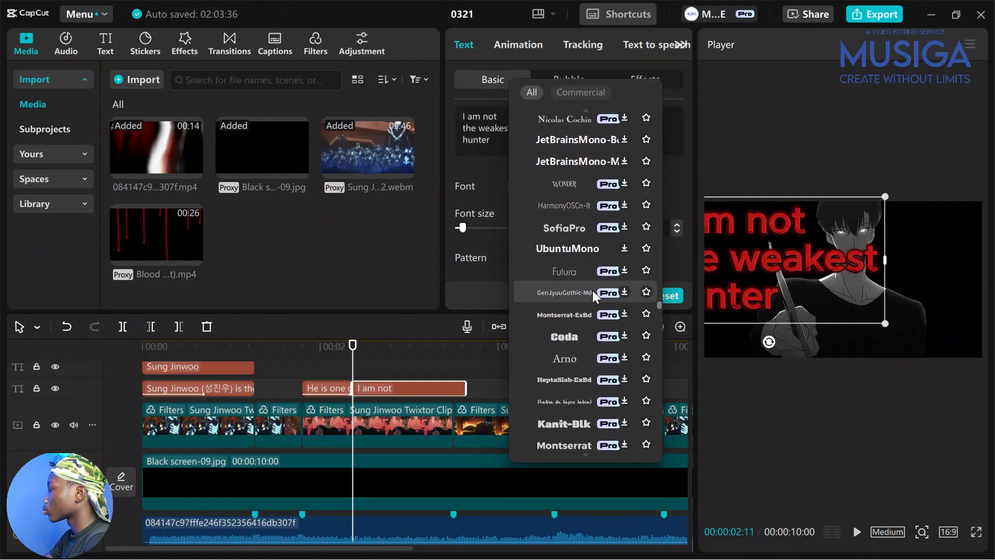
{"action": "scroll", "coordinate": [577, 263], "scroll_direction": "down", "scroll_amount": 15}
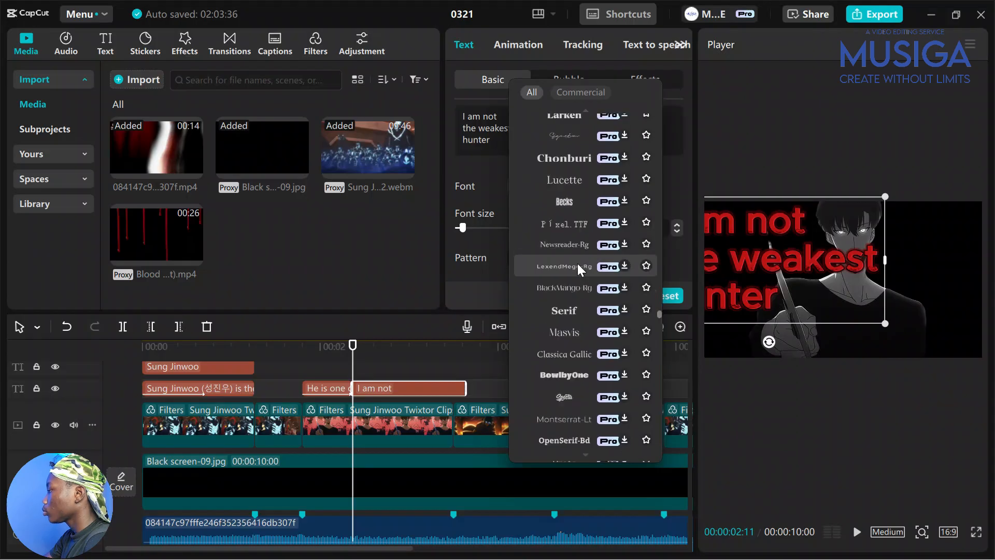
{"action": "scroll", "coordinate": [577, 264], "scroll_direction": "down", "scroll_amount": 12}
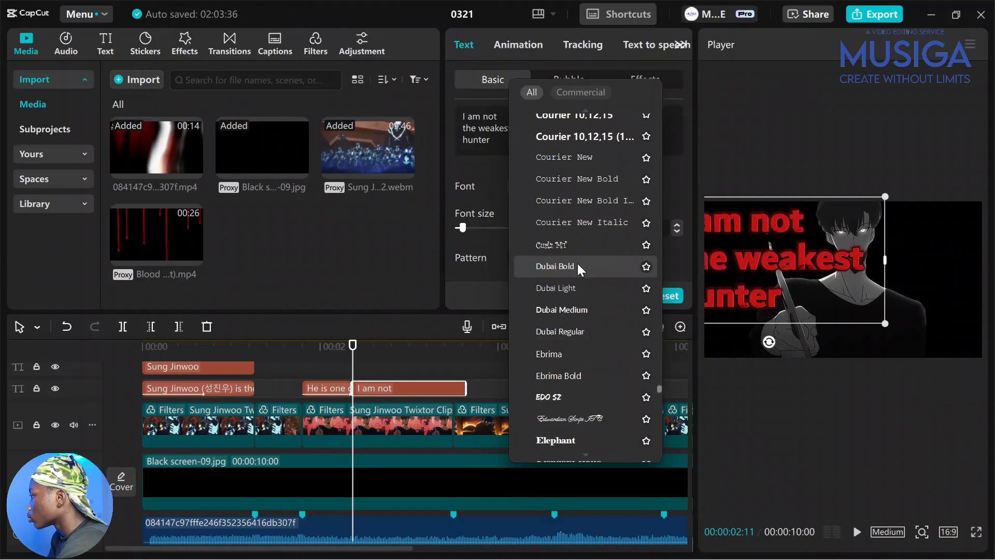
{"action": "scroll", "coordinate": [578, 347], "scroll_direction": "down", "scroll_amount": 6}
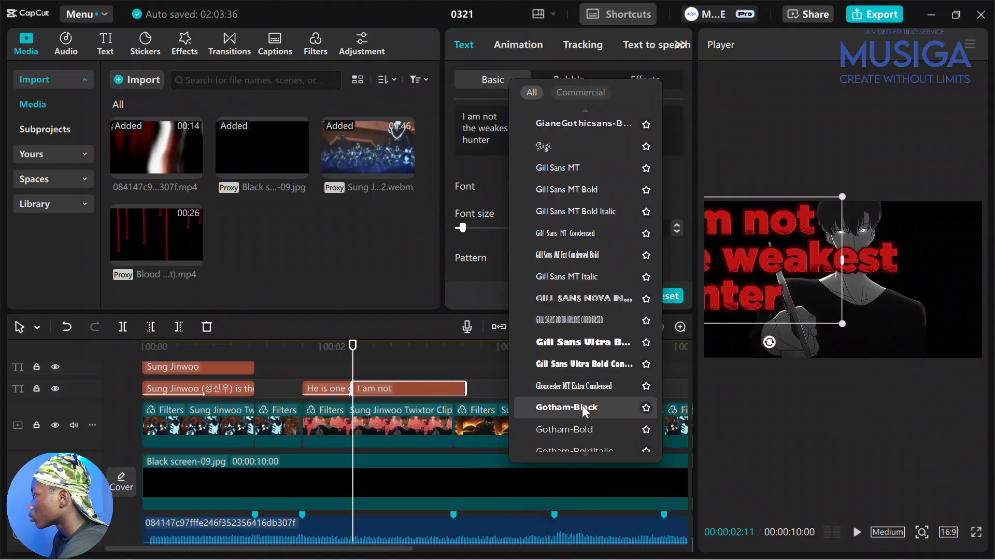
{"action": "left_click", "coordinate": [603, 322]}
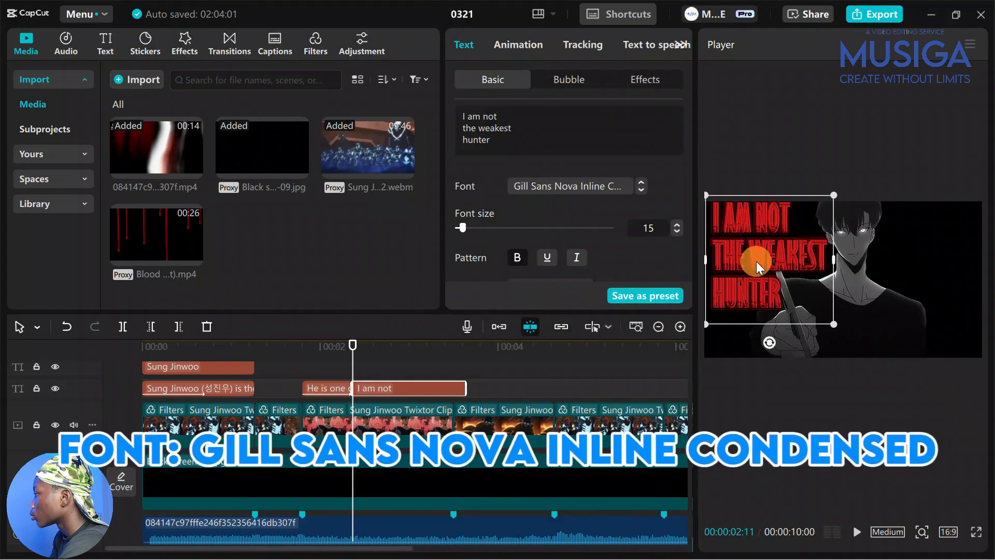
{"action": "left_click_drag", "start_coordinate": [757, 260], "coordinate": [757, 266]}
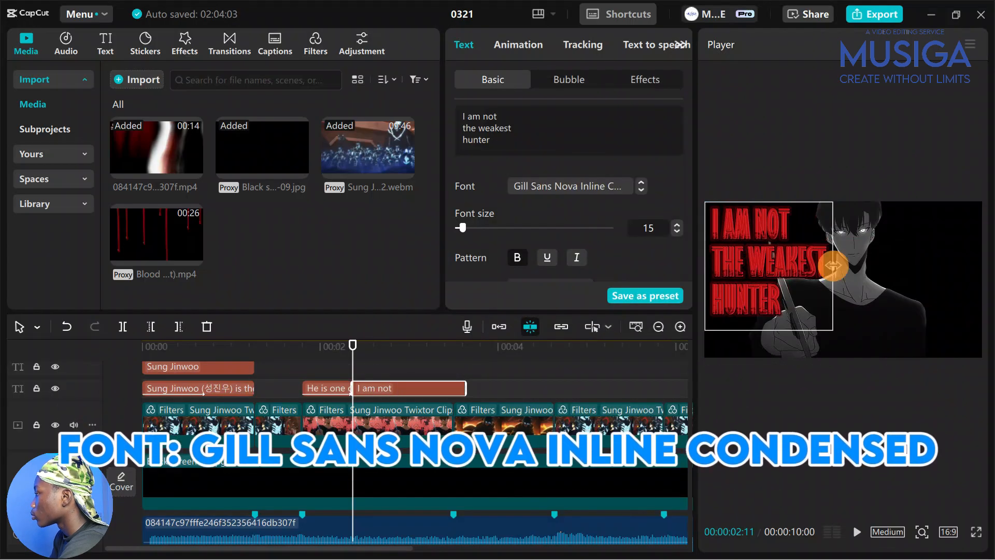
{"action": "mouse_move", "coordinate": [833, 266]}
{"action": "left_mouse_down"}
{"action": "mouse_move", "coordinate": [871, 268]}
{"action": "mouse_move", "coordinate": [835, 261]}
{"action": "left_mouse_up"}
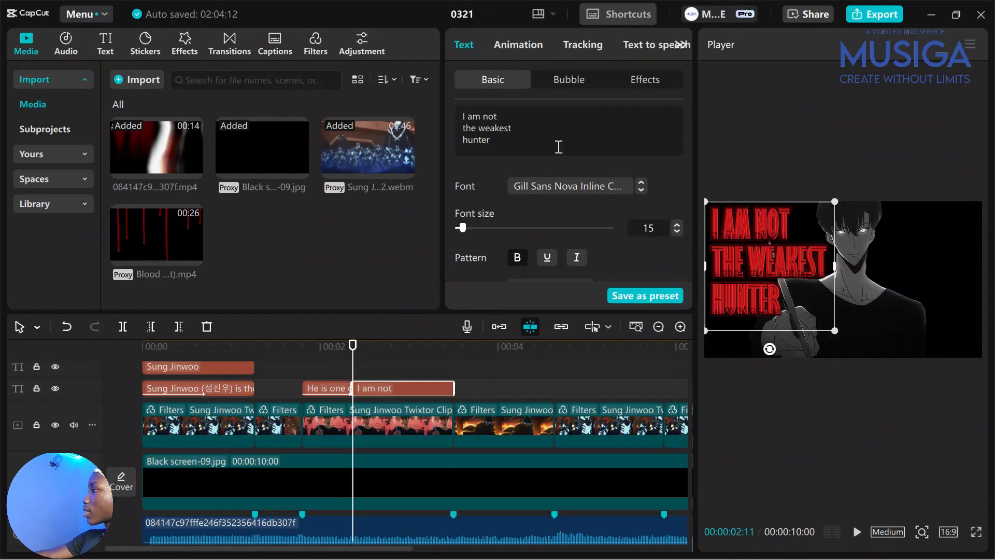
Step: Apply the Typewriter entrance animation to the "I am not the weakest hunter" text
{"action": "left_click", "coordinate": [520, 52]}
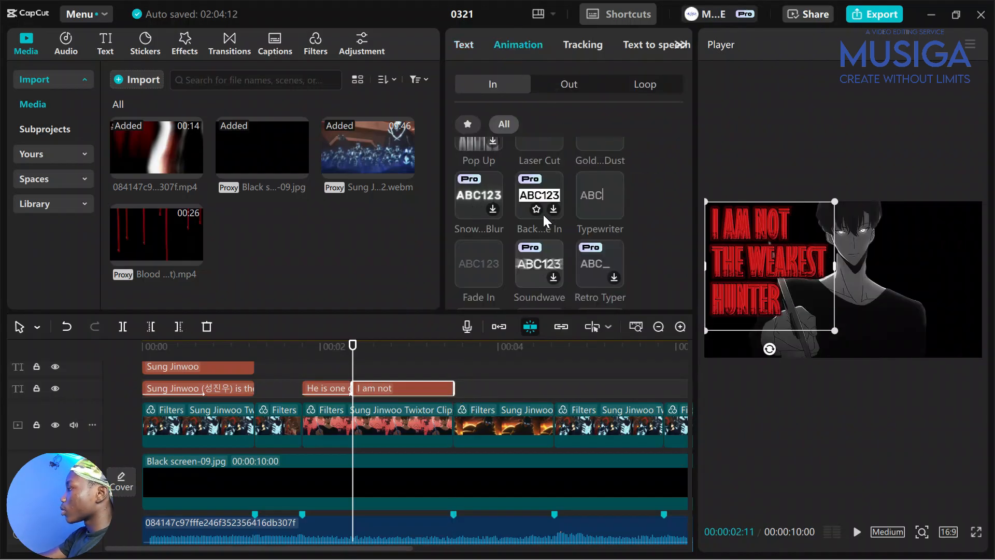
{"action": "scroll", "coordinate": [542, 213], "scroll_direction": "up", "scroll_amount": 2}
{"action": "scroll", "coordinate": [570, 202], "scroll_direction": "down", "scroll_amount": 2}
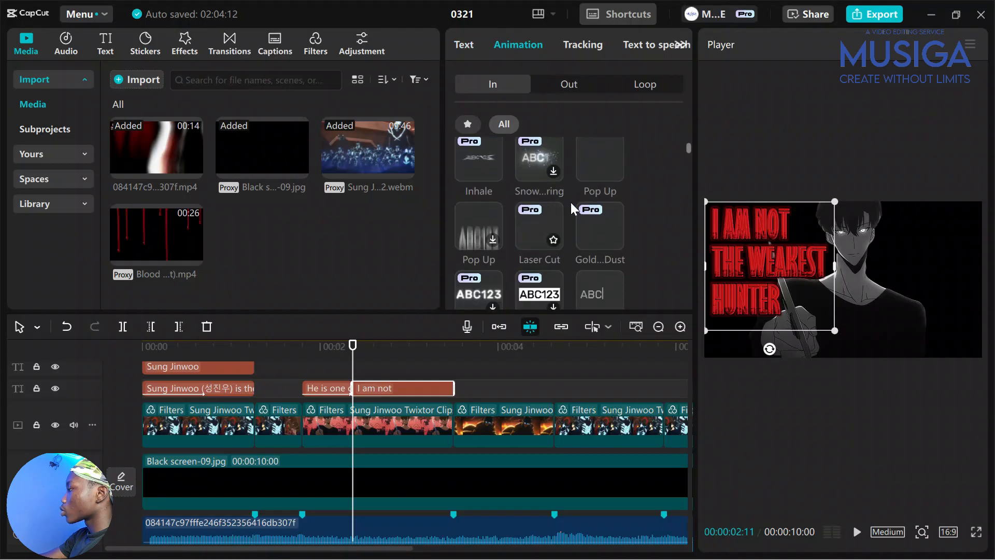
{"action": "scroll", "coordinate": [480, 222], "scroll_direction": "down", "scroll_amount": 6}
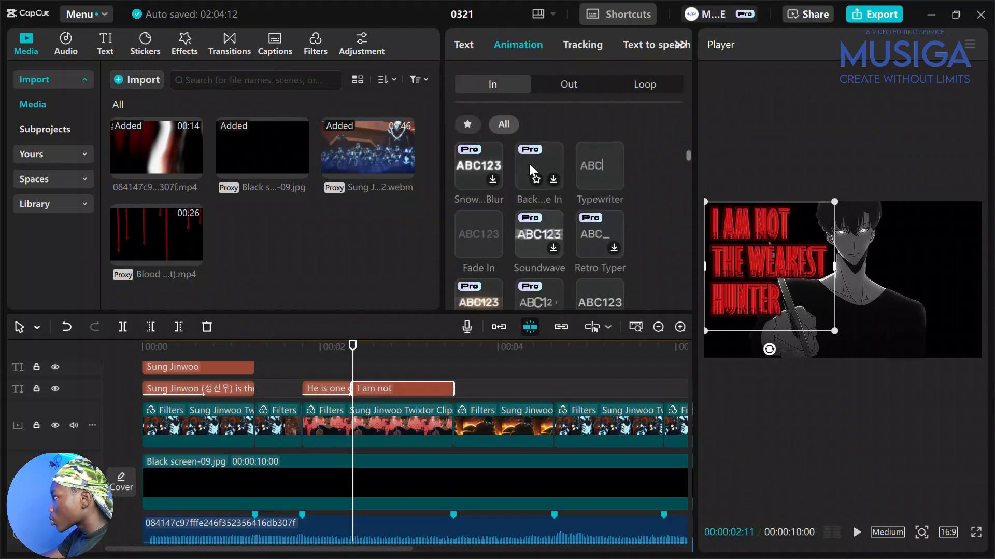
{"action": "scroll", "coordinate": [487, 254], "scroll_direction": "down", "scroll_amount": 4}
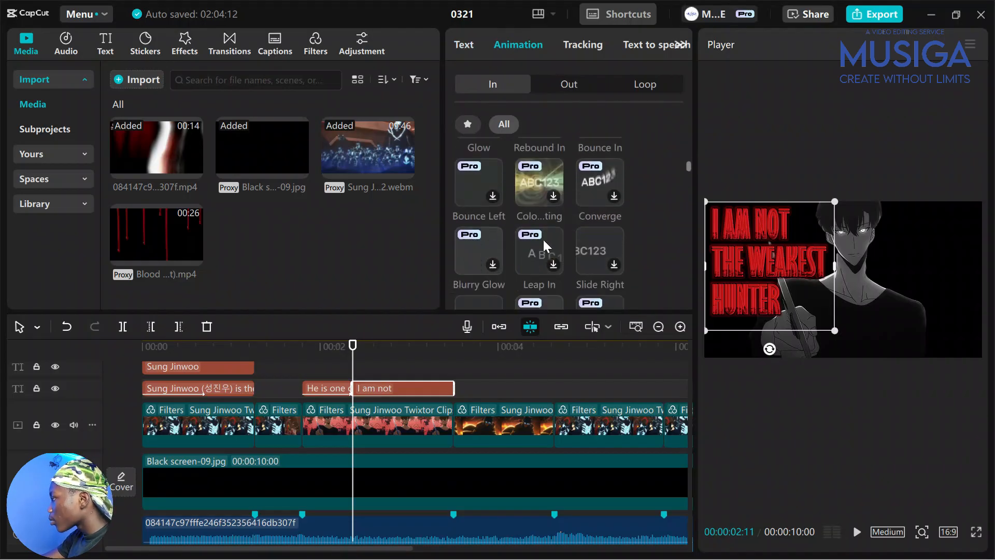
{"action": "scroll", "coordinate": [585, 247], "scroll_direction": "up", "scroll_amount": 10}
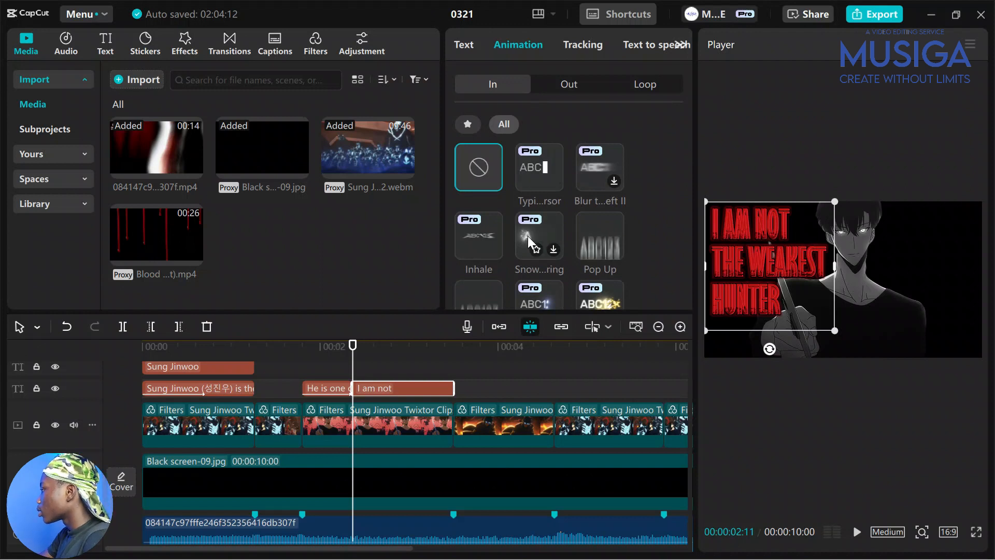
{"action": "scroll", "coordinate": [508, 228], "scroll_direction": "down", "scroll_amount": 2}
{"action": "scroll", "coordinate": [540, 206], "scroll_direction": "down", "scroll_amount": 1}
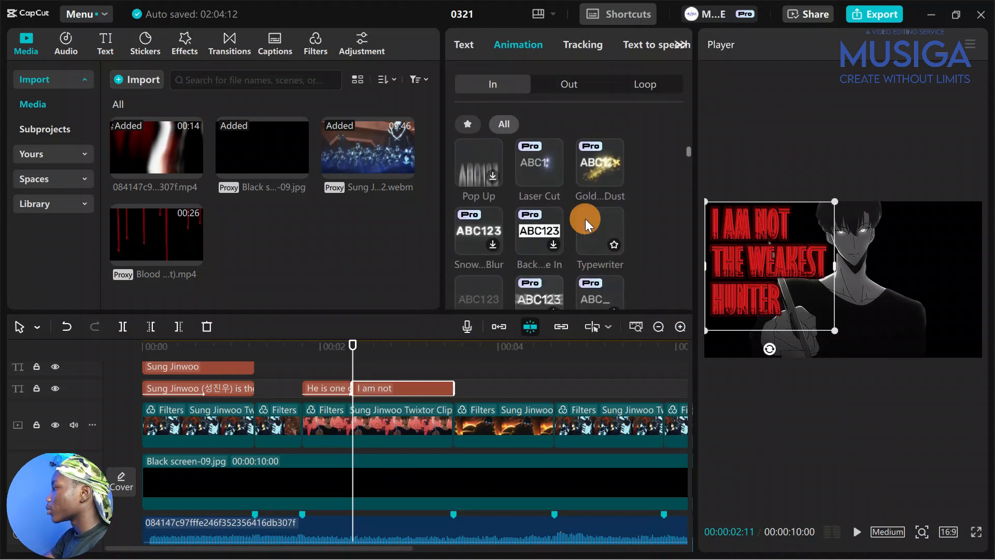
{"action": "left_click", "coordinate": [588, 222]}
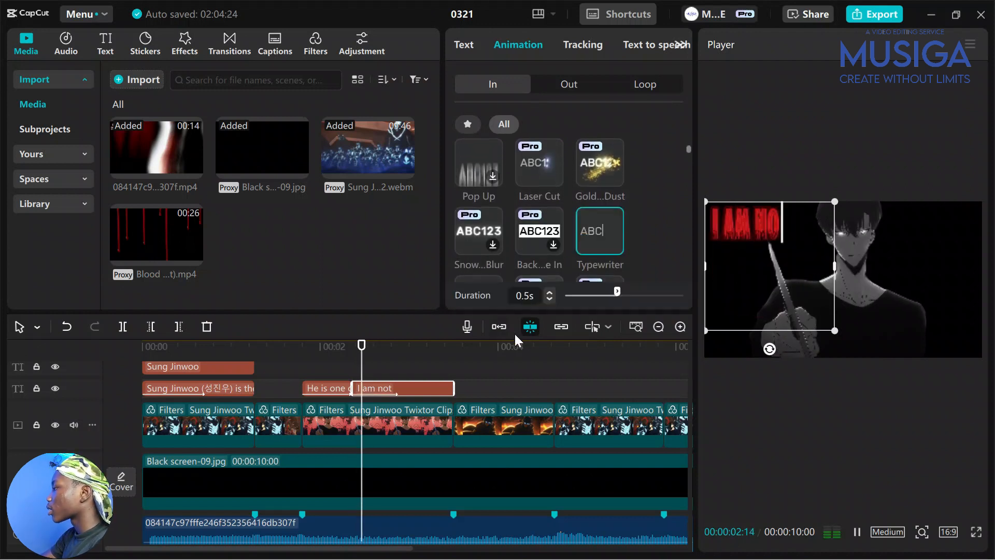
Step: Set the Typewriter animation's duration to 1.1 s
{"action": "left_click", "coordinate": [549, 291]}
{"action": "left_click", "coordinate": [549, 292]}
{"action": "left_click", "coordinate": [549, 292]}
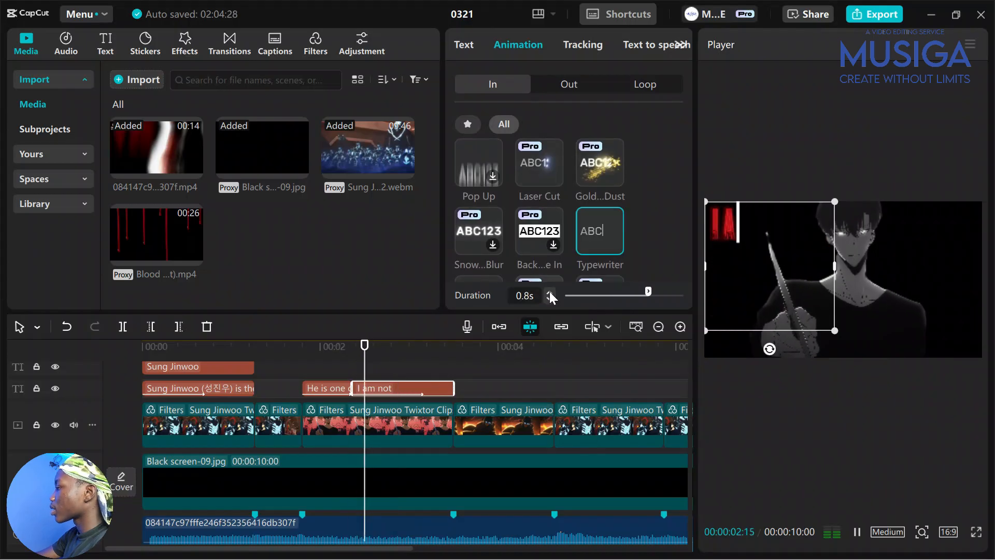
{"action": "left_click", "coordinate": [549, 292]}
{"action": "left_click", "coordinate": [549, 291]}
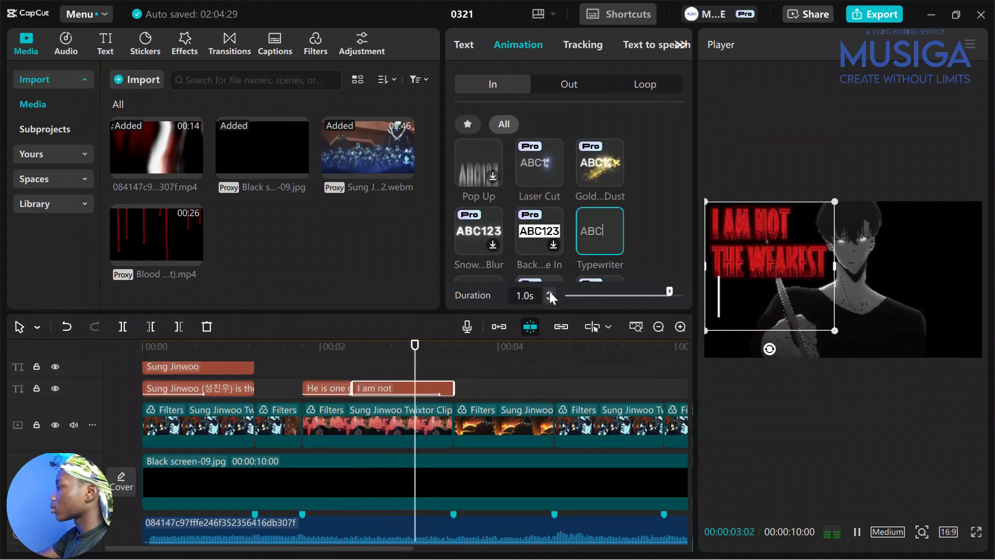
{"action": "left_click", "coordinate": [549, 291]}
{"action": "left_click", "coordinate": [548, 291]}
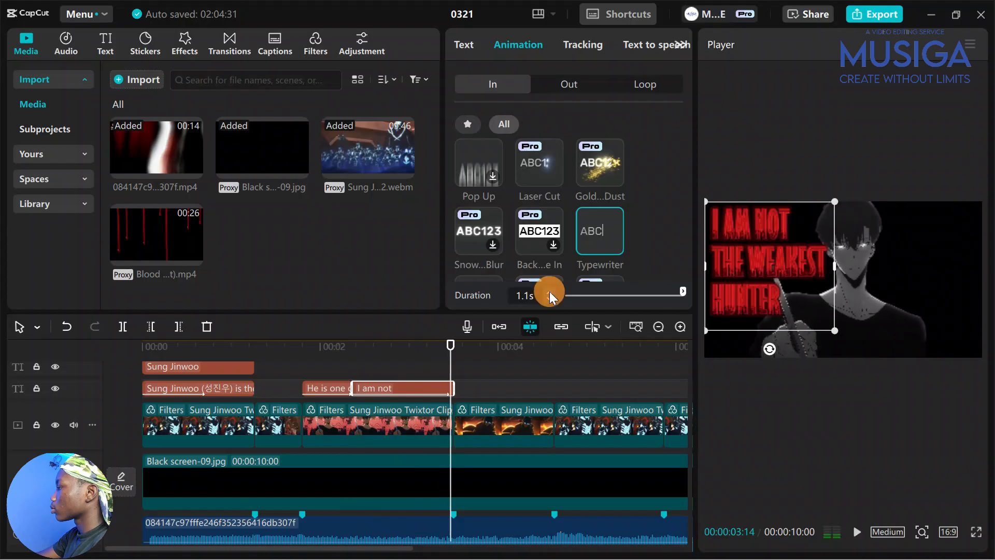
Step: Play the sequence back to check the timing of the animated quote
{"action": "left_click", "coordinate": [285, 379]}
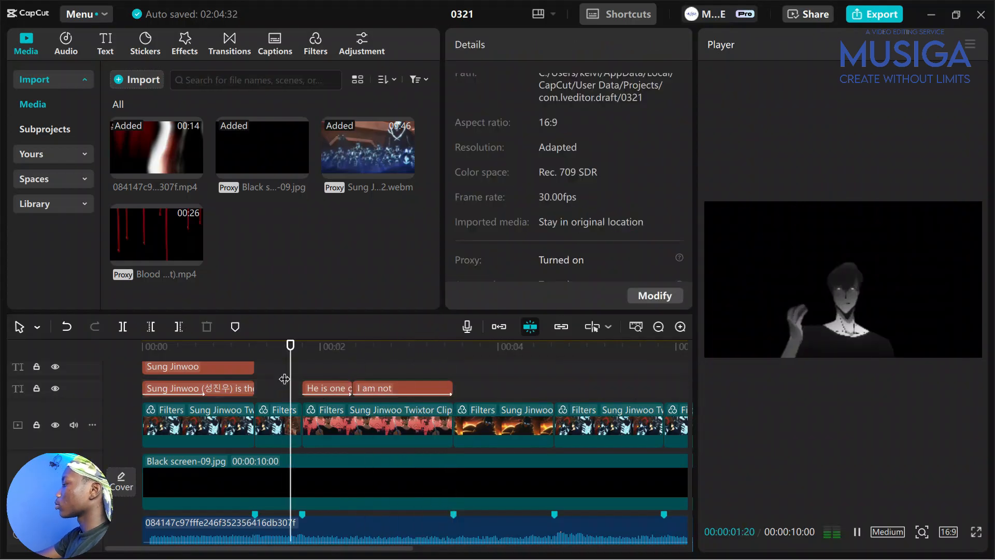
{"action": "scroll", "coordinate": [285, 379], "scroll_direction": "right", "scroll_amount": 2}
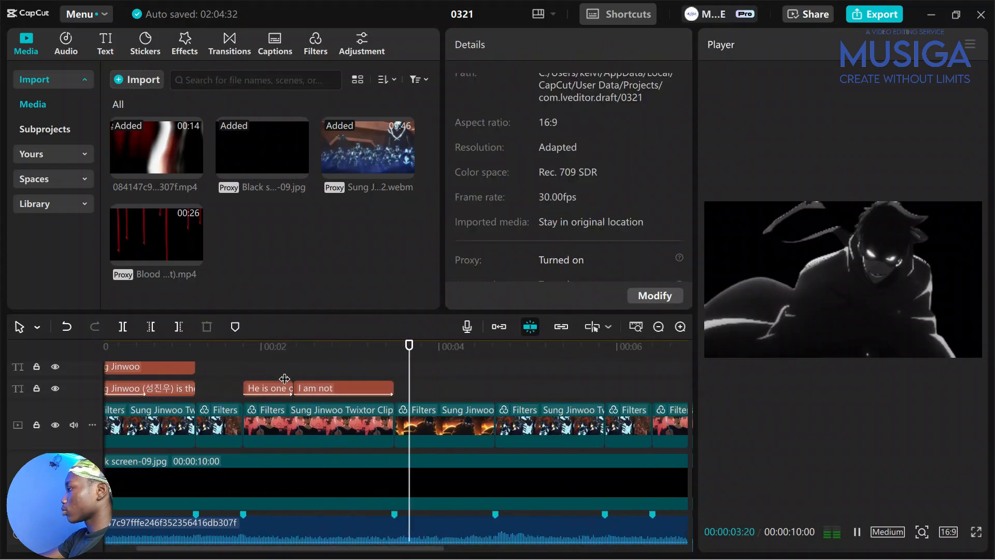
{"action": "scroll", "coordinate": [390, 402], "scroll_direction": "right", "scroll_amount": 1}
{"action": "left_click", "coordinate": [353, 374]}
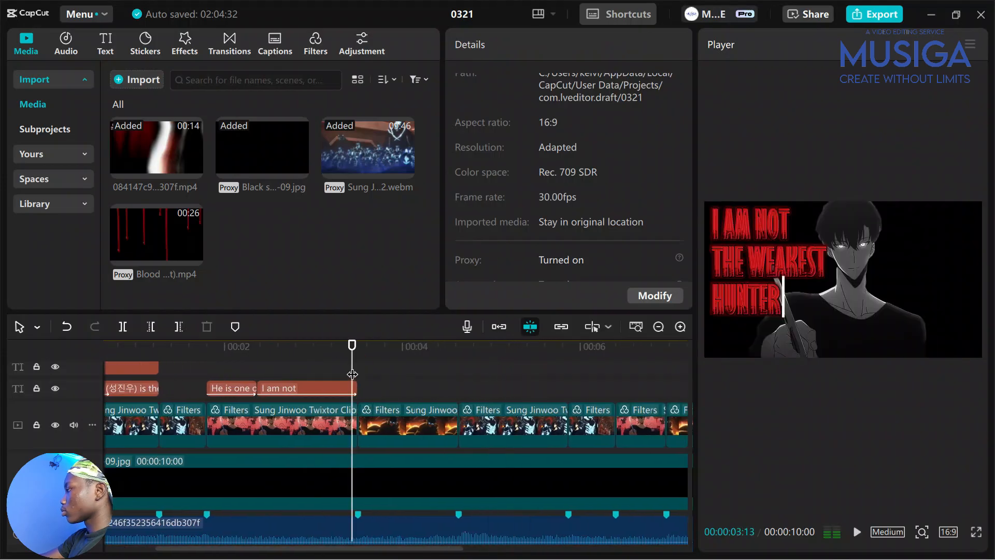
Step: Extend the "I am not the weakest hunter" text clip to end at the beat marker at 00:00:04:19 and play the sequence back
{"action": "left_click_drag", "start_coordinate": [352, 387], "coordinate": [389, 397]}
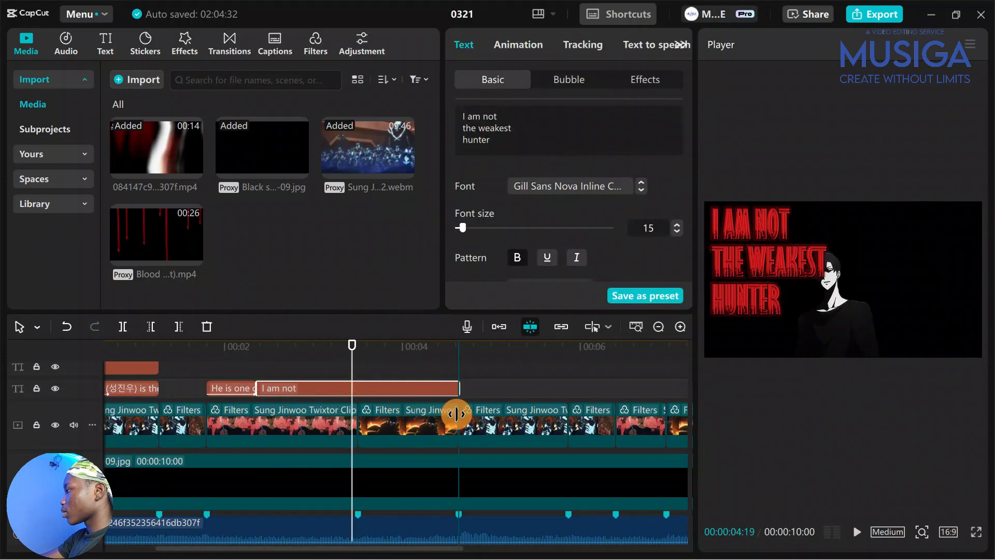
{"action": "key", "text": "space"}
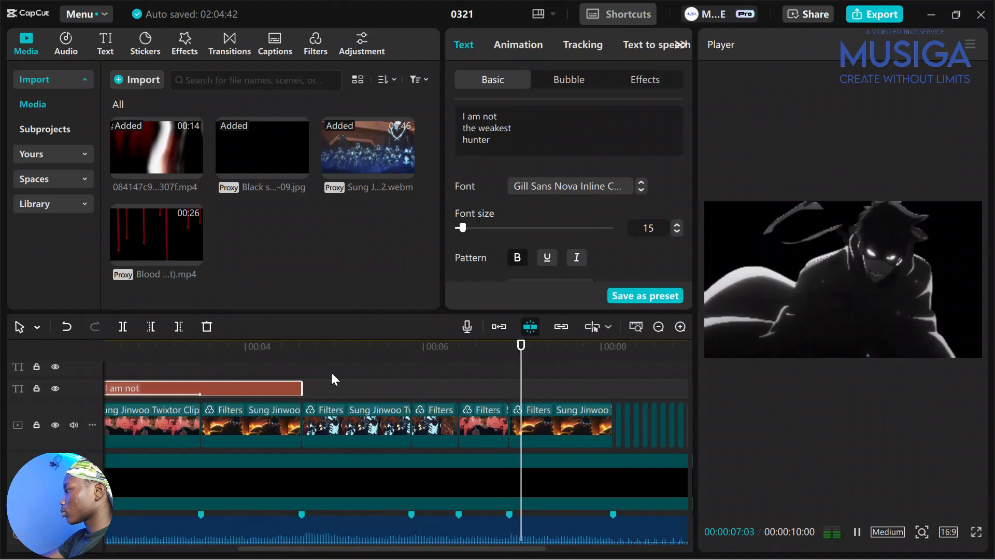
{"action": "left_click", "coordinate": [314, 370]}
Step: Duplicate all the title, description and quote text clips so the copies start at the beat marker at 00:00:04:19
{"action": "scroll", "coordinate": [466, 420], "scroll_direction": "left", "scroll_amount": 5}
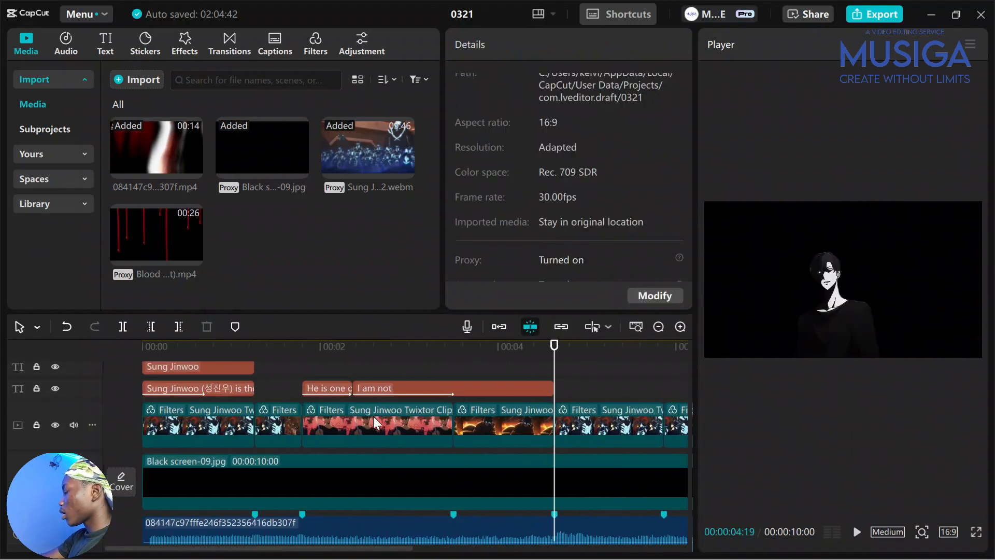
{"action": "scroll", "coordinate": [352, 394], "scroll_direction": "up", "scroll_amount": 1}
{"action": "left_click_drag", "start_coordinate": [199, 369], "coordinate": [381, 427]}
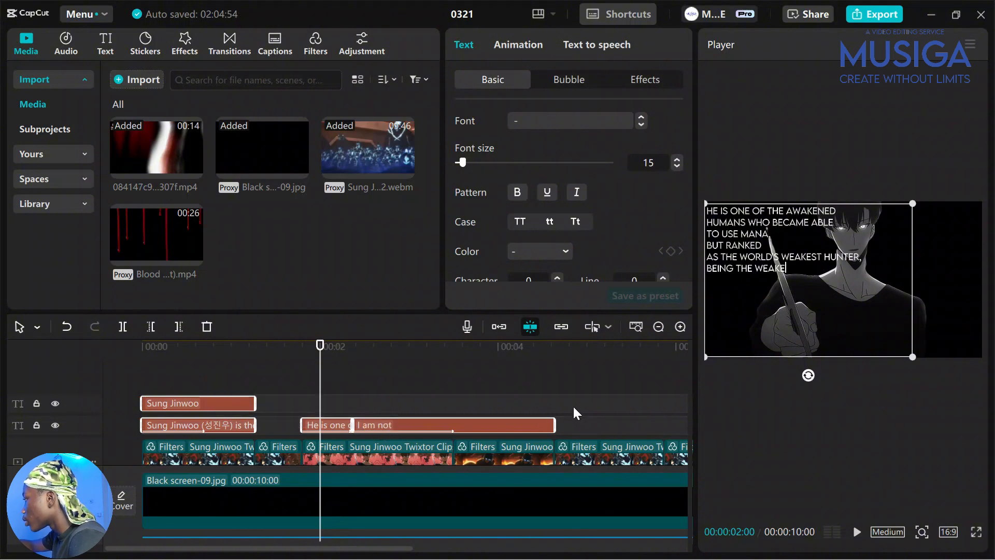
{"action": "left_click", "coordinate": [552, 394]}
{"action": "key", "text": "ctrl+v"}
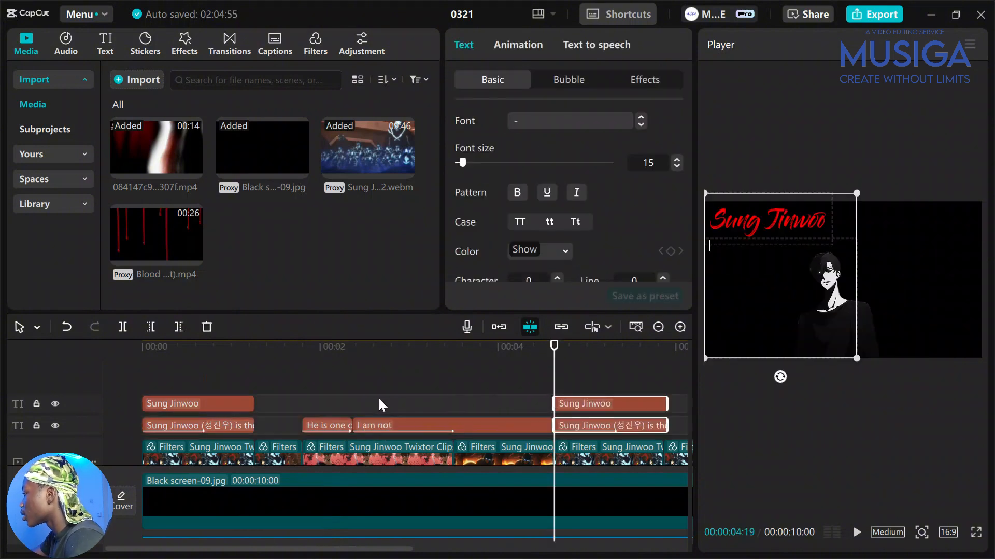
{"action": "scroll", "coordinate": [262, 414], "scroll_direction": "right", "scroll_amount": 3}
{"action": "scroll", "coordinate": [234, 407], "scroll_direction": "left", "scroll_amount": 3}
{"action": "left_click", "coordinate": [199, 374]}
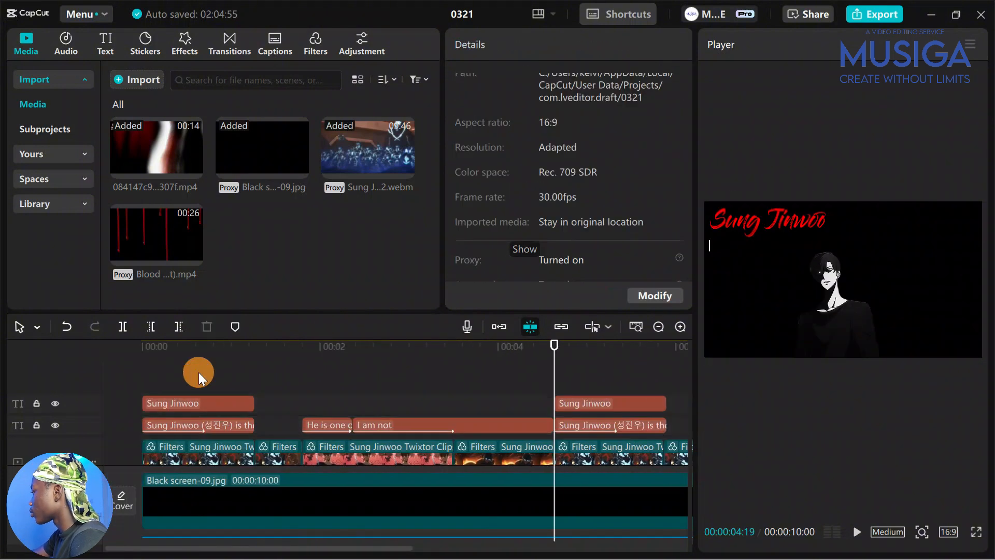
Step: Play the sequence back, then trim the copied "Sung Jinwoo" title and description clips to end at 00:00:05:26
{"action": "key", "text": "space"}
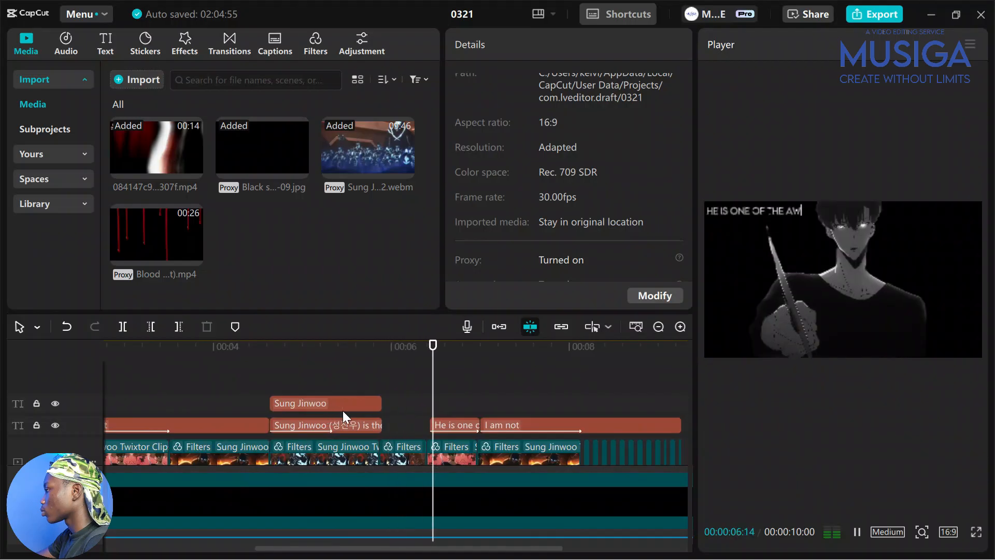
{"action": "left_click", "coordinate": [350, 385]}
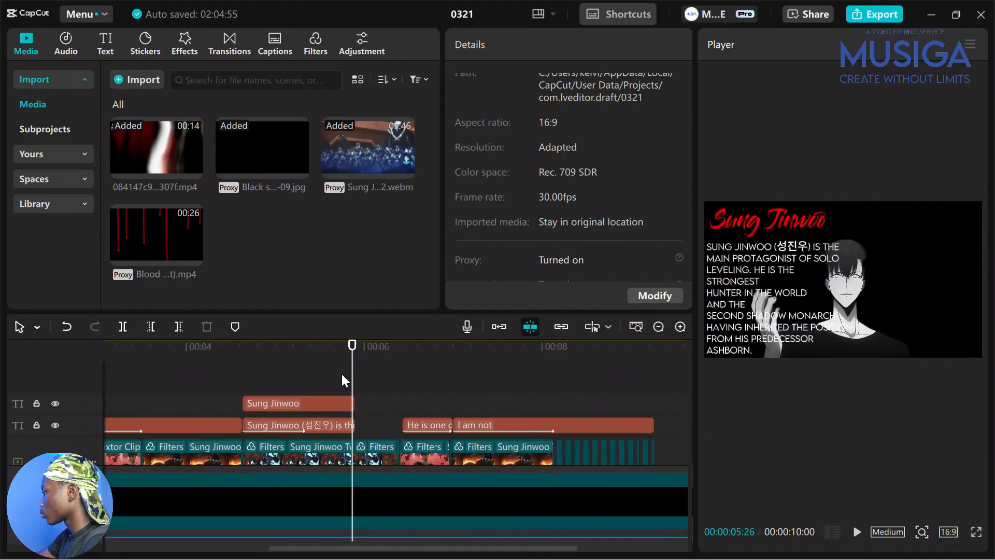
{"action": "left_click", "coordinate": [330, 403]}
{"action": "left_click", "coordinate": [325, 426], "text": "ctrl"}
{"action": "key", "text": "w"}
Step: Move the copied "He is one of" and "I am not" text clips to start at 00:00:06:12 and play them back
{"action": "left_click", "coordinate": [412, 388]}
{"action": "left_click_drag", "start_coordinate": [411, 389], "coordinate": [469, 428]}
{"action": "left_click", "coordinate": [492, 428]}
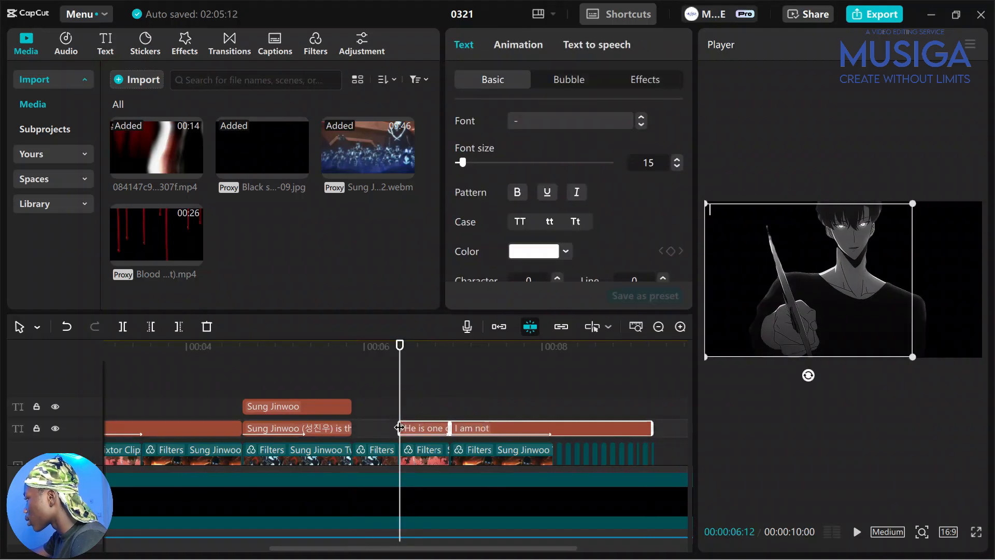
{"action": "left_click", "coordinate": [331, 381]}
{"action": "key", "text": "space"}
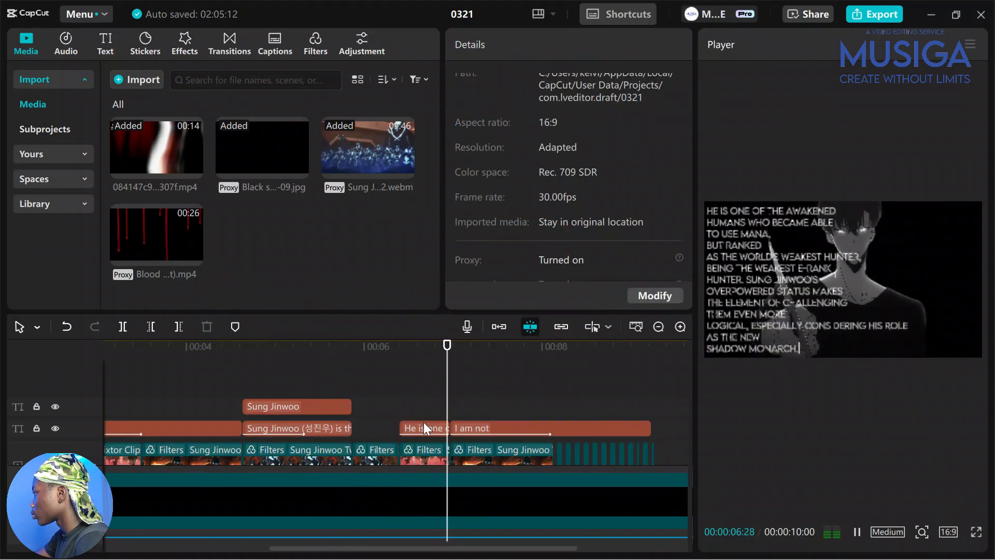
{"action": "key", "text": "space"}
Step: Change the copied quote's text to "I am reawakened" on two lines and play it back
{"action": "left_click", "coordinate": [487, 423]}
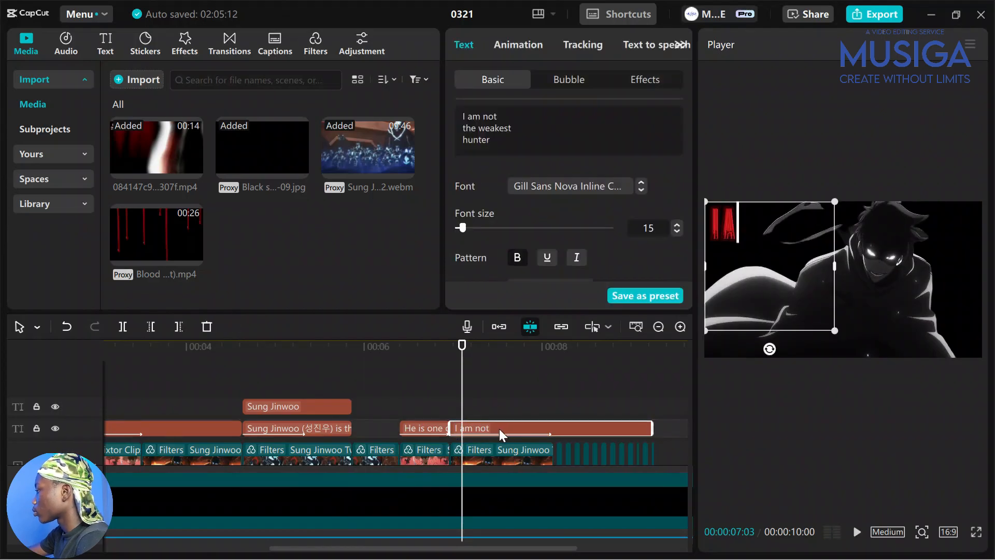
{"action": "key", "text": "Down"}
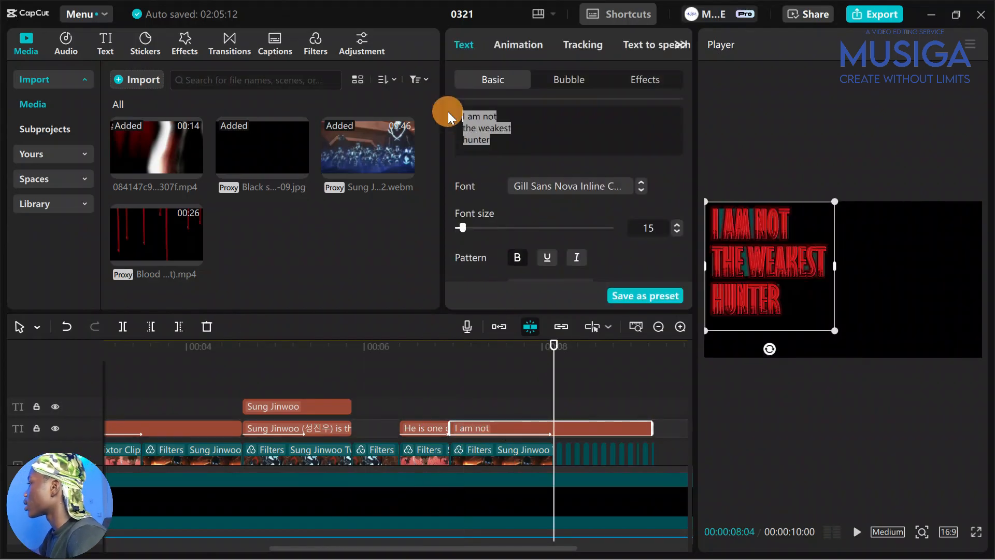
{"action": "type", "text": "I am"}
{"action": "key", "text": "Return"}
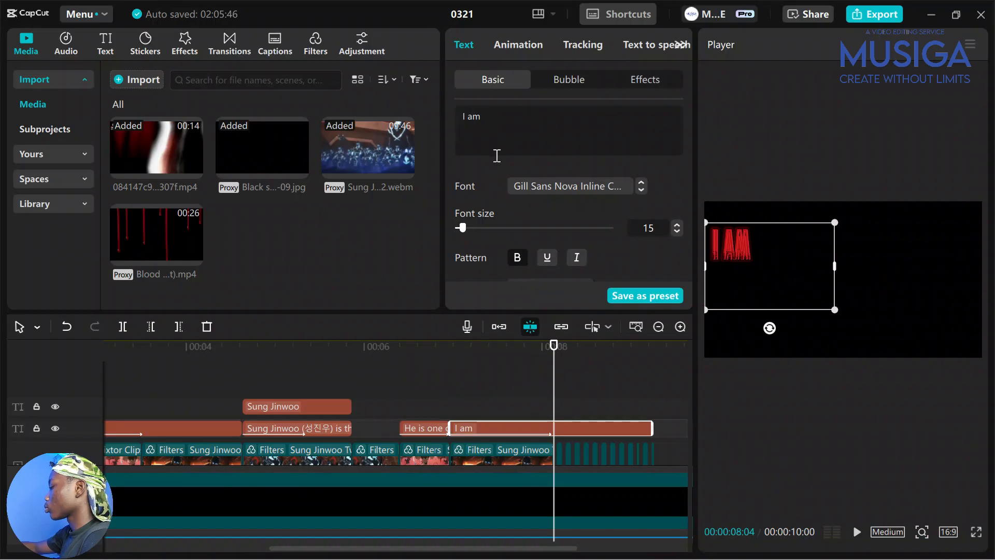
{"action": "type", "text": "reawakened"}
{"action": "left_click", "coordinate": [407, 389]}
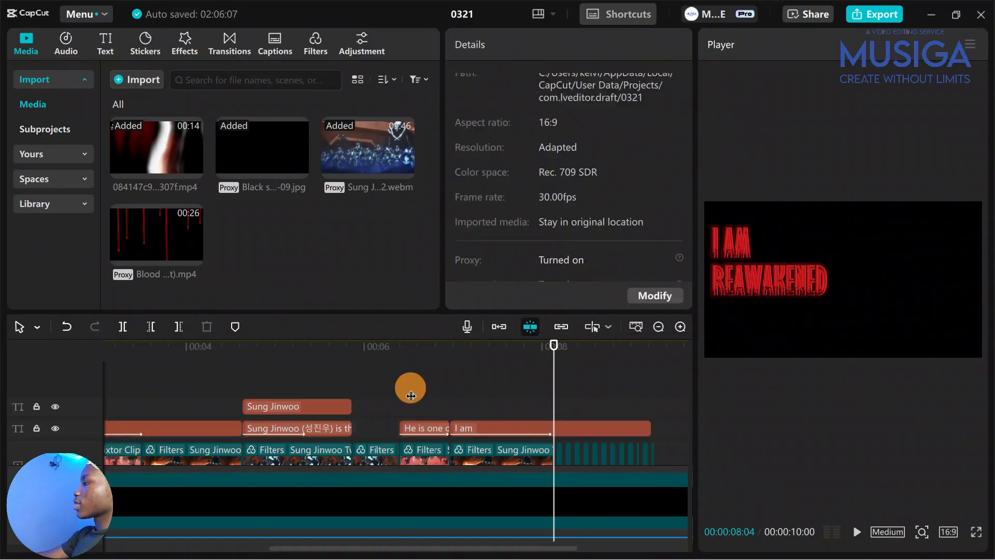
{"action": "key", "text": "space"}
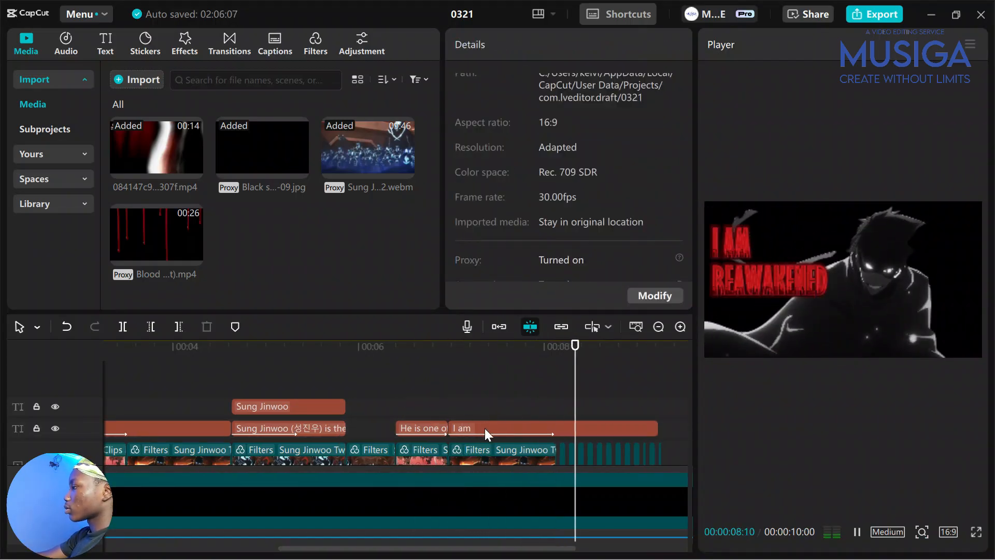
{"action": "key", "text": "space"}
Step: Select all the text clips and move them beneath the Sung Jinwoo video clips in the layer order
{"action": "scroll", "coordinate": [489, 429], "scroll_direction": "up", "scroll_amount": 1}
{"action": "scroll", "coordinate": [236, 399], "scroll_direction": "left", "scroll_amount": 5}
{"action": "left_click_drag", "start_coordinate": [187, 388], "coordinate": [415, 400]}
{"action": "left_click", "coordinate": [298, 431]}
{"action": "scroll", "coordinate": [244, 436], "scroll_direction": "left", "scroll_amount": 5}
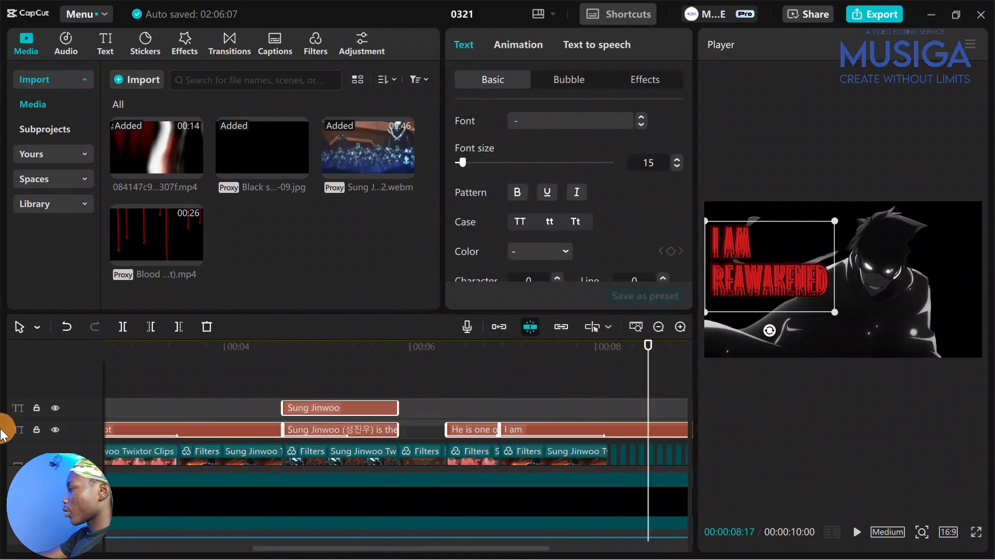
{"action": "scroll", "coordinate": [189, 414], "scroll_direction": "down", "scroll_amount": 3}
{"action": "scroll", "coordinate": [191, 398], "scroll_direction": "up", "scroll_amount": 3}
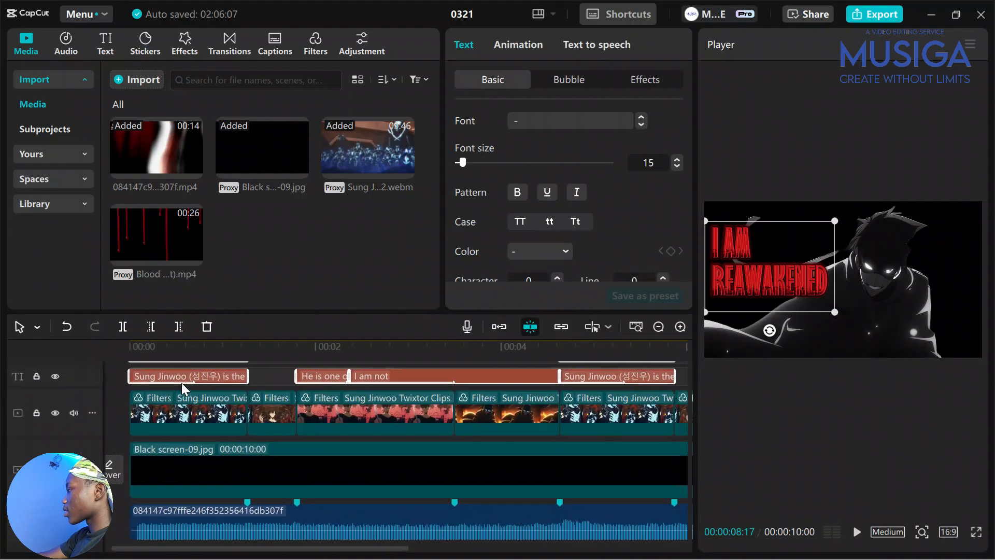
{"action": "left_click_drag", "start_coordinate": [178, 382], "coordinate": [159, 459]}
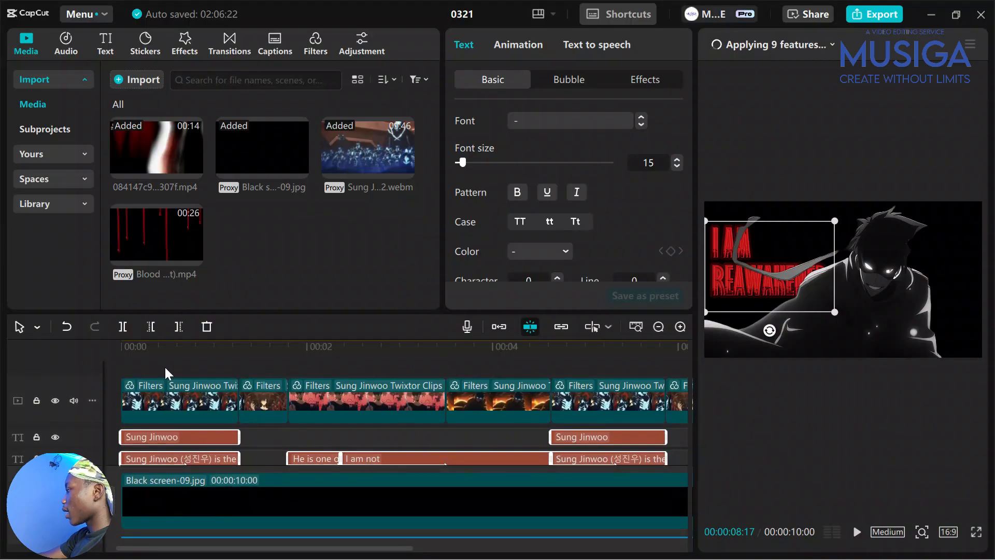
Step: Play the sequence from the start to check the text behind the character
{"action": "left_click", "coordinate": [51, 360]}
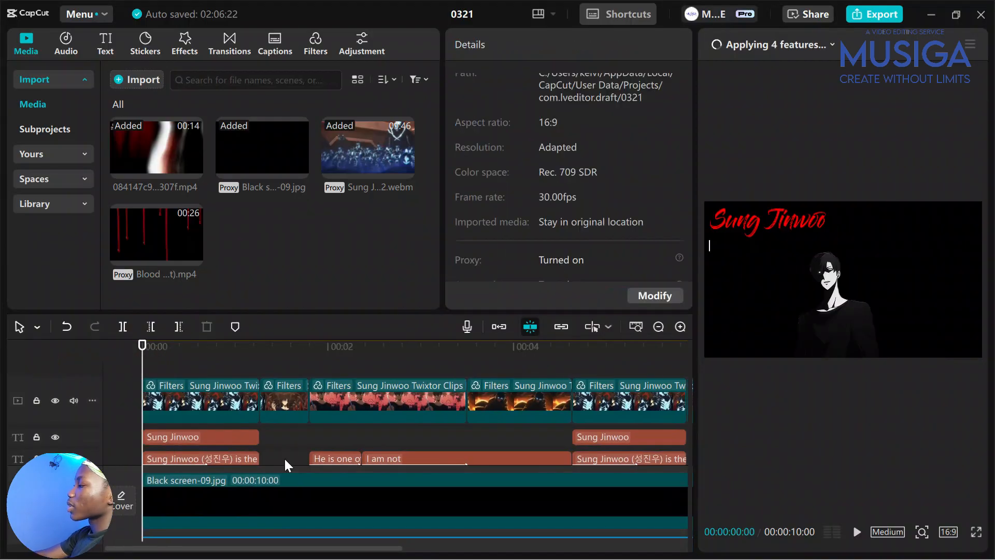
{"action": "key", "text": "space"}
{"action": "scroll", "coordinate": [371, 466], "scroll_direction": "down", "scroll_amount": 2}
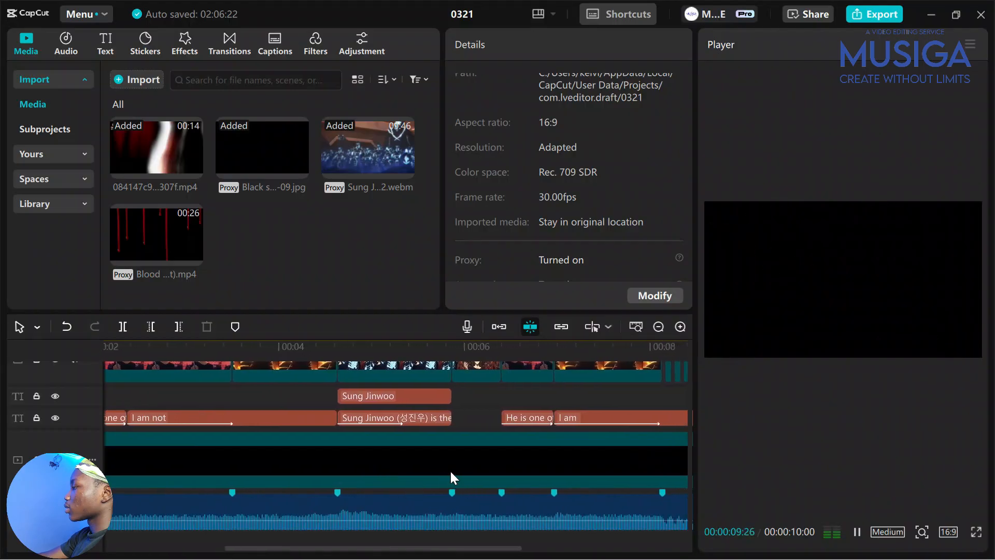
{"action": "key", "text": "space"}
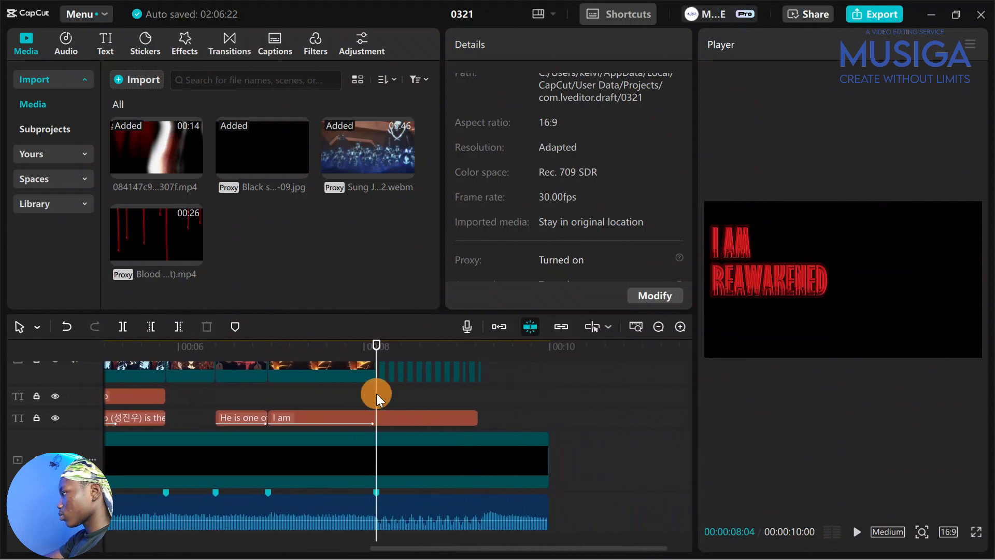
Step: Split the "I am reawakened" text at 00:00:08:04 and trim the following part to match the first gap between the flickering video fragments
{"action": "scroll", "coordinate": [393, 431], "scroll_direction": "up", "scroll_amount": 5}
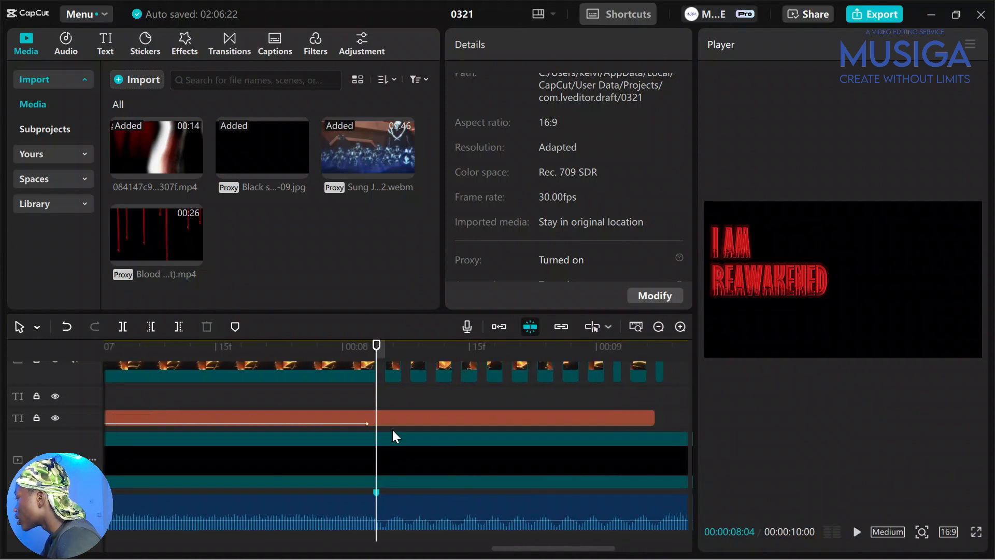
{"action": "left_click", "coordinate": [384, 418]}
{"action": "key", "text": "ctrl+b"}
{"action": "left_click", "coordinate": [384, 393]}
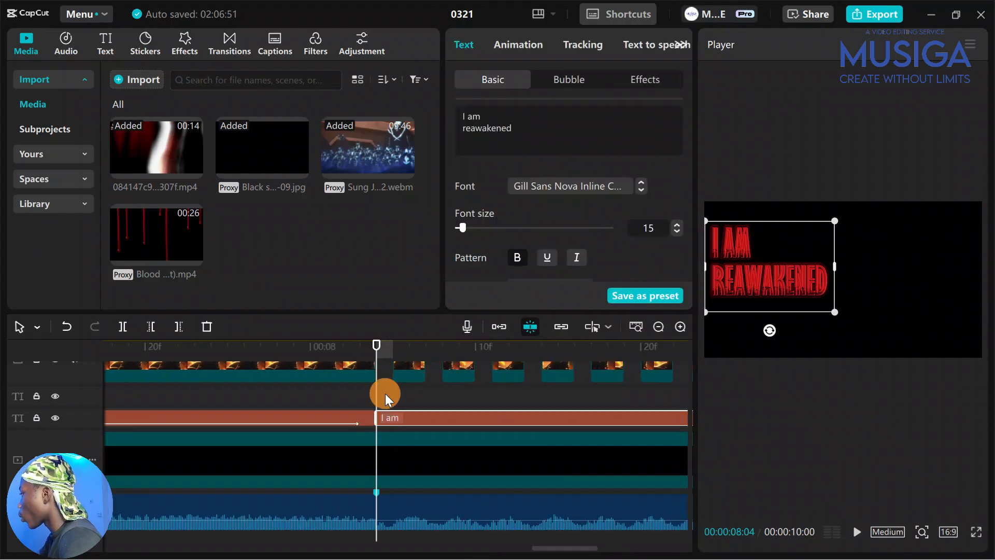
{"action": "left_click", "coordinate": [407, 422]}
{"action": "key", "text": "q"}
{"action": "left_click", "coordinate": [427, 397]}
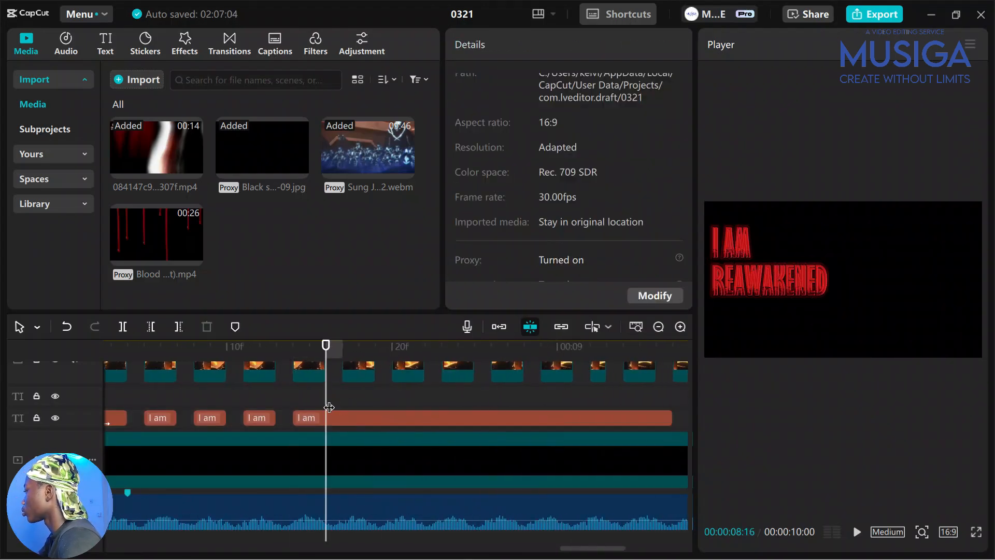
Step: Cut the "I am reawakened" text to match the video fragments and gaps from 00:00:08:16 to 00:00:08:22
{"action": "left_click", "coordinate": [371, 413]}
{"action": "key", "text": "ctrl+b"}
{"action": "left_click", "coordinate": [429, 413]}
{"action": "key", "text": "ctrl+b"}
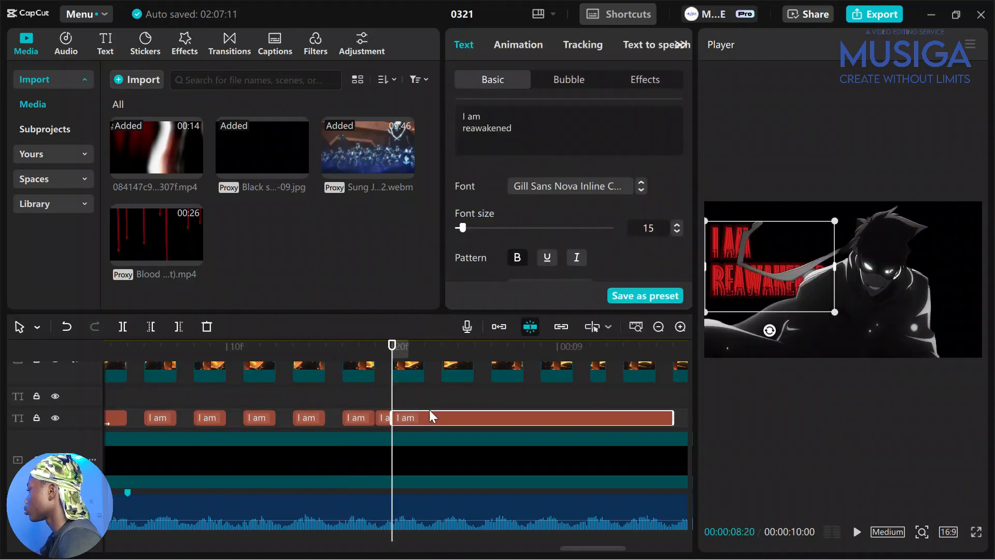
{"action": "left_click", "coordinate": [383, 417]}
{"action": "key", "text": "Delete"}
{"action": "left_click", "coordinate": [462, 416]}
{"action": "key", "text": "ctrl+b"}
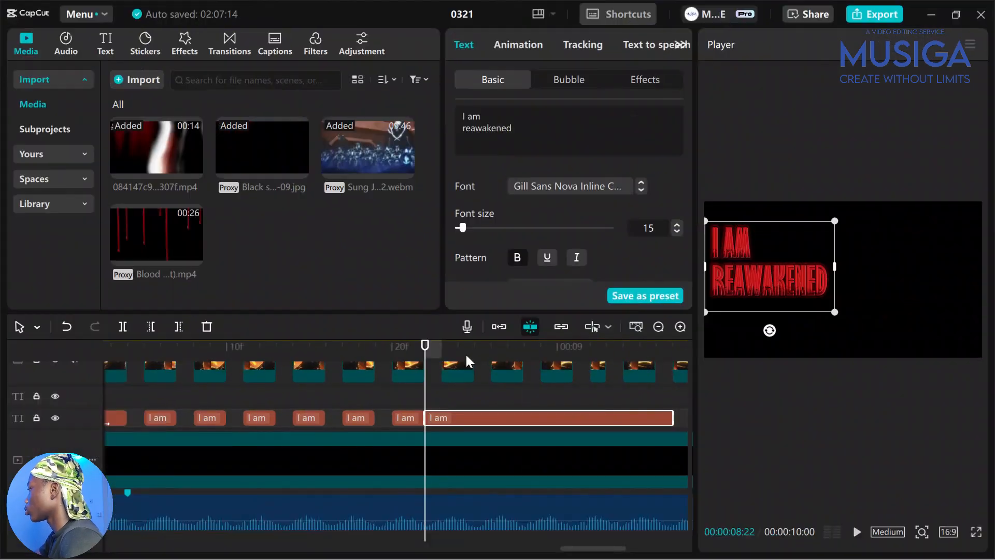
Step: Cut the rest of the "I am reawakened" text from 00:00:08:22 to match the remaining video fragments and play the sequence back
{"action": "left_click", "coordinate": [442, 397]}
{"action": "key", "text": "q"}
{"action": "left_click", "coordinate": [493, 412]}
{"action": "key", "text": "ctrl+b"}
{"action": "left_click", "coordinate": [539, 414]}
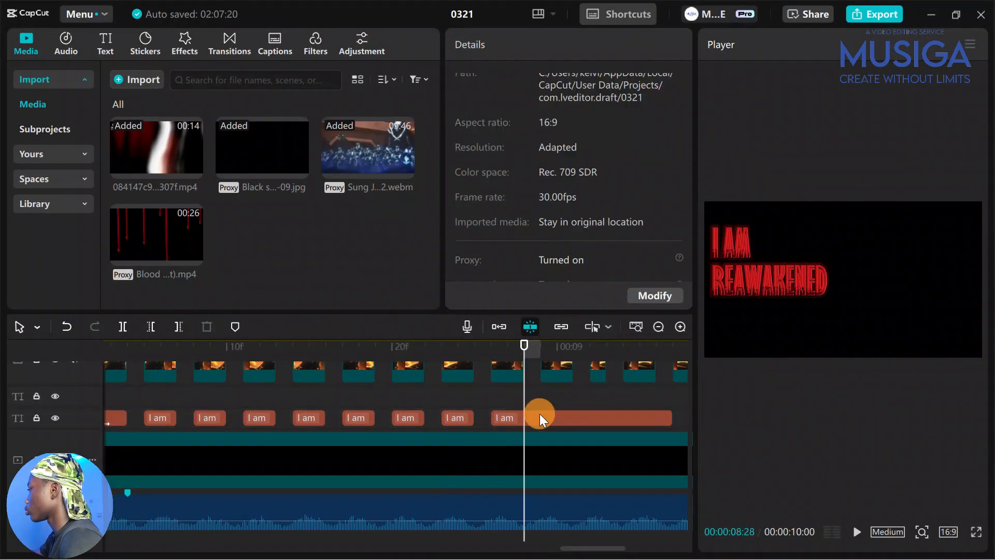
{"action": "key", "text": "ctrl+b"}
{"action": "left_click", "coordinate": [574, 396]}
{"action": "key", "text": "ctrl+b"}
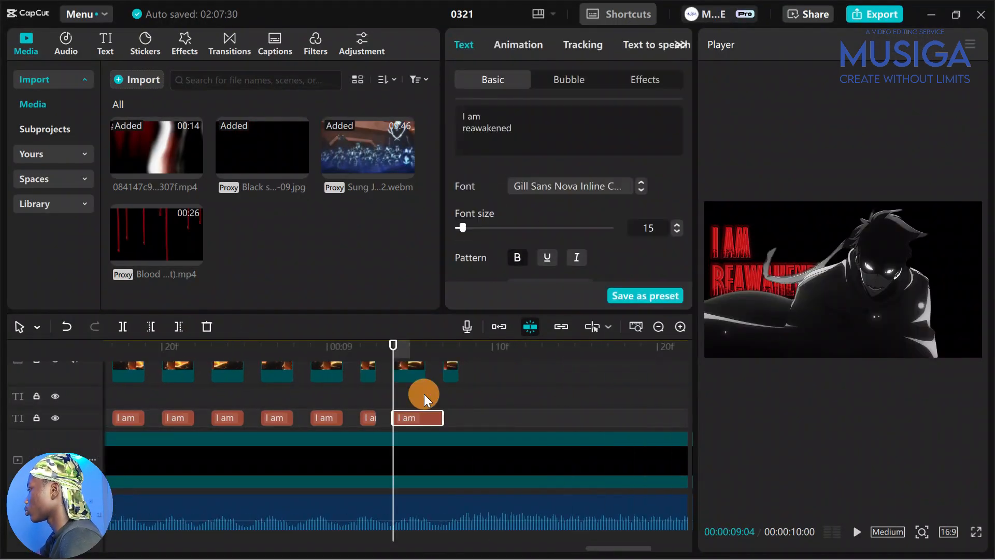
{"action": "left_click", "coordinate": [425, 396]}
{"action": "key", "text": "ctrl+b"}
{"action": "left_click", "coordinate": [444, 418]}
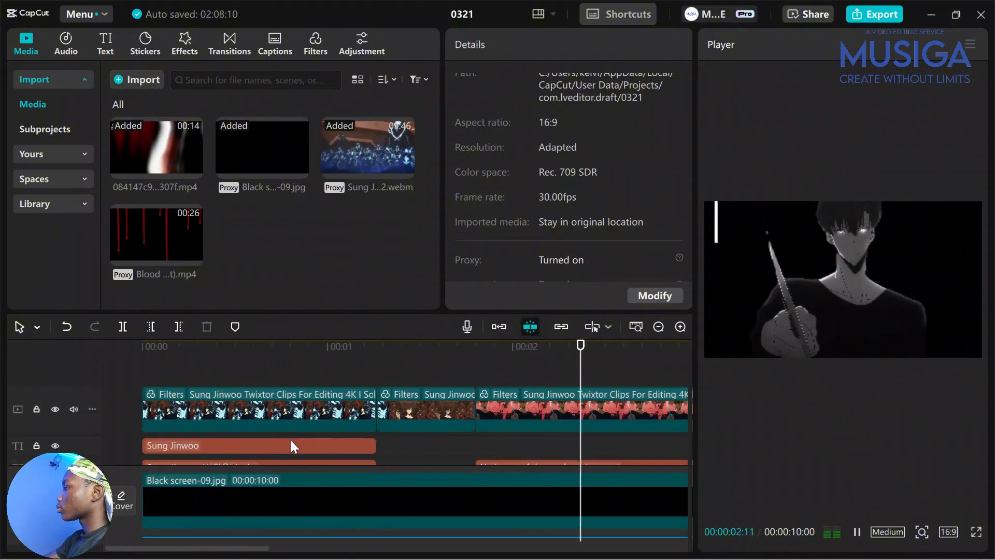
{"action": "scroll", "coordinate": [311, 446], "scroll_direction": "down", "scroll_amount": 2}
{"action": "scroll", "coordinate": [405, 476], "scroll_direction": "down", "scroll_amount": 3}
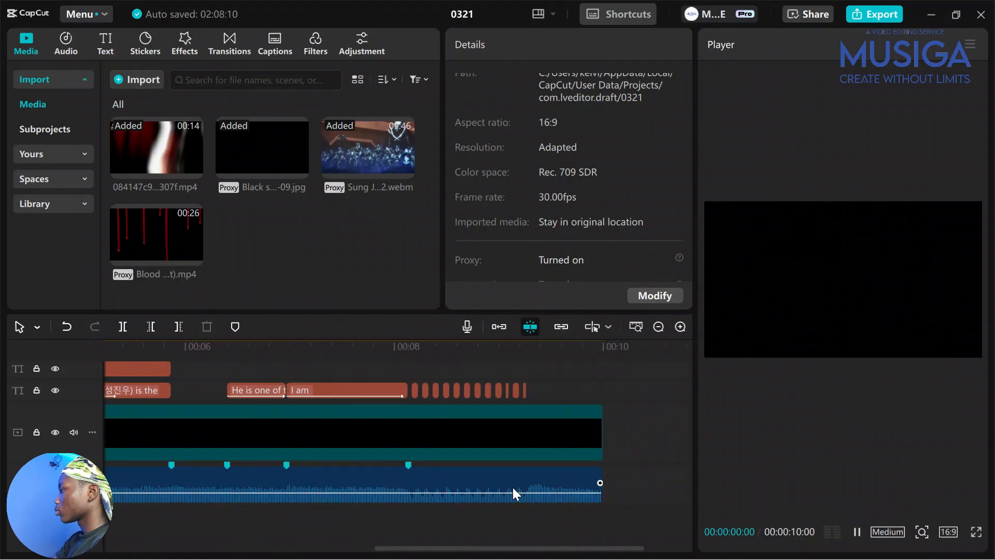
Step: Search the video effects for "noise"
{"action": "left_click", "coordinate": [187, 44]}
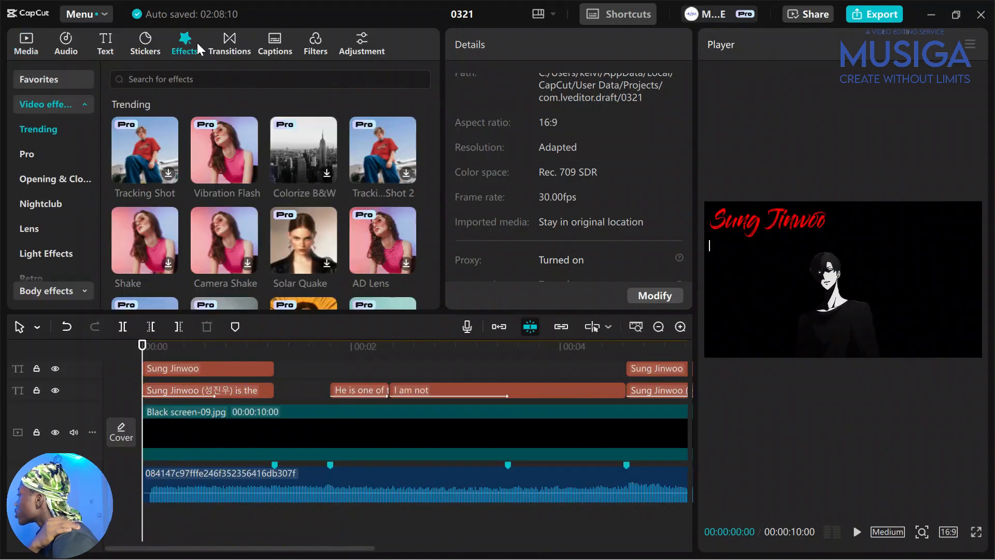
{"action": "left_click", "coordinate": [204, 84]}
{"action": "type", "text": "noise"}
{"action": "key", "text": "Return"}
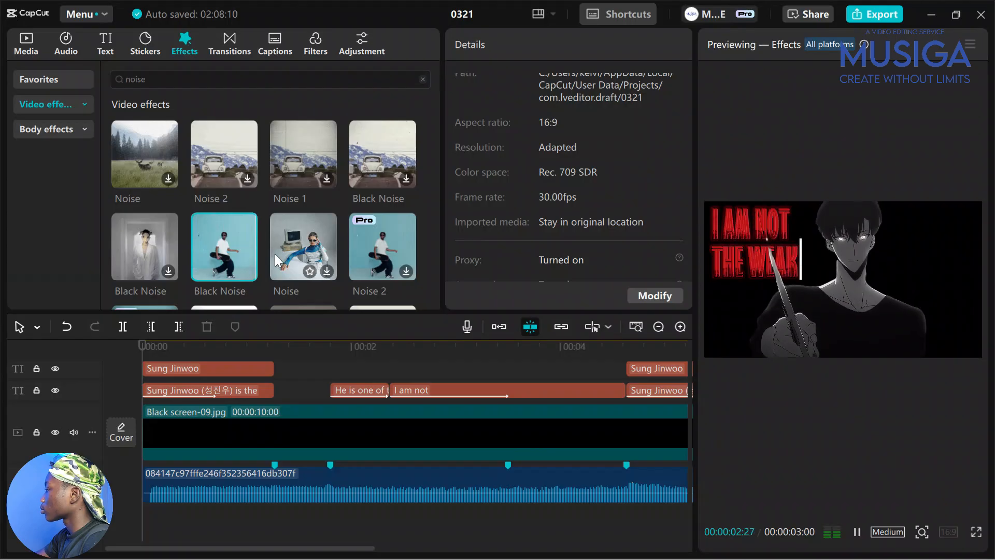
Step: Preview several noise effects and add the Pro version of Noise 2 at 00:00:00:12, above the video clips
{"action": "left_click", "coordinate": [238, 149]}
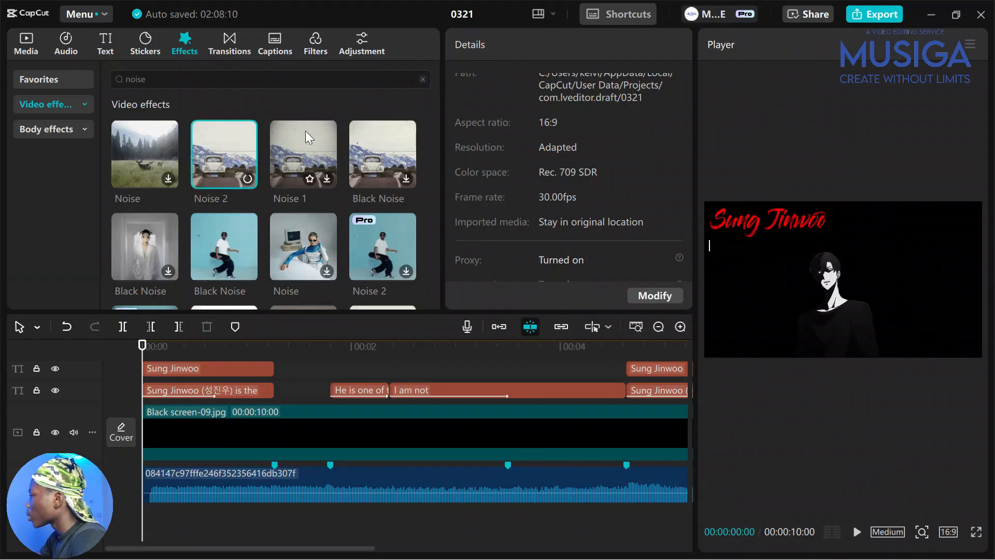
{"action": "left_click", "coordinate": [306, 132]}
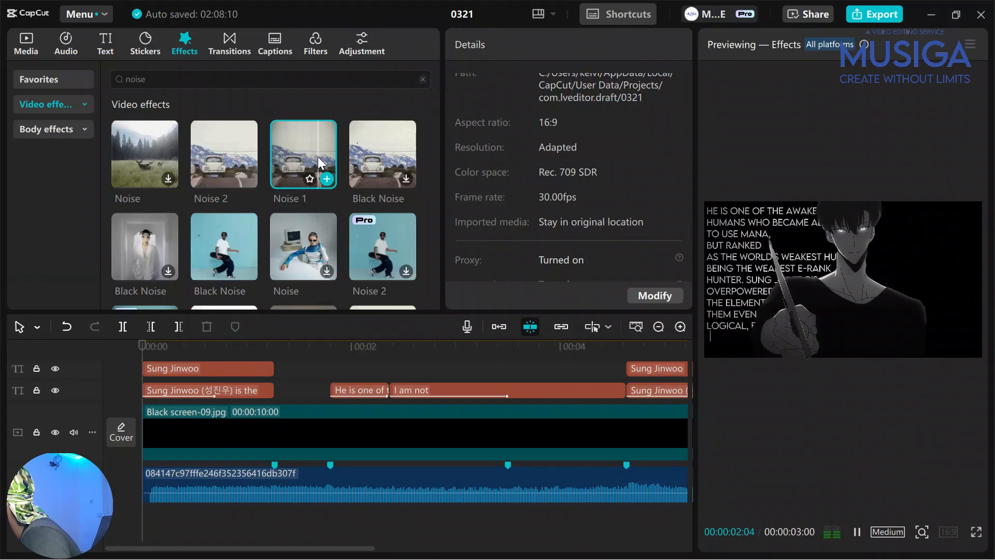
{"action": "left_click", "coordinate": [128, 144]}
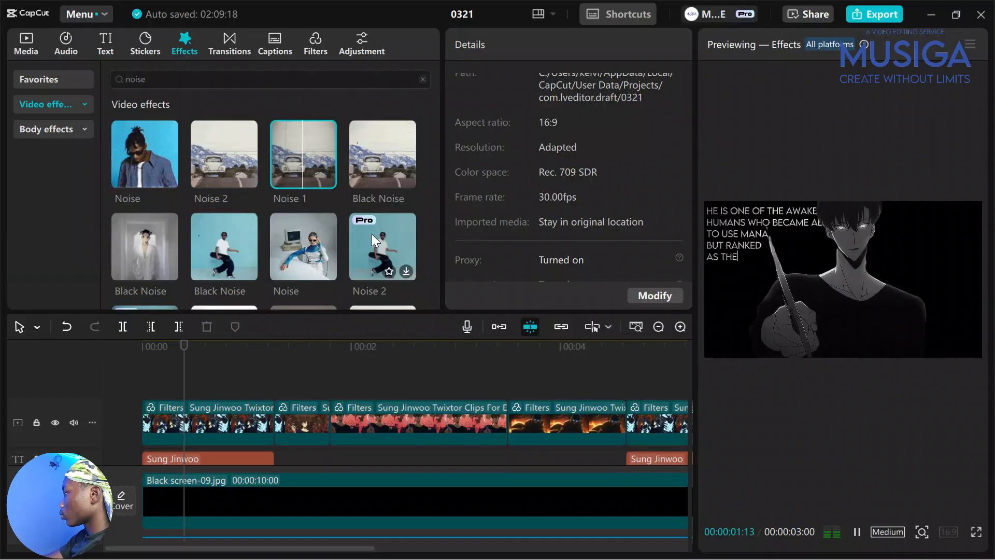
{"action": "left_click", "coordinate": [371, 234]}
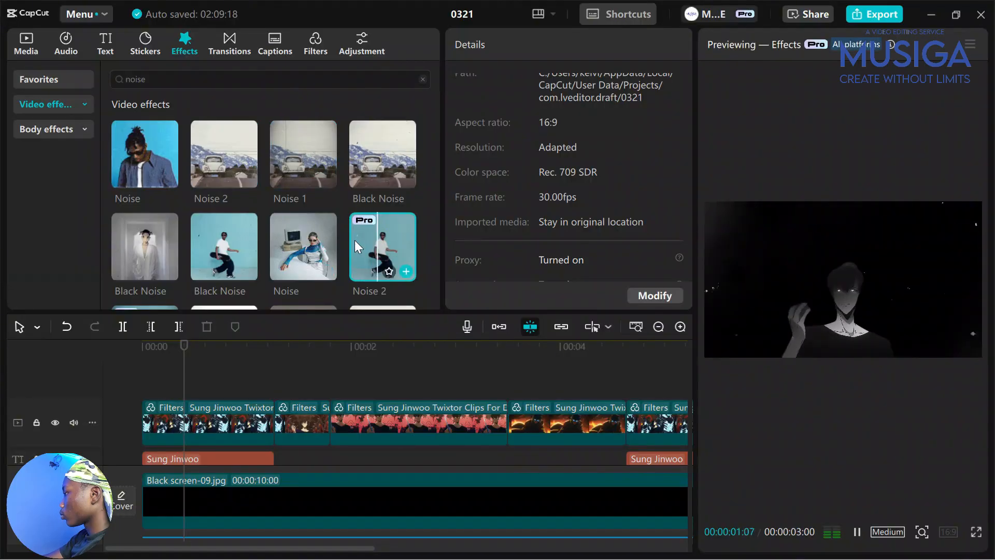
{"action": "left_click", "coordinate": [405, 271]}
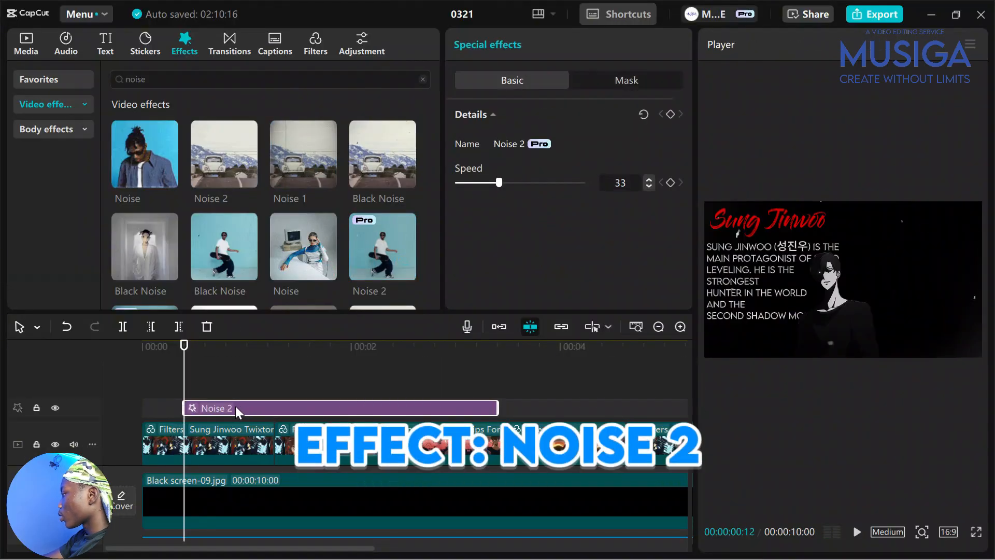
Step: Move the Noise 2 effect to the timeline start, extend it across the video clips and play the beginning back
{"action": "left_click_drag", "start_coordinate": [235, 407], "coordinate": [193, 408]}
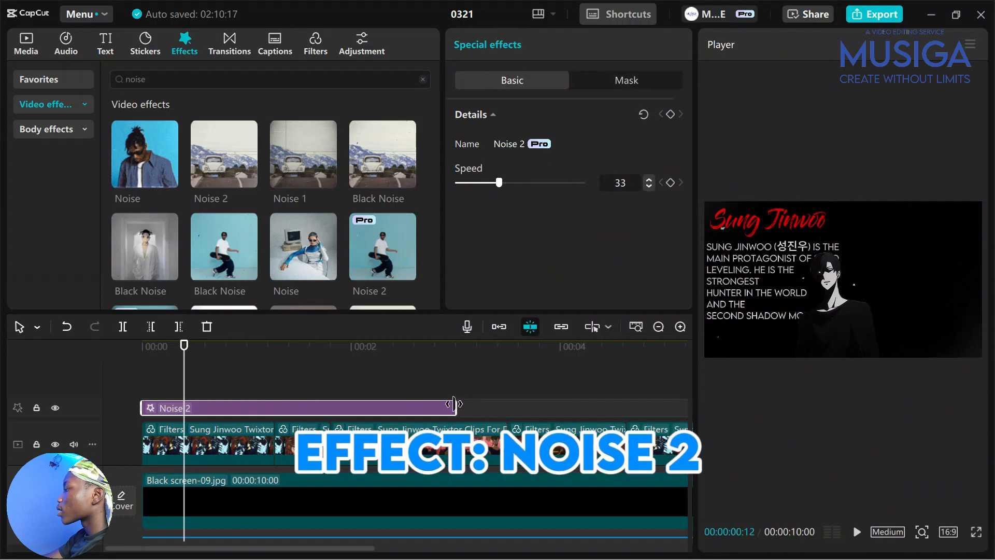
{"action": "left_click_drag", "start_coordinate": [453, 406], "coordinate": [459, 361]}
{"action": "scroll", "coordinate": [426, 396], "scroll_direction": "left", "scroll_amount": 10}
{"action": "left_click_drag", "start_coordinate": [175, 349], "coordinate": [89, 332]}
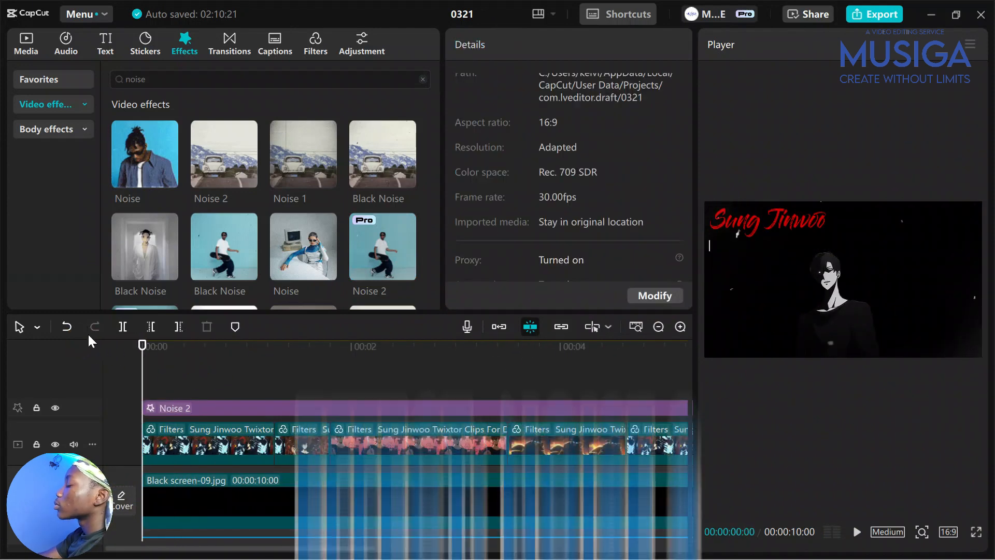
{"action": "key", "text": "space"}
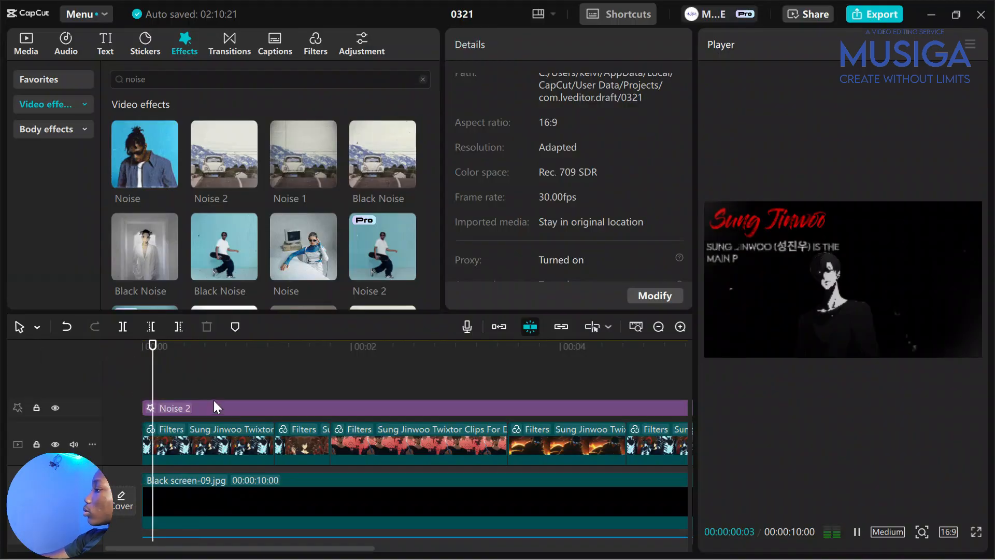
{"action": "key", "text": "space"}
Step: Browse the In animations available for the first "Sung Jinwoo" title text
{"action": "scroll", "coordinate": [212, 404], "scroll_direction": "down", "scroll_amount": 2}
{"action": "left_click", "coordinate": [198, 401]}
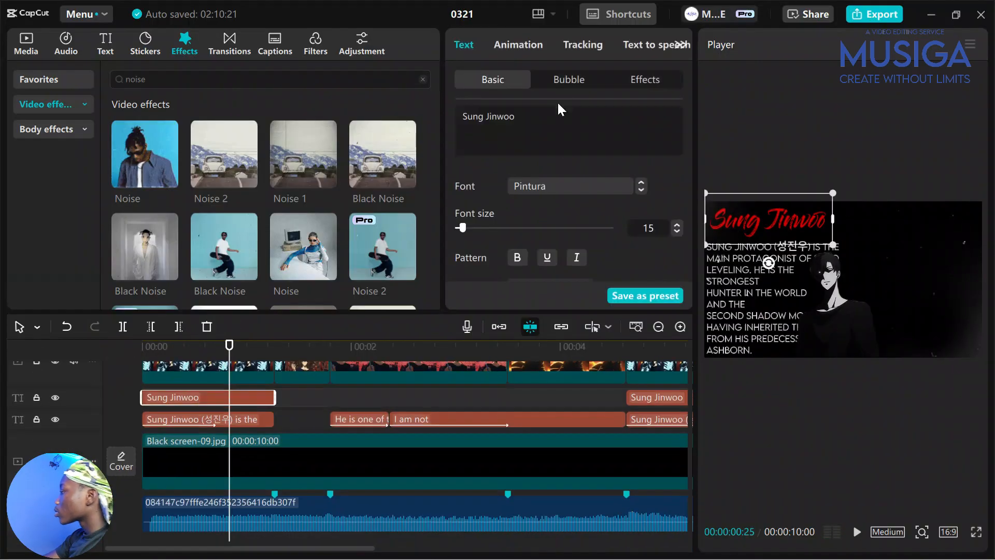
{"action": "left_click", "coordinate": [527, 52]}
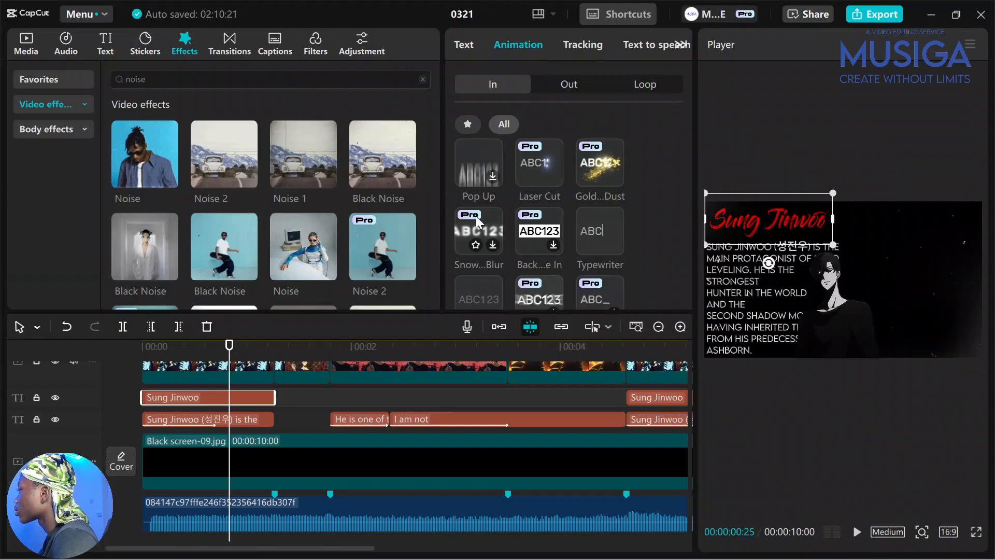
{"action": "scroll", "coordinate": [570, 228], "scroll_direction": "down", "scroll_amount": 3}
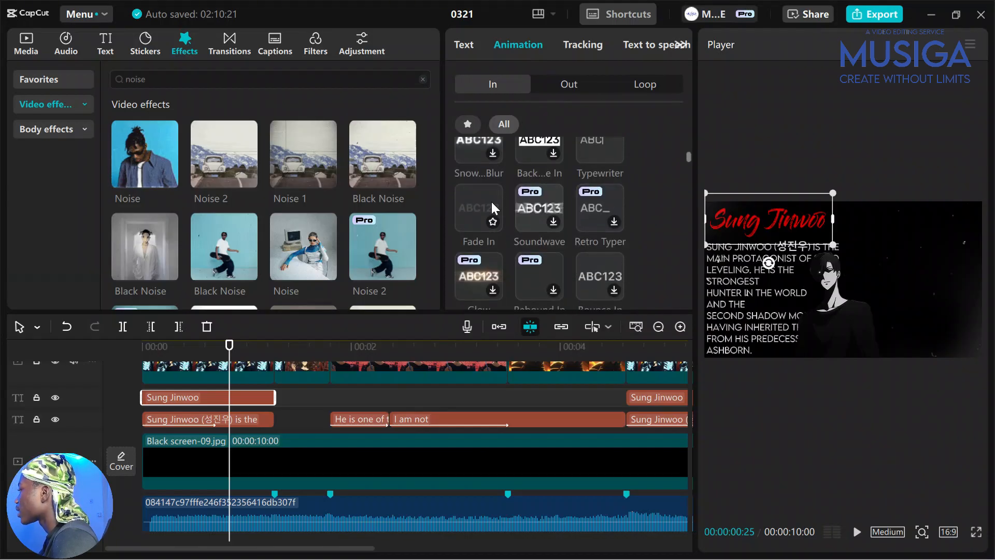
{"action": "scroll", "coordinate": [594, 228], "scroll_direction": "down", "scroll_amount": 1}
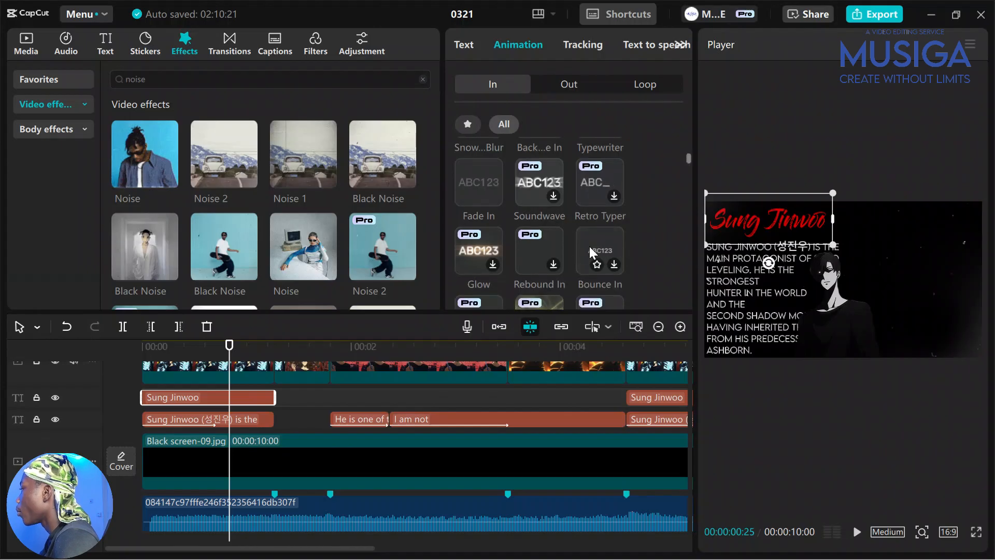
{"action": "scroll", "coordinate": [469, 243], "scroll_direction": "down", "scroll_amount": 2}
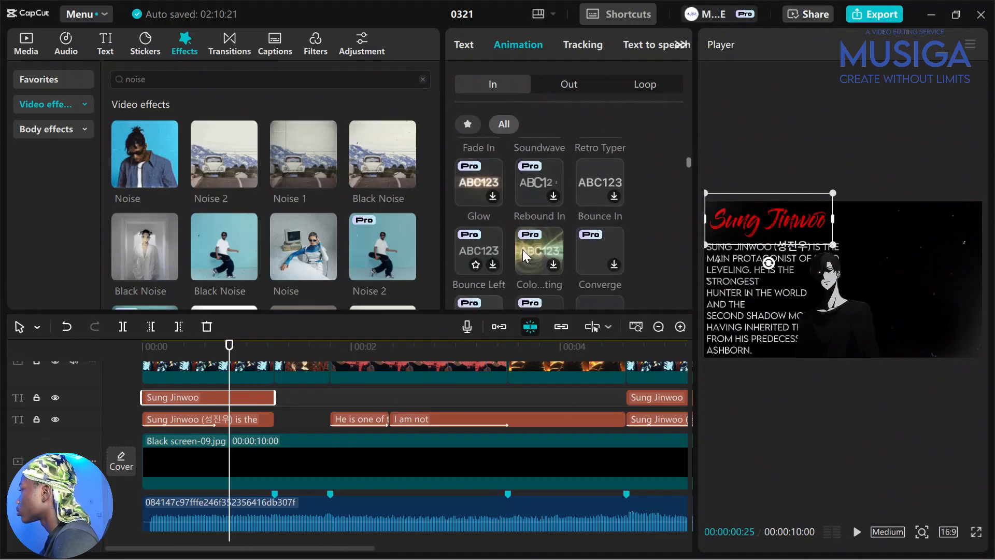
{"action": "scroll", "coordinate": [589, 248], "scroll_direction": "down", "scroll_amount": 2}
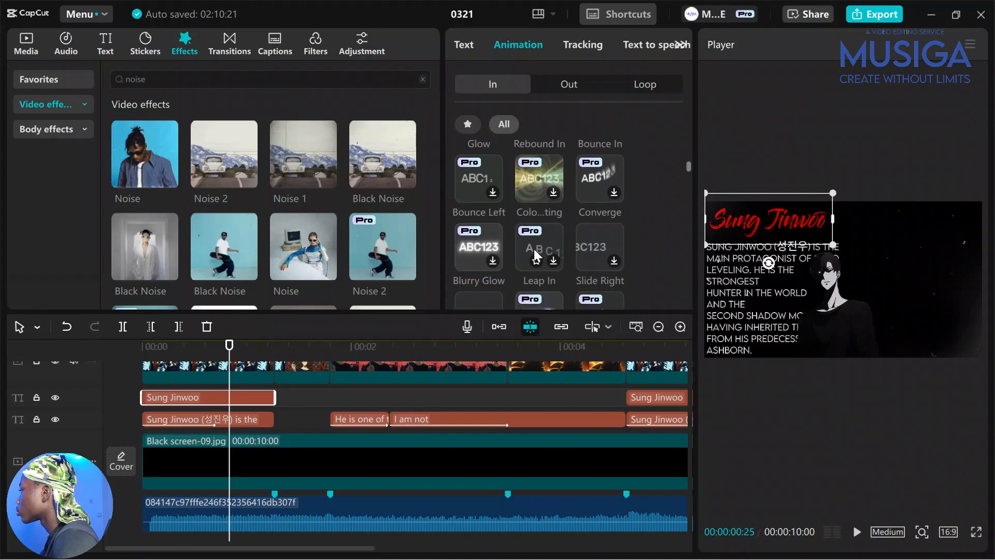
{"action": "scroll", "coordinate": [511, 242], "scroll_direction": "down", "scroll_amount": 3}
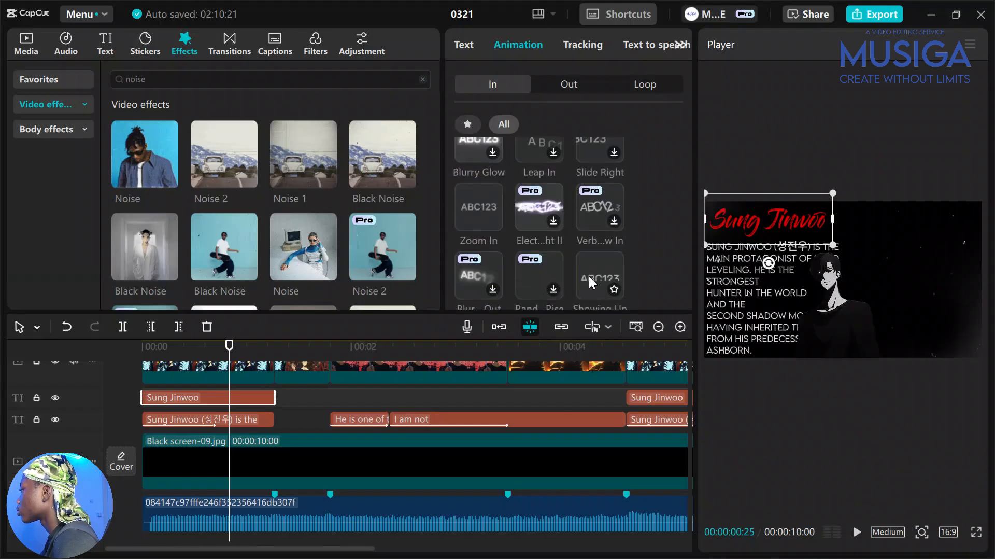
{"action": "scroll", "coordinate": [571, 248], "scroll_direction": "down", "scroll_amount": 5}
{"action": "scroll", "coordinate": [496, 184], "scroll_direction": "up", "scroll_amount": 2}
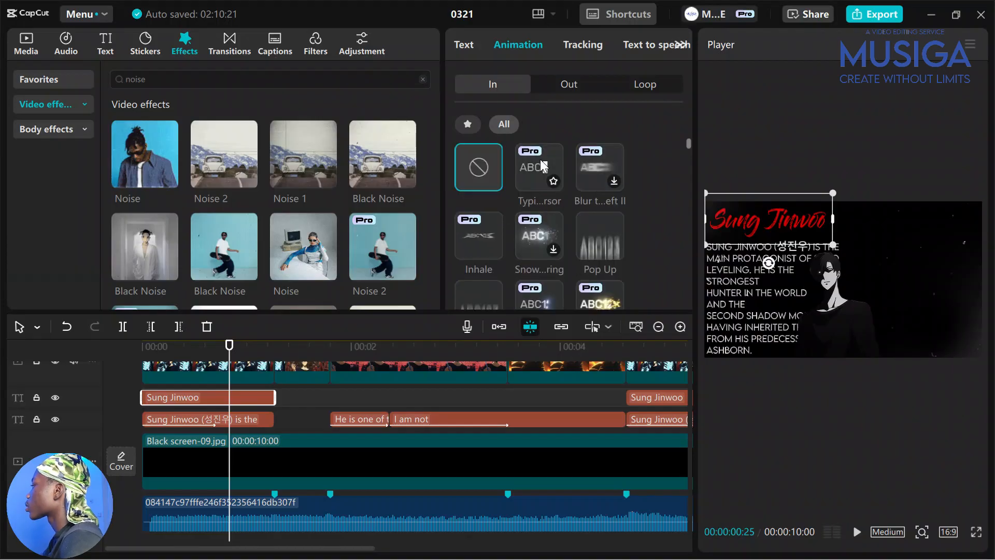
{"action": "scroll", "coordinate": [514, 201], "scroll_direction": "down", "scroll_amount": 2}
{"action": "scroll", "coordinate": [478, 175], "scroll_direction": "up", "scroll_amount": 2}
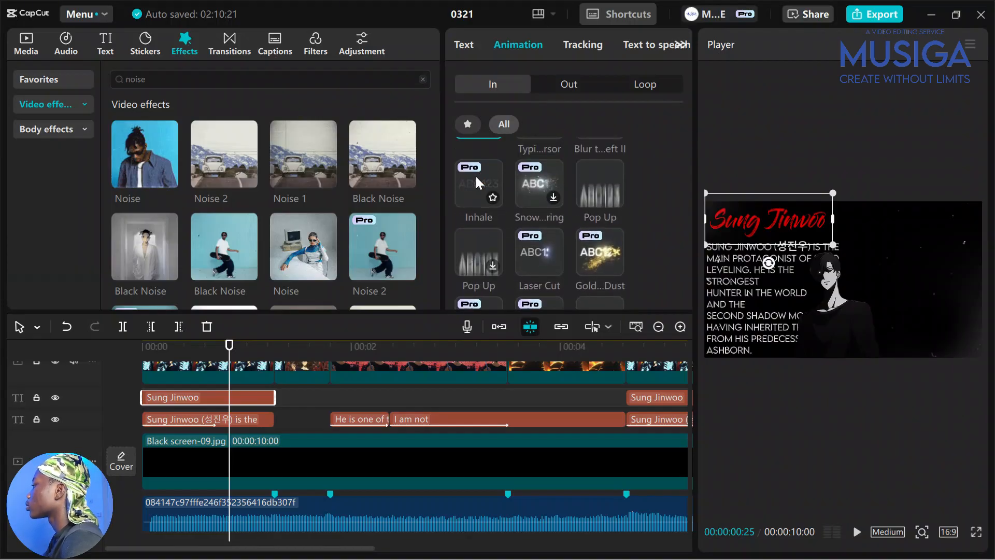
Step: Try the Inhale In animation on the first "Sung Jinwoo" title with a duration of 0.1 s
{"action": "left_click", "coordinate": [471, 191]}
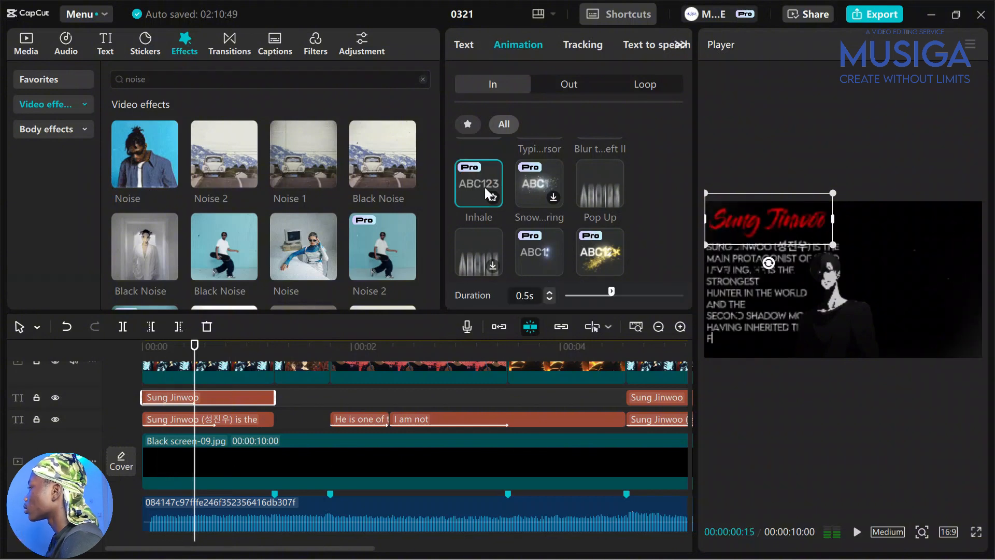
{"action": "left_click", "coordinate": [549, 299]}
{"action": "left_click", "coordinate": [549, 299]}
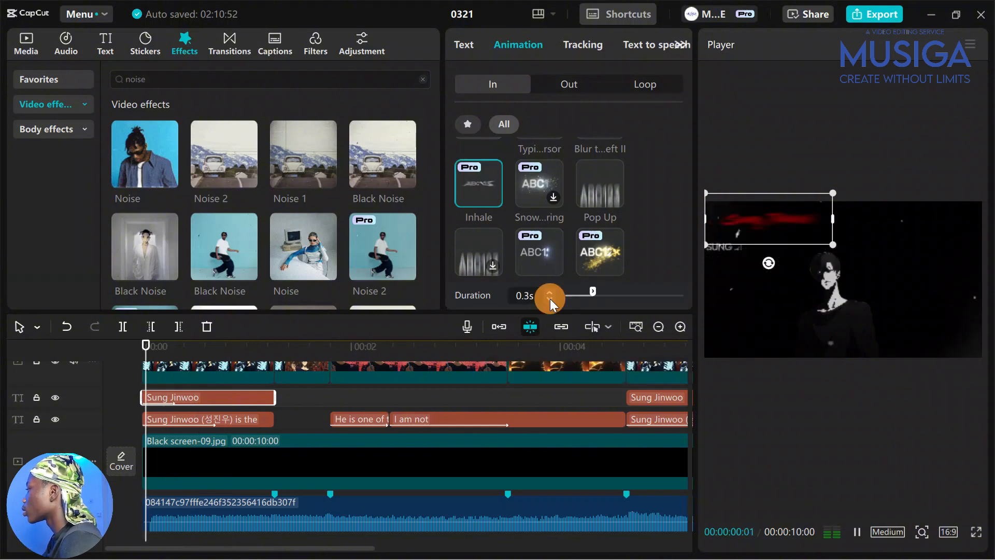
{"action": "left_click", "coordinate": [550, 298]}
{"action": "left_click", "coordinate": [550, 298]}
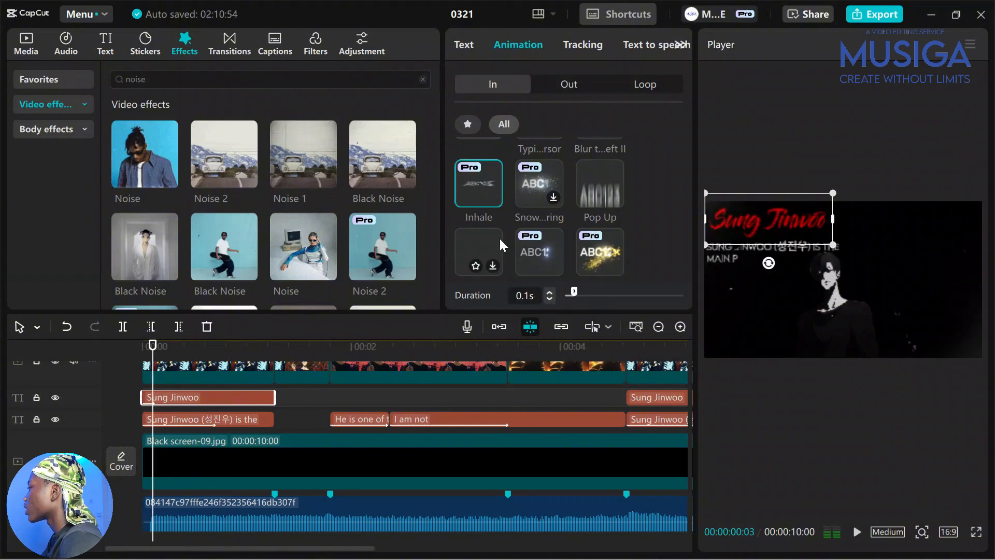
Step: Apply the Pop Up In animation to the first "Sung Jinwoo" title and set its duration to 0.7 s
{"action": "scroll", "coordinate": [484, 239], "scroll_direction": "down", "scroll_amount": 1}
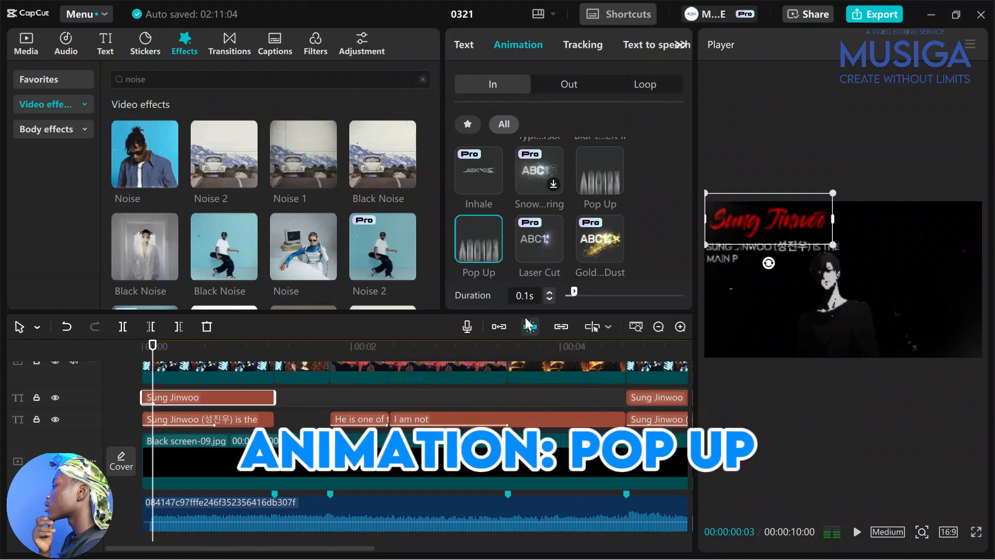
{"action": "left_click", "coordinate": [550, 291]}
{"action": "left_click", "coordinate": [551, 292]}
{"action": "left_click", "coordinate": [551, 292]}
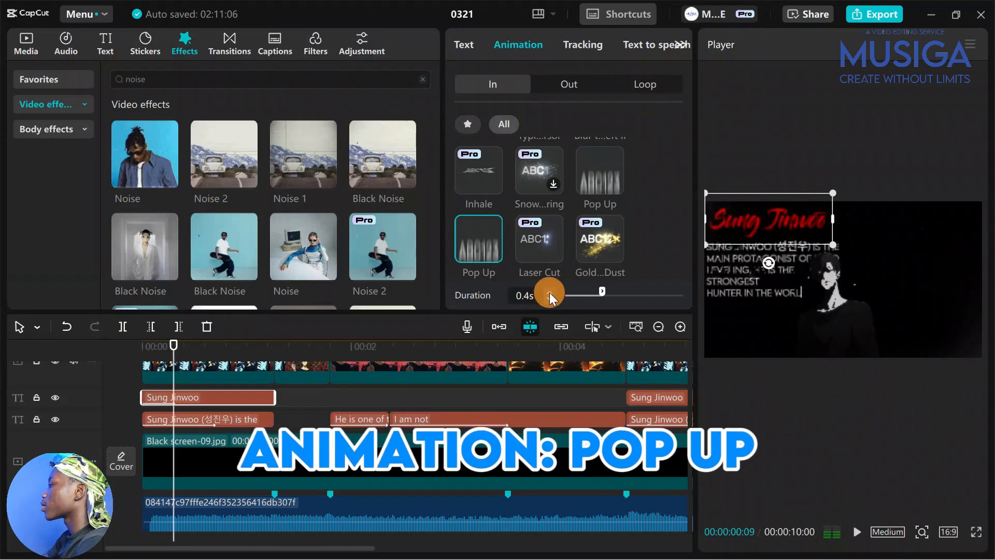
{"action": "left_click", "coordinate": [549, 291]}
{"action": "left_click", "coordinate": [549, 292]}
{"action": "left_click", "coordinate": [549, 292]}
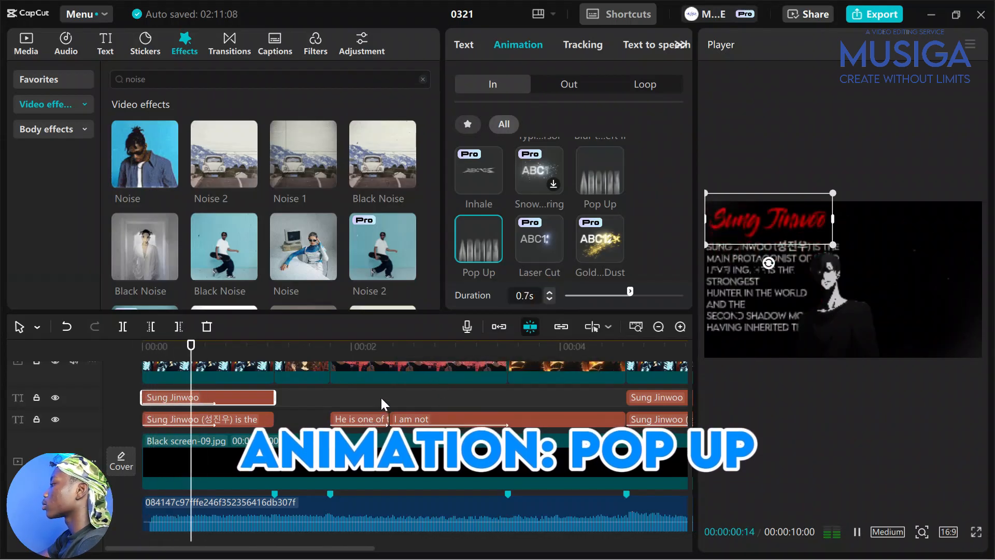
Step: Apply the same Pop Up In animation to the second "Sung Jinwoo" title, just before 00:05
{"action": "scroll", "coordinate": [537, 405], "scroll_direction": "right", "scroll_amount": 3}
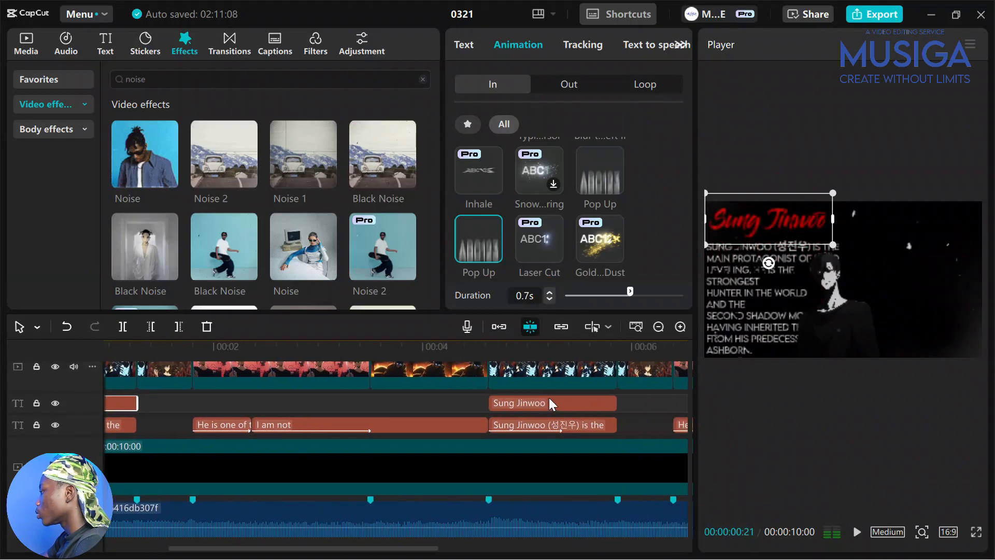
{"action": "left_click", "coordinate": [548, 399]}
{"action": "left_click", "coordinate": [531, 46]}
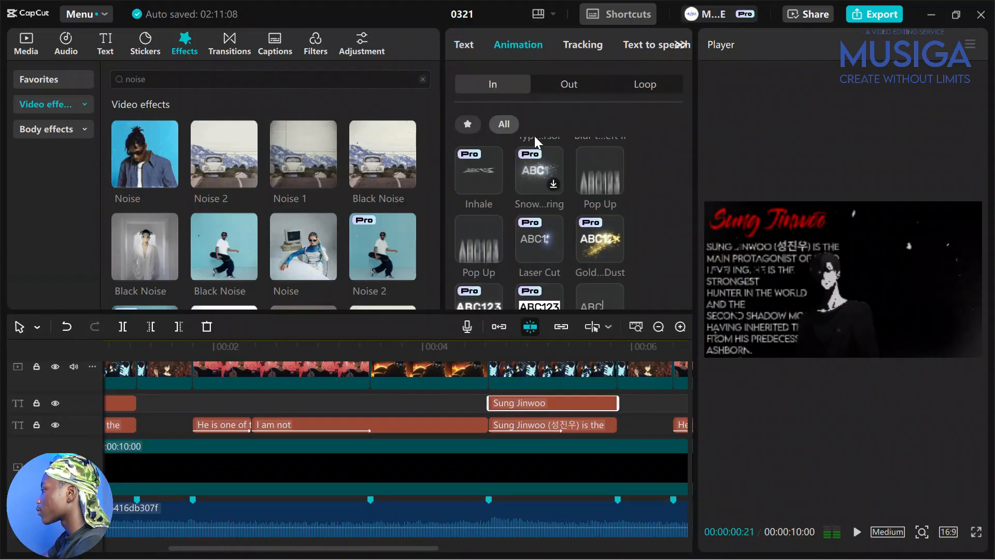
{"action": "left_click", "coordinate": [476, 252]}
Step: Open the Glitch transitions and preview options such as Flickering for the cuts between the video clips
{"action": "scroll", "coordinate": [282, 400], "scroll_direction": "left", "scroll_amount": 4}
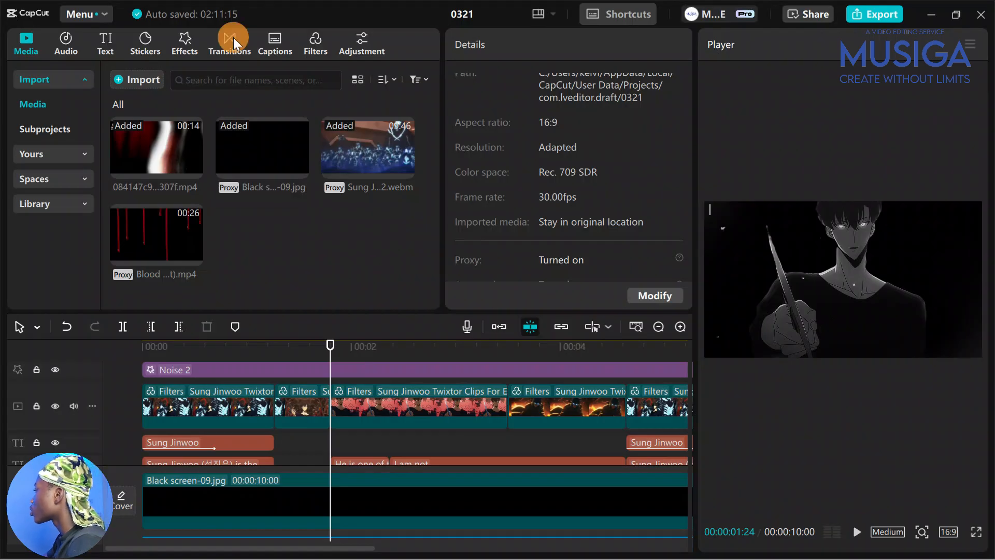
{"action": "left_click", "coordinate": [229, 41]}
{"action": "scroll", "coordinate": [317, 444], "scroll_direction": "up", "scroll_amount": 3}
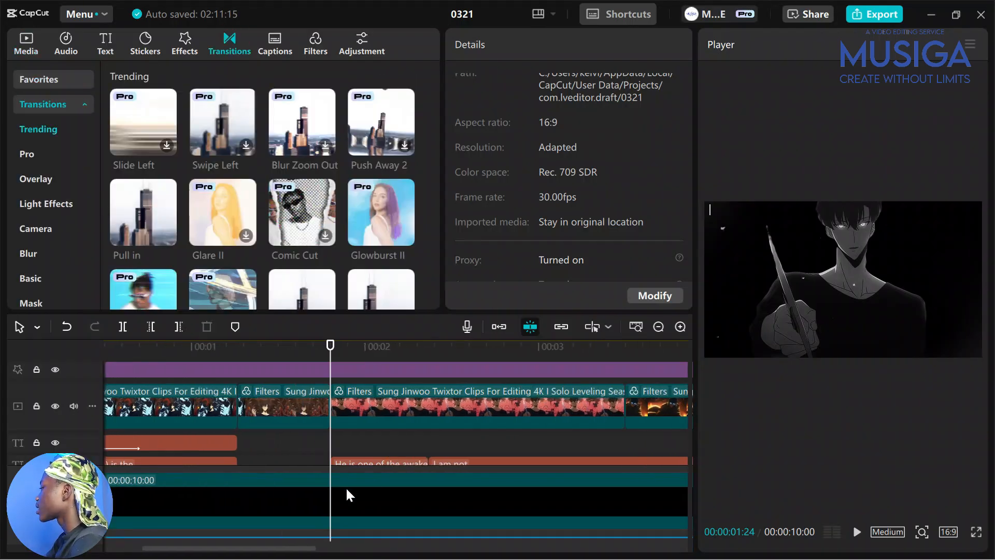
{"action": "scroll", "coordinate": [346, 489], "scroll_direction": "left", "scroll_amount": 1}
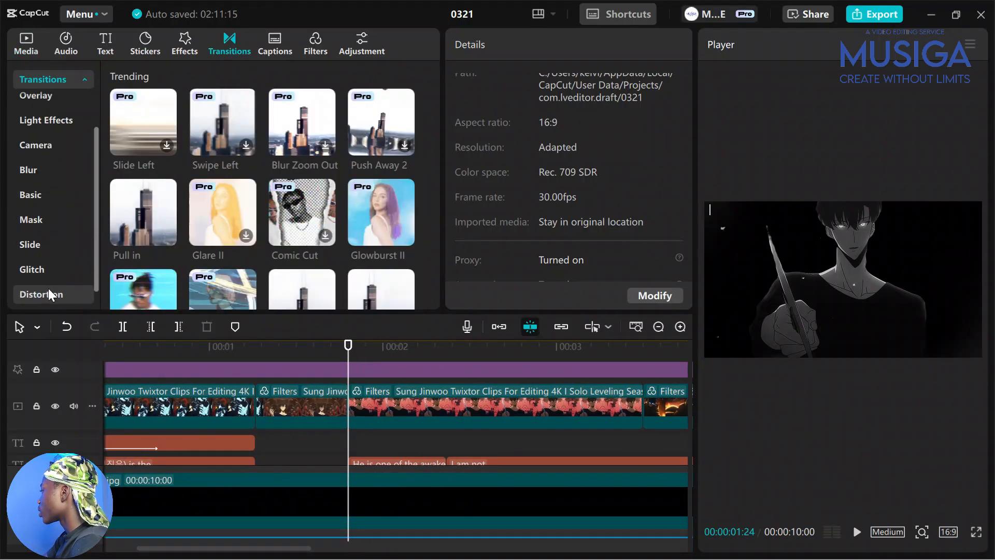
{"action": "left_click", "coordinate": [46, 259]}
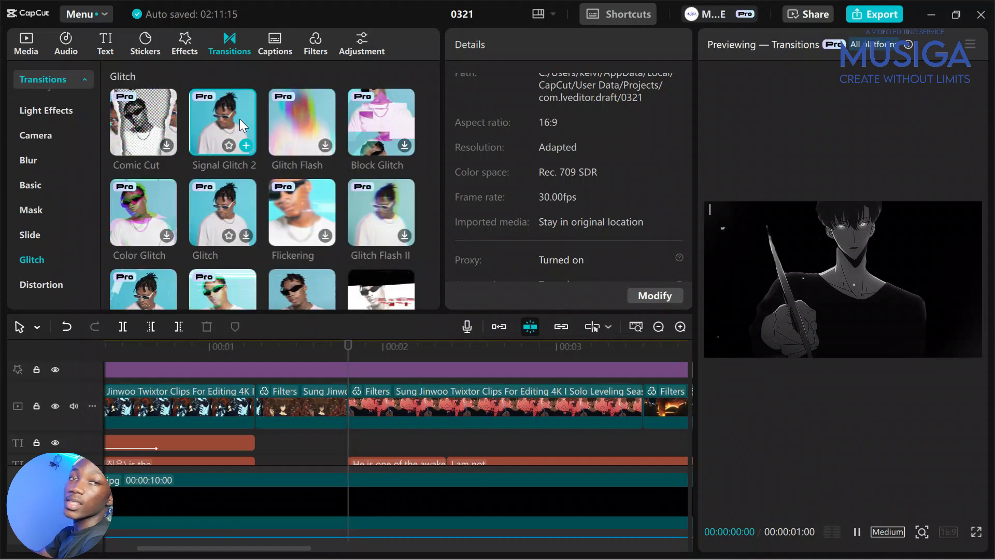
{"action": "left_click", "coordinate": [317, 209]}
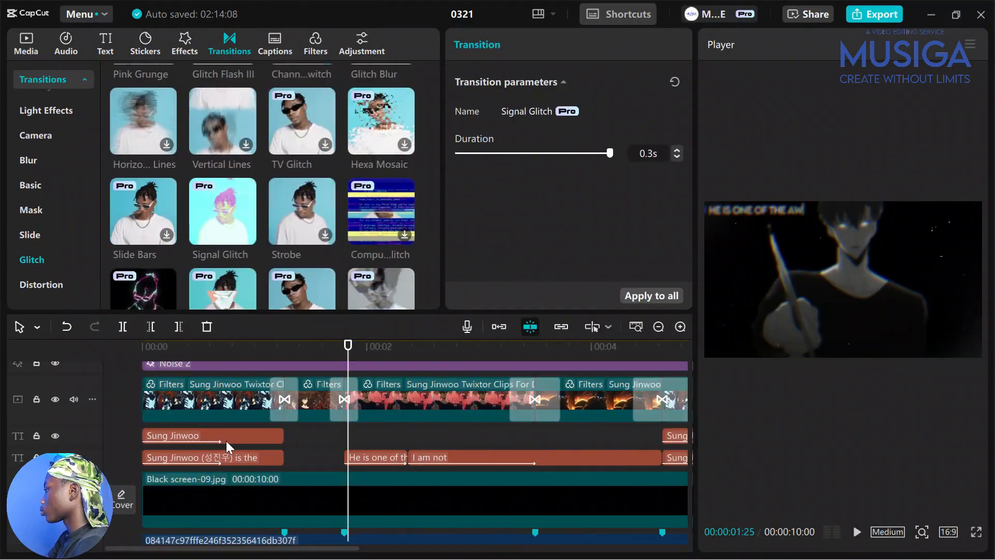
Step: Inspect the name and duration of the transitions at the first two cuts between the video clips
{"action": "left_click", "coordinate": [68, 410]}
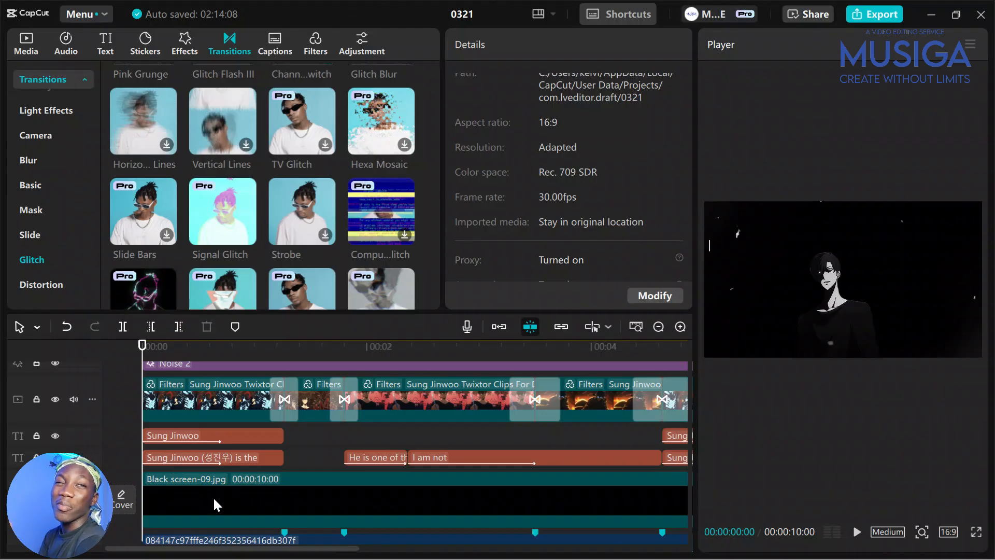
{"action": "left_click", "coordinate": [285, 483]}
{"action": "scroll", "coordinate": [285, 483], "scroll_direction": "up", "scroll_amount": 3}
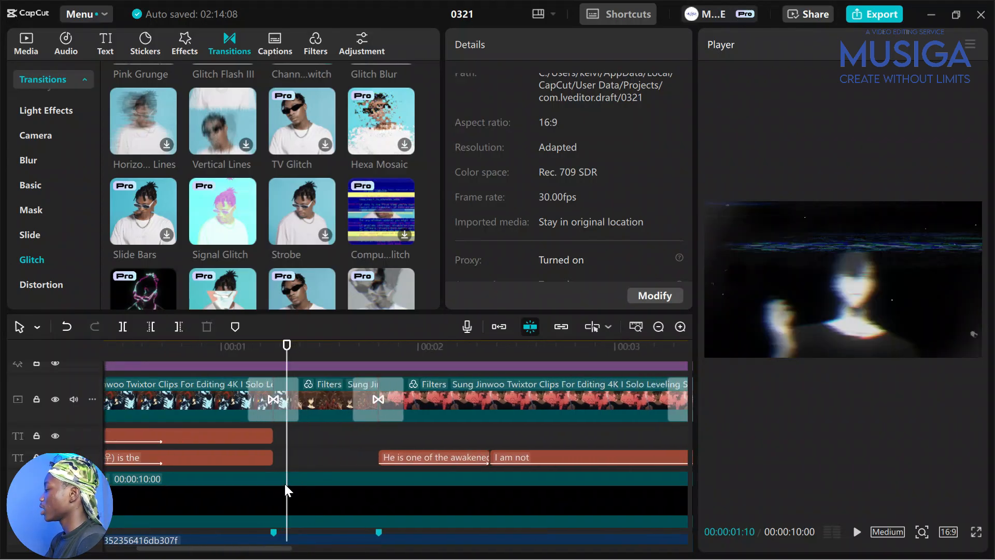
{"action": "left_click", "coordinate": [266, 400]}
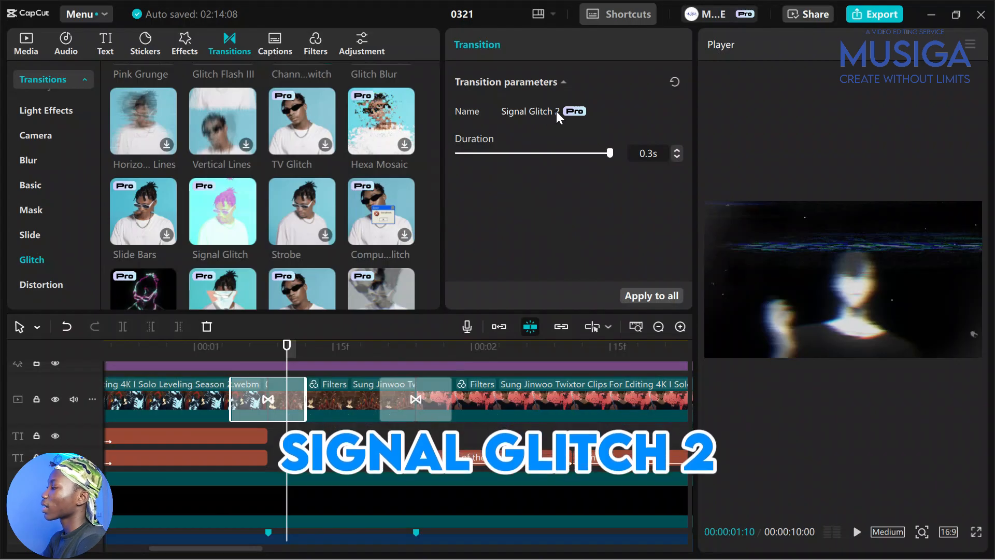
{"action": "mouse_move", "coordinate": [220, 203]}
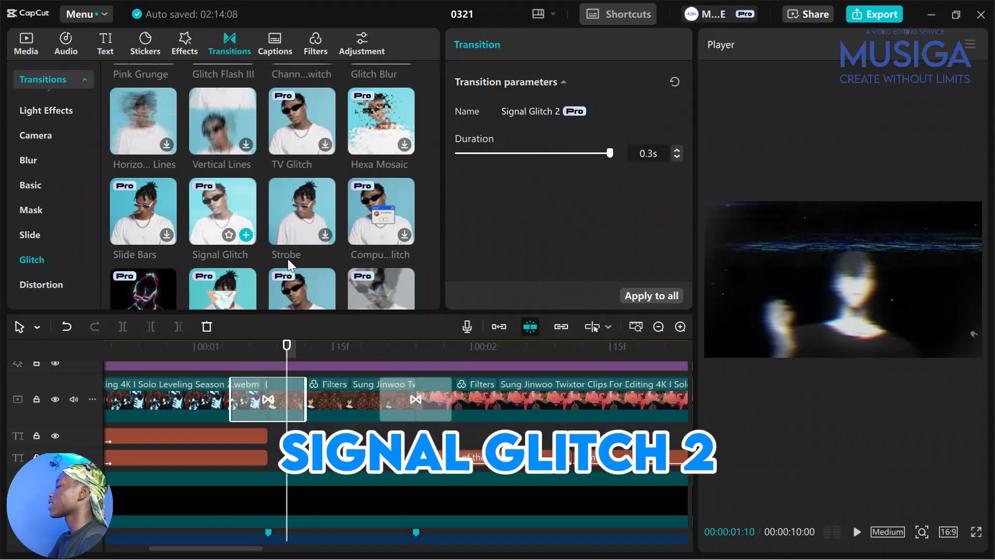
{"action": "left_click", "coordinate": [427, 398]}
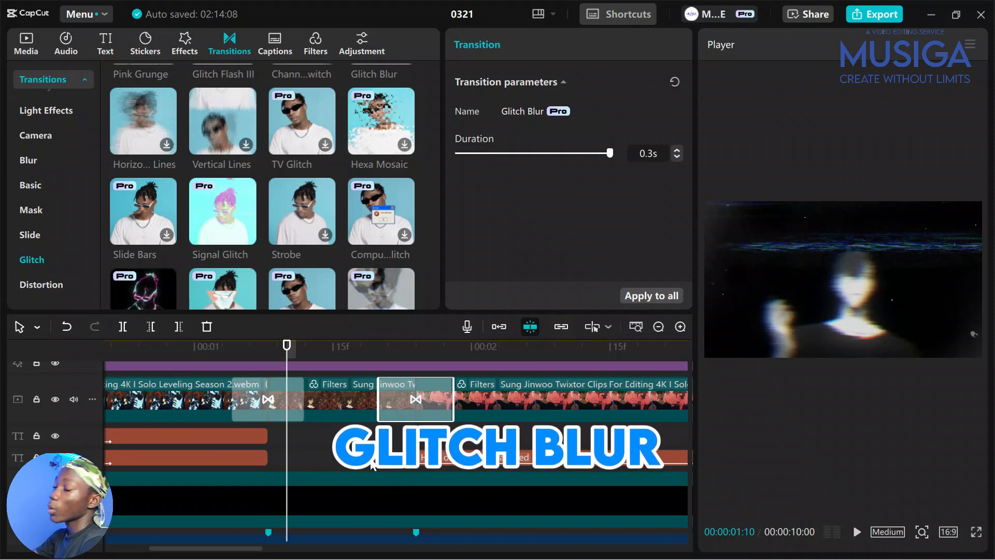
Step: Inspect the transition at the third cut between the video clips and view the frame at 00:00:04:11
{"action": "scroll", "coordinate": [372, 464], "scroll_direction": "right", "scroll_amount": 5}
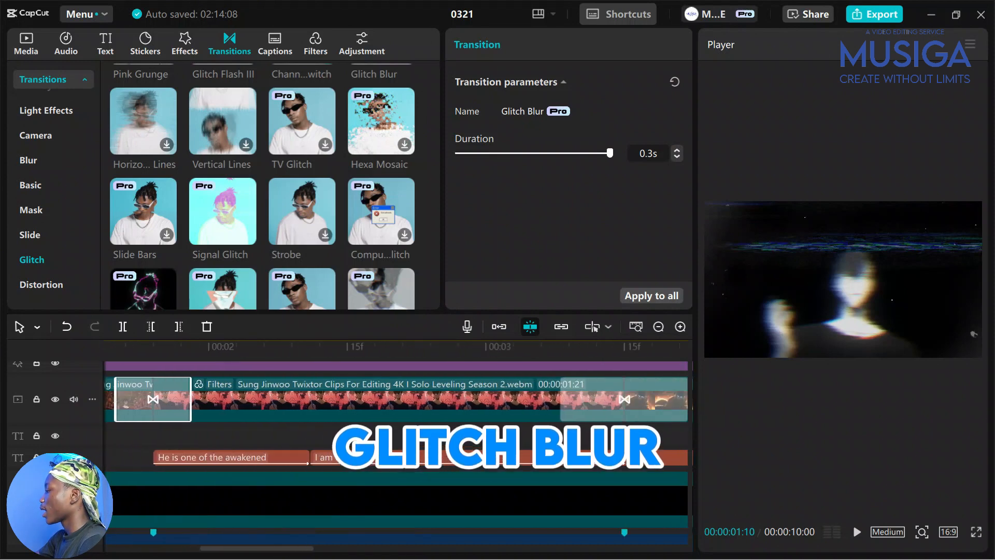
{"action": "left_click", "coordinate": [434, 451]}
{"action": "scroll", "coordinate": [433, 445], "scroll_direction": "left", "scroll_amount": 6}
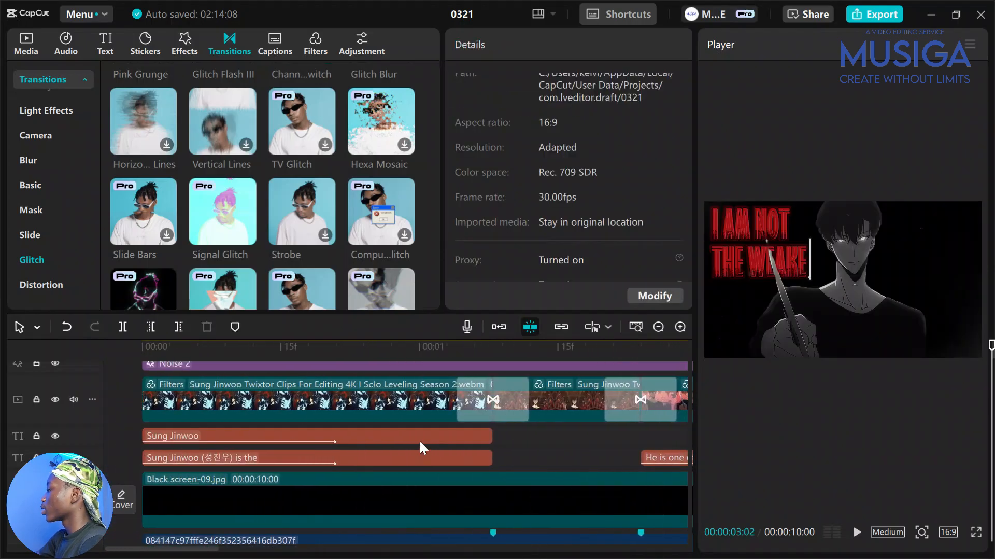
{"action": "scroll", "coordinate": [539, 409], "scroll_direction": "right", "scroll_amount": 8}
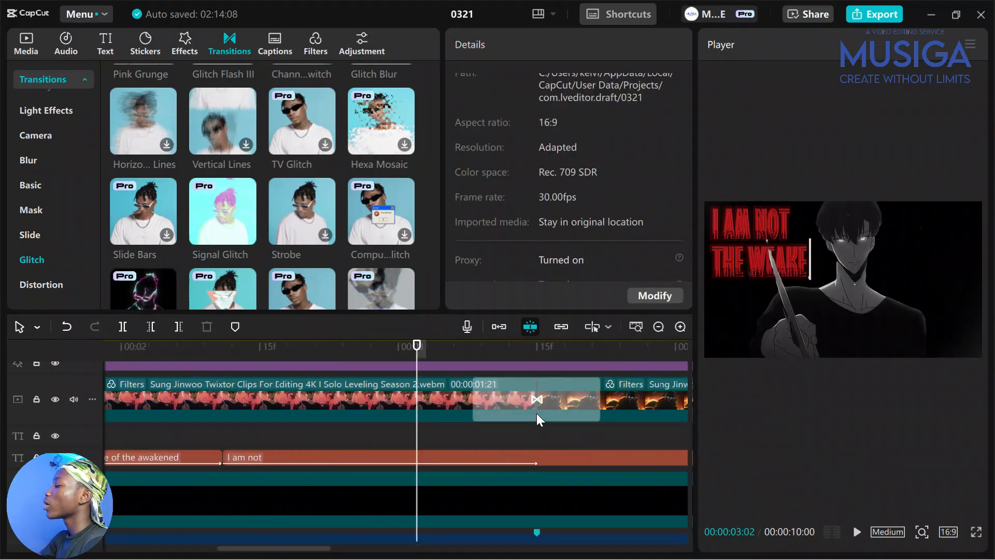
{"action": "scroll", "coordinate": [473, 392], "scroll_direction": "right", "scroll_amount": 1}
{"action": "left_click", "coordinate": [389, 400]}
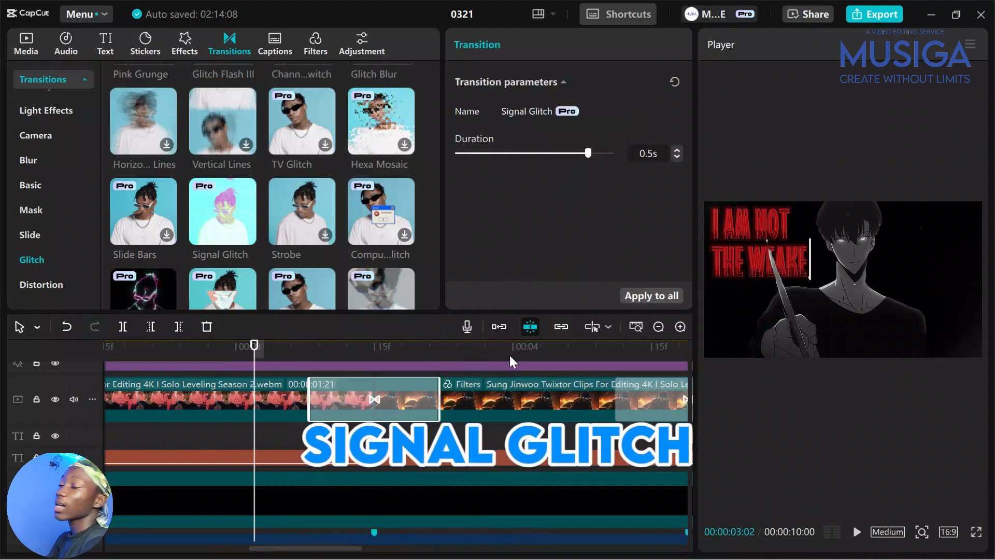
{"action": "scroll", "coordinate": [511, 358], "scroll_direction": "right", "scroll_amount": 5}
{"action": "scroll", "coordinate": [259, 441], "scroll_direction": "right", "scroll_amount": 4}
{"action": "left_click", "coordinate": [257, 442]}
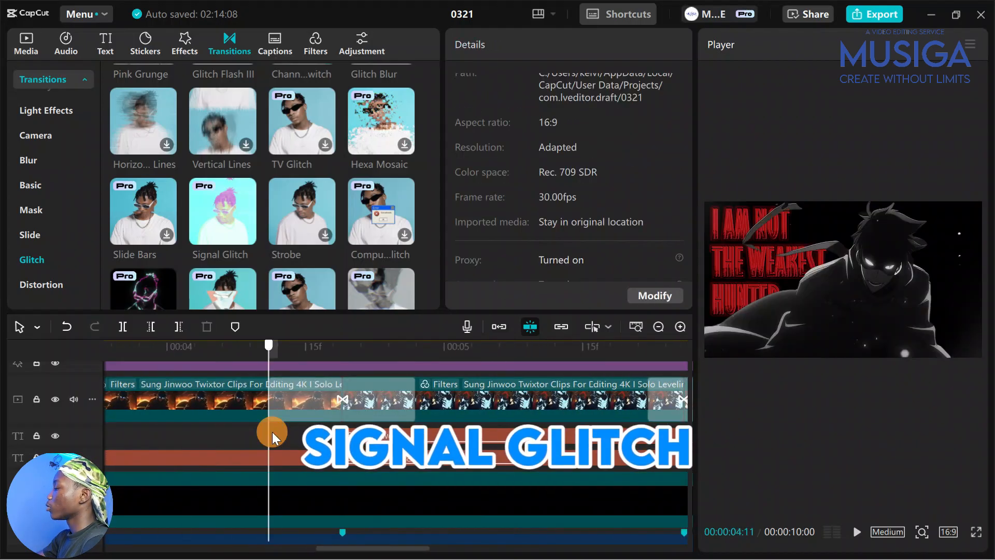
Step: Inspect the name and duration of the transitions at the fourth and fifth cuts between the video clips
{"action": "left_click", "coordinate": [335, 402]}
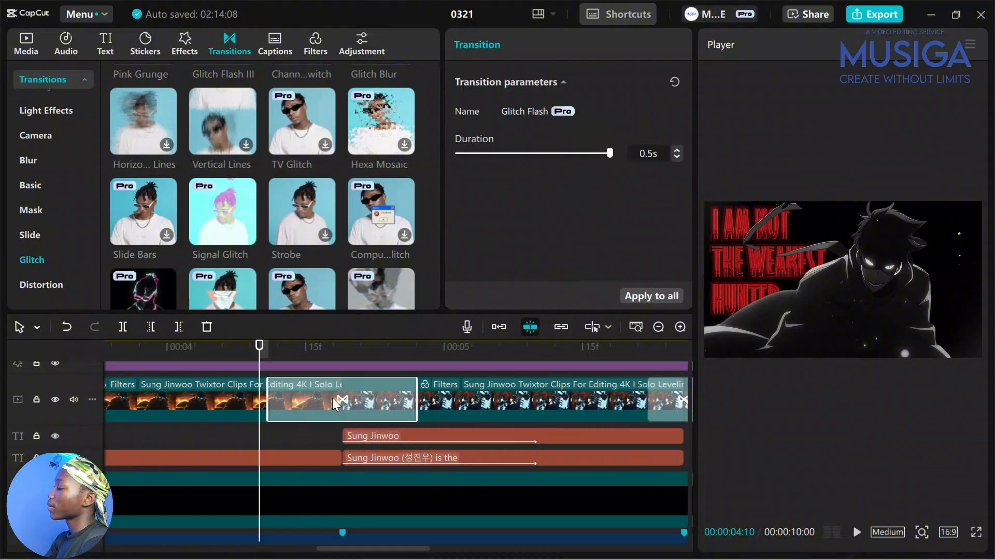
{"action": "scroll", "coordinate": [356, 416], "scroll_direction": "up", "scroll_amount": 1}
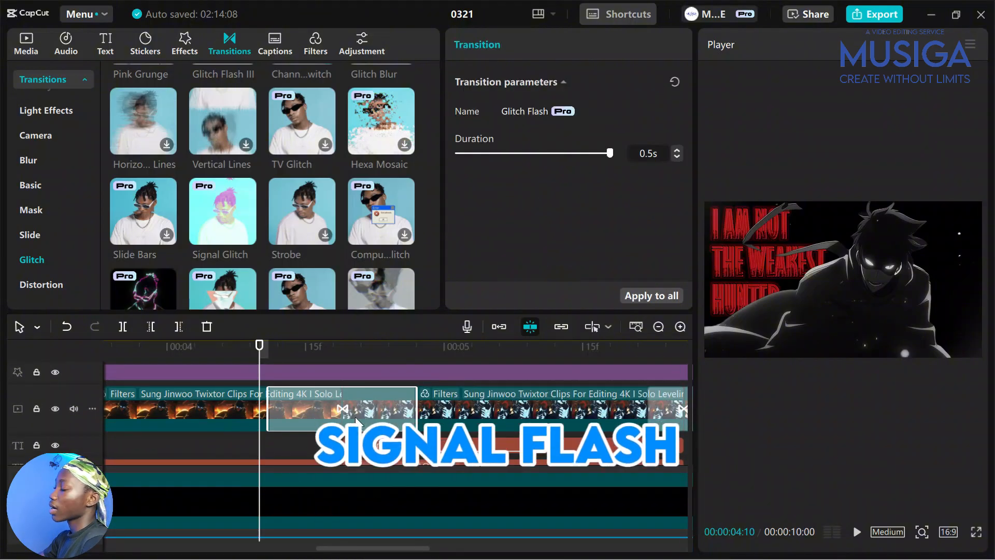
{"action": "scroll", "coordinate": [390, 408], "scroll_direction": "right", "scroll_amount": 5}
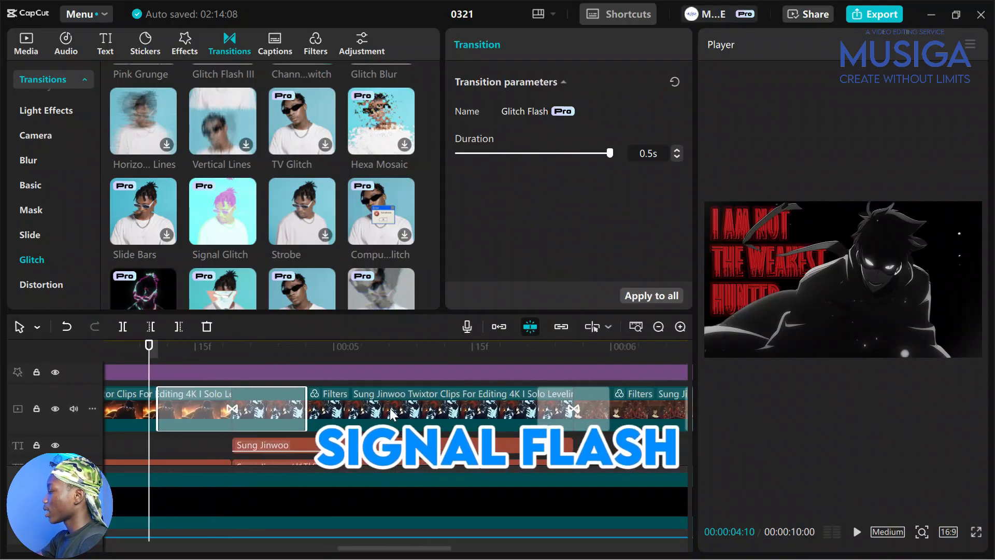
{"action": "left_click", "coordinate": [396, 406]}
{"action": "scroll", "coordinate": [353, 419], "scroll_direction": "right", "scroll_amount": 5}
{"action": "left_click", "coordinate": [418, 412]}
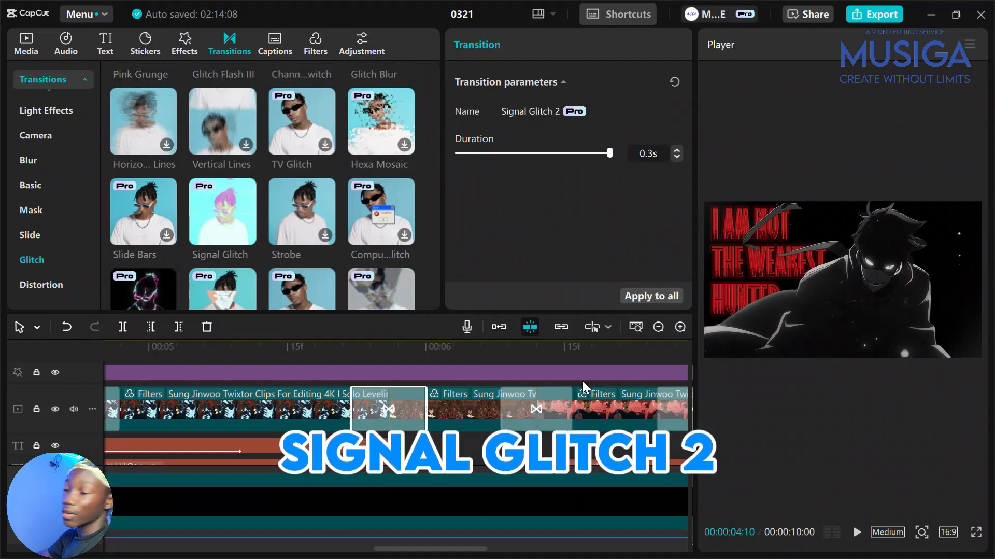
Step: Inspect the name and duration of the transitions at the sixth and seventh cuts between the video clips
{"action": "scroll", "coordinate": [453, 441], "scroll_direction": "right", "scroll_amount": 5}
{"action": "scroll", "coordinate": [452, 441], "scroll_direction": "right", "scroll_amount": 1}
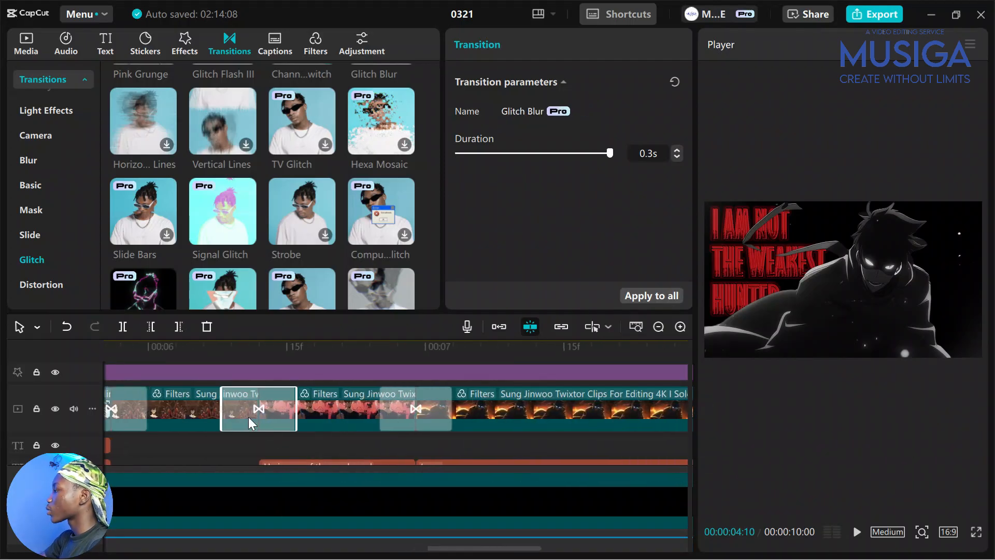
{"action": "scroll", "coordinate": [264, 421], "scroll_direction": "right", "scroll_amount": 2}
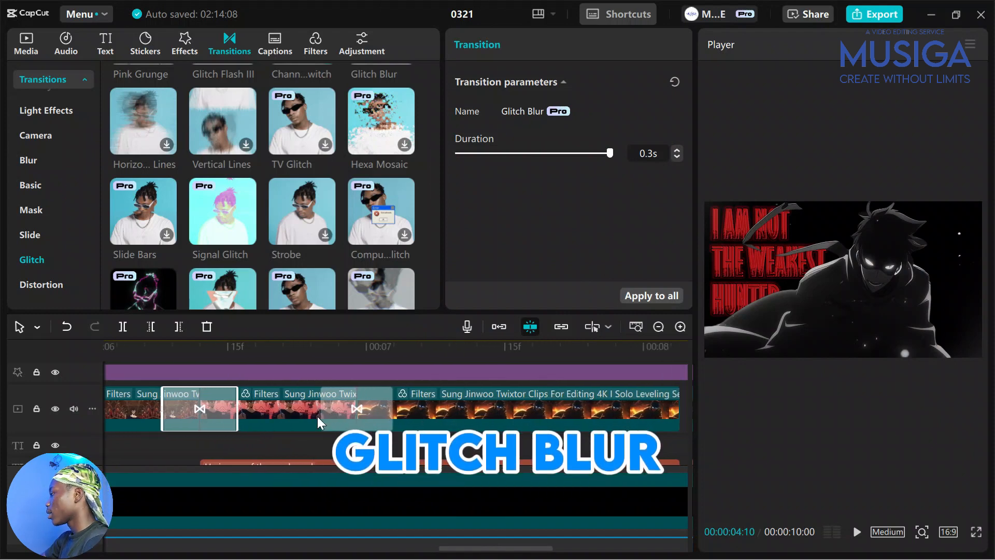
{"action": "left_click", "coordinate": [339, 408]}
{"action": "scroll", "coordinate": [339, 408], "scroll_direction": "right", "scroll_amount": 3}
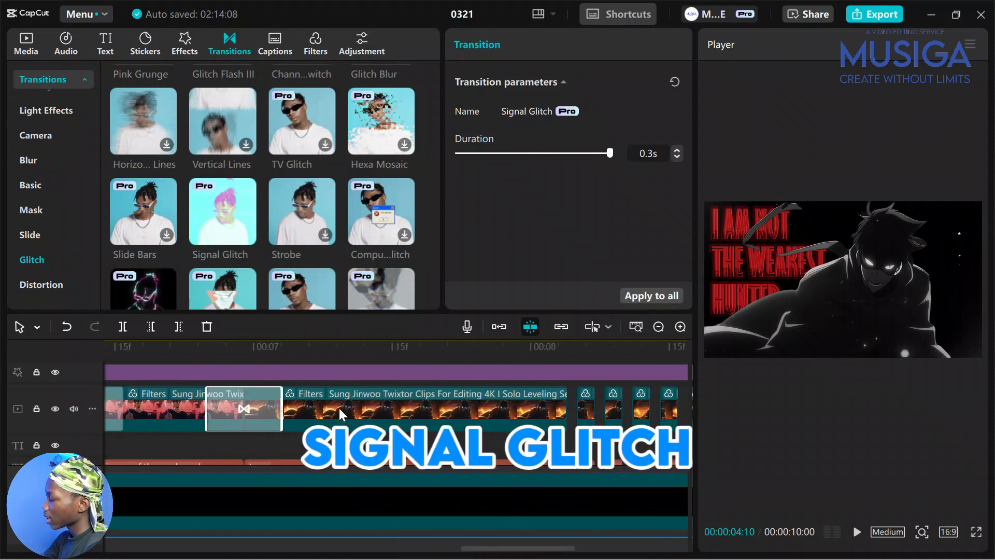
{"action": "scroll", "coordinate": [409, 471], "scroll_direction": "right", "scroll_amount": 3}
{"action": "scroll", "coordinate": [570, 465], "scroll_direction": "right", "scroll_amount": 10}
{"action": "left_click", "coordinate": [459, 425]}
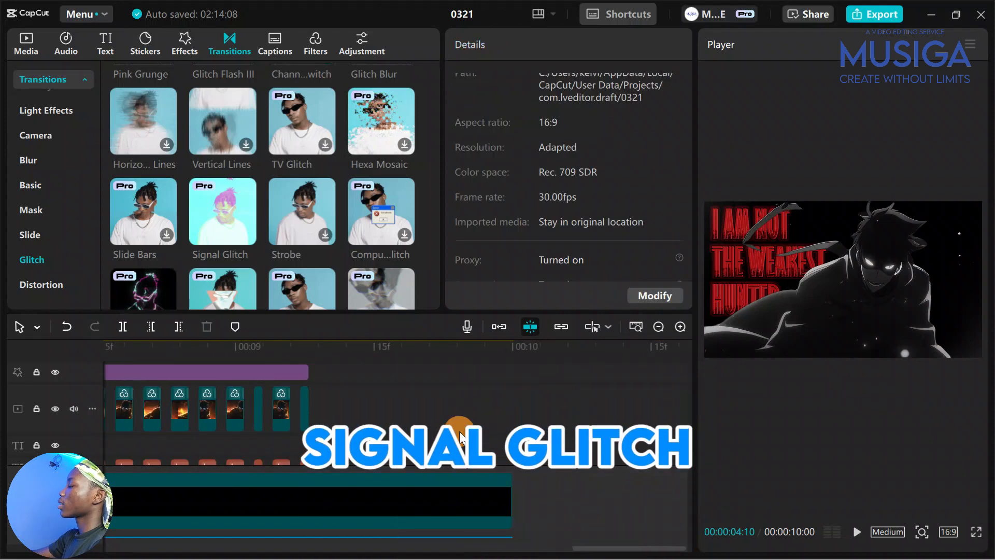
Step: Play the whole edit from the start to review the glitch transitions
{"action": "key", "text": "space"}
{"action": "key", "text": "space"}
{"action": "scroll", "coordinate": [462, 426], "scroll_direction": "down", "scroll_amount": 5}
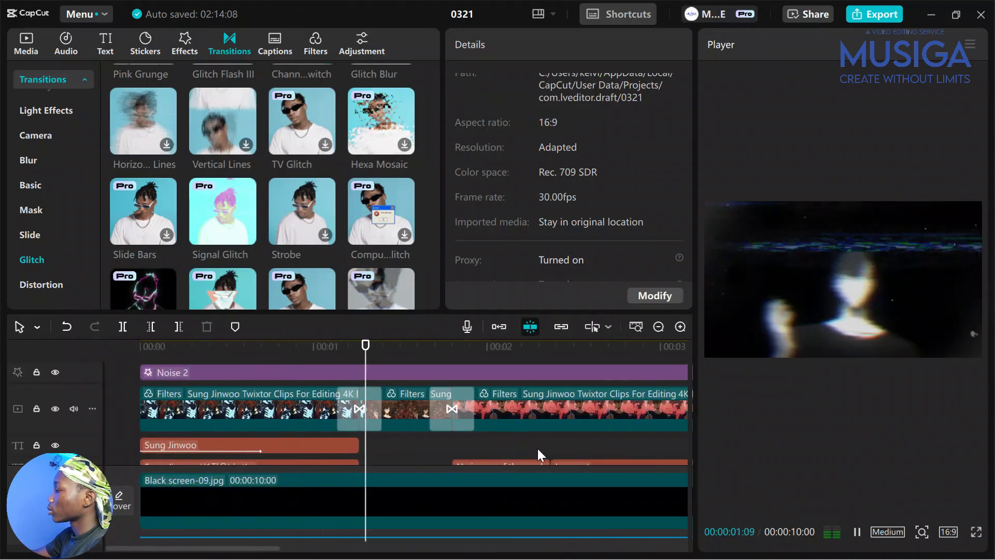
{"action": "scroll", "coordinate": [547, 453], "scroll_direction": "down", "scroll_amount": 1}
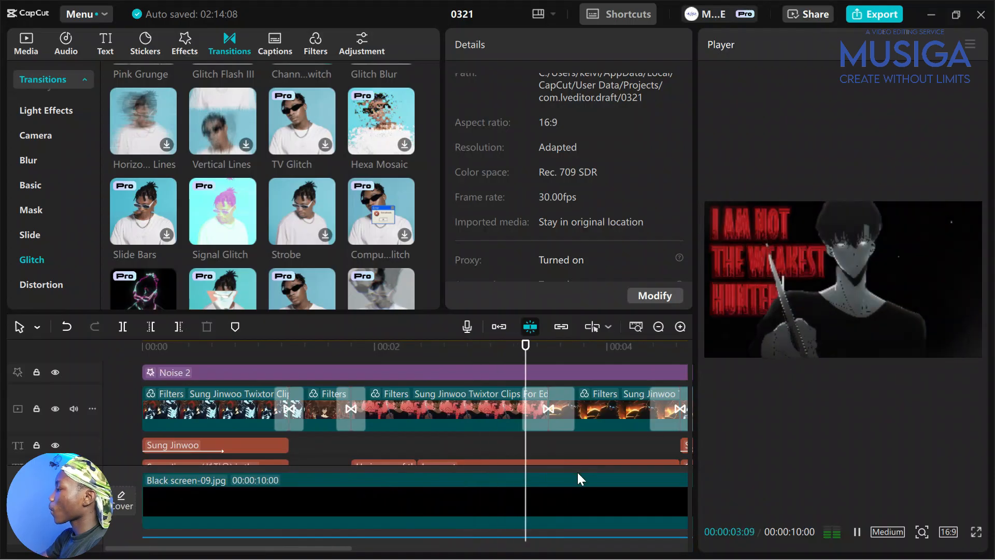
{"action": "scroll", "coordinate": [505, 444], "scroll_direction": "down", "scroll_amount": 2}
{"action": "scroll", "coordinate": [467, 427], "scroll_direction": "right", "scroll_amount": 4}
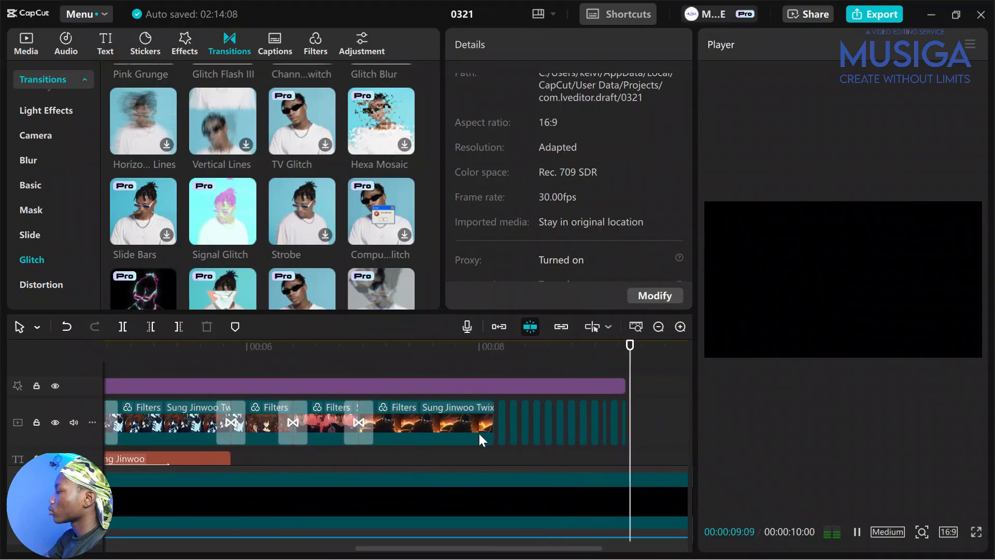
{"action": "scroll", "coordinate": [318, 446], "scroll_direction": "left", "scroll_amount": 10}
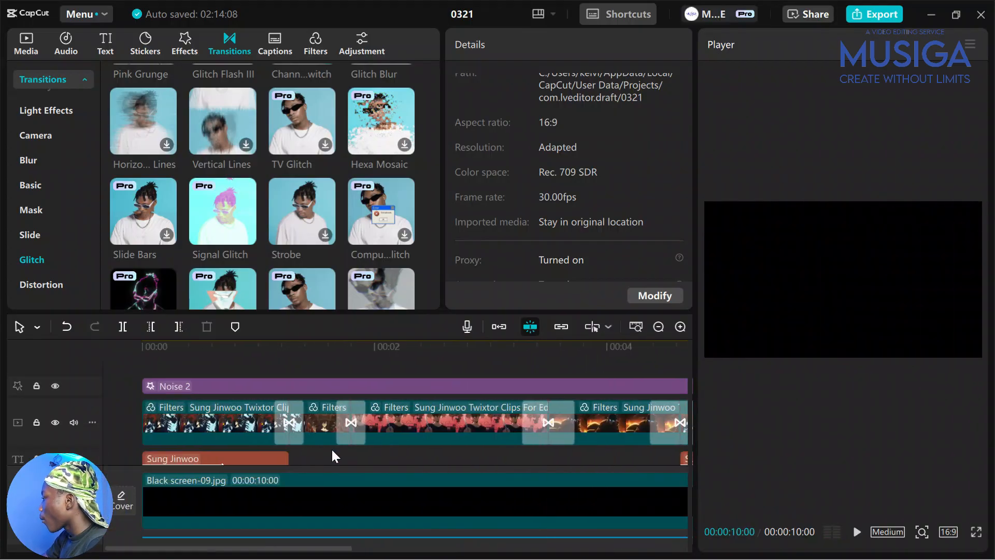
Step: Add the blood overlay video on its own track above the black screen, starting at the third cut, 00:00:03:15
{"action": "scroll", "coordinate": [334, 449], "scroll_direction": "down", "scroll_amount": 2}
{"action": "left_click", "coordinate": [356, 408]}
{"action": "left_click_drag", "start_coordinate": [356, 413], "coordinate": [484, 413]}
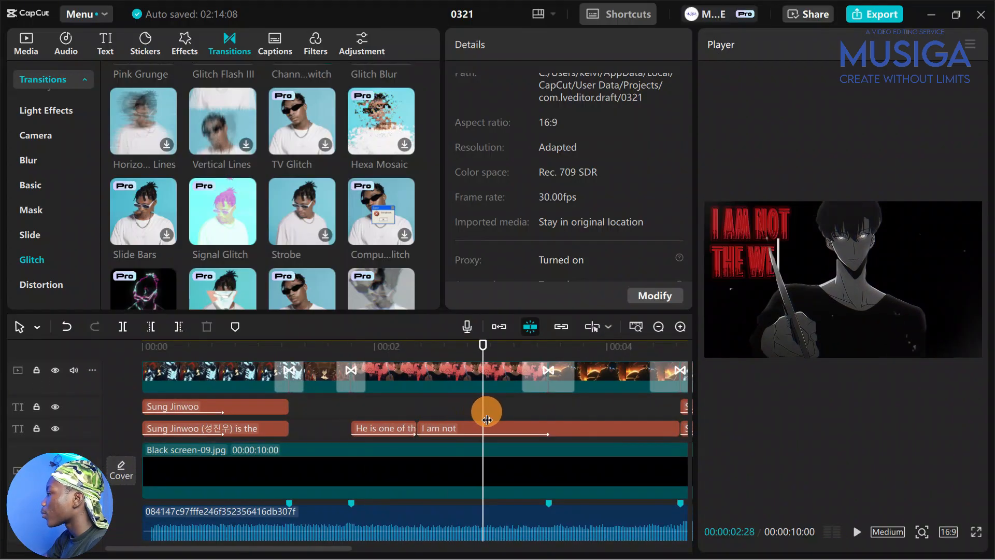
{"action": "scroll", "coordinate": [382, 436], "scroll_direction": "right", "scroll_amount": 5}
{"action": "scroll", "coordinate": [321, 402], "scroll_direction": "up", "scroll_amount": 2}
{"action": "left_click", "coordinate": [309, 365]}
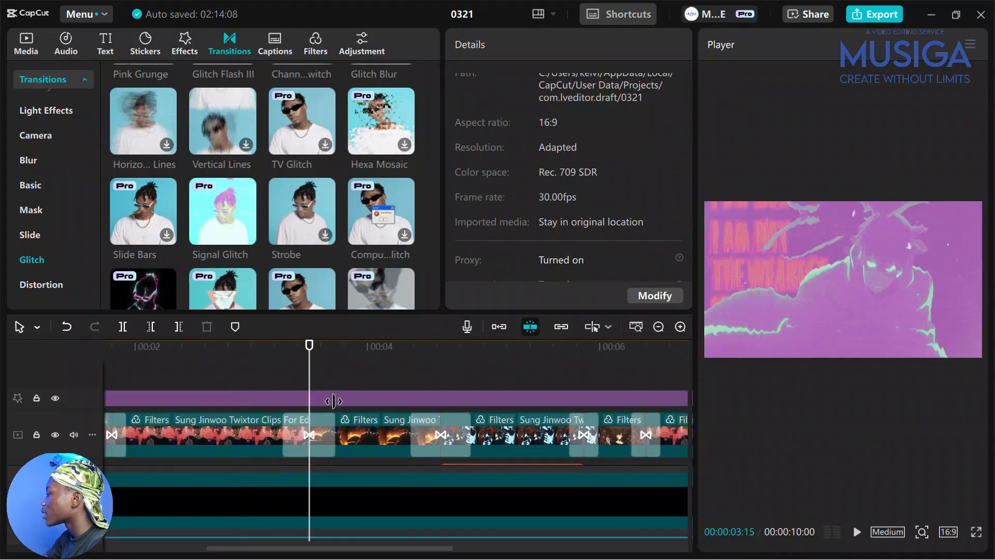
{"action": "scroll", "coordinate": [333, 400], "scroll_direction": "down", "scroll_amount": 2}
{"action": "left_click", "coordinate": [27, 44]}
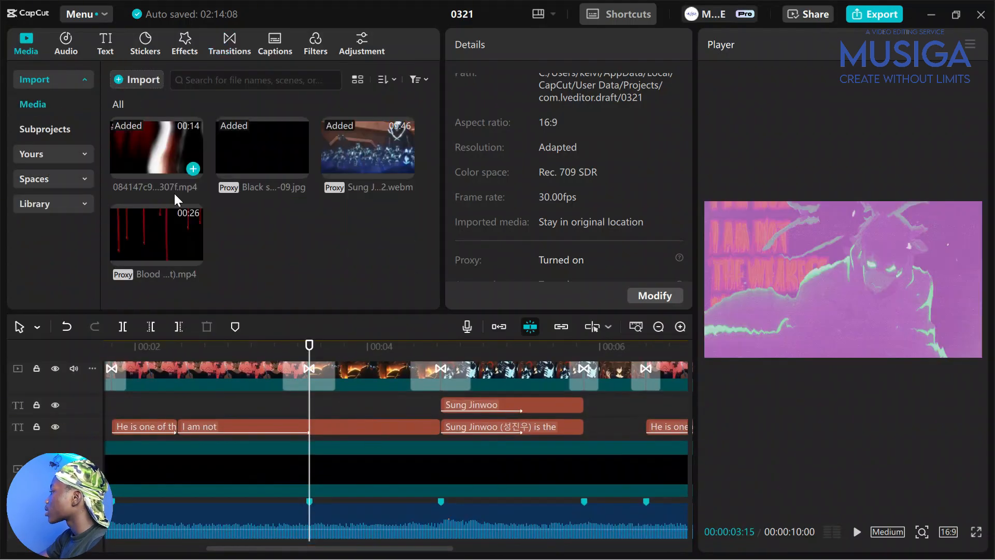
{"action": "mouse_move", "coordinate": [314, 324]}
{"action": "left_mouse_down"}
{"action": "mouse_move", "coordinate": [325, 415]}
{"action": "mouse_move", "coordinate": [321, 443]}
{"action": "mouse_move", "coordinate": [309, 450]}
{"action": "left_mouse_up"}
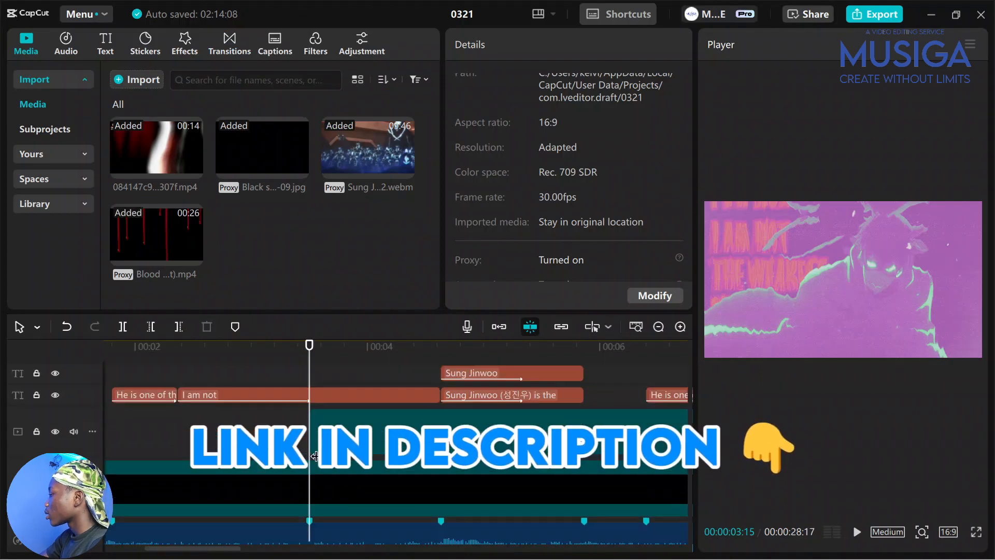
Step: Trim the blood overlay's beginning up to 00:00:06:07 and move the clip back so it starts at 00:00:03:15
{"action": "scroll", "coordinate": [347, 460], "scroll_direction": "right", "scroll_amount": 1}
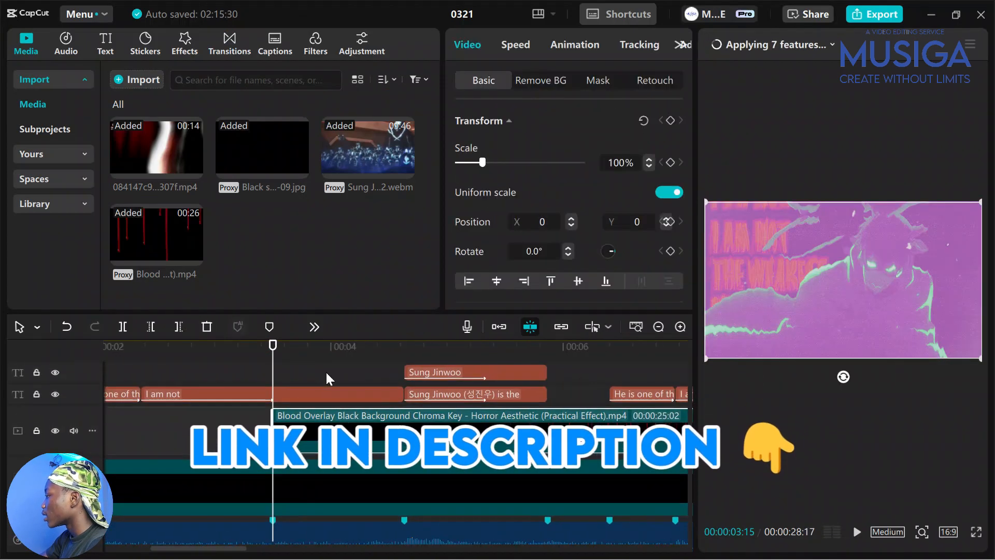
{"action": "left_click_drag", "start_coordinate": [315, 352], "coordinate": [528, 390]}
{"action": "left_click_drag", "start_coordinate": [555, 357], "coordinate": [588, 375]}
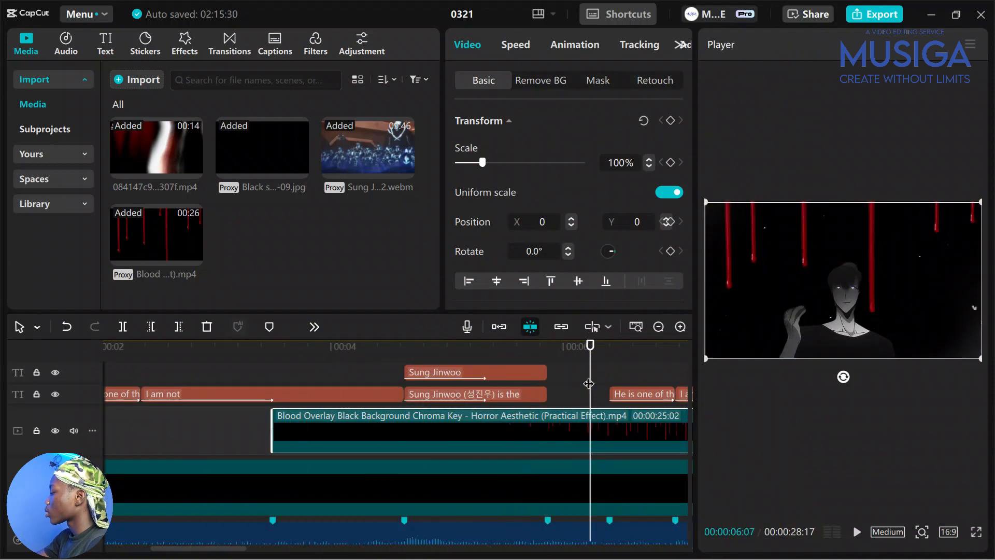
{"action": "key", "text": "q"}
{"action": "left_click", "coordinate": [273, 437]}
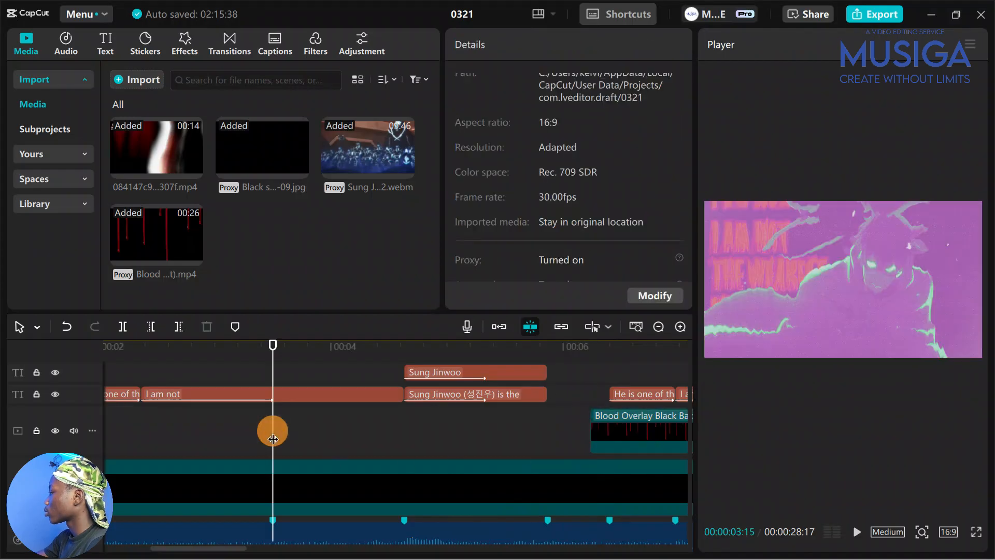
{"action": "left_click_drag", "start_coordinate": [590, 449], "coordinate": [438, 406]}
Step: Trim the blood overlay's beginning again at 00:00:04:28 and move it back to start at the third cut, 00:00:03:15
{"action": "left_click", "coordinate": [481, 431]}
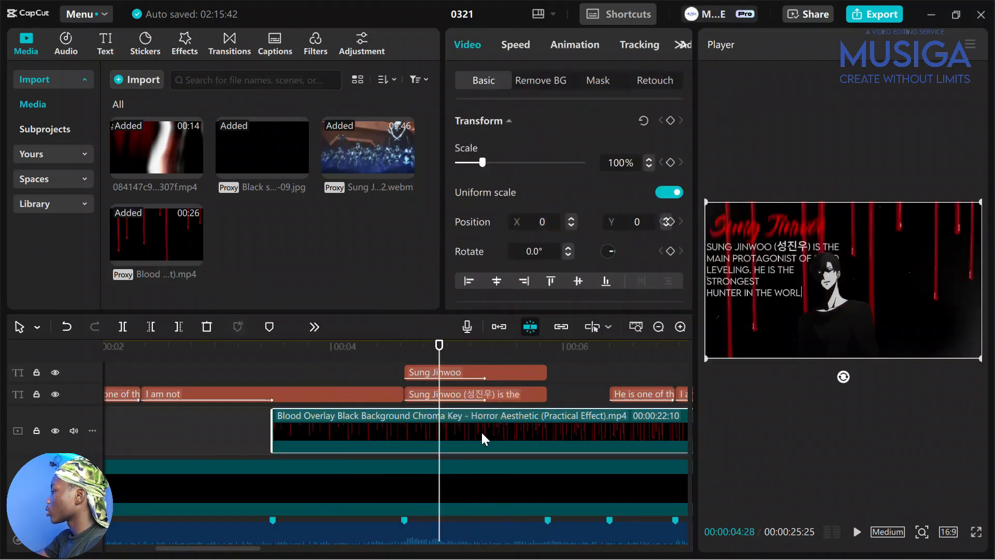
{"action": "key", "text": "q"}
{"action": "left_click_drag", "start_coordinate": [477, 431], "coordinate": [328, 431]}
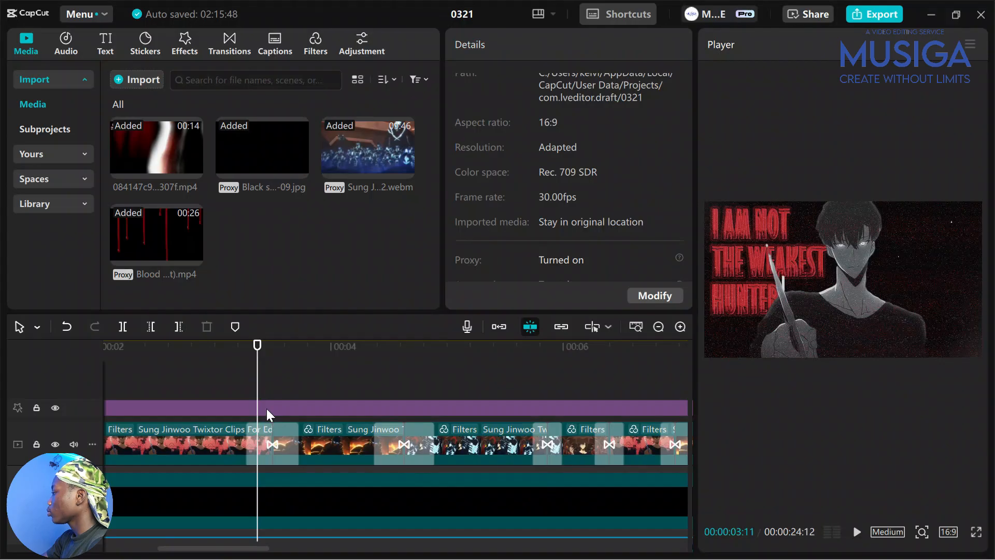
{"action": "left_click_drag", "start_coordinate": [269, 371], "coordinate": [275, 381]}
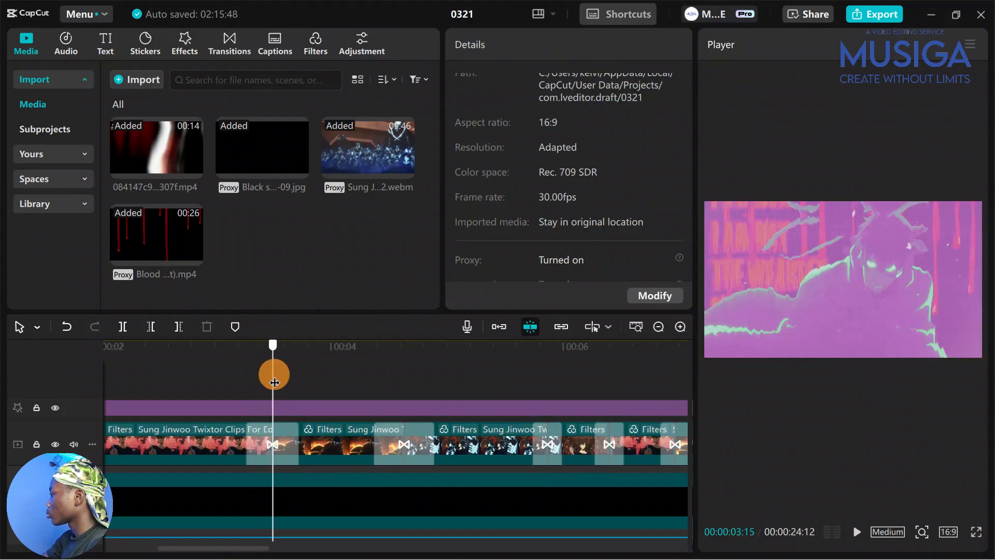
Step: Cut off the blood overlay's end at the fourth cut, 00:00:04:19
{"action": "scroll", "coordinate": [277, 384], "scroll_direction": "down", "scroll_amount": 4}
{"action": "scroll", "coordinate": [337, 419], "scroll_direction": "up", "scroll_amount": 4}
{"action": "left_click", "coordinate": [404, 360]}
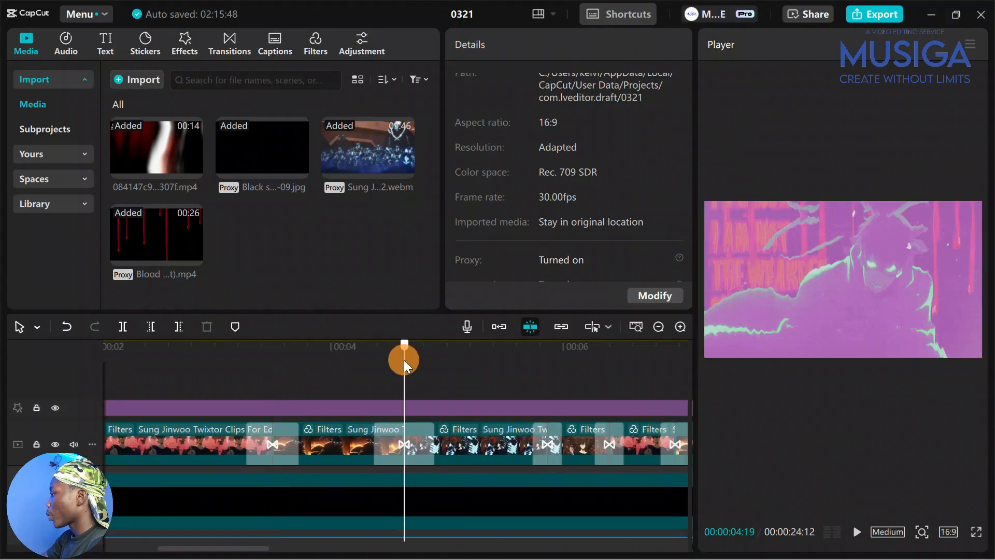
{"action": "scroll", "coordinate": [424, 415], "scroll_direction": "down", "scroll_amount": 3}
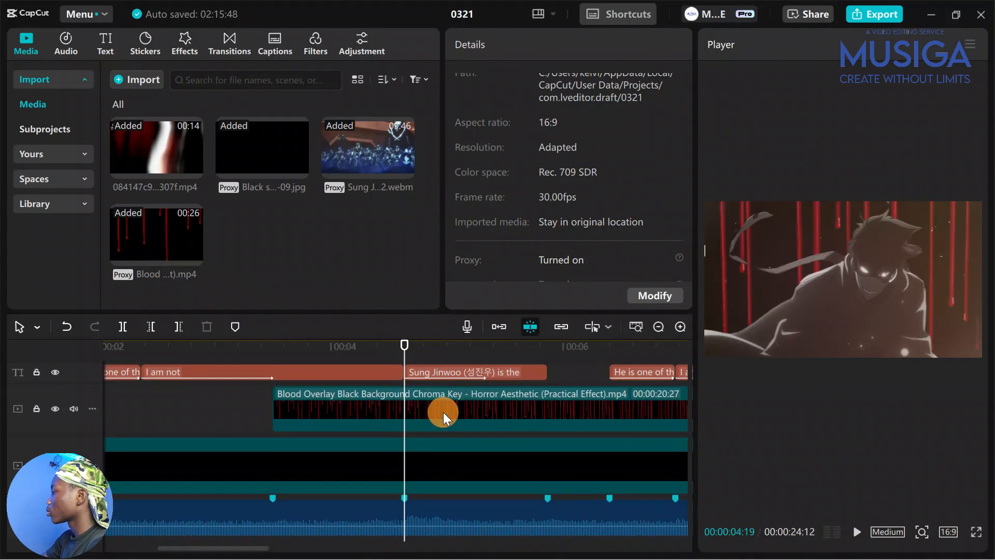
{"action": "left_click", "coordinate": [443, 412]}
{"action": "key", "text": "w"}
Step: Duplicate the trimmed blood overlay to the seventh cut, 00:00:06:29, and extend its end to the next beat marker just after 00:08
{"action": "left_click", "coordinate": [344, 414]}
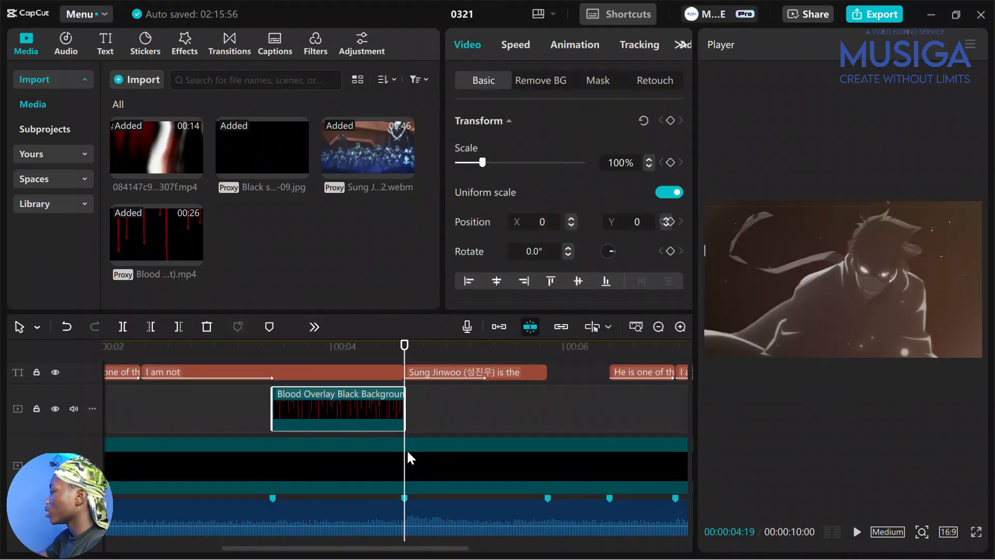
{"action": "scroll", "coordinate": [415, 454], "scroll_direction": "up", "scroll_amount": 4}
{"action": "scroll", "coordinate": [416, 455], "scroll_direction": "right", "scroll_amount": 8}
{"action": "scroll", "coordinate": [409, 453], "scroll_direction": "down", "scroll_amount": 1}
{"action": "scroll", "coordinate": [331, 449], "scroll_direction": "left", "scroll_amount": 5}
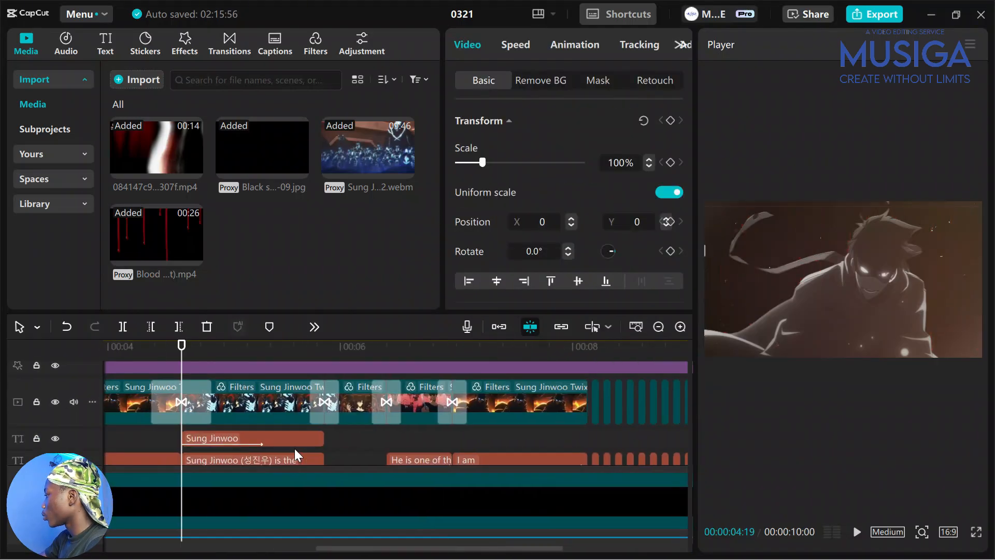
{"action": "scroll", "coordinate": [311, 446], "scroll_direction": "down", "scroll_amount": 1}
{"action": "left_click_drag", "start_coordinate": [395, 437], "coordinate": [459, 444]}
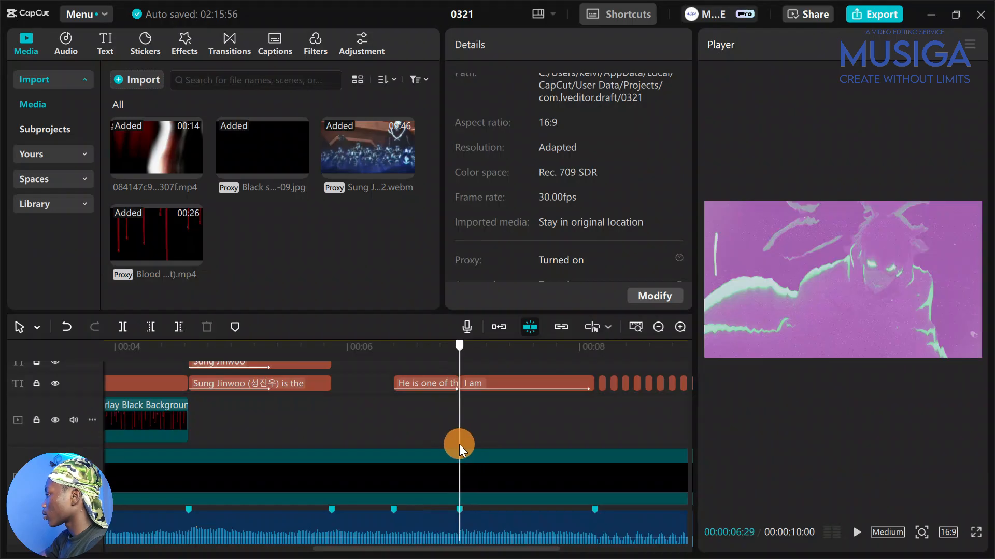
{"action": "key", "text": "ctrl+v"}
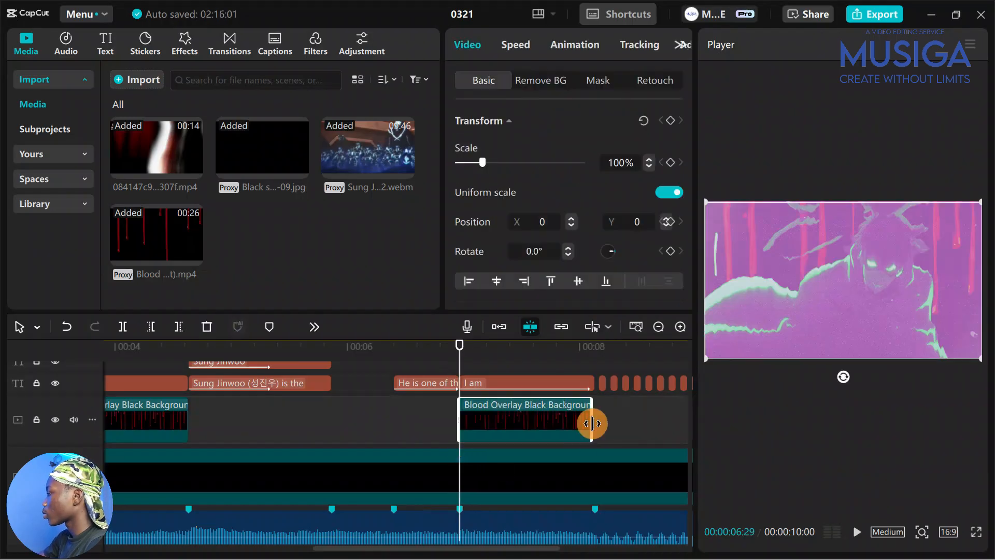
{"action": "left_click_drag", "start_coordinate": [592, 423], "coordinate": [596, 424]}
Step: Play back the edit to review both blood overlays
{"action": "scroll", "coordinate": [438, 437], "scroll_direction": "up", "scroll_amount": 1}
{"action": "left_click_drag", "start_coordinate": [437, 436], "coordinate": [739, 446]}
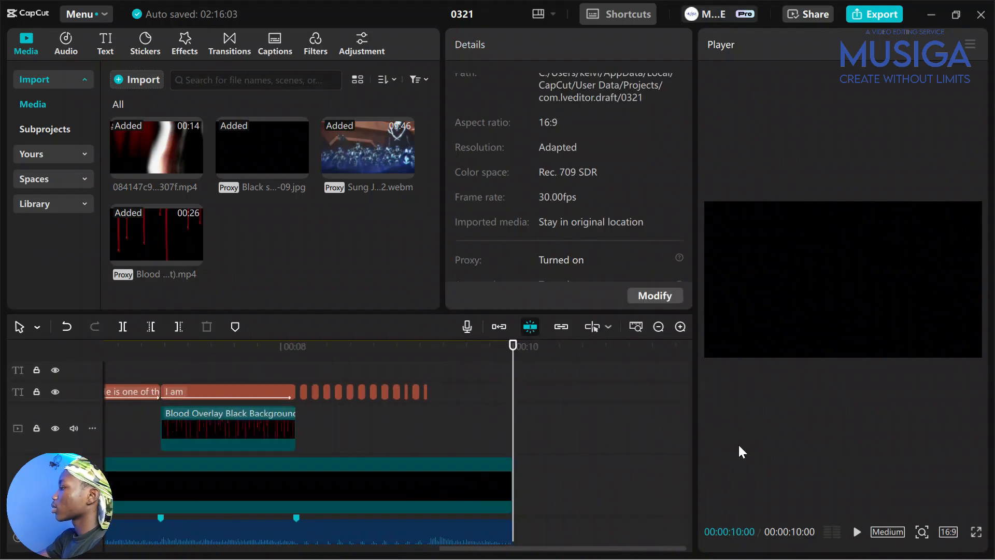
{"action": "key", "text": "space"}
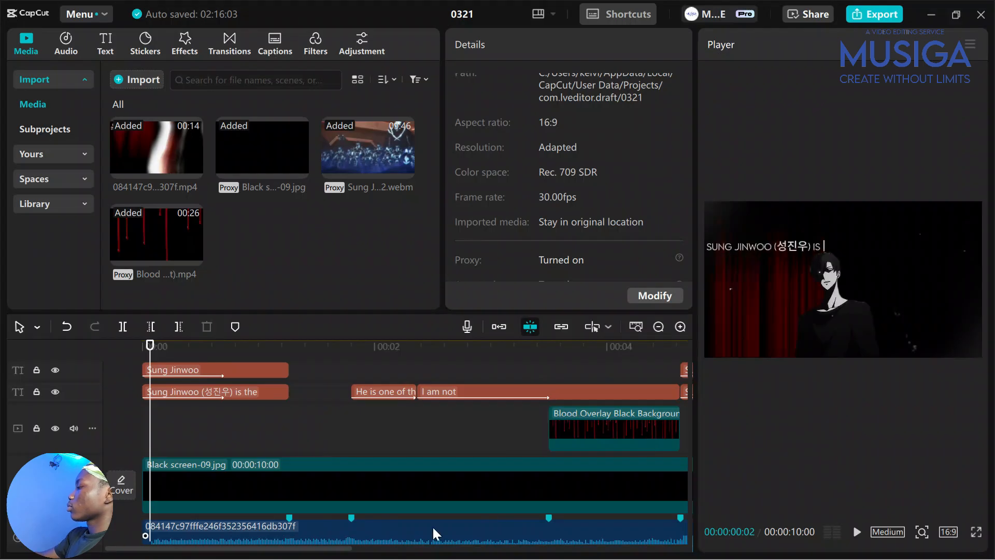
Step: Add the trending Vibration Flash video effect on its own layer above Noise 2, starting at the first cut, 00:00:01:08
{"action": "scroll", "coordinate": [395, 489], "scroll_direction": "down", "scroll_amount": 2}
{"action": "scroll", "coordinate": [376, 482], "scroll_direction": "up", "scroll_amount": 4}
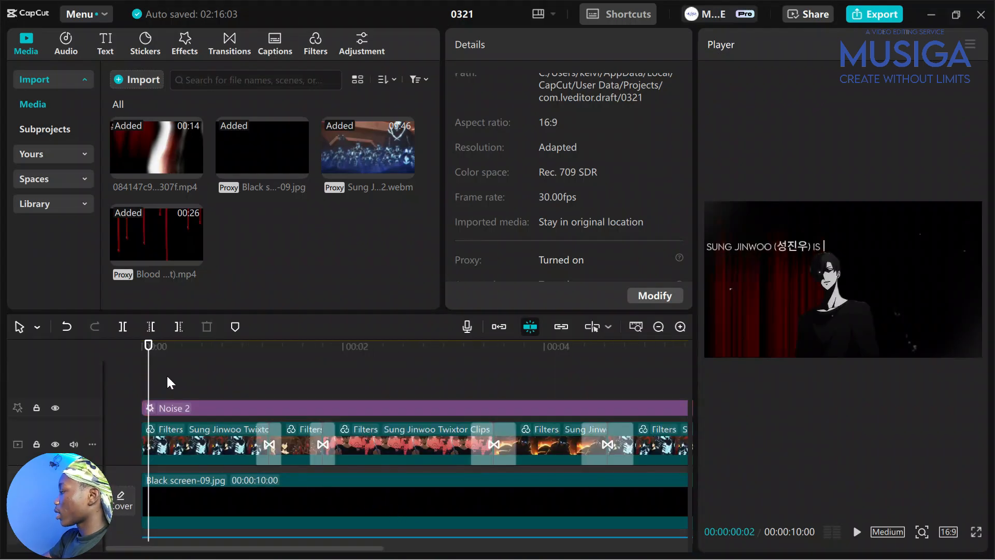
{"action": "left_click_drag", "start_coordinate": [166, 374], "coordinate": [270, 400]}
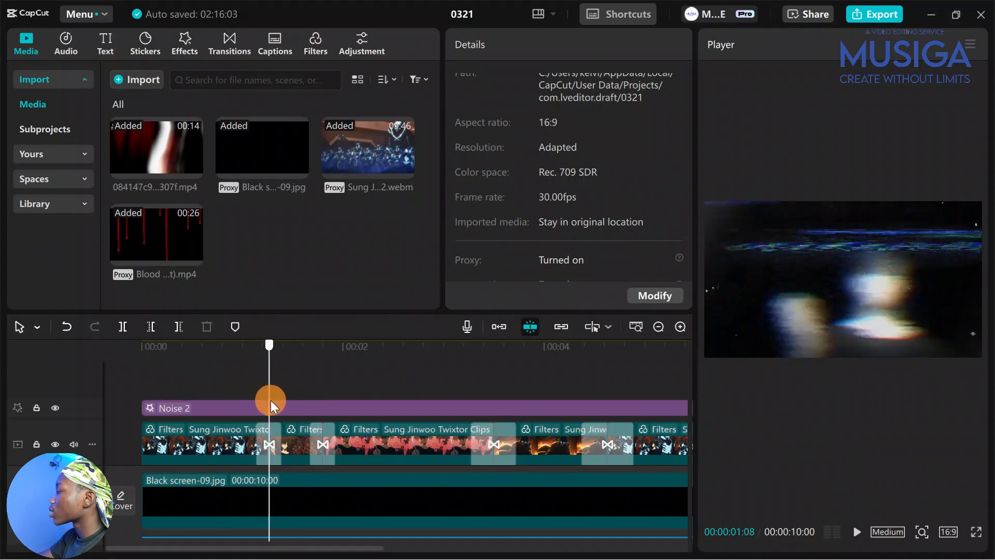
{"action": "left_click", "coordinate": [184, 52]}
{"action": "left_click", "coordinate": [36, 78]}
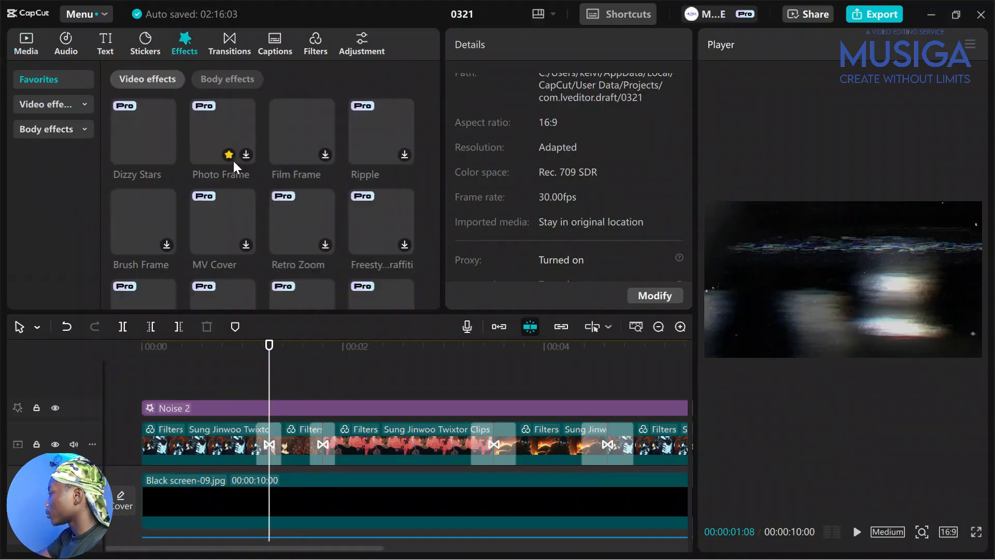
{"action": "left_click", "coordinate": [57, 103]}
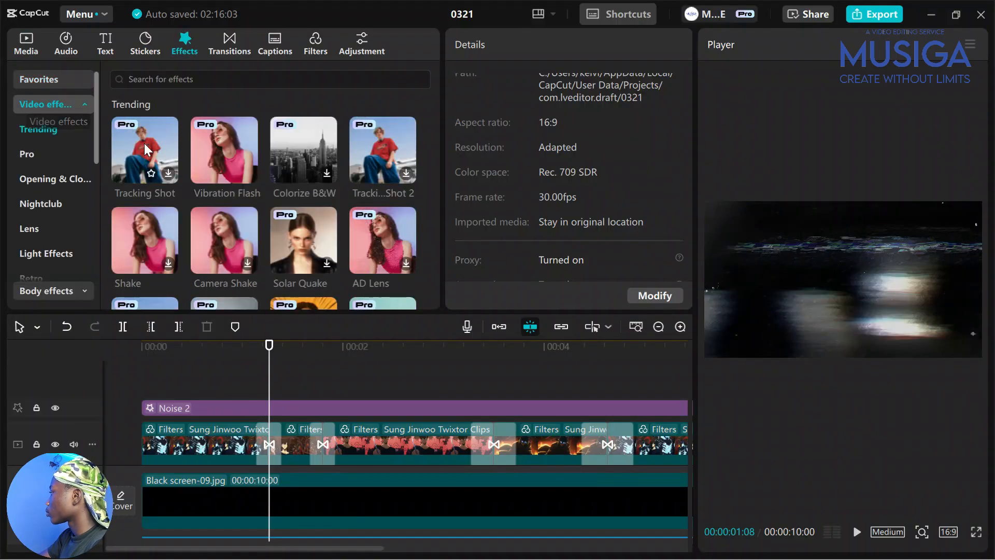
{"action": "left_click", "coordinate": [221, 152]}
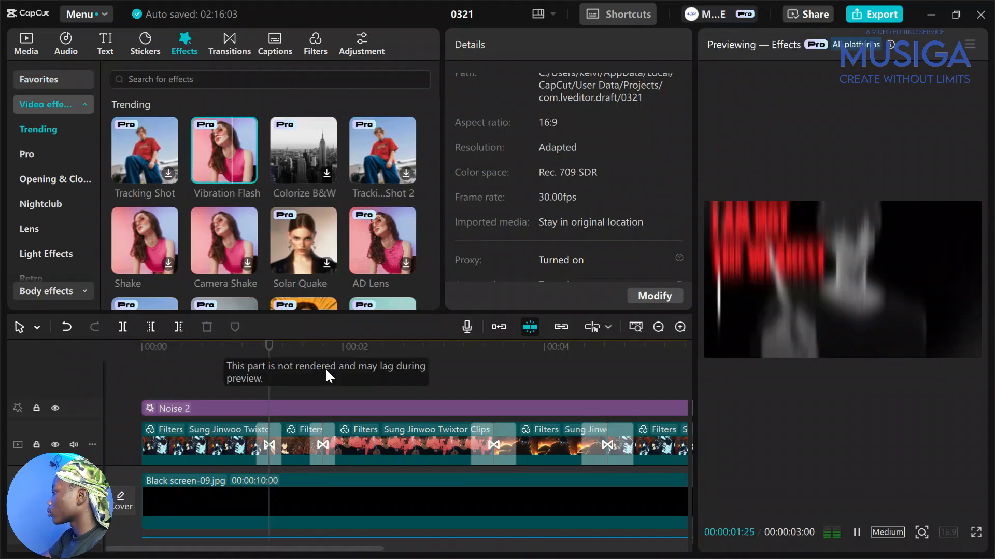
{"action": "scroll", "coordinate": [326, 368], "scroll_direction": "down", "scroll_amount": 1}
{"action": "scroll", "coordinate": [211, 186], "scroll_direction": "down", "scroll_amount": 1}
{"action": "mouse_move", "coordinate": [225, 150]}
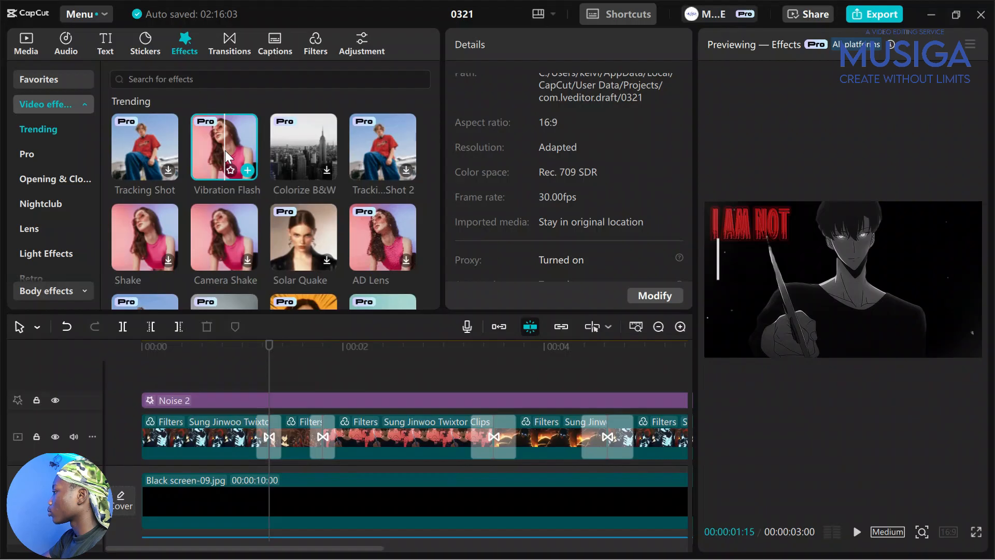
{"action": "left_click_drag", "start_coordinate": [225, 151], "coordinate": [268, 382]}
Step: Play back the edit from shortly before the first cut to check the Vibration Flash effect
{"action": "left_click", "coordinate": [235, 368]}
{"action": "key", "text": "space"}
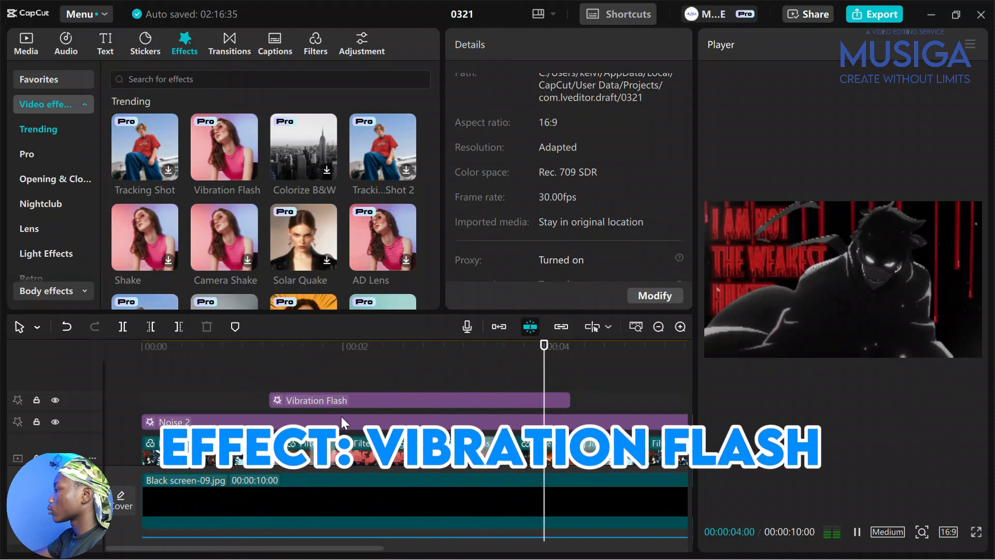
{"action": "left_click", "coordinate": [236, 366]}
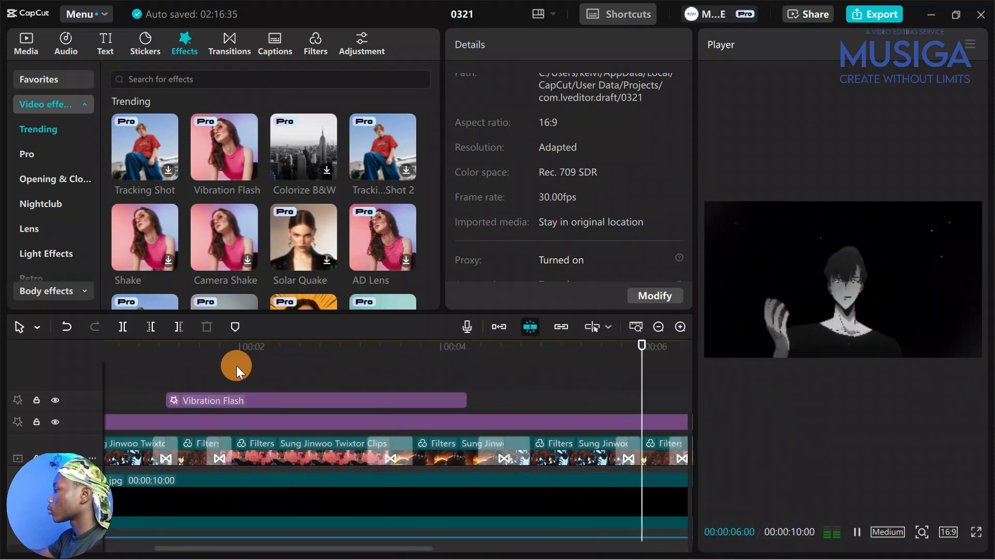
{"action": "scroll", "coordinate": [247, 406], "scroll_direction": "down", "scroll_amount": 5}
{"action": "scroll", "coordinate": [235, 385], "scroll_direction": "left", "scroll_amount": 1}
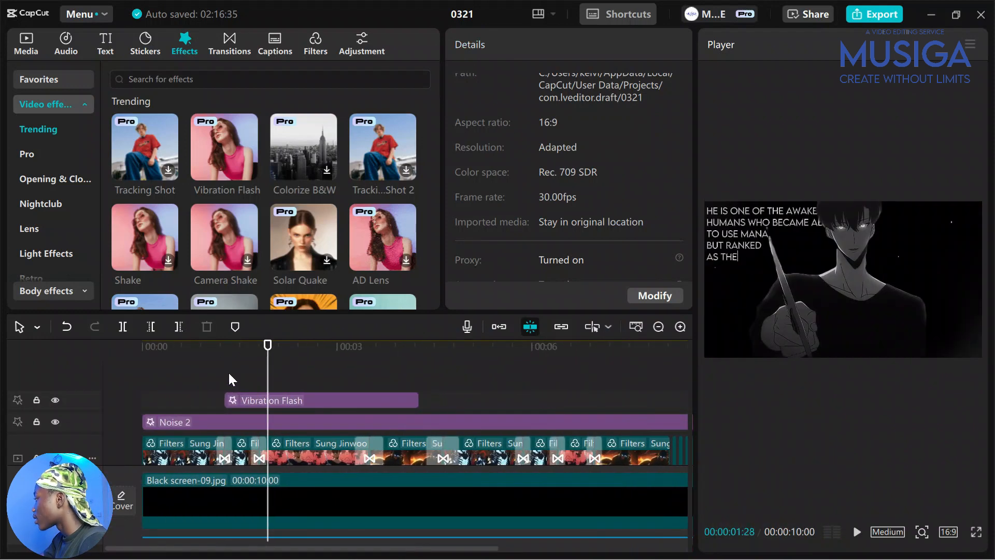
Step: Move the Vibration Flash effect to the very beginning of the timeline and play back the edit from there
{"action": "left_click", "coordinate": [227, 375]}
{"action": "left_click_drag", "start_coordinate": [225, 406], "coordinate": [201, 411]}
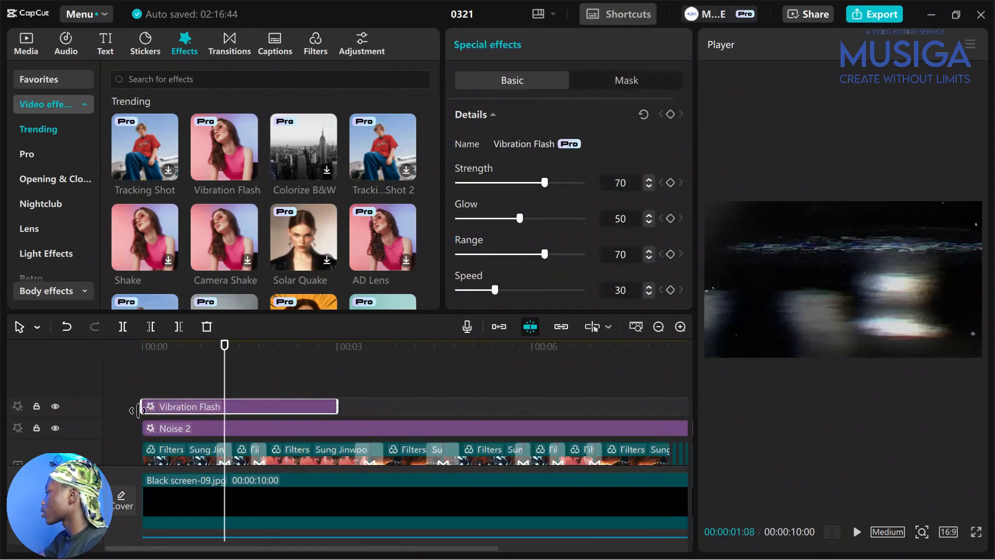
{"action": "left_click", "coordinate": [161, 389]}
{"action": "left_click", "coordinate": [129, 379]}
{"action": "key", "text": "space"}
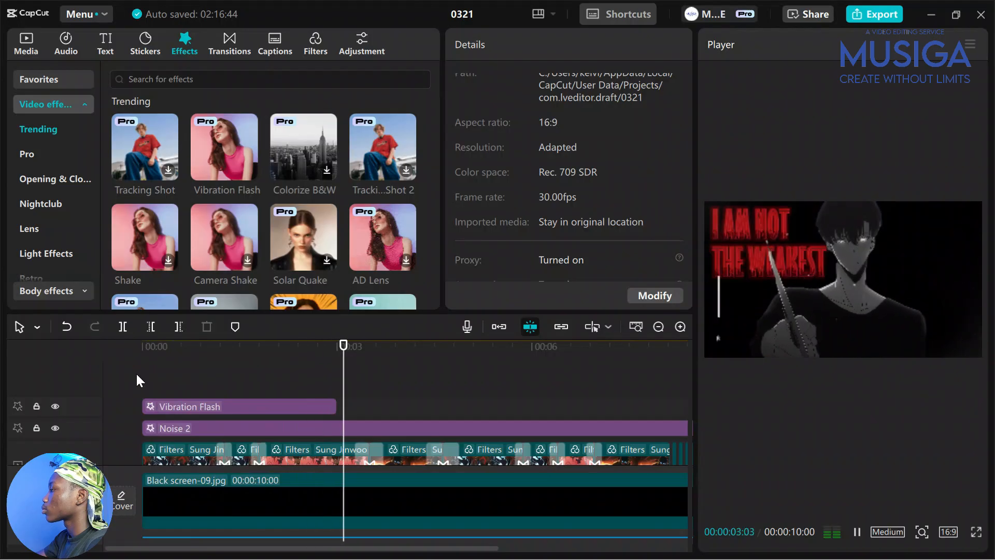
{"action": "scroll", "coordinate": [208, 408], "scroll_direction": "right", "scroll_amount": 1}
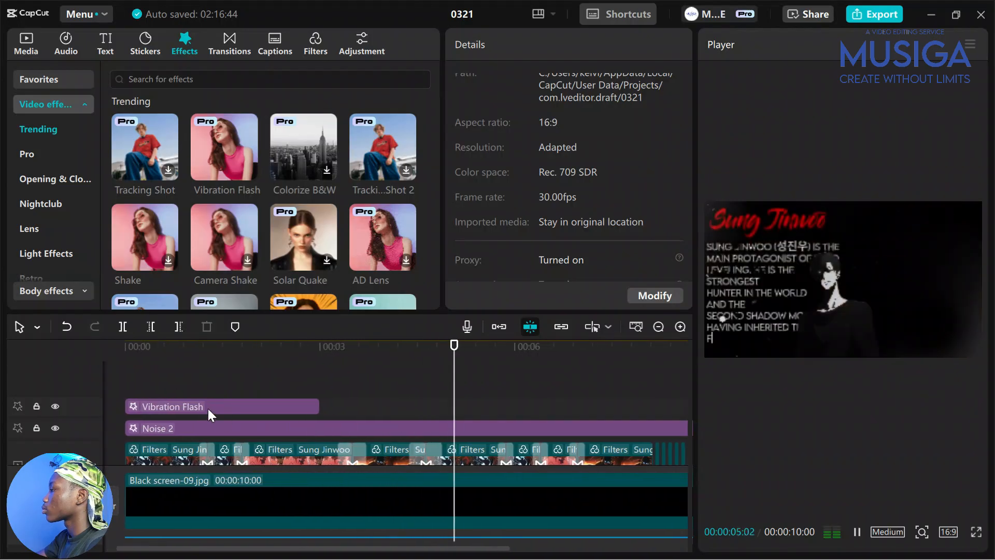
Step: Extend the Vibration Flash effect's end to the end of the Noise 2 layer and play back the ending
{"action": "left_click", "coordinate": [300, 405]}
{"action": "left_click_drag", "start_coordinate": [312, 407], "coordinate": [245, 412]}
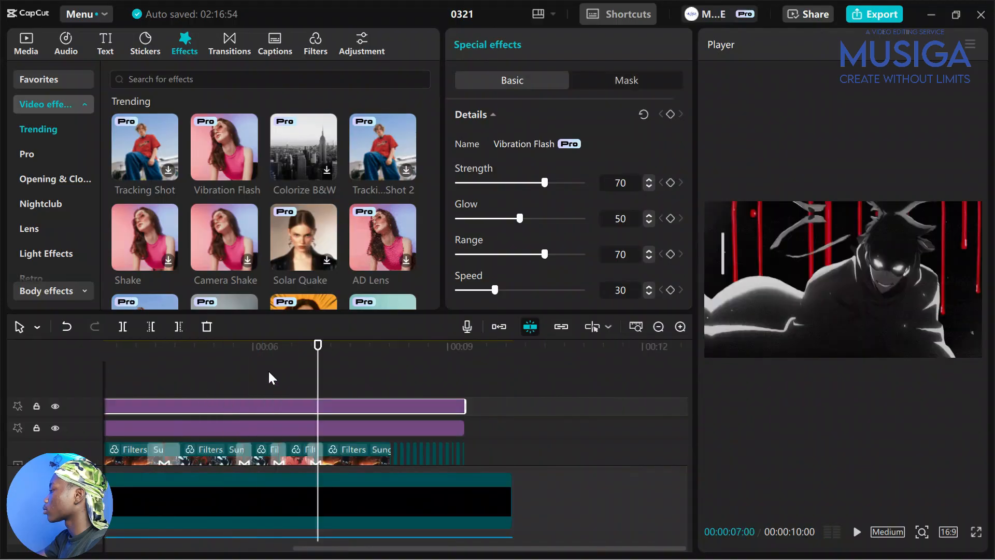
{"action": "left_click", "coordinate": [365, 370]}
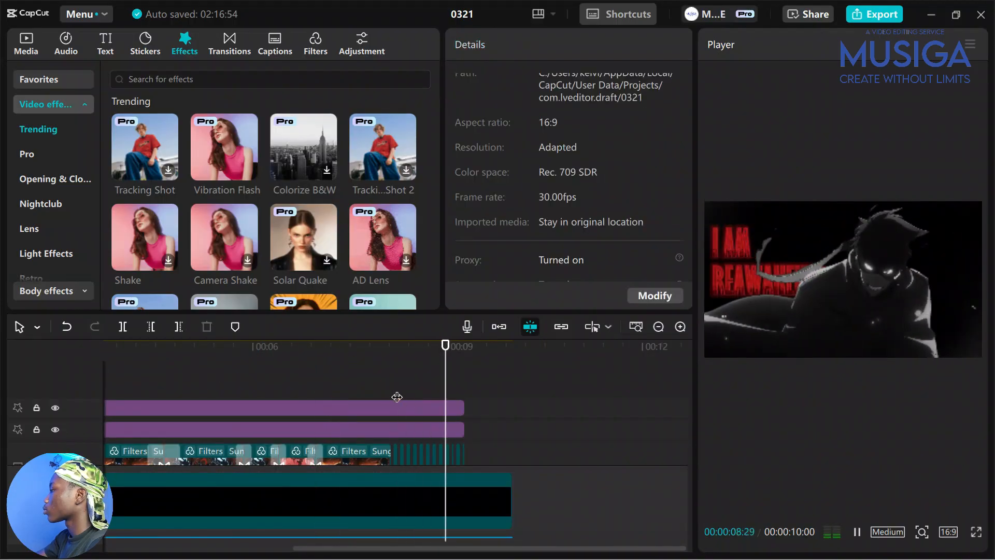
{"action": "key", "text": "Home"}
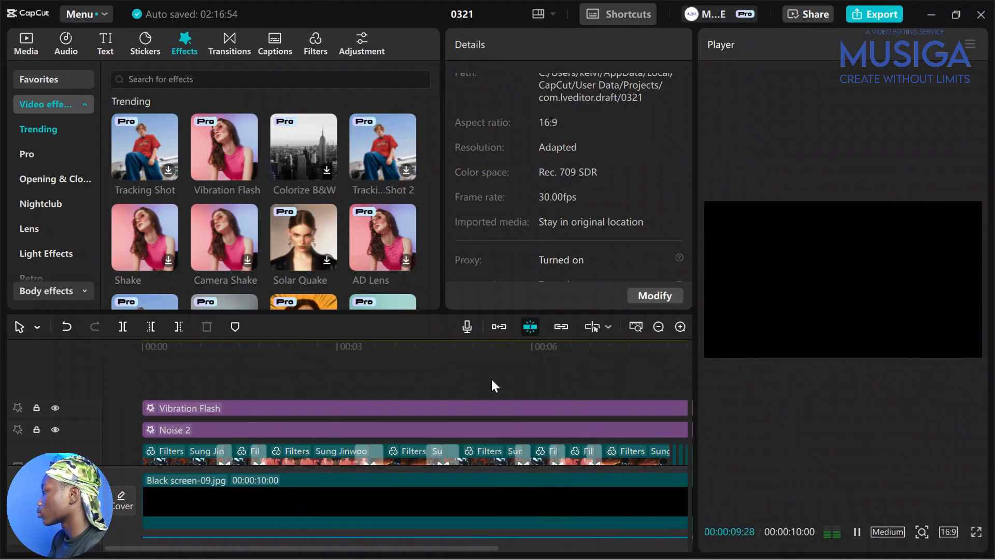
Step: Extend the second blood overlay's end to the last flicker clip just after 00:09 and play it back from 00:00:07:28
{"action": "scroll", "coordinate": [346, 449], "scroll_direction": "down", "scroll_amount": 1}
{"action": "scroll", "coordinate": [363, 441], "scroll_direction": "down", "scroll_amount": 1}
{"action": "left_click", "coordinate": [378, 429]}
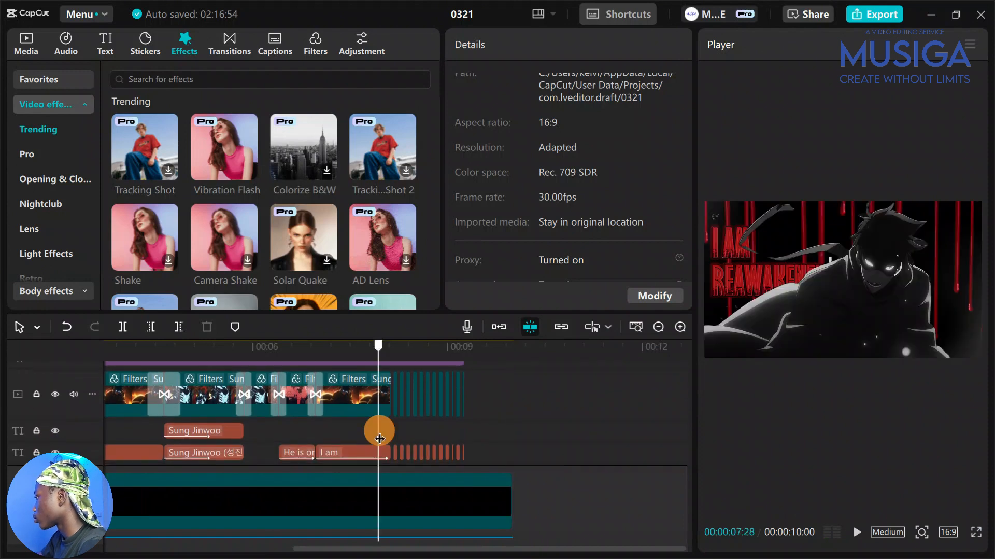
{"action": "scroll", "coordinate": [397, 446], "scroll_direction": "down", "scroll_amount": 2}
{"action": "left_click", "coordinate": [384, 425]}
{"action": "left_click_drag", "start_coordinate": [384, 425], "coordinate": [464, 447]}
{"action": "left_click", "coordinate": [332, 369]}
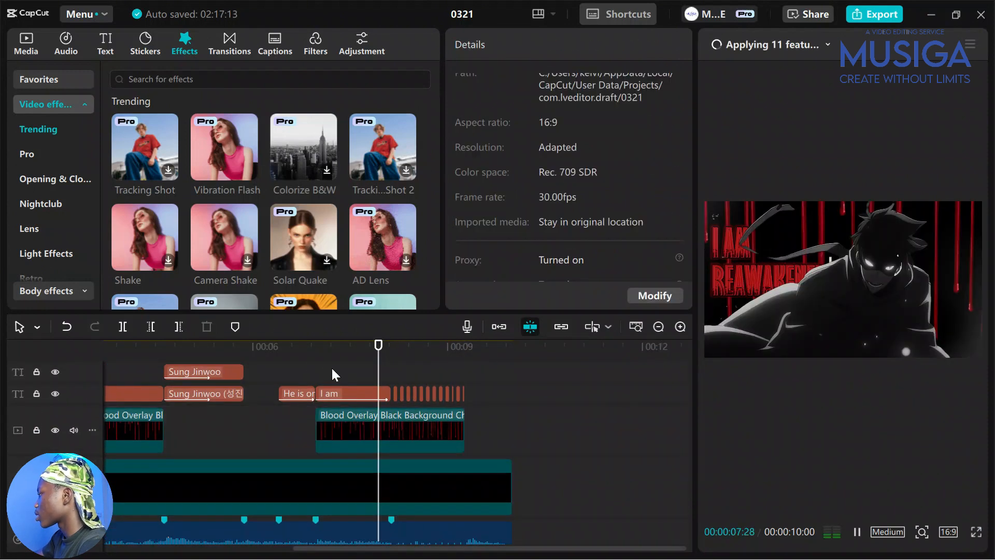
{"action": "key", "text": "space"}
Step: Split the second blood overlay at 00:00:08:04 and trim the new part's beginning to the first flicker clip at 00:00:08:05
{"action": "scroll", "coordinate": [343, 384], "scroll_direction": "up", "scroll_amount": 1}
{"action": "scroll", "coordinate": [343, 383], "scroll_direction": "up", "scroll_amount": 2}
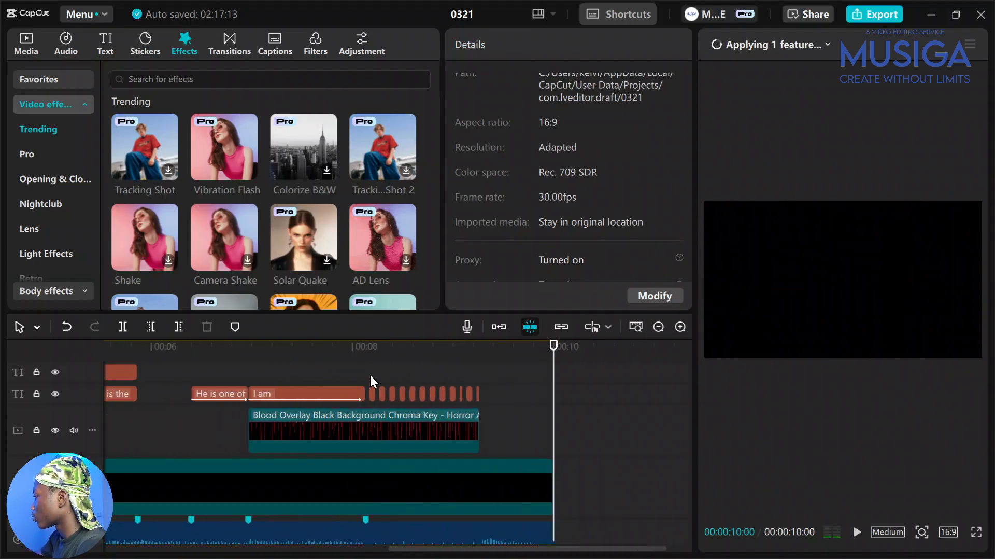
{"action": "left_click", "coordinate": [370, 377]}
{"action": "scroll", "coordinate": [369, 383], "scroll_direction": "up", "scroll_amount": 3}
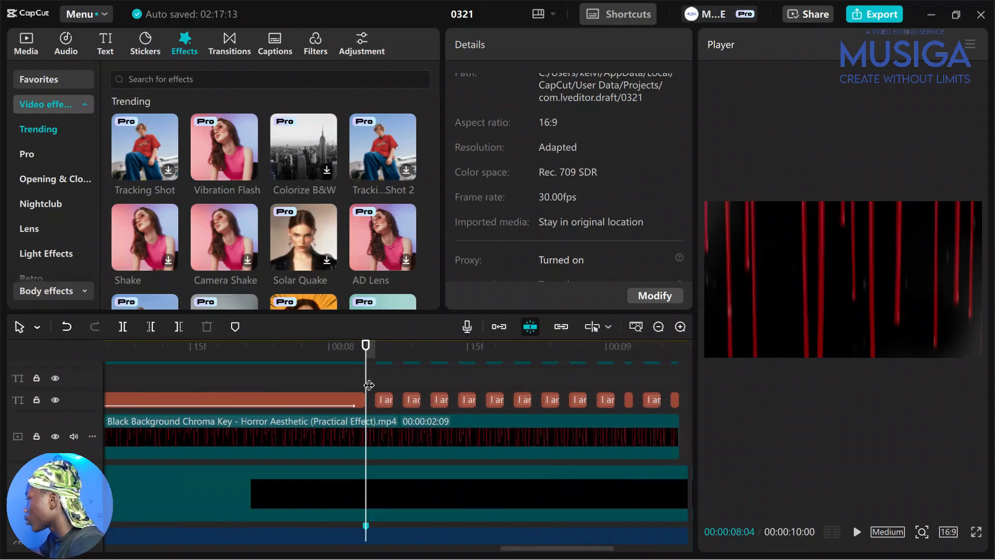
{"action": "scroll", "coordinate": [369, 385], "scroll_direction": "up", "scroll_amount": 2}
{"action": "key", "text": "ctrl+b"}
{"action": "left_click", "coordinate": [406, 446]}
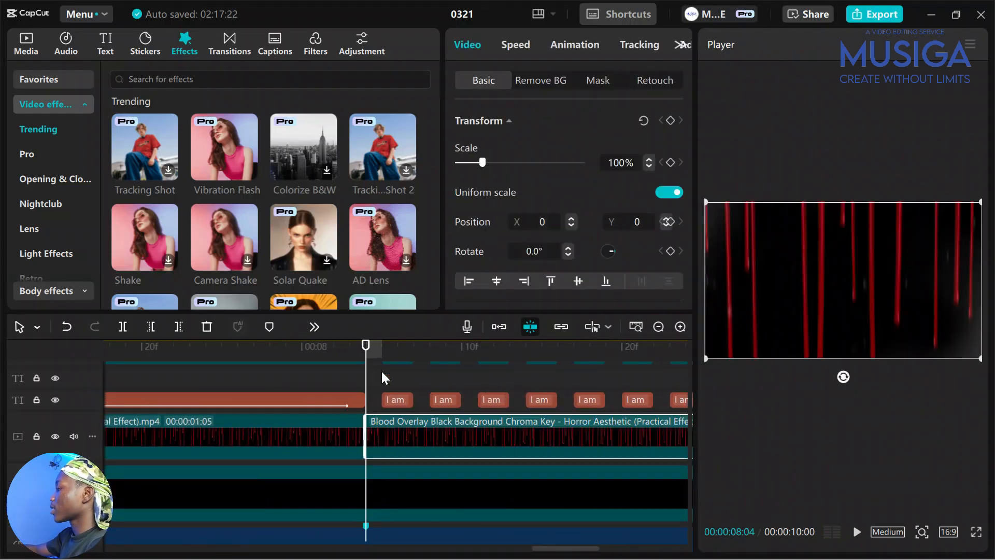
{"action": "left_click", "coordinate": [382, 377]}
{"action": "left_click", "coordinate": [379, 384]}
{"action": "left_click", "coordinate": [394, 433]}
{"action": "key", "text": "q"}
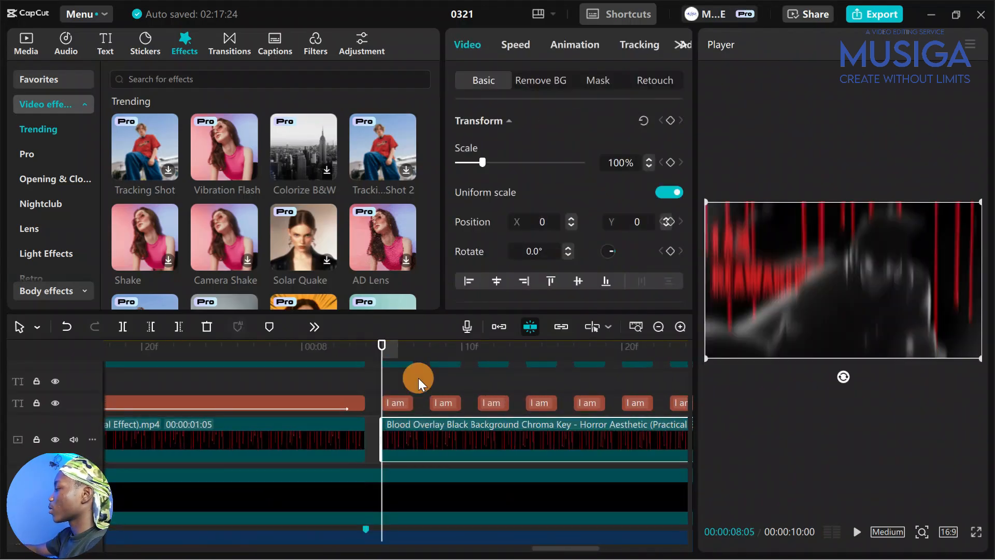
Step: Split the blood overlay at the first flicker clip's end and trim the remainder to start at the second one, 00:00:08:08
{"action": "left_click", "coordinate": [418, 379]}
{"action": "left_click", "coordinate": [428, 421]}
{"action": "key", "text": "ctrl+b"}
{"action": "left_click", "coordinate": [431, 384]}
{"action": "left_click", "coordinate": [438, 433]}
{"action": "key", "text": "q"}
Step: Cut the blood overlay out of the gaps after the second to fifth flicker clips, up to 00:00:08:20
{"action": "left_click", "coordinate": [464, 384]}
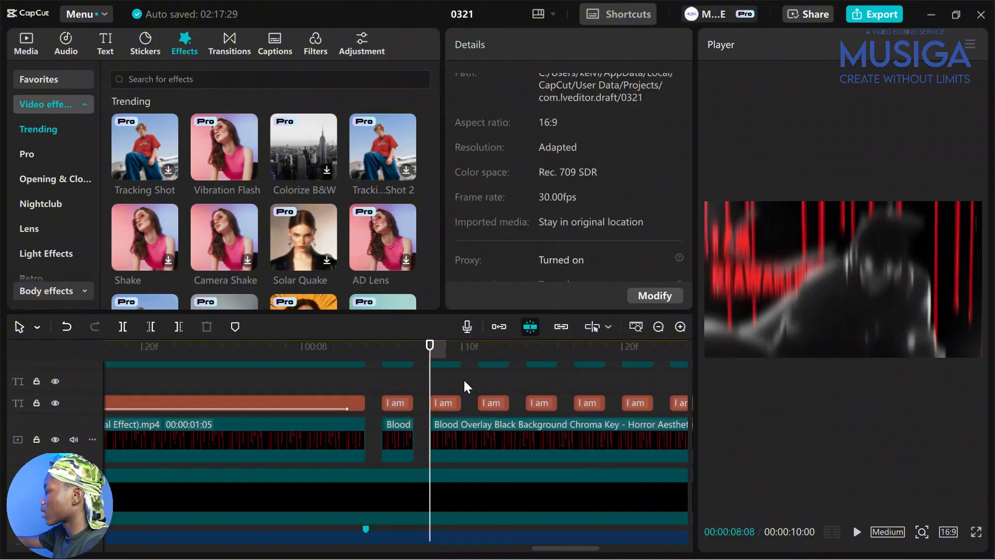
{"action": "left_click", "coordinate": [467, 427]}
{"action": "key", "text": "ctrl+b"}
{"action": "left_click", "coordinate": [479, 386]}
{"action": "left_click", "coordinate": [539, 431]}
{"action": "key", "text": "q"}
{"action": "key", "text": "ctrl+b"}
{"action": "left_click", "coordinate": [591, 428]}
{"action": "key", "text": "q"}
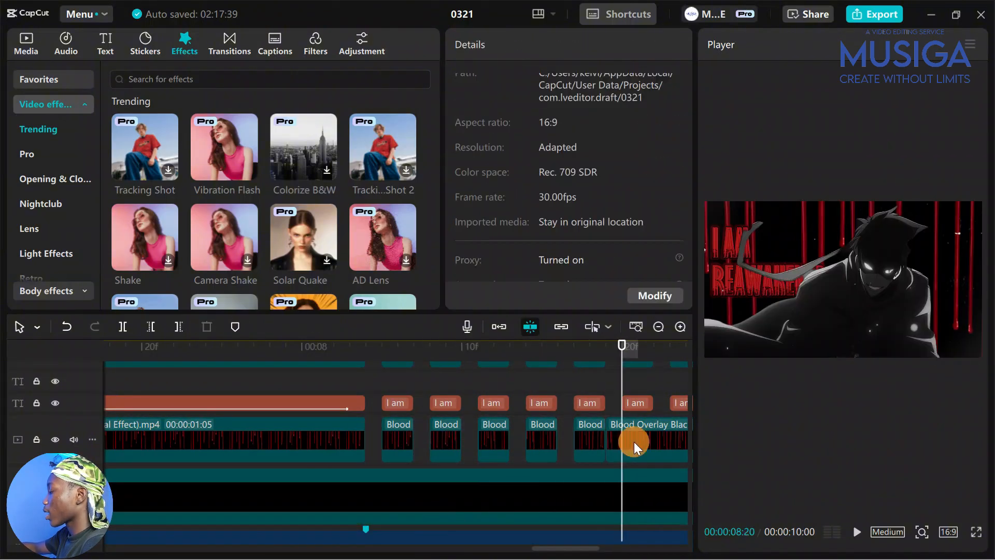
{"action": "left_click", "coordinate": [633, 441]}
{"action": "key", "text": "q"}
Step: Cut the blood overlay out of the gaps after the sixth and following flicker clips, including a split at 00:00:09:01
{"action": "left_click", "coordinate": [495, 437]}
{"action": "key", "text": "ctrl+b"}
{"action": "left_click", "coordinate": [526, 382]}
{"action": "left_click", "coordinate": [574, 382]}
{"action": "key", "text": "ctrl+b"}
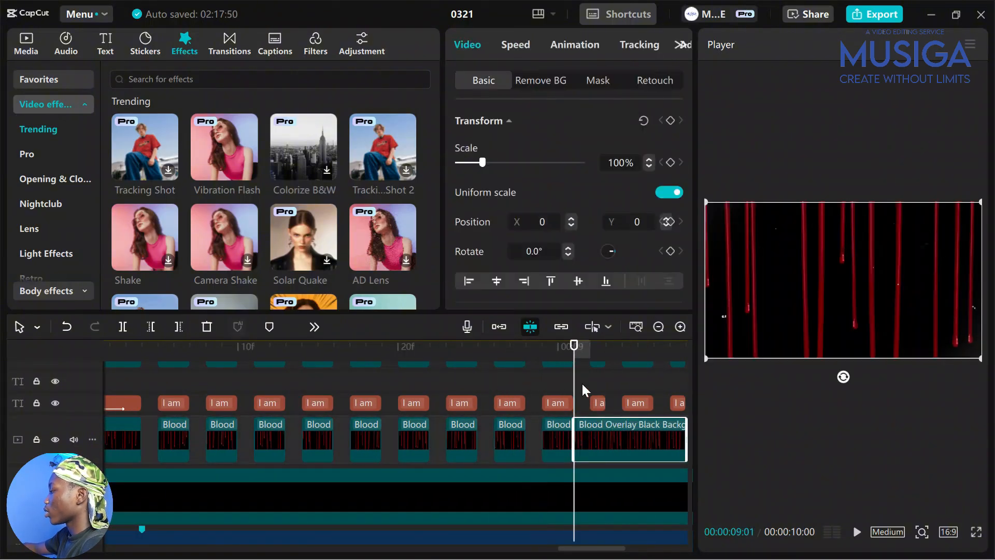
{"action": "left_click", "coordinate": [606, 383]}
{"action": "left_click", "coordinate": [613, 428]}
{"action": "left_click", "coordinate": [623, 384]}
{"action": "key", "text": "q"}
Step: Cut the last gaps out of the blood overlay so its final piece lines up with the last short "I am" text
{"action": "left_click", "coordinate": [443, 384]}
{"action": "key", "text": "ctrl+b"}
{"action": "left_click", "coordinate": [446, 386]}
{"action": "left_click", "coordinate": [454, 435]}
{"action": "key", "text": "q"}
Step: Play back the edit from the start of the timeline
{"action": "key", "text": "space"}
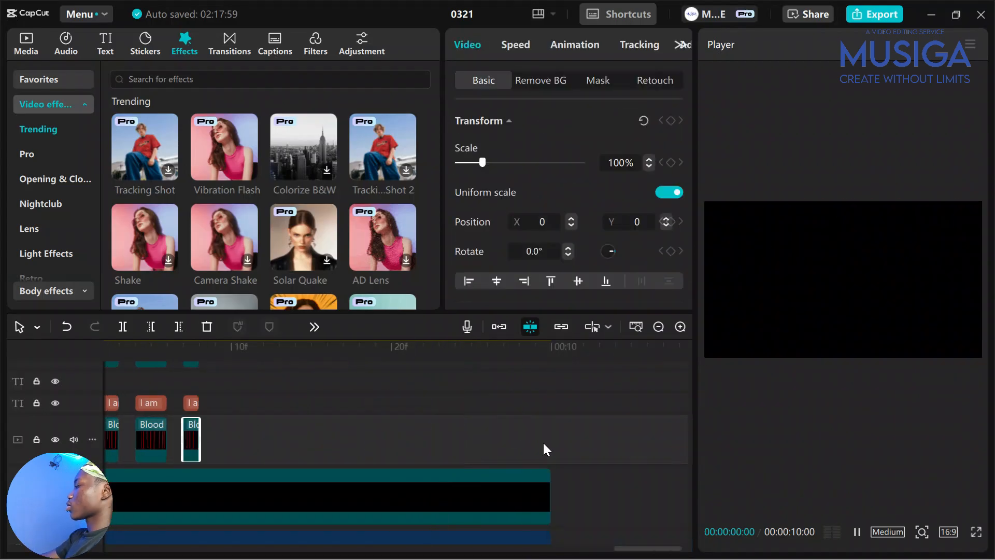
{"action": "key", "text": "space"}
{"action": "scroll", "coordinate": [543, 443], "scroll_direction": "down", "scroll_amount": 4}
{"action": "scroll", "coordinate": [492, 456], "scroll_direction": "down", "scroll_amount": 3}
{"action": "key", "text": "space"}
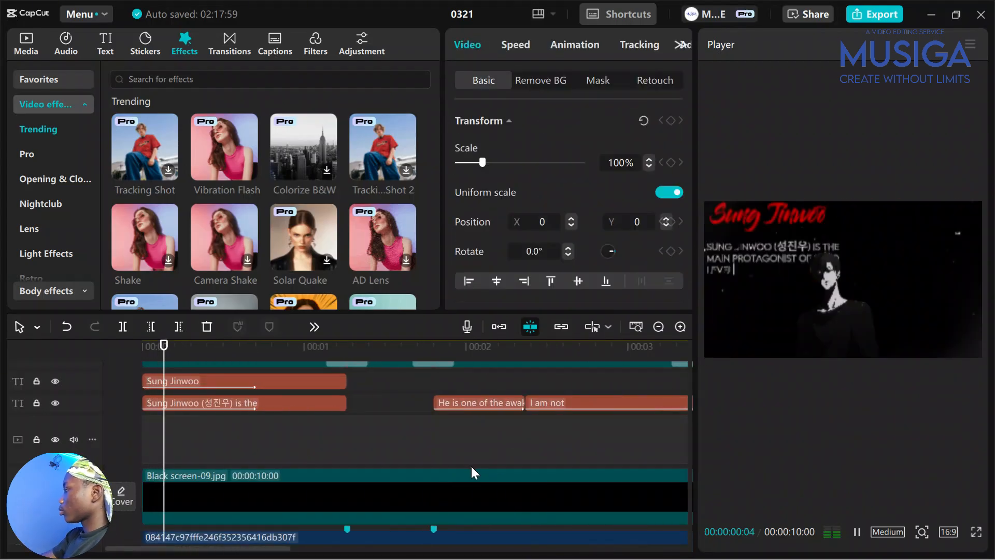
Step: Preview the Camera Shake and Shake video effects from the beginning of the timeline
{"action": "scroll", "coordinate": [471, 464], "scroll_direction": "up", "scroll_amount": 3}
{"action": "left_click", "coordinate": [95, 352]}
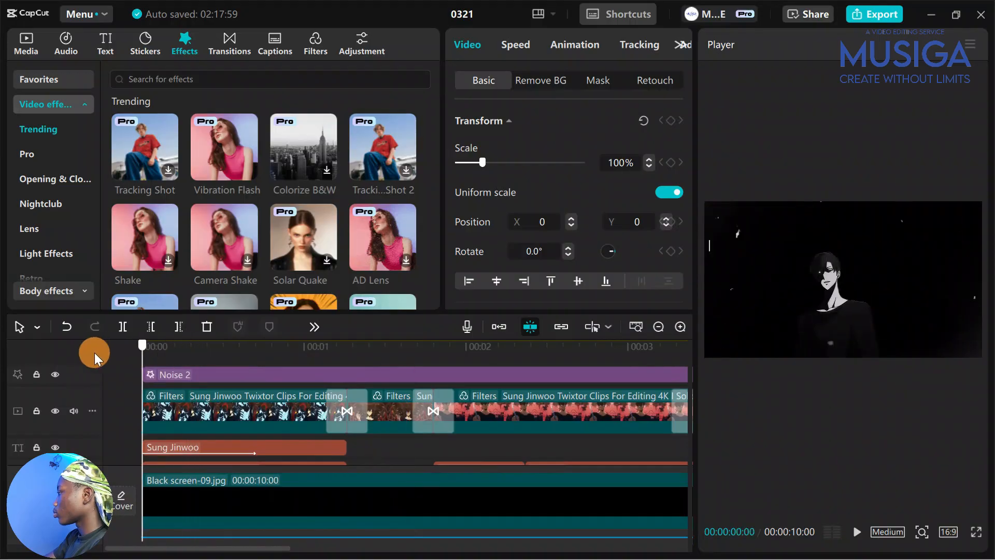
{"action": "left_click", "coordinate": [229, 232]}
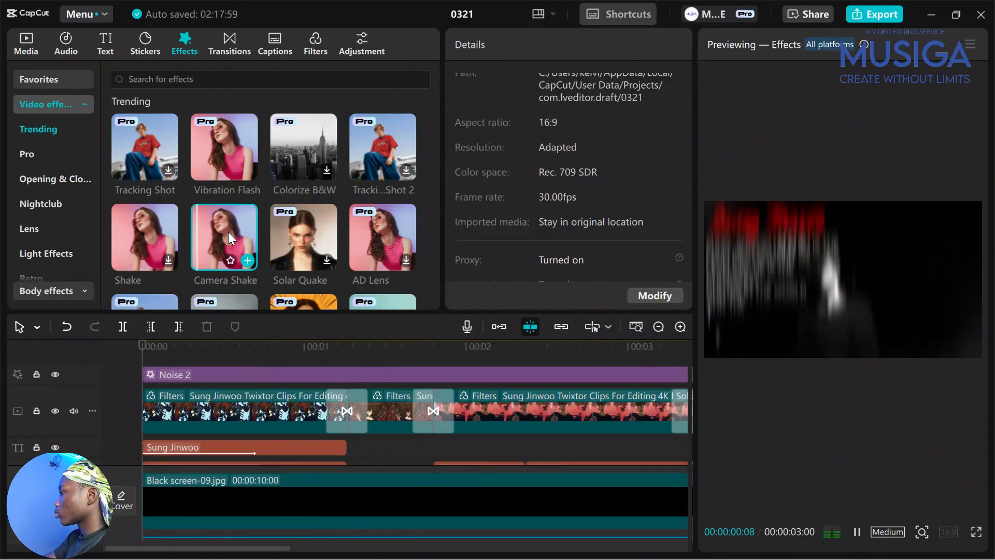
{"action": "left_click", "coordinate": [132, 219]}
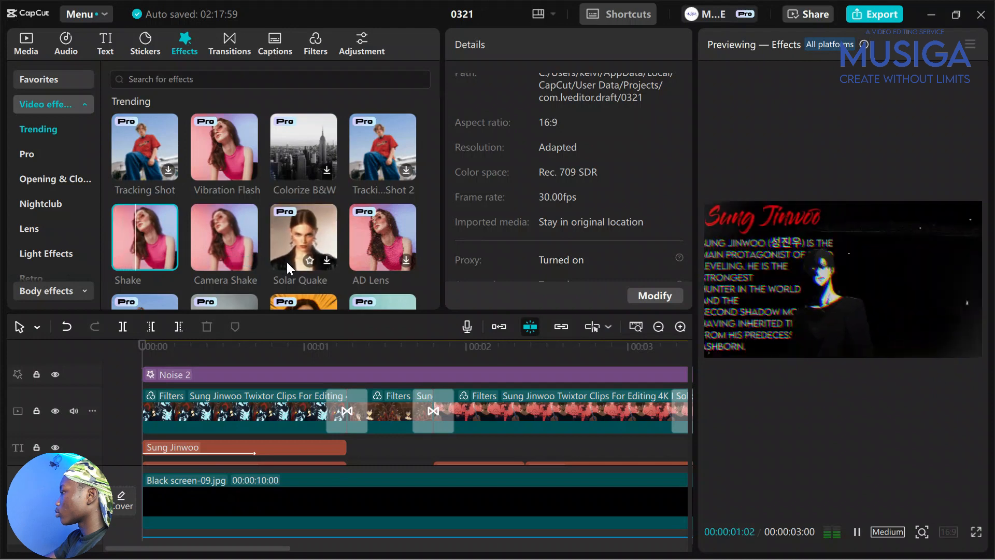
{"action": "scroll", "coordinate": [307, 247], "scroll_direction": "down", "scroll_amount": 2}
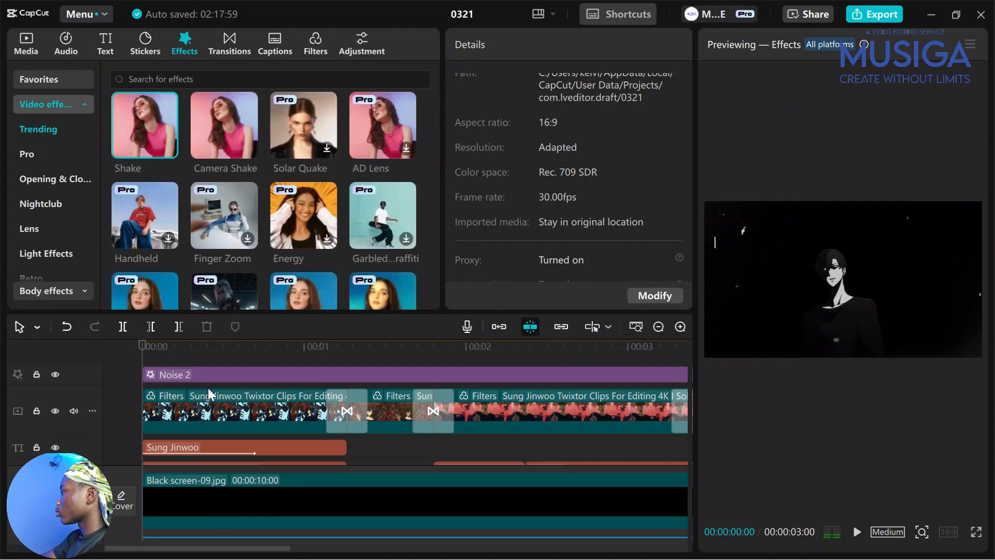
{"action": "scroll", "coordinate": [207, 387], "scroll_direction": "up", "scroll_amount": 2}
{"action": "left_click", "coordinate": [173, 362]}
{"action": "scroll", "coordinate": [156, 363], "scroll_direction": "up", "scroll_amount": 2}
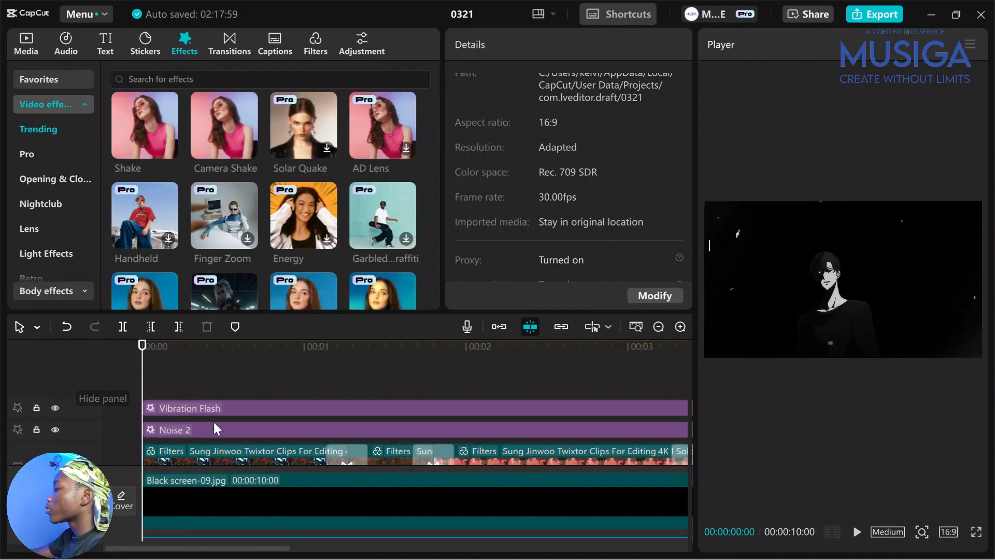
Step: Play the whole edit in full screen to review it, and return to the timeline overview
{"action": "left_click", "coordinate": [975, 534]}
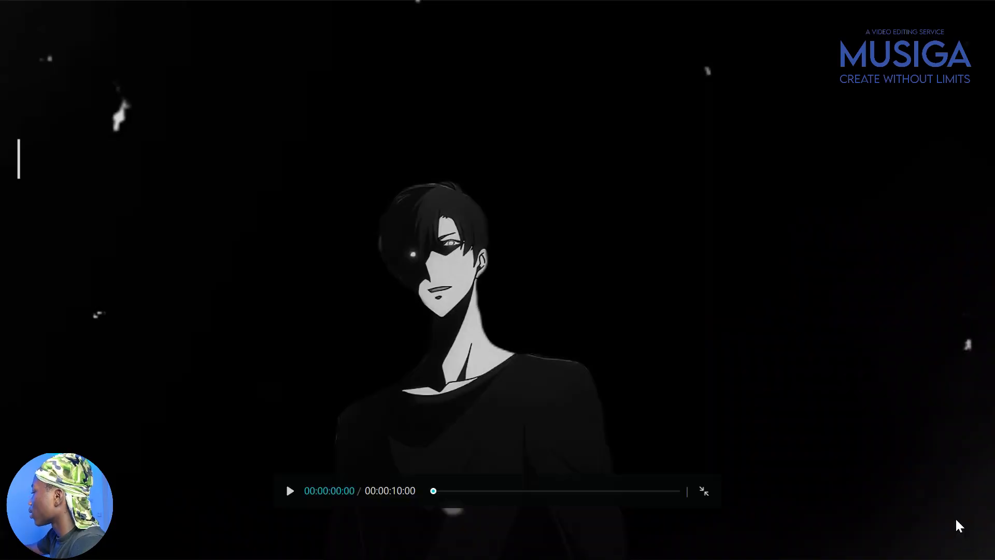
{"action": "key", "text": "XF86MonBrightnessUp"}
{"action": "key", "text": "space"}
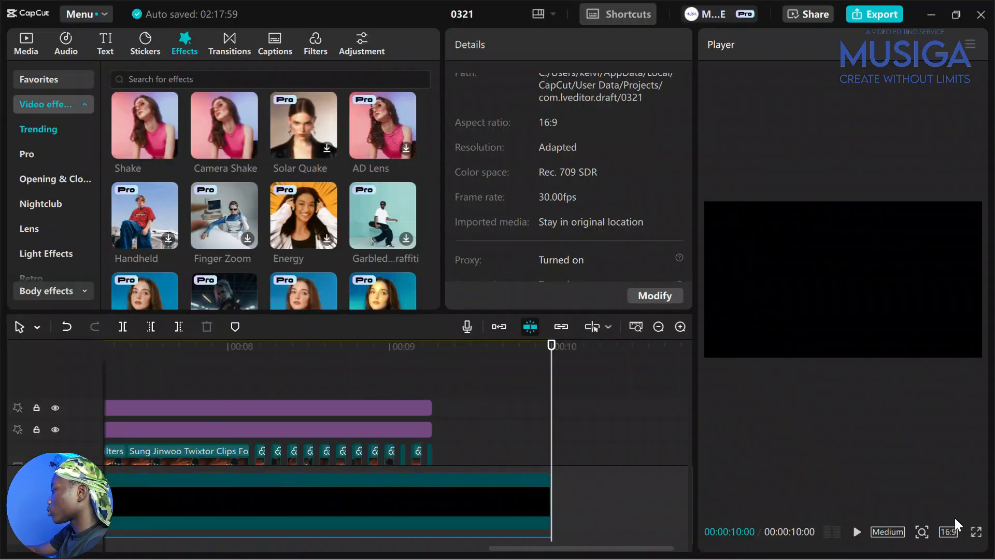
{"action": "scroll", "coordinate": [528, 478], "scroll_direction": "down", "scroll_amount": 6}
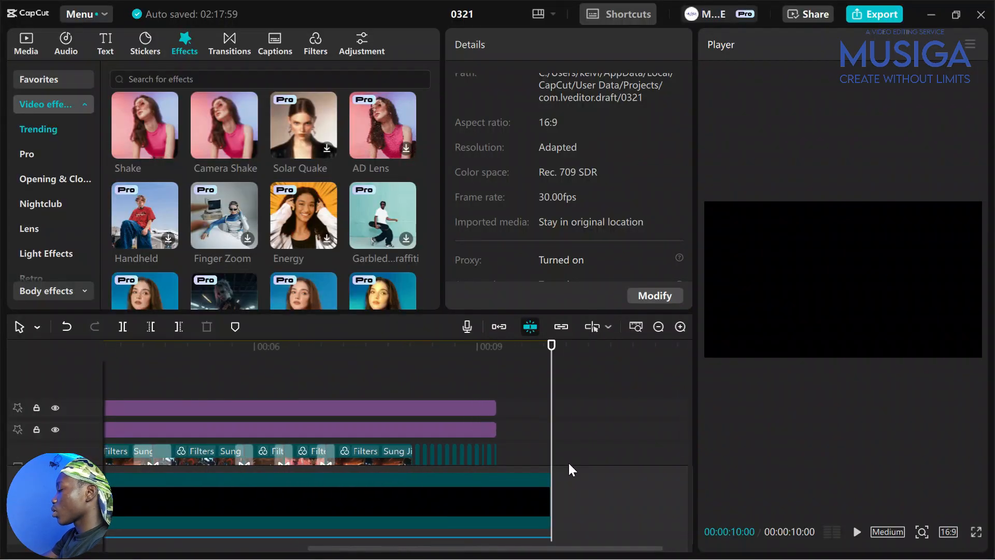
{"action": "scroll", "coordinate": [580, 446], "scroll_direction": "down", "scroll_amount": 3}
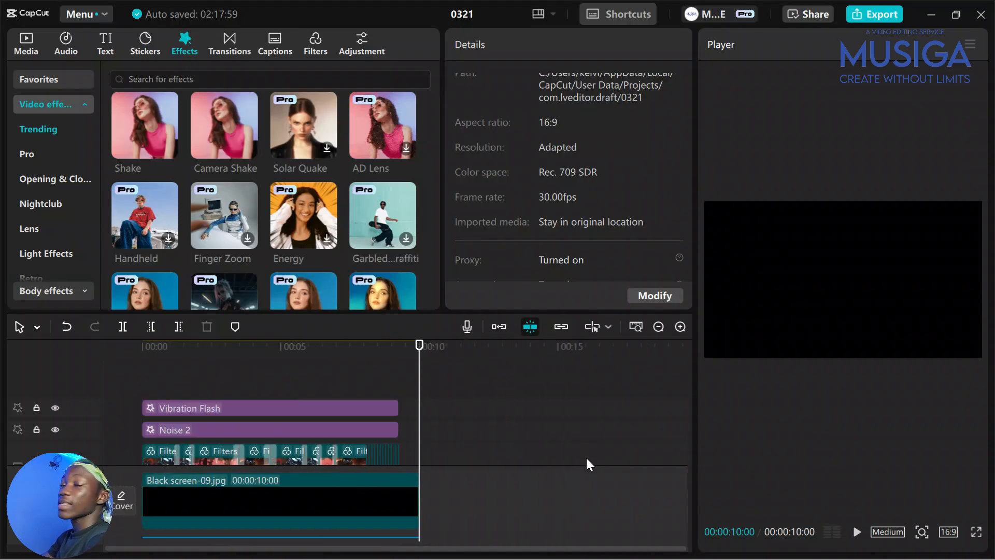
Step: Combine every clip, text, effect and audio layer on the timeline into one compound clip
{"action": "scroll", "coordinate": [586, 457], "scroll_direction": "down", "scroll_amount": 2}
{"action": "scroll", "coordinate": [520, 472], "scroll_direction": "down", "scroll_amount": 3}
{"action": "scroll", "coordinate": [456, 460], "scroll_direction": "up", "scroll_amount": 3}
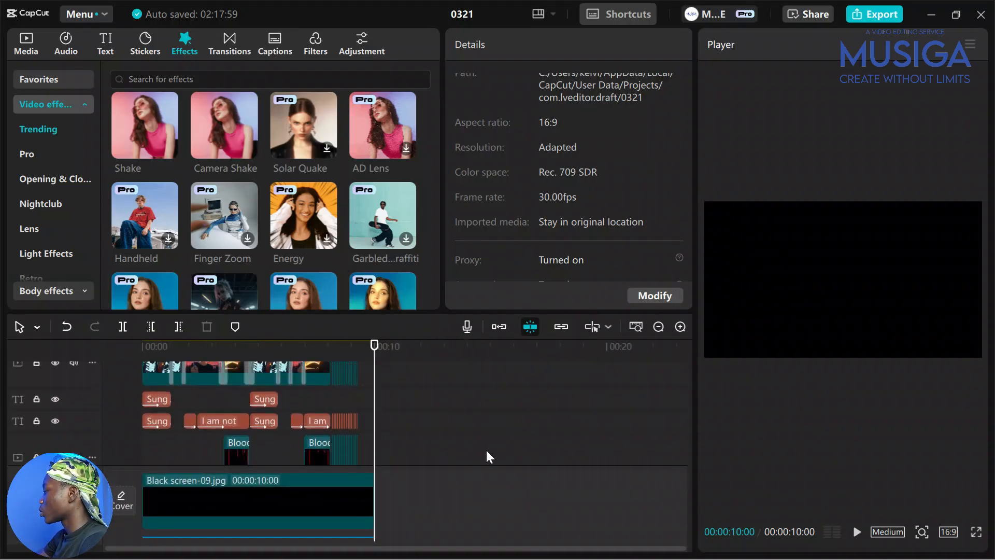
{"action": "scroll", "coordinate": [493, 461], "scroll_direction": "down", "scroll_amount": 3}
{"action": "key", "text": "ctrl+a"}
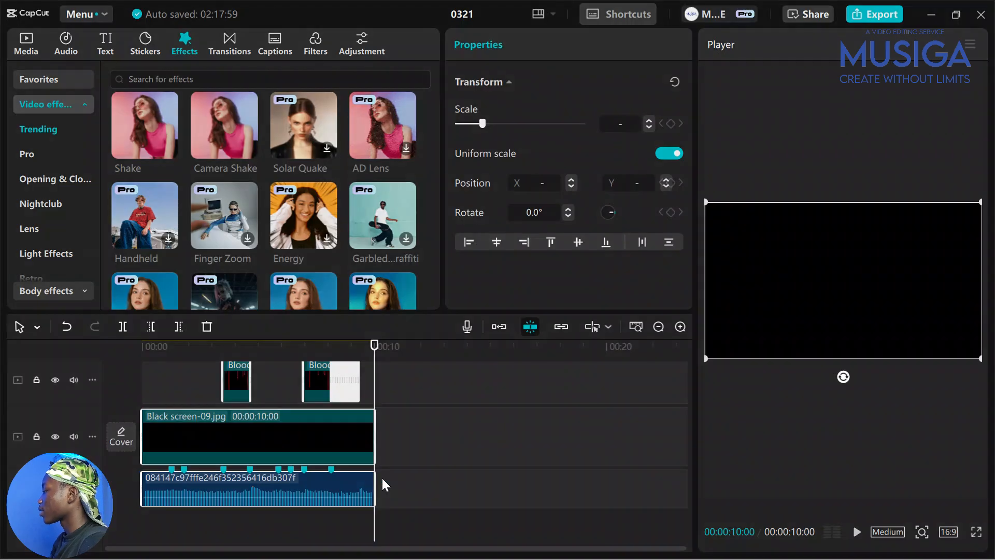
{"action": "right_click", "coordinate": [315, 493]}
{"action": "left_click", "coordinate": [449, 371]}
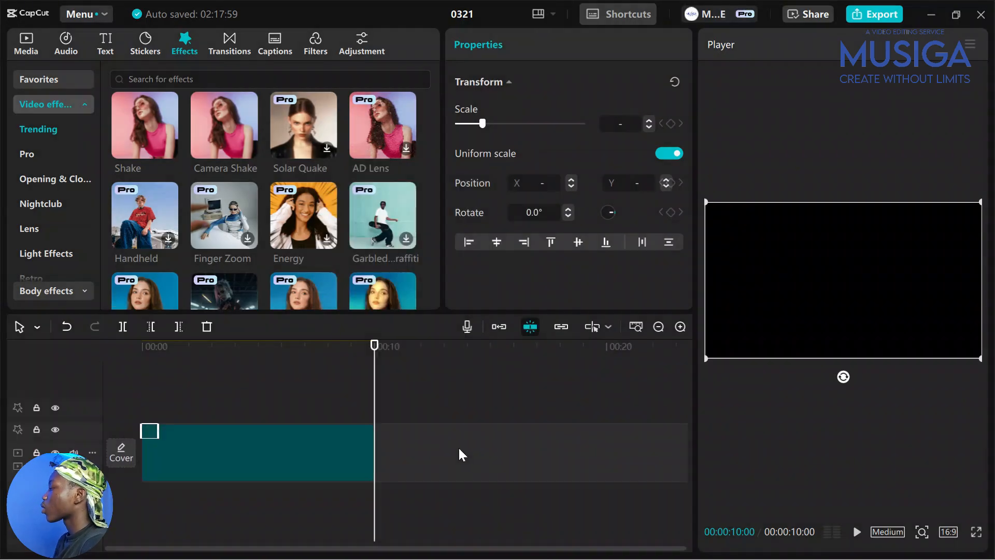
Step: Apply the Swoosh entrance animation to the start of the compound clip
{"action": "left_click", "coordinate": [211, 418]}
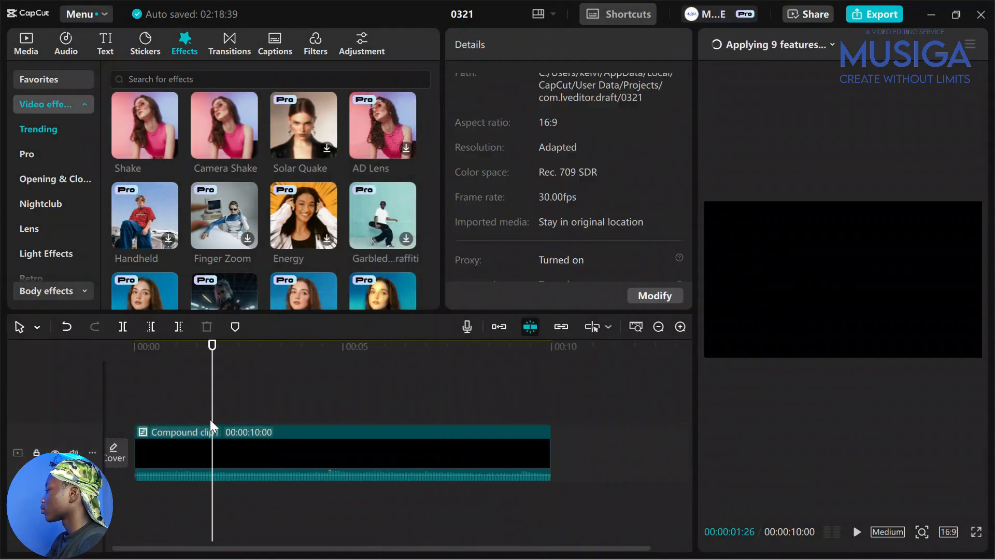
{"action": "left_click_drag", "start_coordinate": [145, 402], "coordinate": [100, 395]}
{"action": "scroll", "coordinate": [248, 478], "scroll_direction": "up", "scroll_amount": 4}
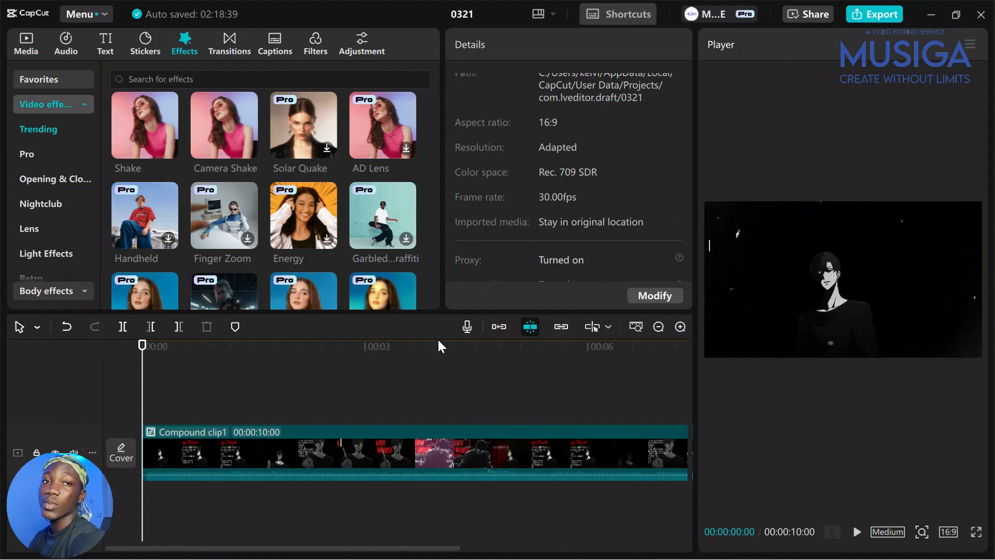
{"action": "left_click", "coordinate": [273, 445]}
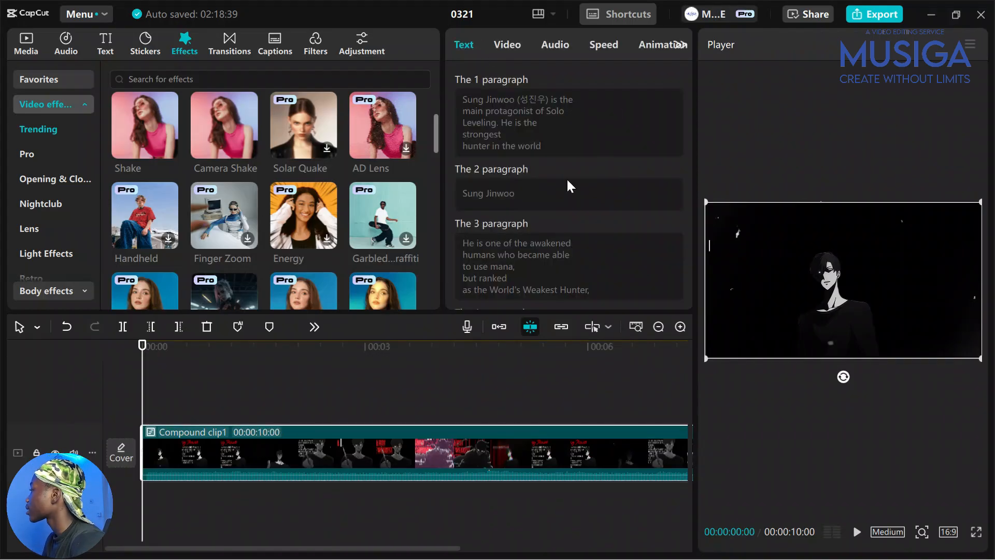
{"action": "left_click", "coordinate": [649, 43]}
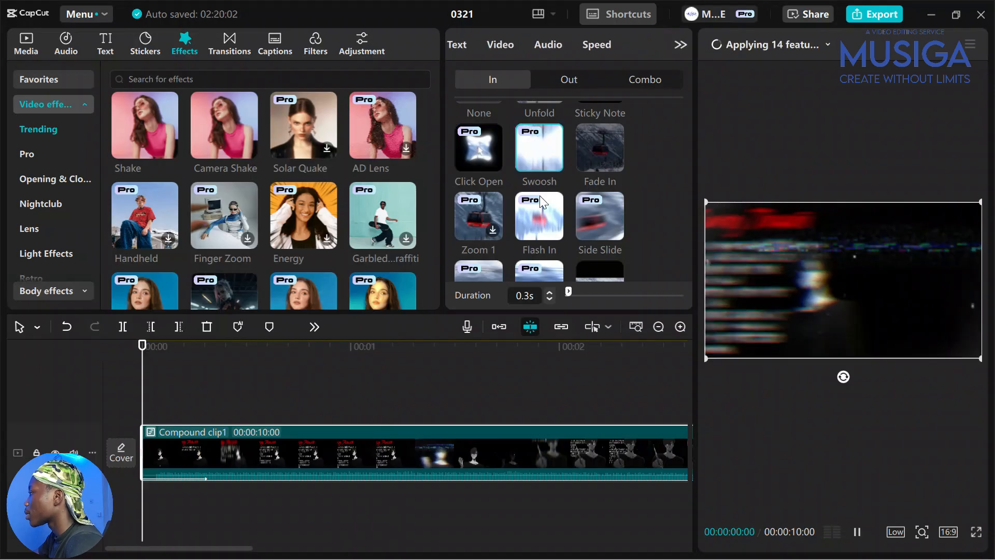
Step: Play back the compound clip with its entrance animation, including in full screen, and replay it from the start
{"action": "left_click", "coordinate": [189, 399]}
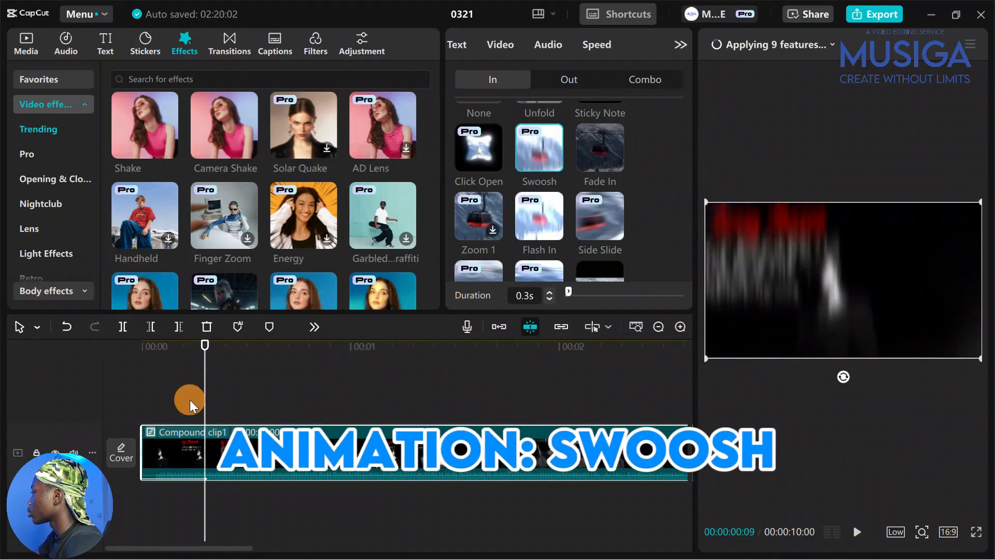
{"action": "key", "text": "space"}
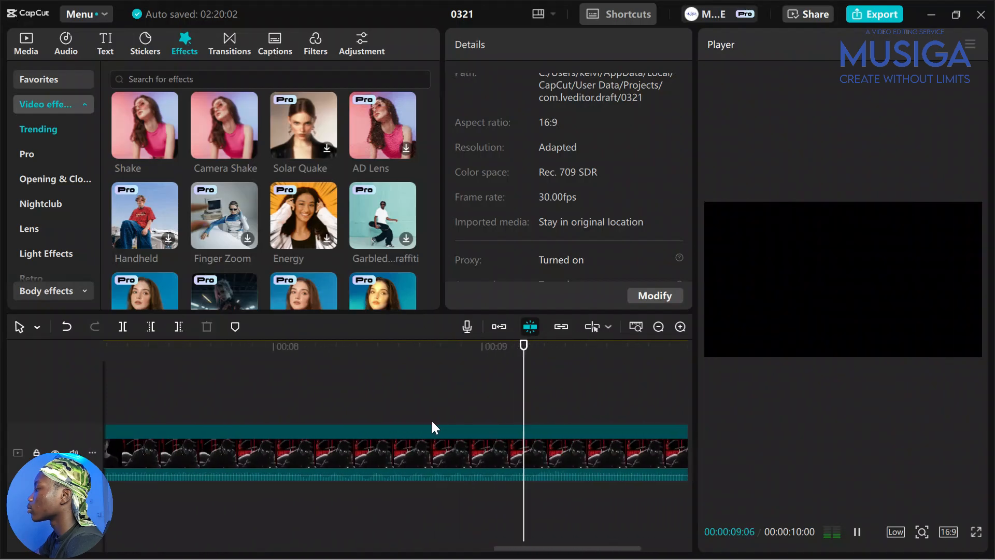
{"action": "left_click", "coordinate": [976, 532]}
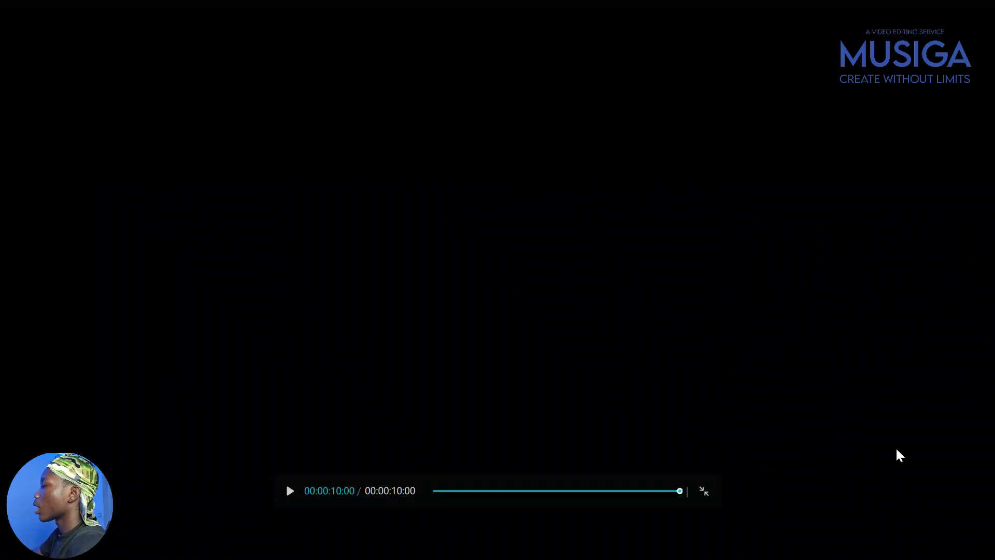
{"action": "key", "text": "Escape"}
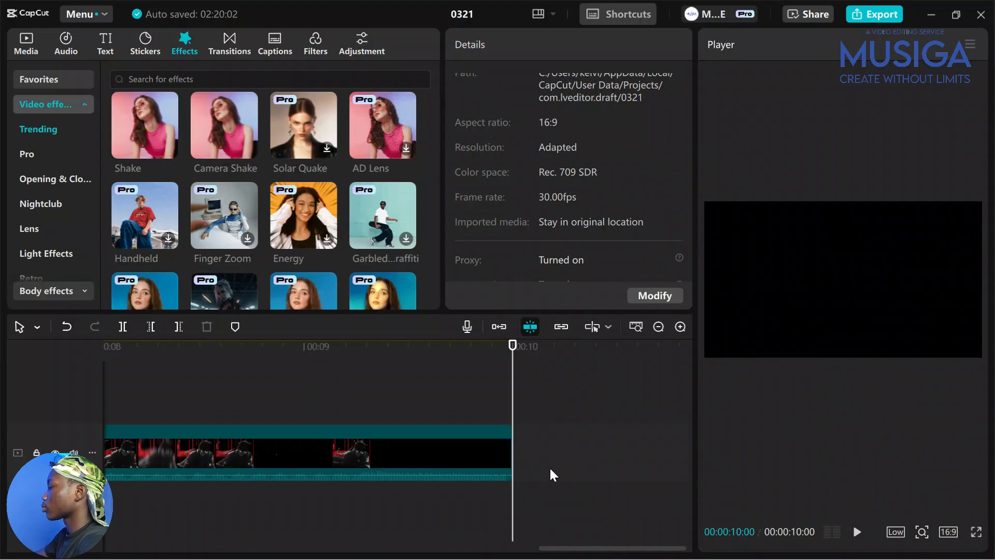
{"action": "key", "text": "space"}
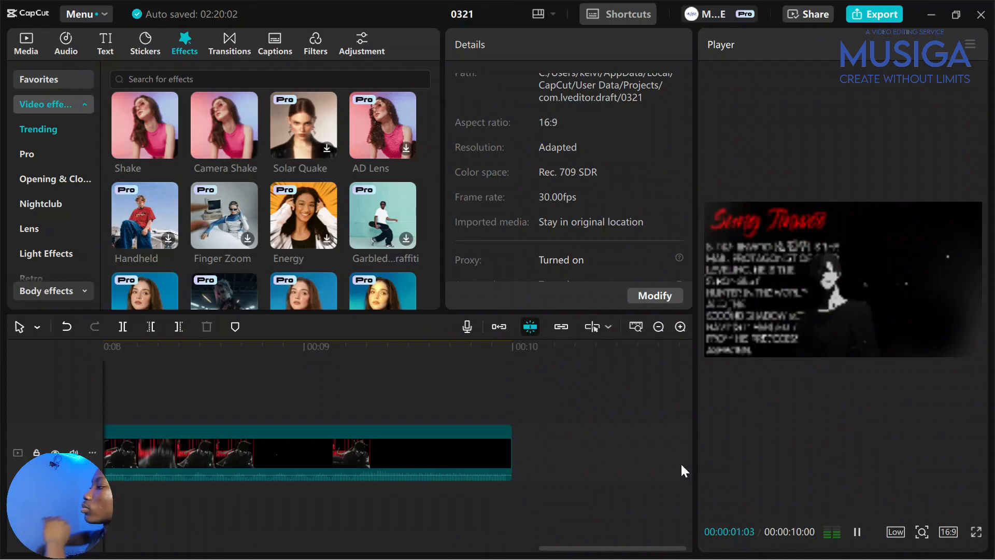